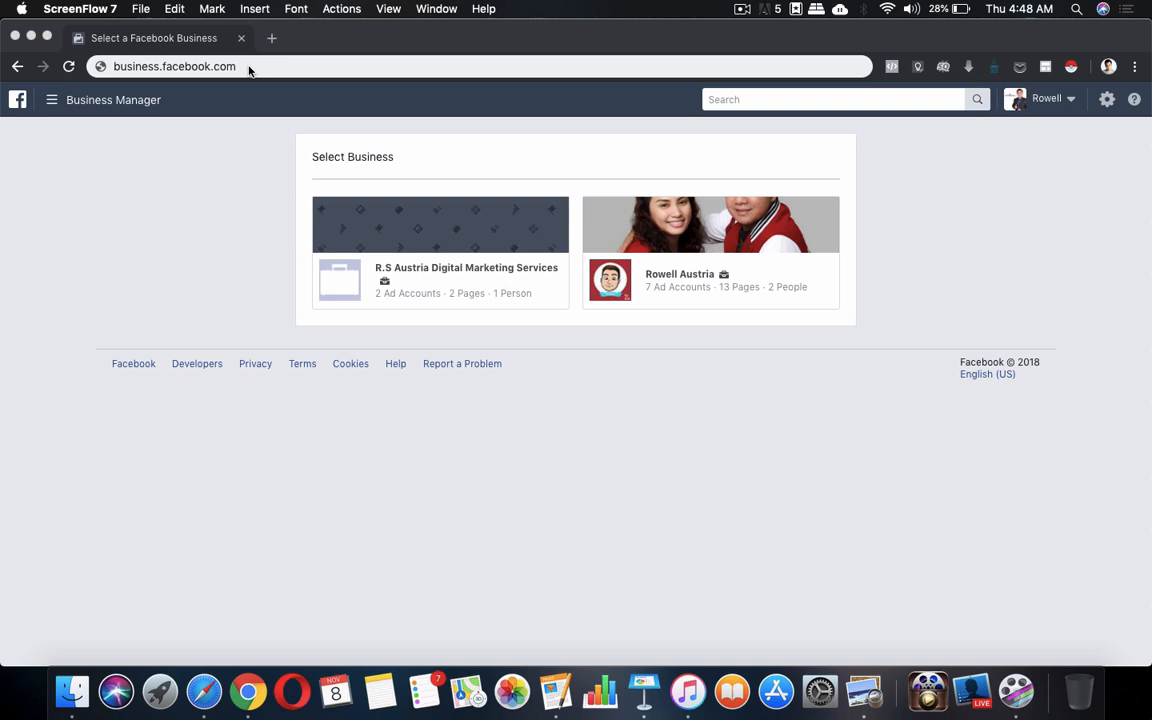
From business.facebook.com, open the business with 7 ad accounts and 13 pages
left_click(252, 66)
left_click_drag(237, 66, 118, 66)
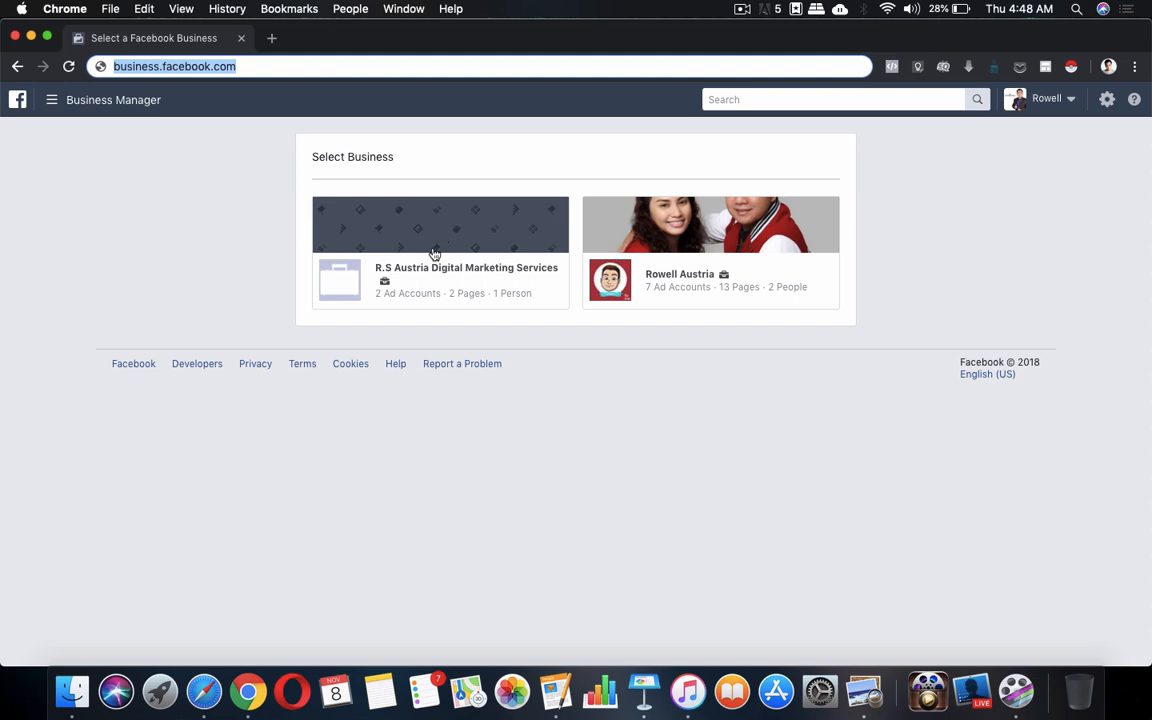
left_click(686, 274)
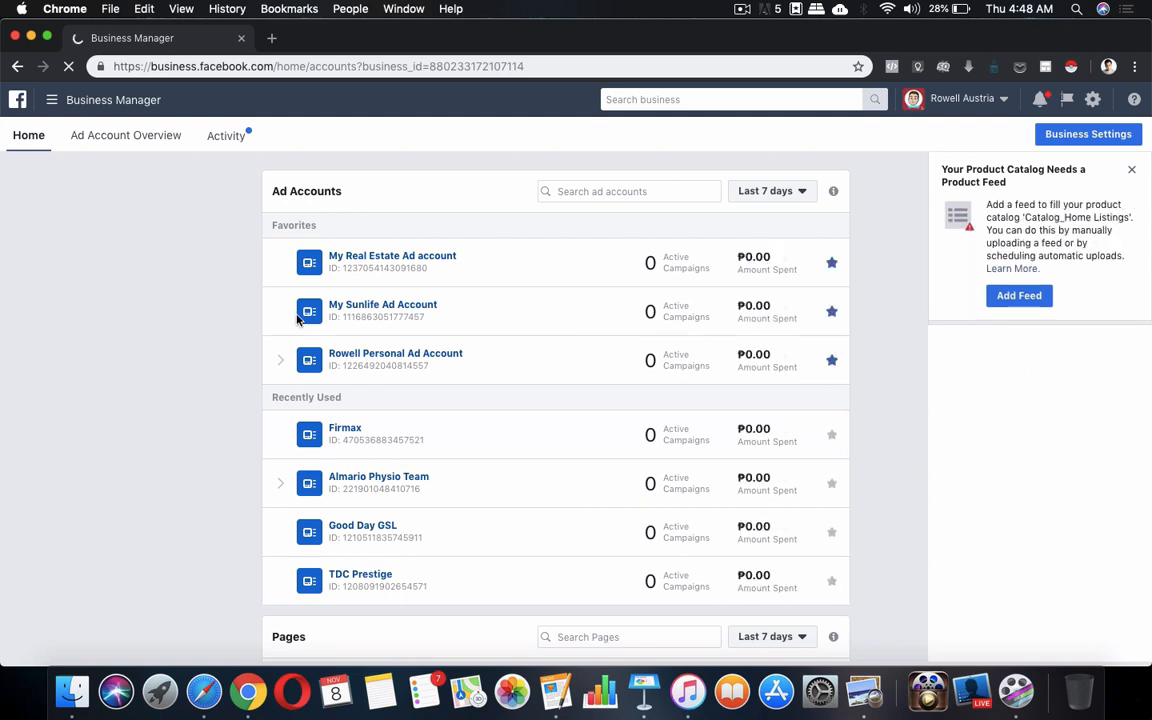
Open the My Real Estate Ad account and reach its Audiences list through All Tools
left_click(316, 266)
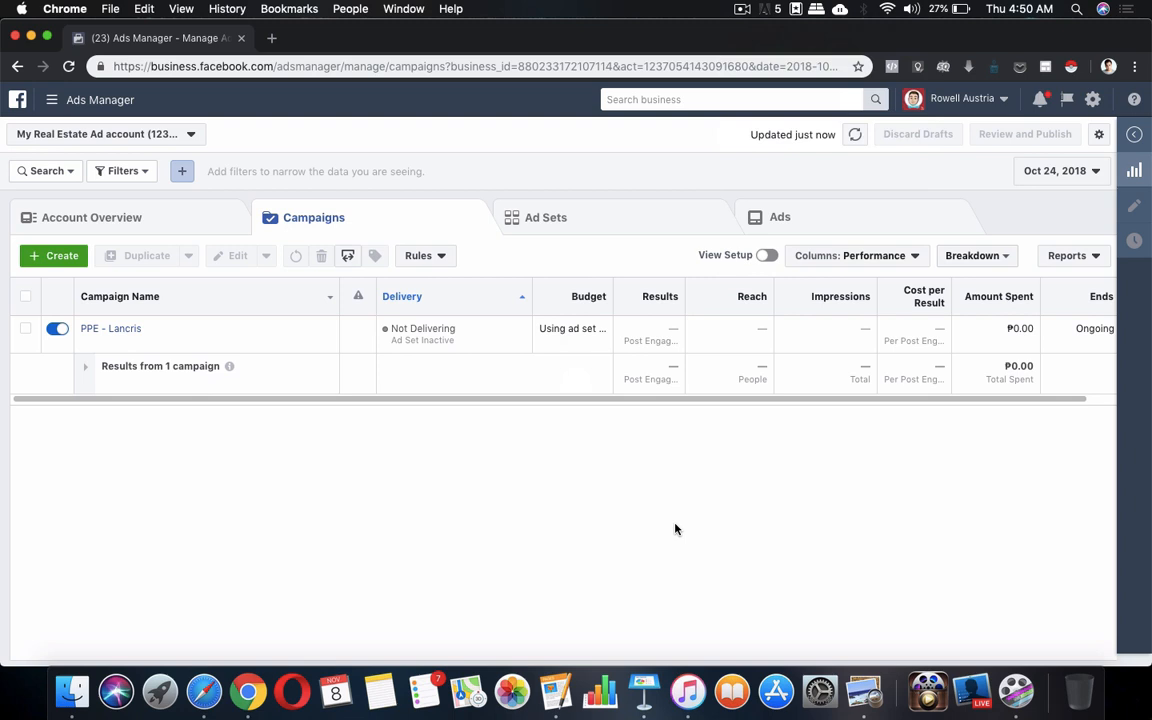
left_click(71, 103)
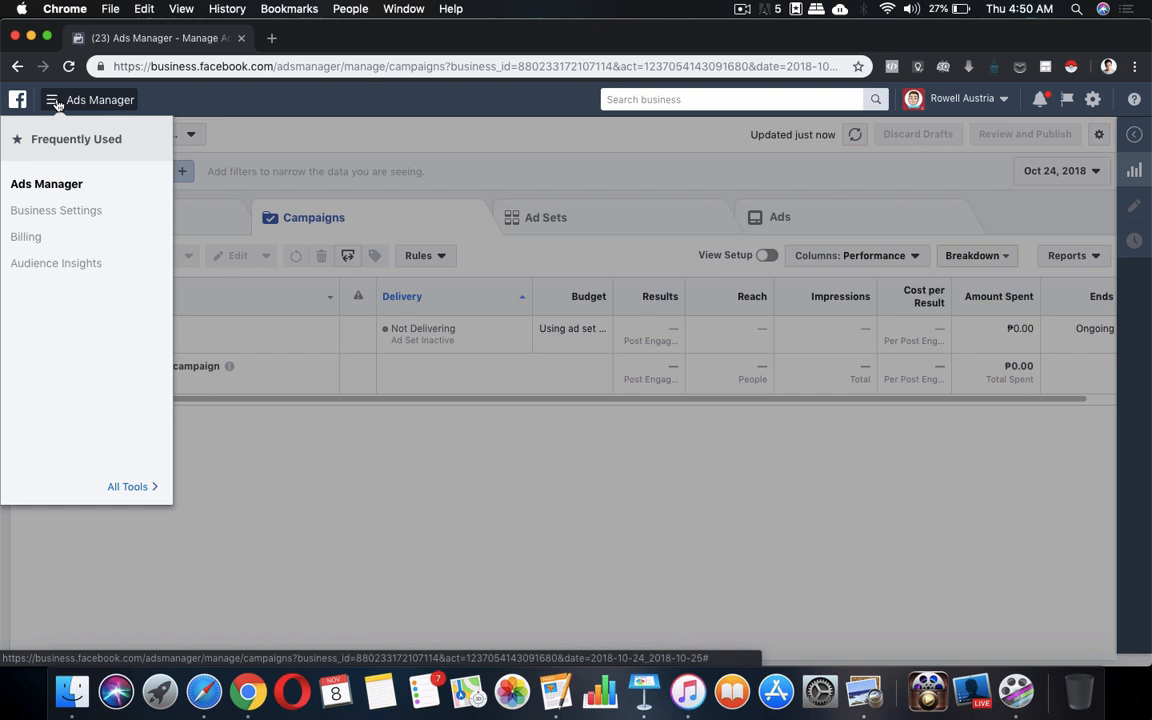
left_click(130, 486)
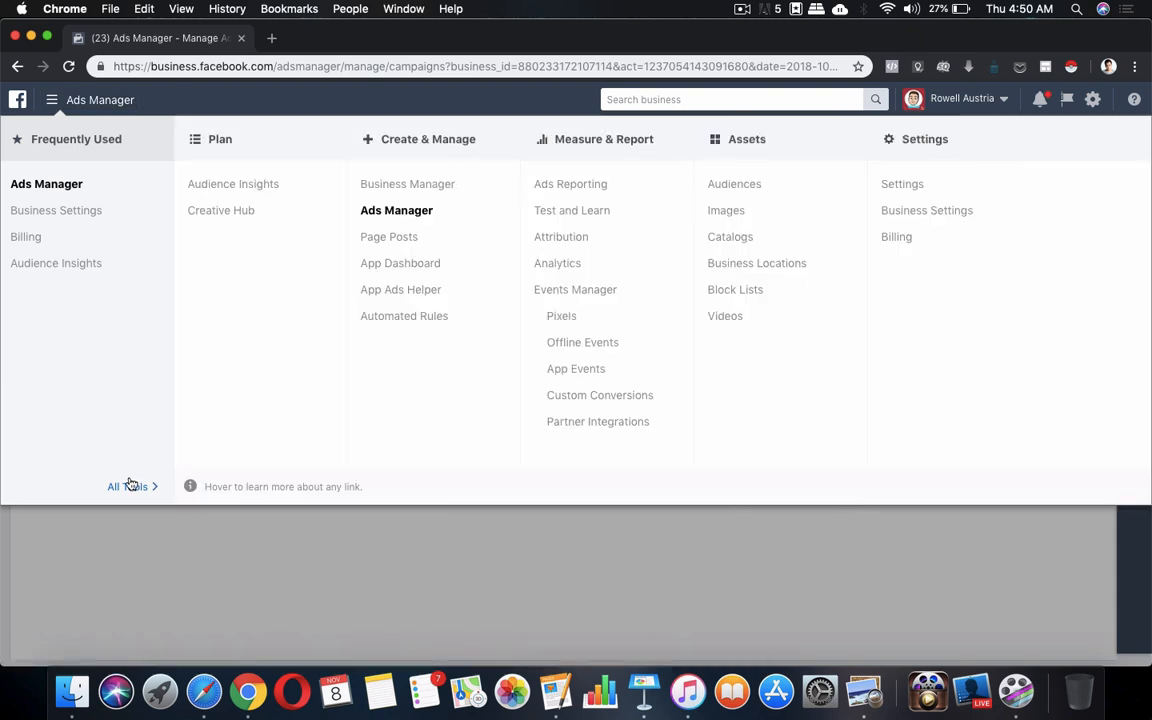
left_click(733, 186)
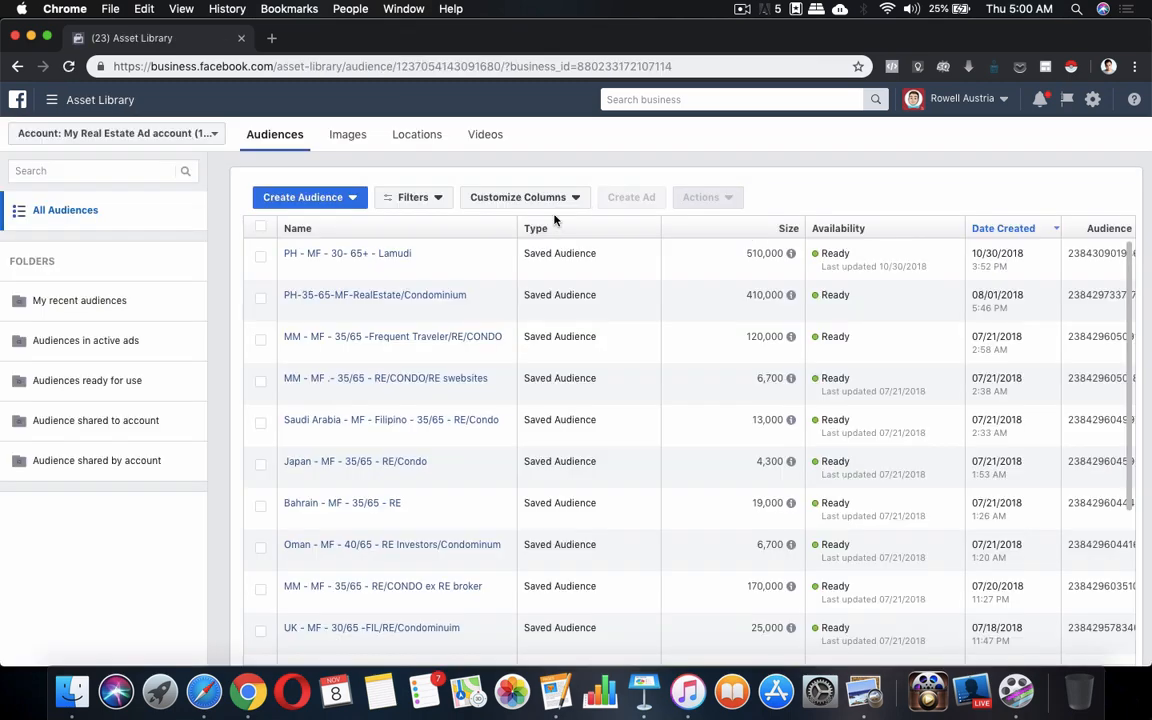
Choose Saved Audience from the Create Audience options
left_click(350, 200)
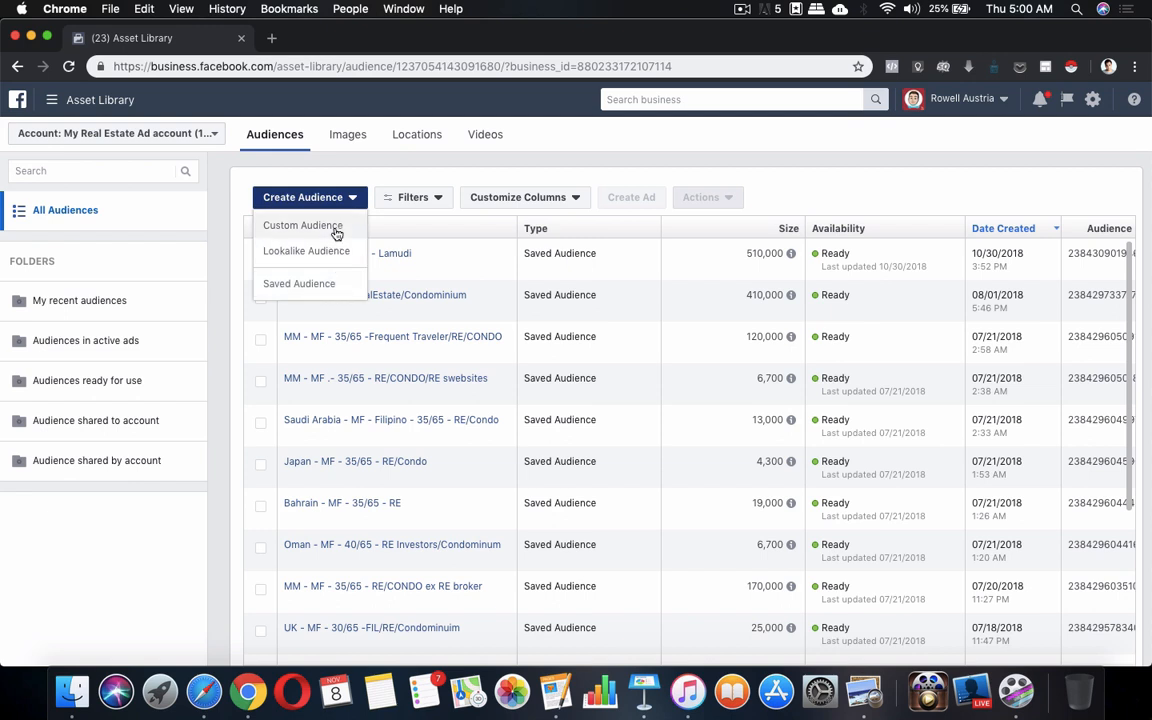
left_click(308, 289)
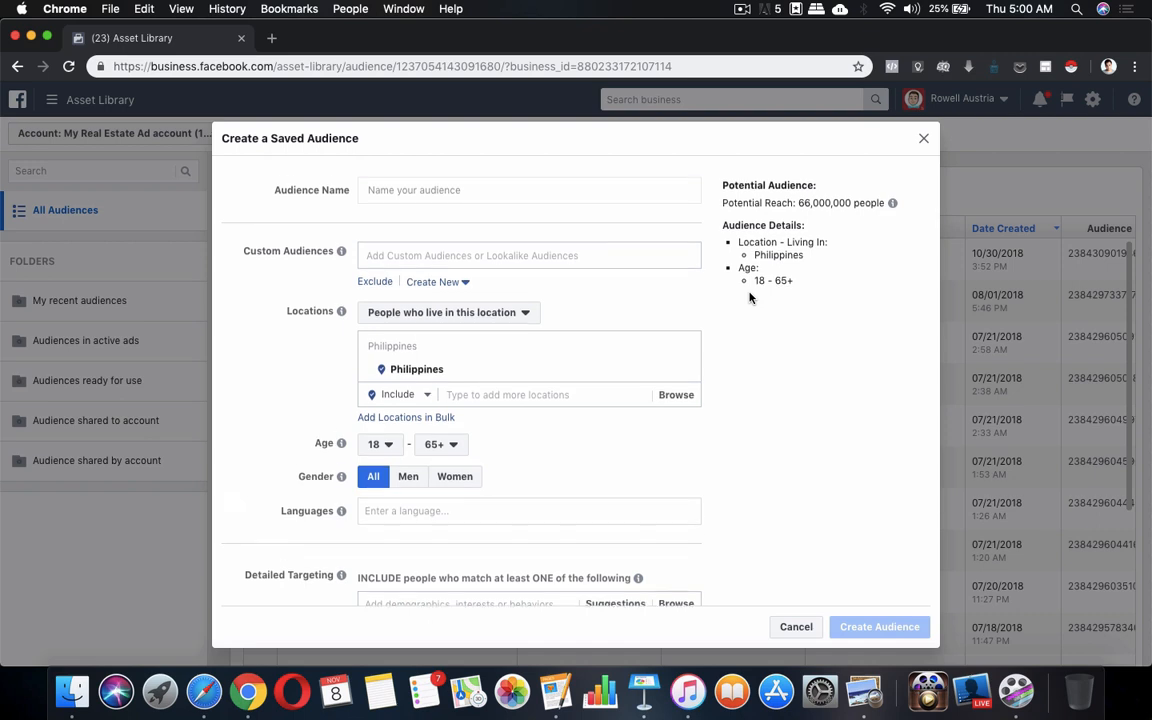
Search 'real estate' in Detailed Targeting and add the Real estate interest, reaching 7,900,000 people
scroll(750, 297, "down", 1)
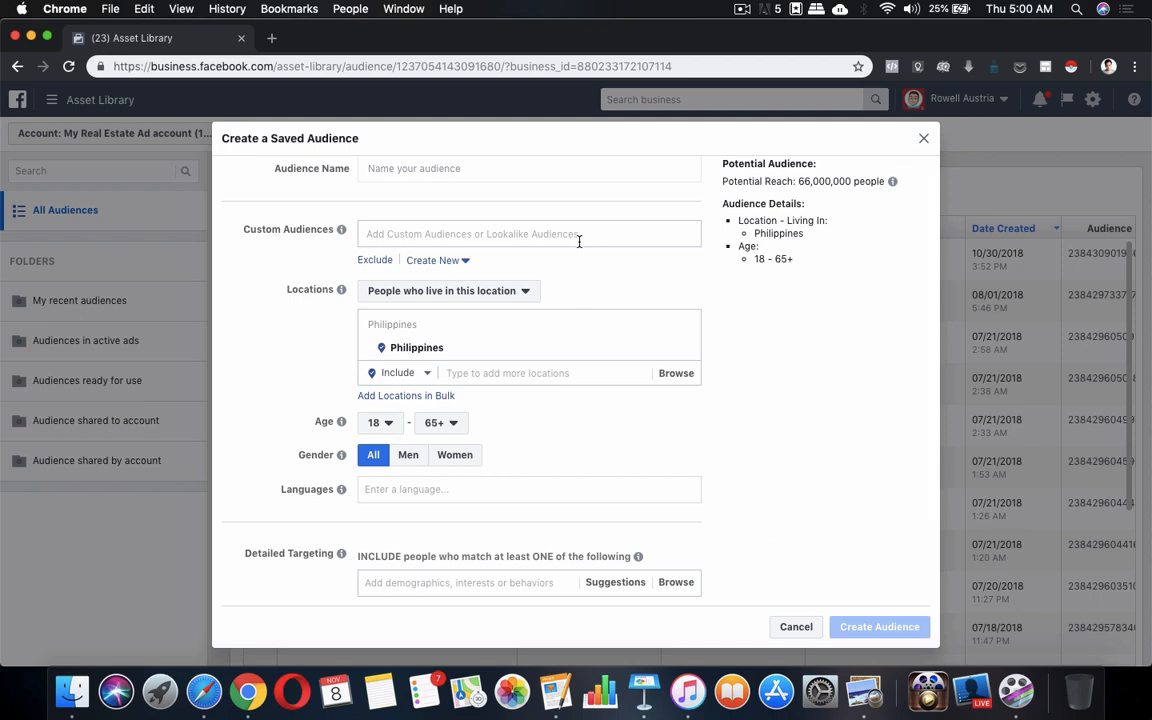
scroll(561, 290, "down", 5)
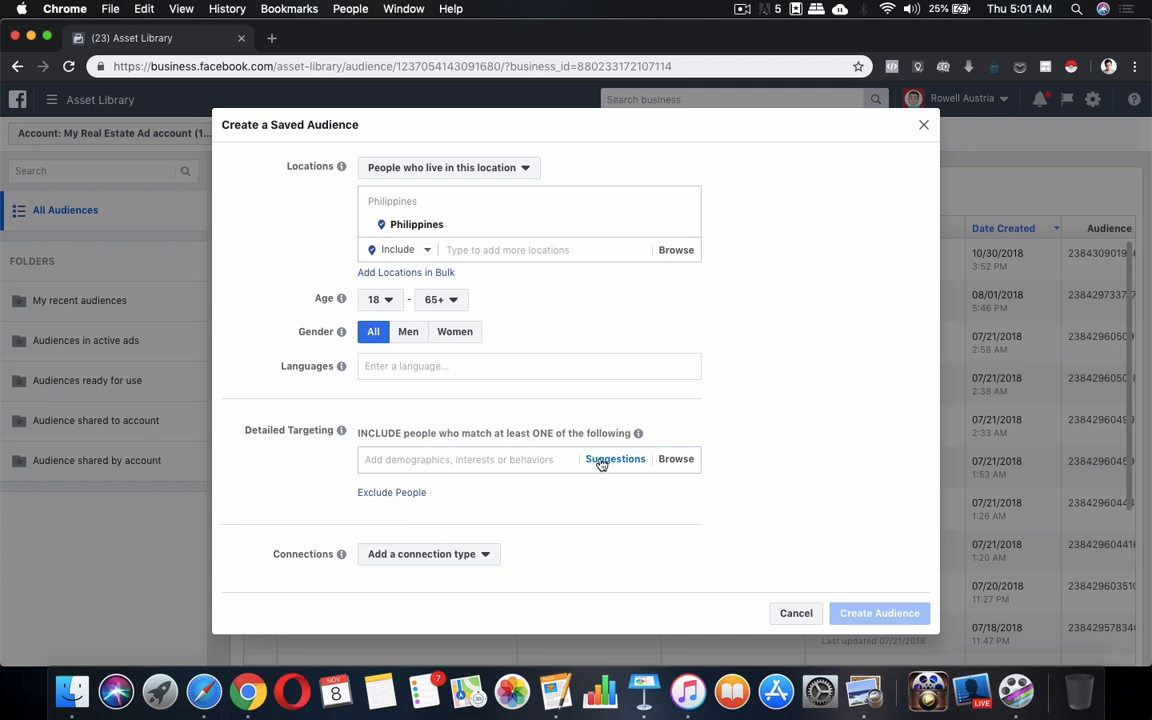
left_click(678, 463)
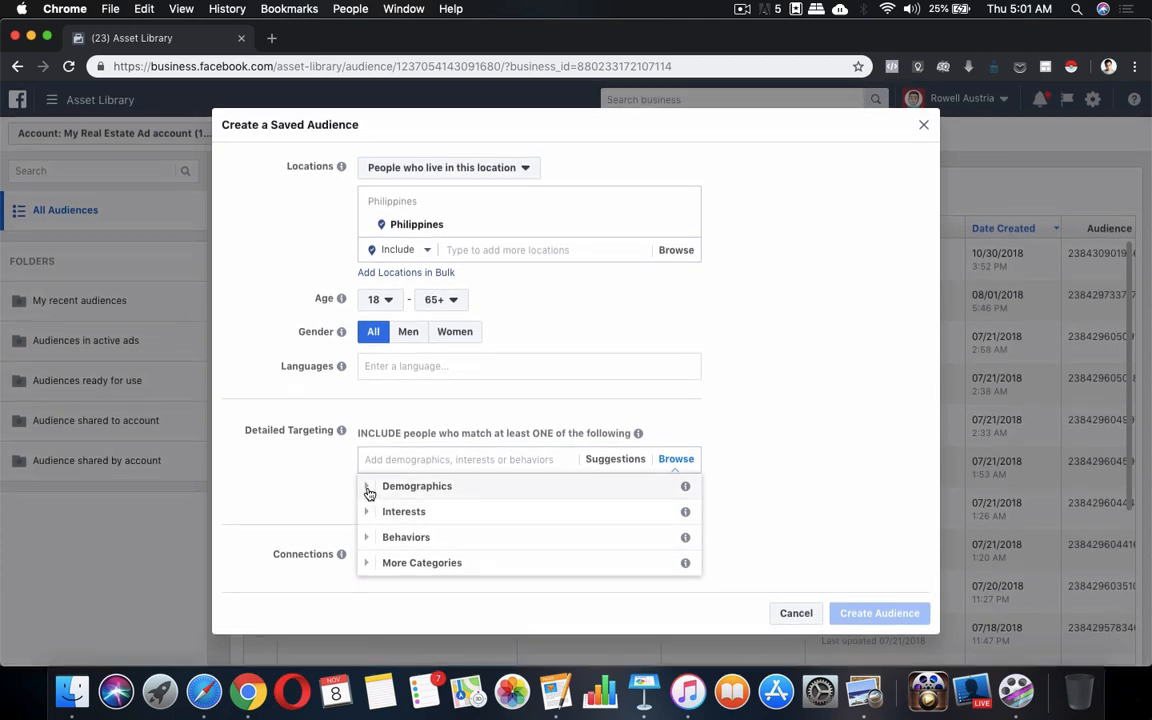
left_click(368, 488)
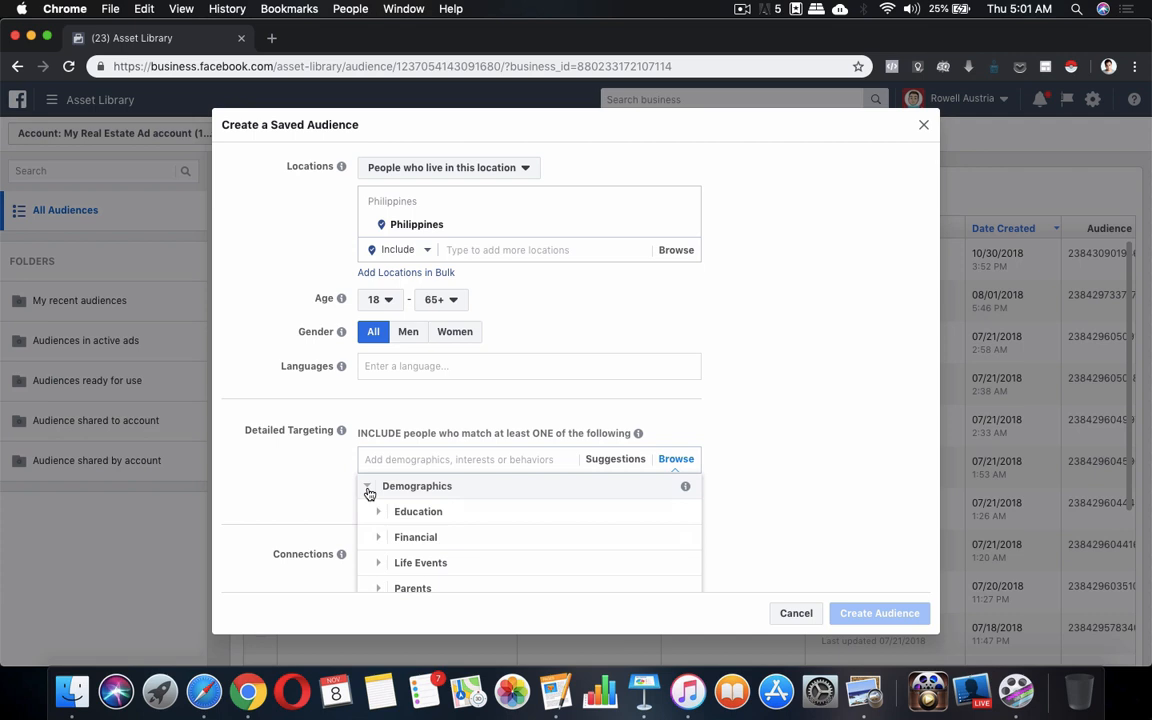
left_click(368, 489)
left_click(442, 458)
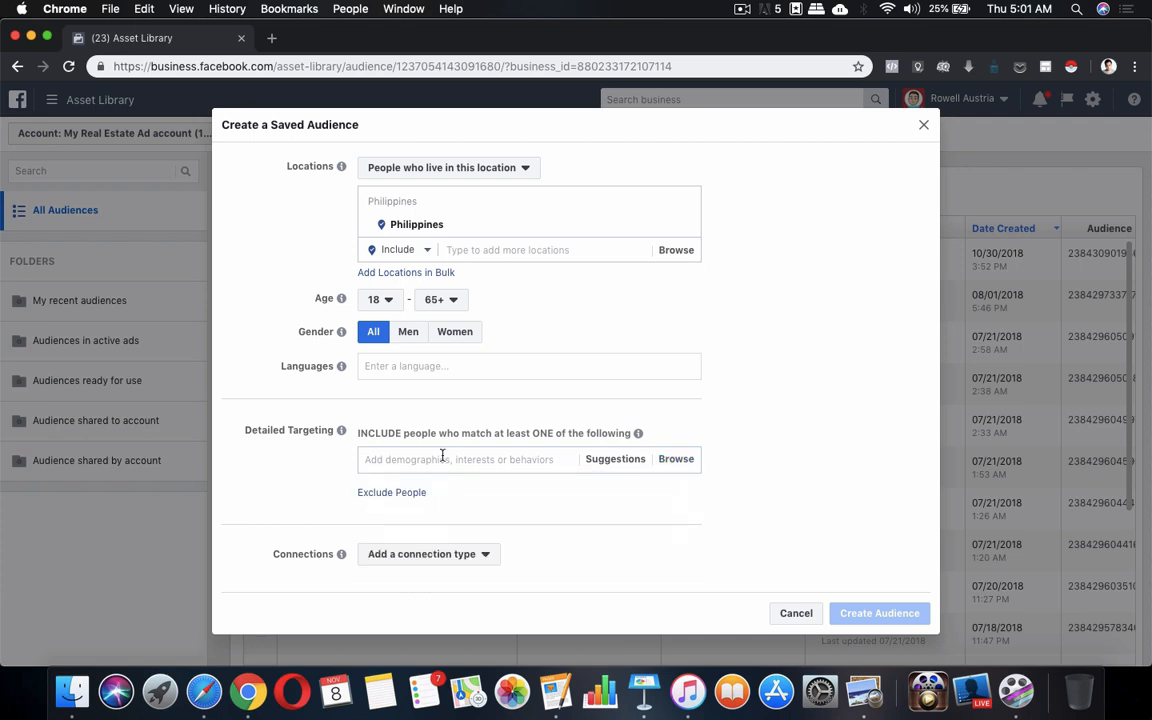
type("r")
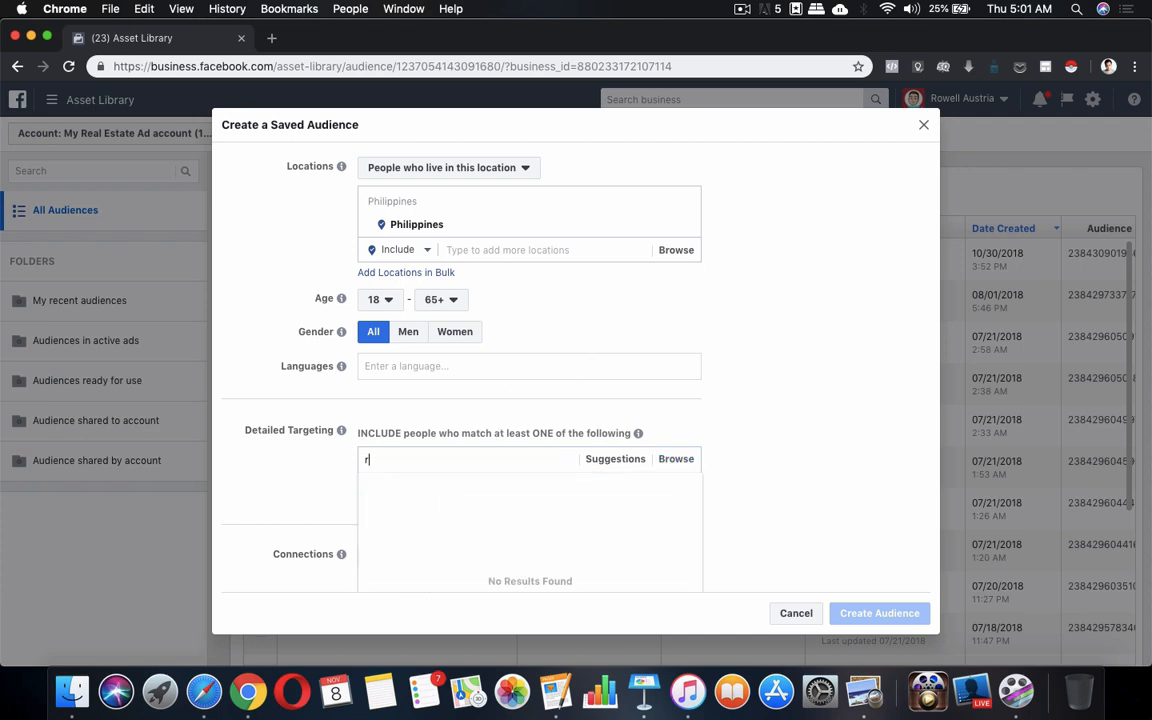
type("eal")
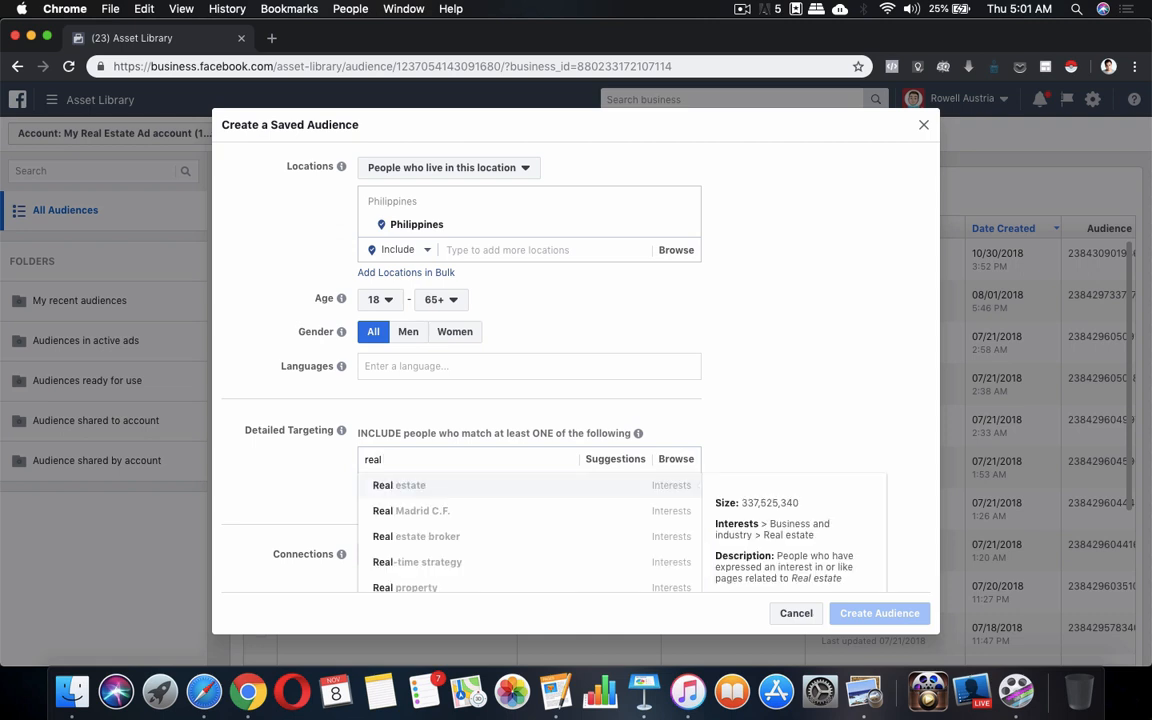
type(" estate")
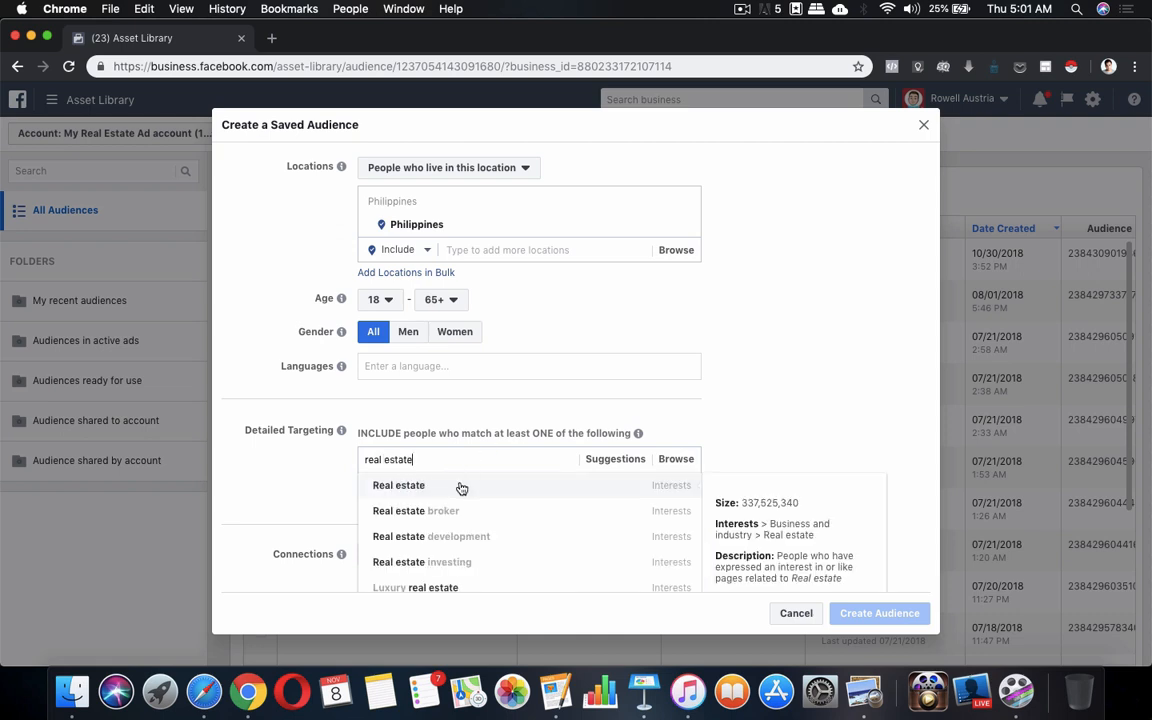
left_click(461, 487)
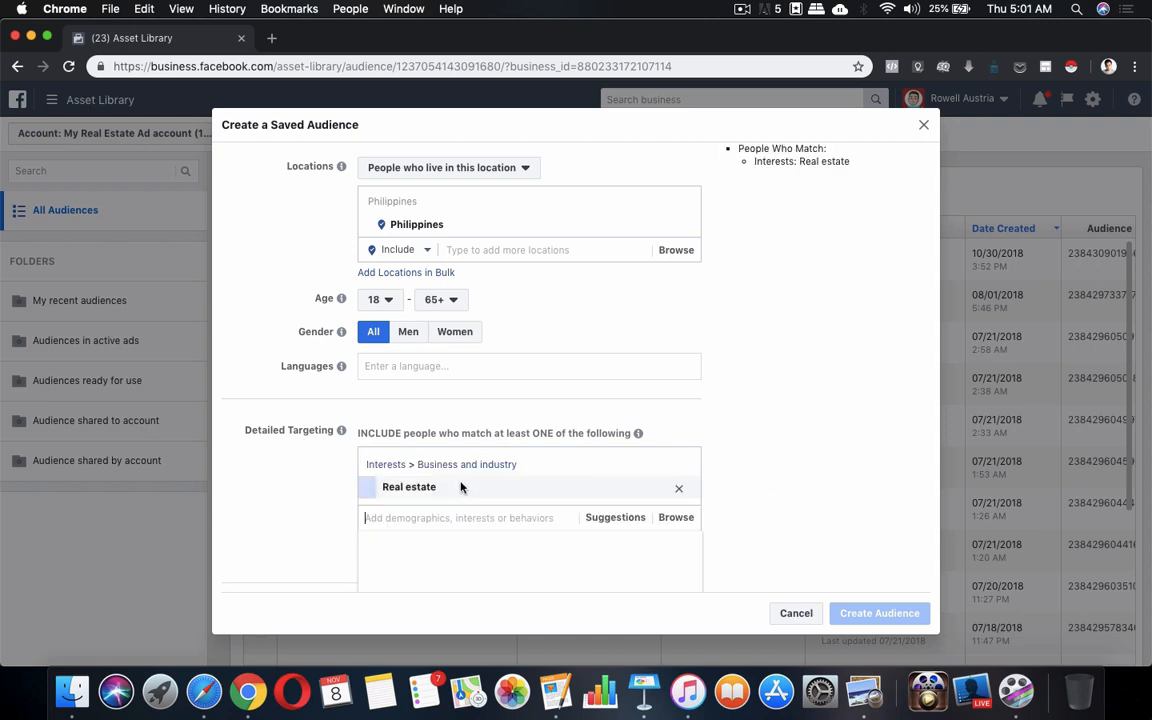
scroll(820, 418, "up", 3)
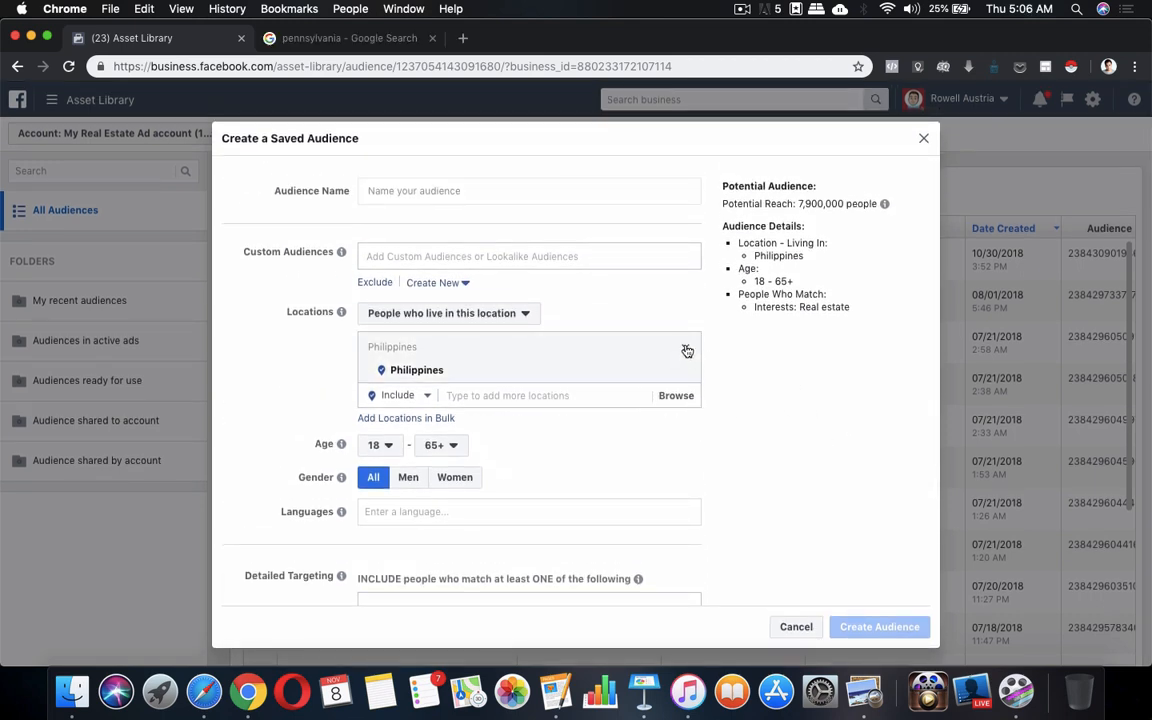
Replace Philippines with Pennsylvania, United States in the audience's Locations
left_click(687, 351)
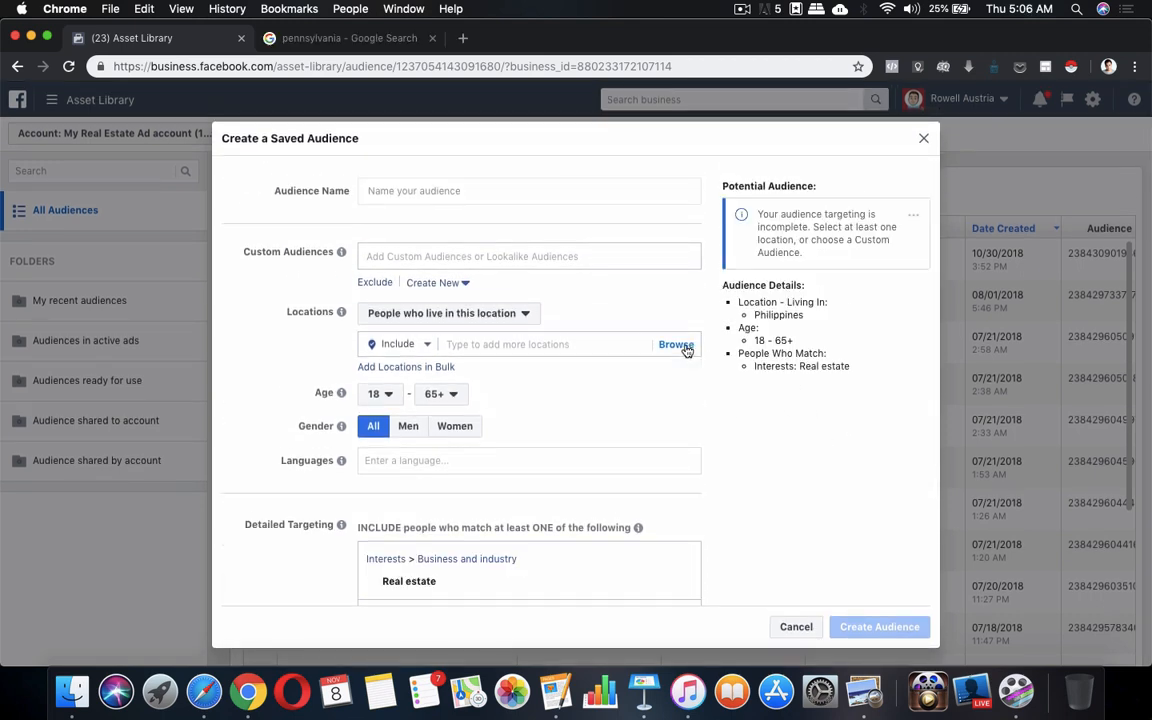
left_click(583, 344)
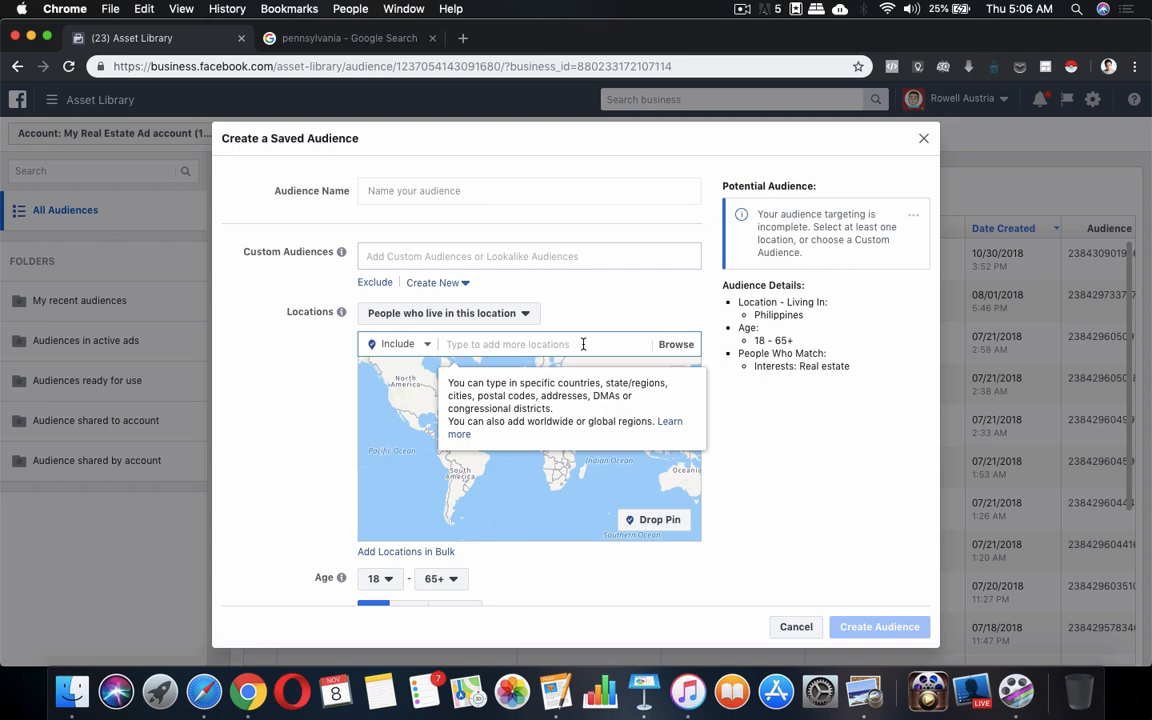
type("pen")
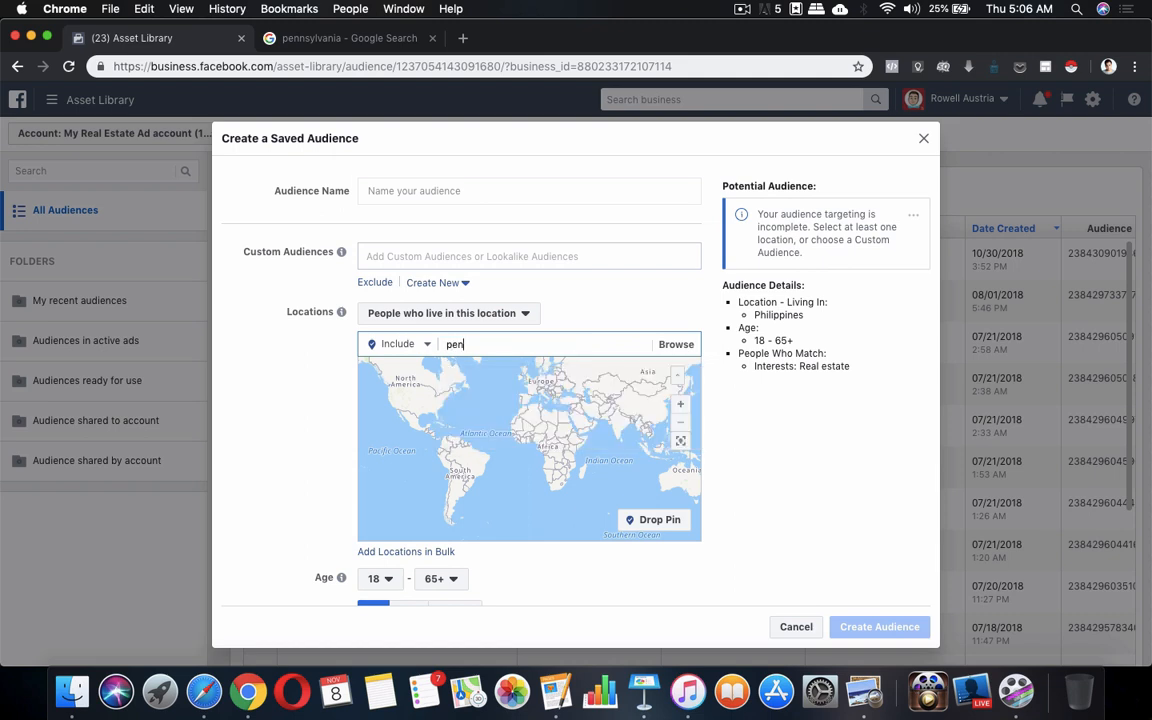
type("nsyl")
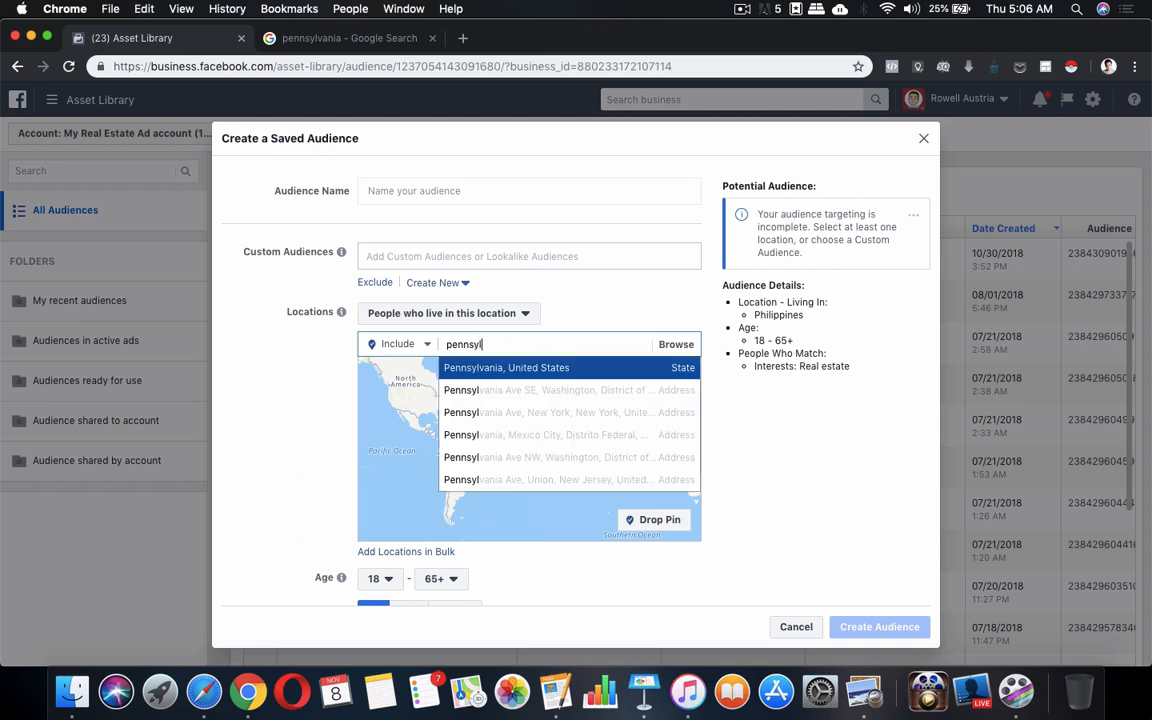
left_click(577, 368)
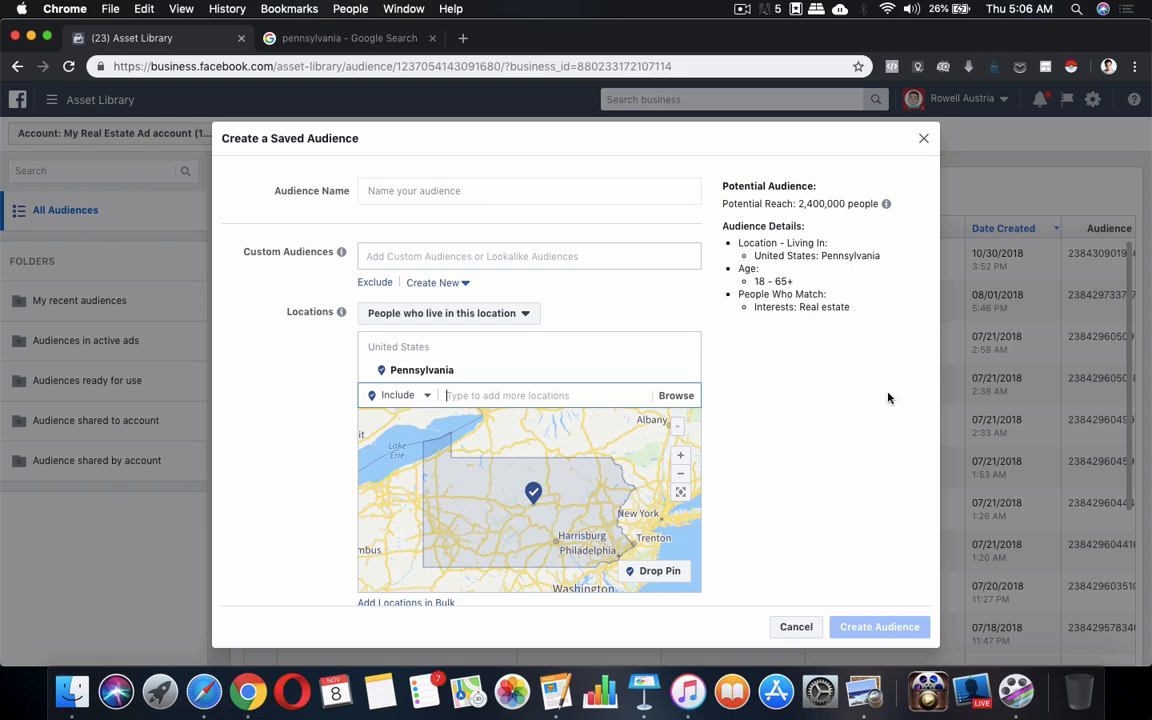
Set the audience age range to 40–50
scroll(888, 398, "down", 2)
scroll(888, 398, "down", 2)
scroll(620, 430, "down", 1)
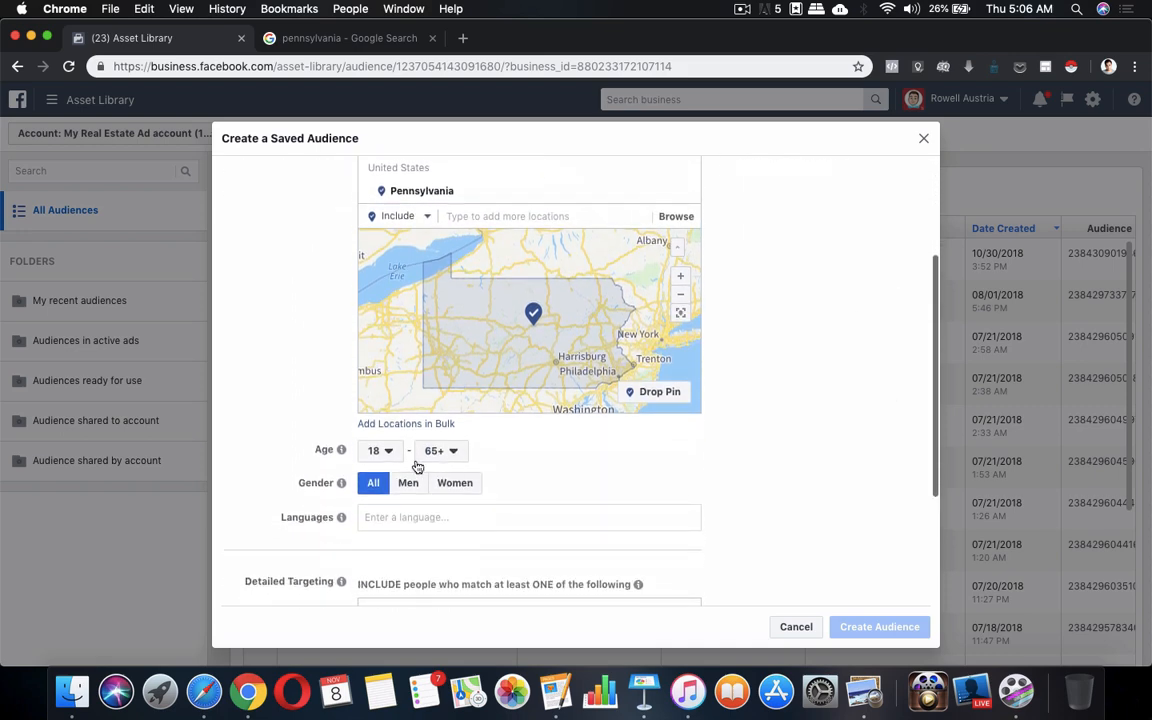
left_click(388, 451)
scroll(392, 408, "down", 10)
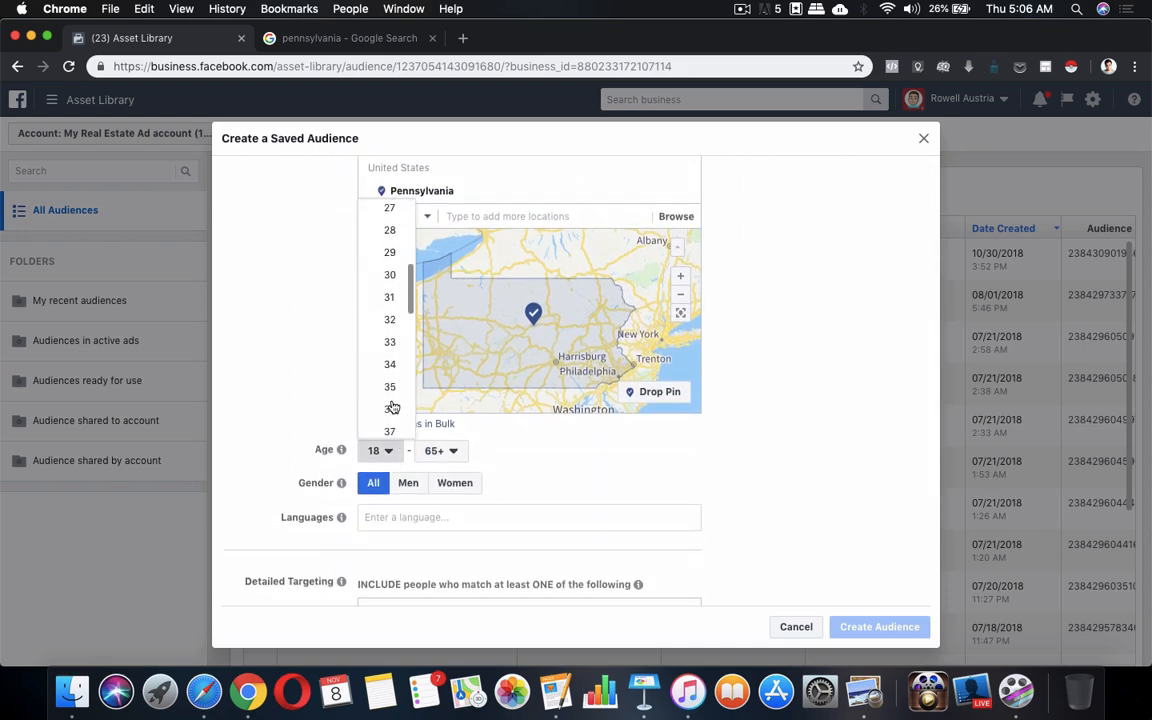
scroll(388, 322, "up", 5)
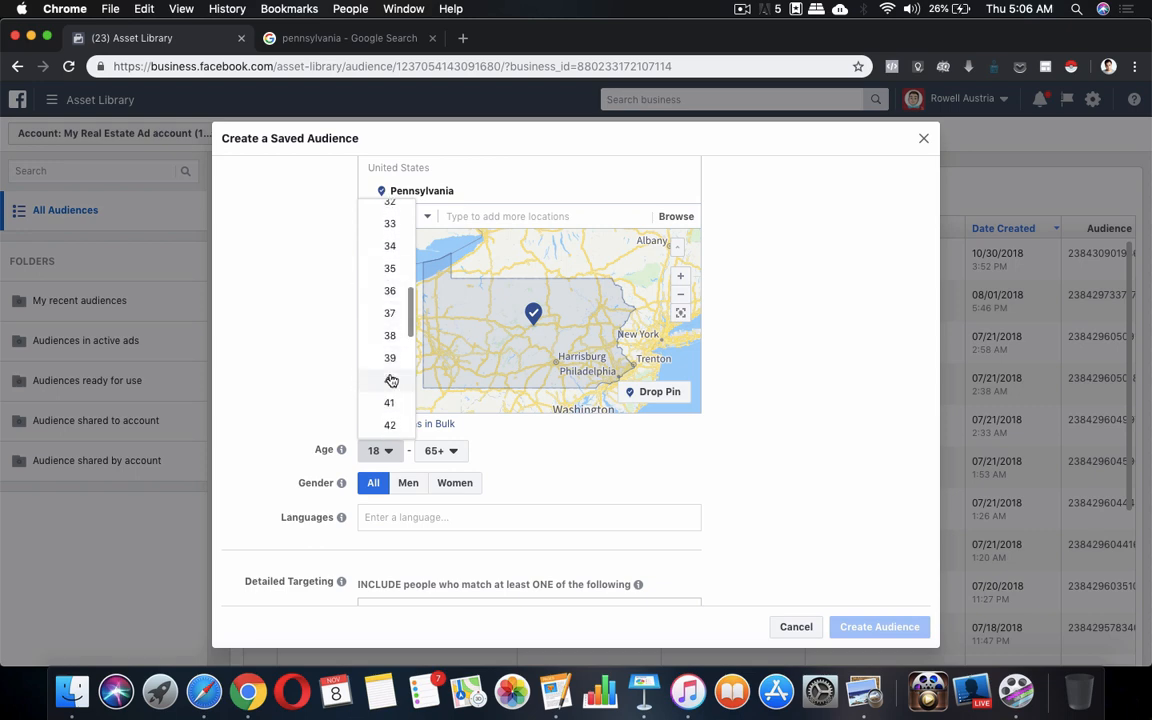
left_click(389, 380)
left_click(441, 451)
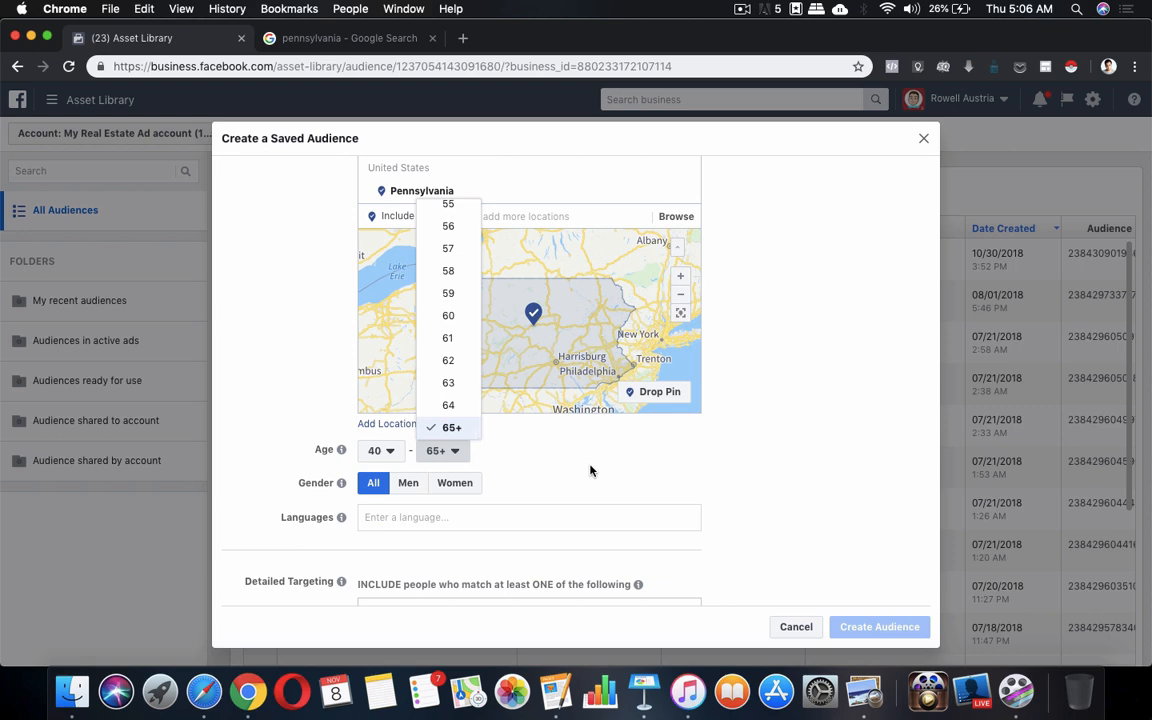
scroll(450, 340, "up", 3)
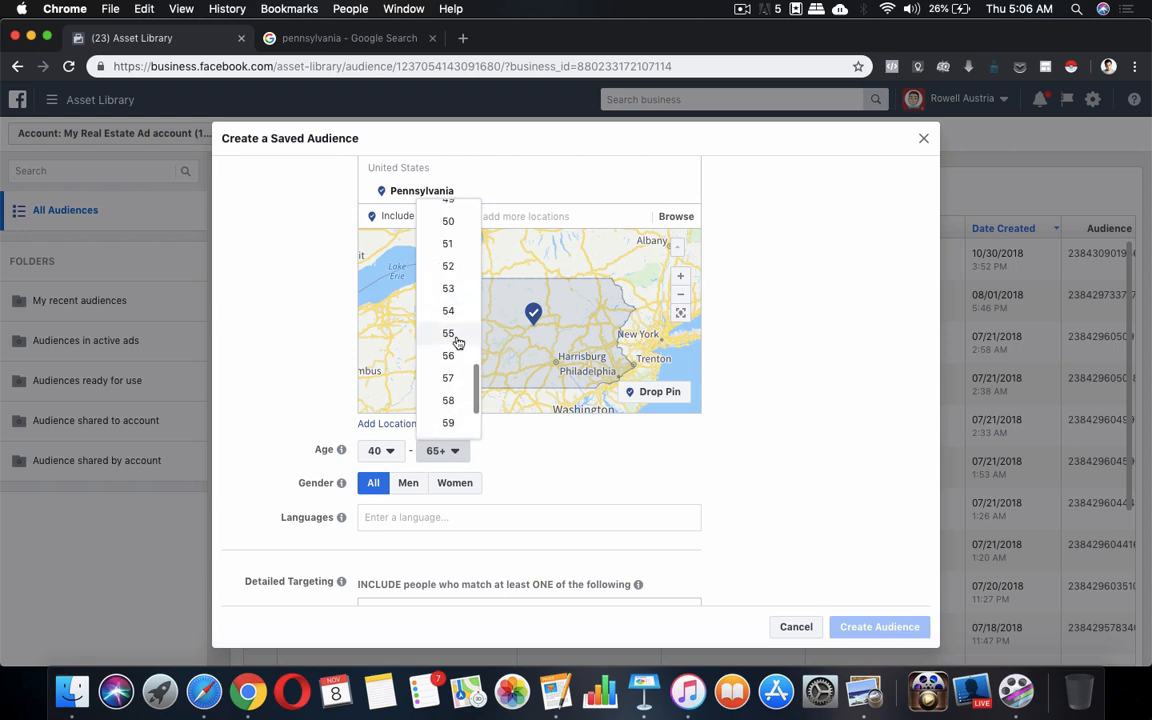
left_click(449, 222)
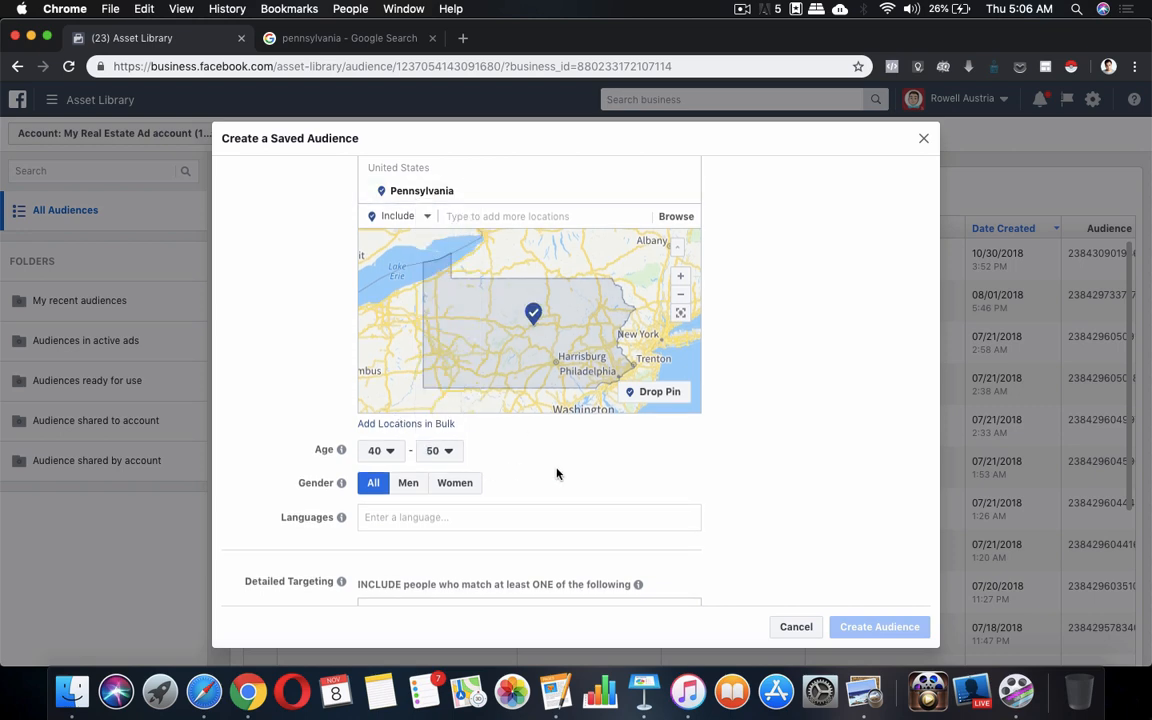
Add English (All) as the audience language, narrowing potential reach to 490,000
scroll(581, 473, "down", 5)
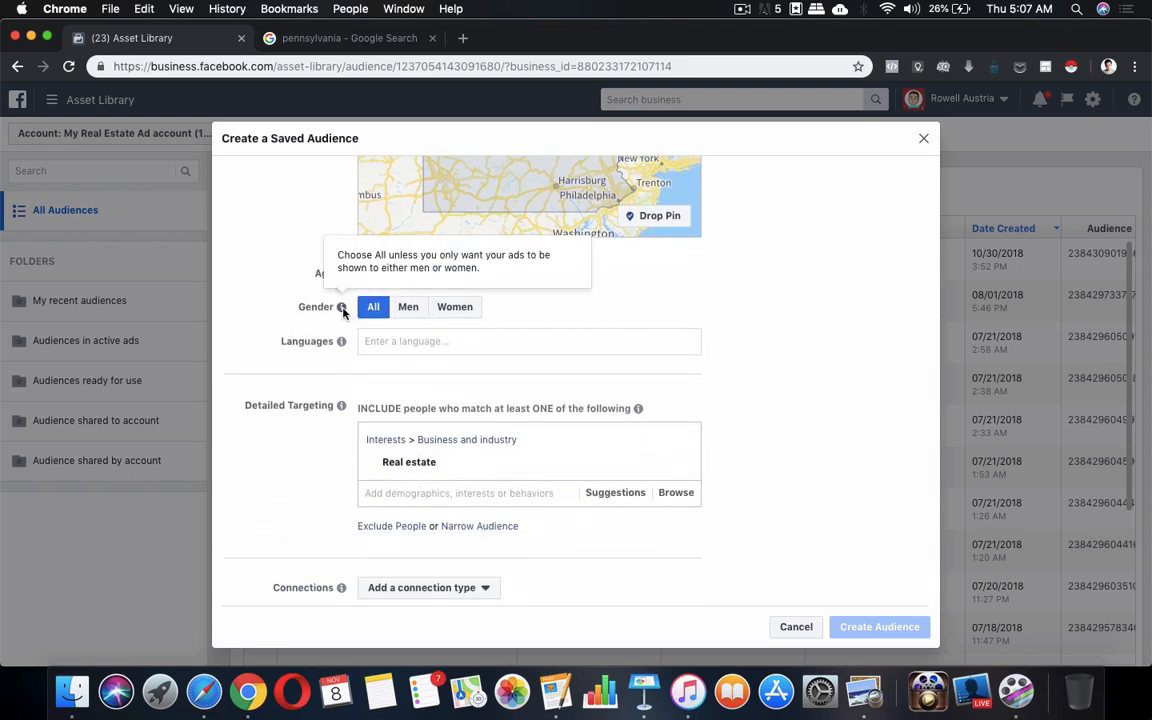
left_click(561, 343)
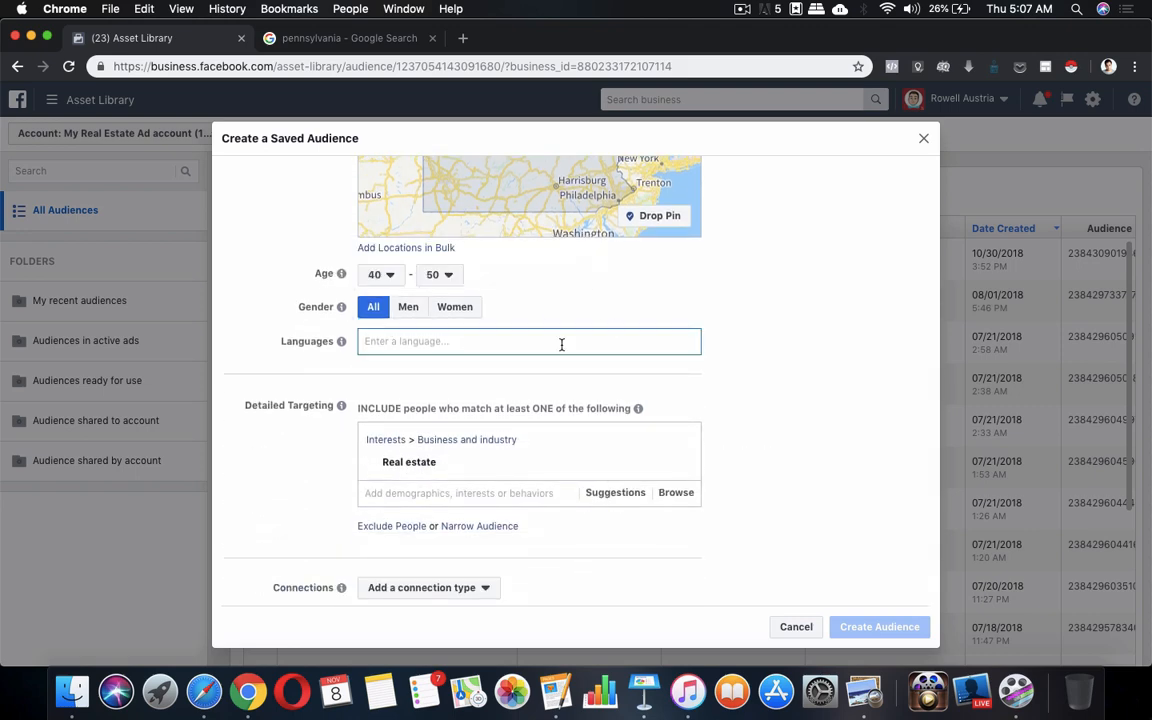
type("engl")
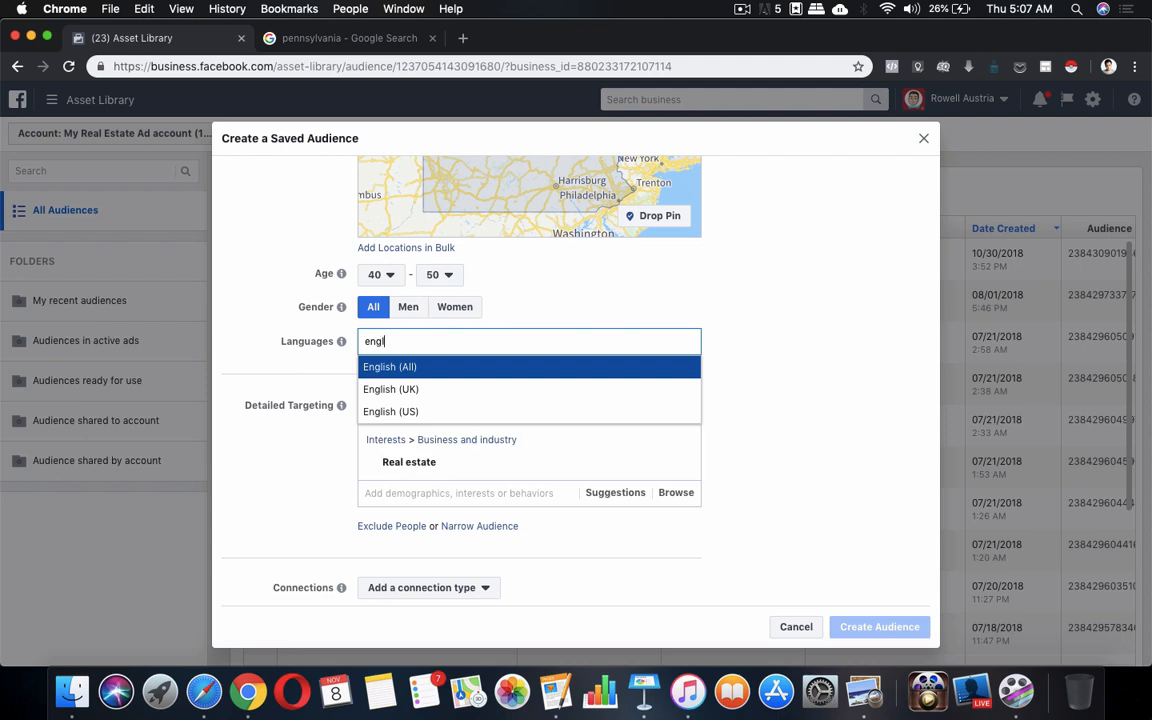
left_click(503, 368)
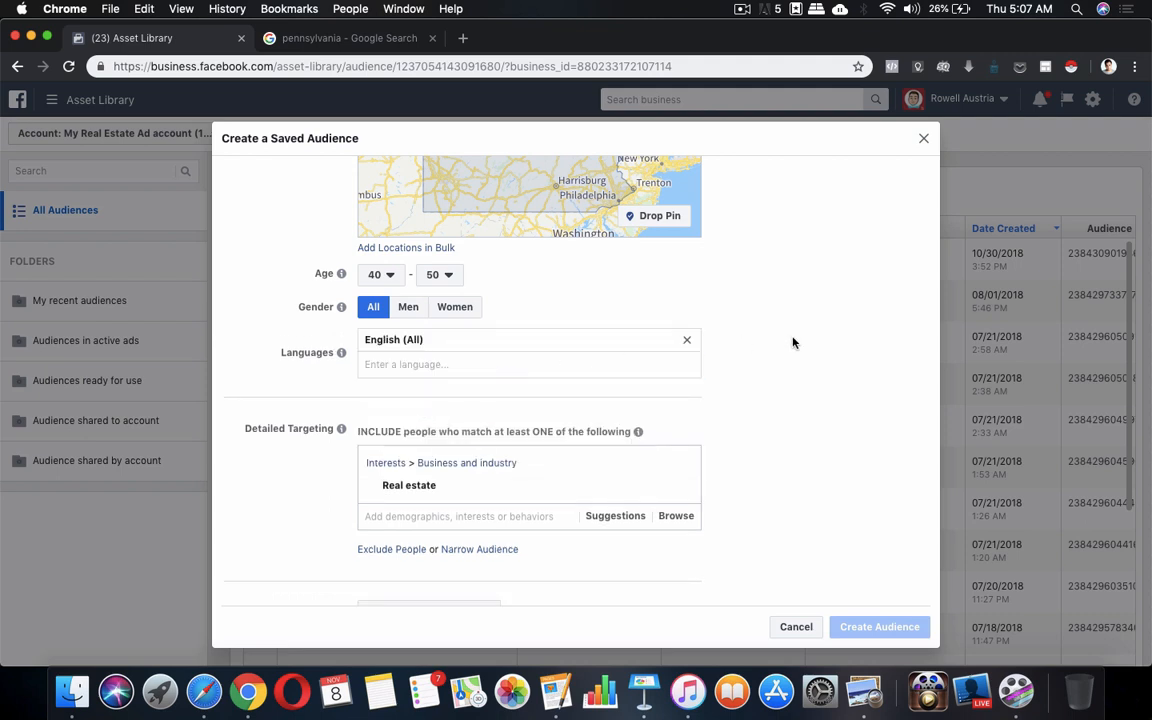
scroll(793, 343, "up", 4)
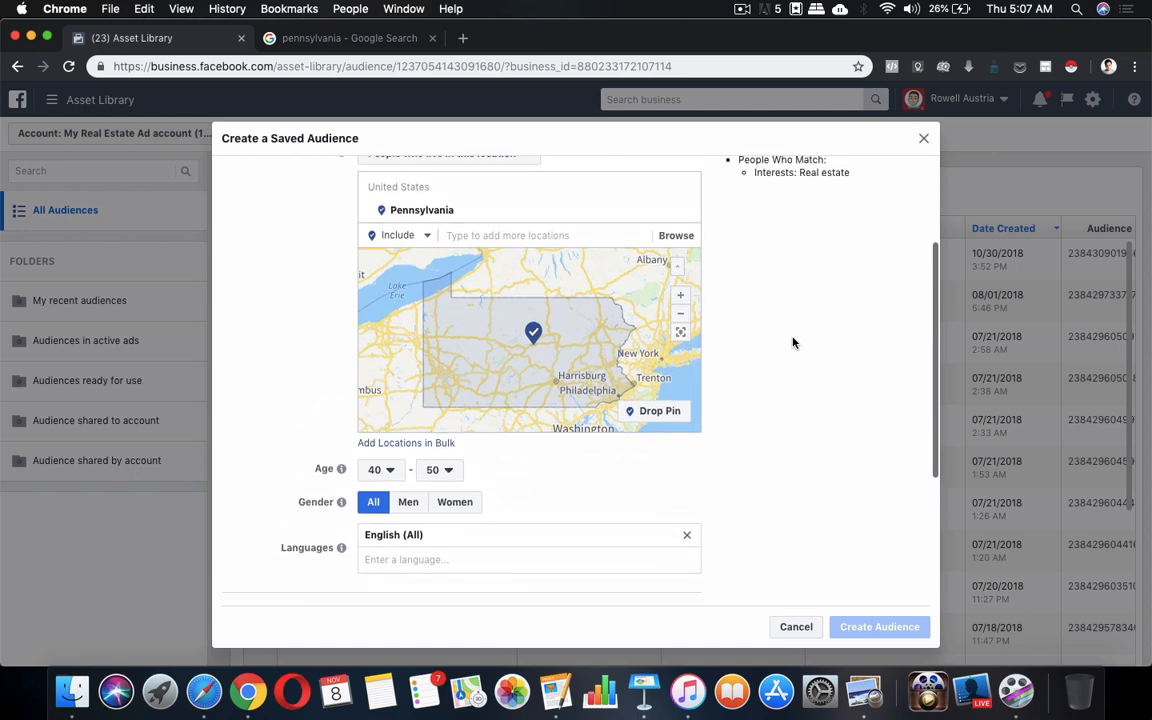
scroll(793, 343, "down", 1)
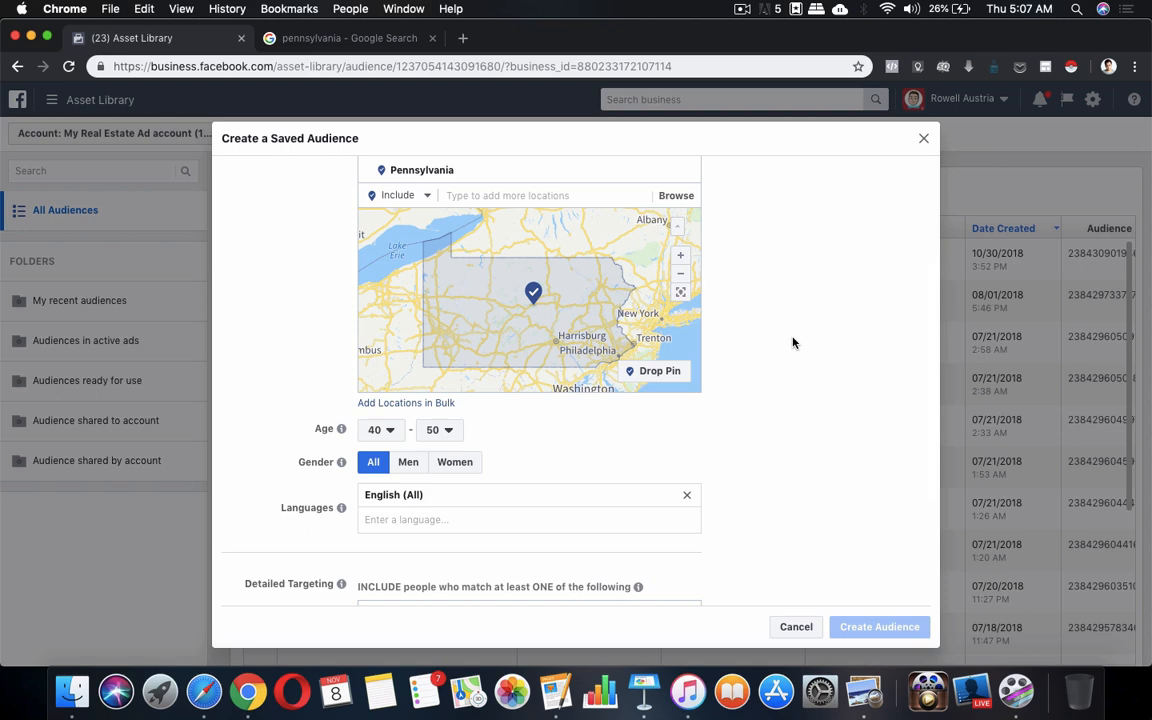
scroll(793, 343, "down", 5)
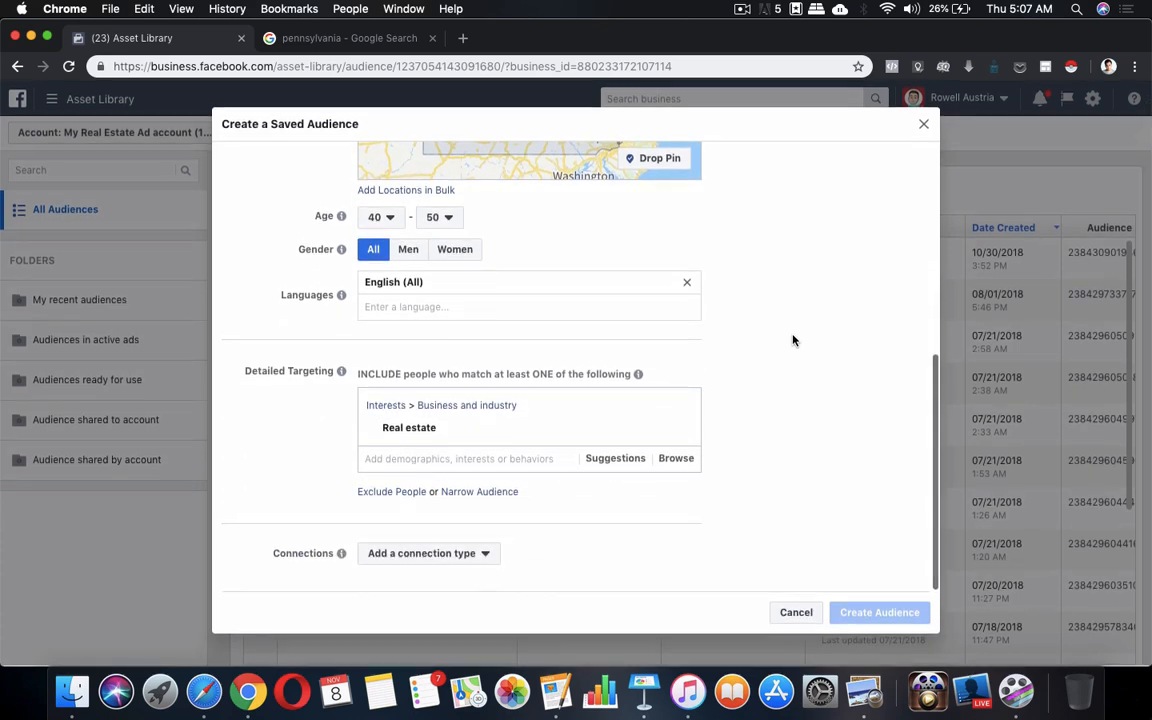
scroll(562, 565, "up", 8)
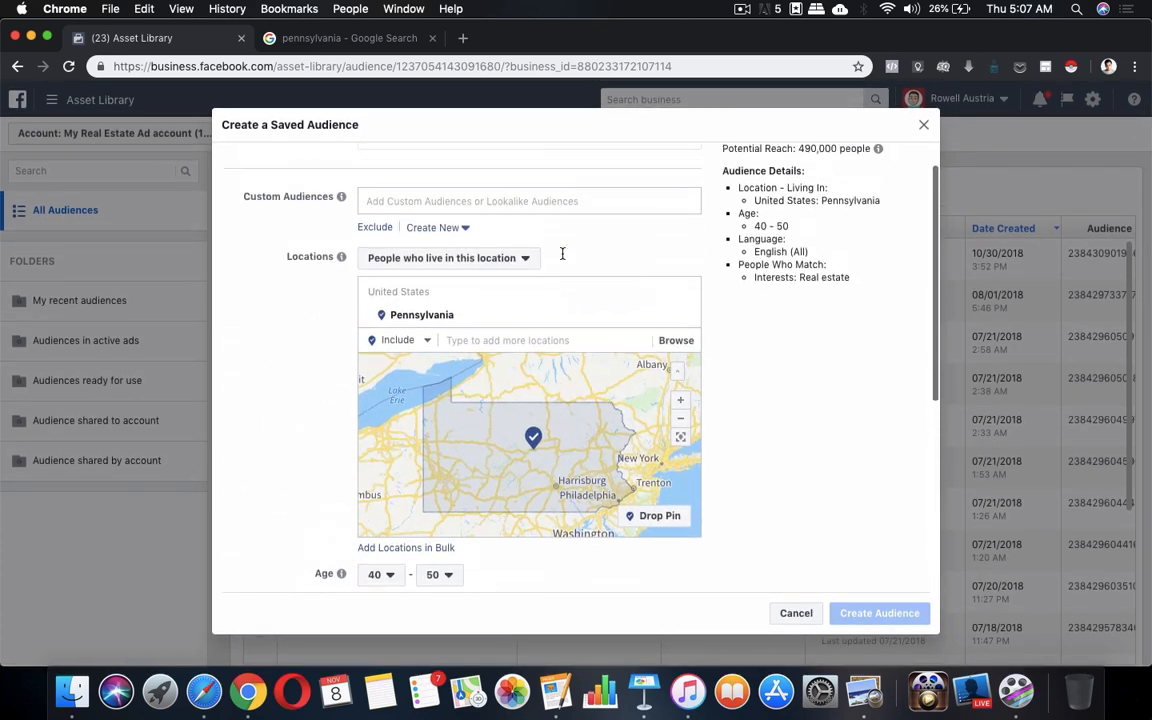
scroll(558, 247, "down", 7)
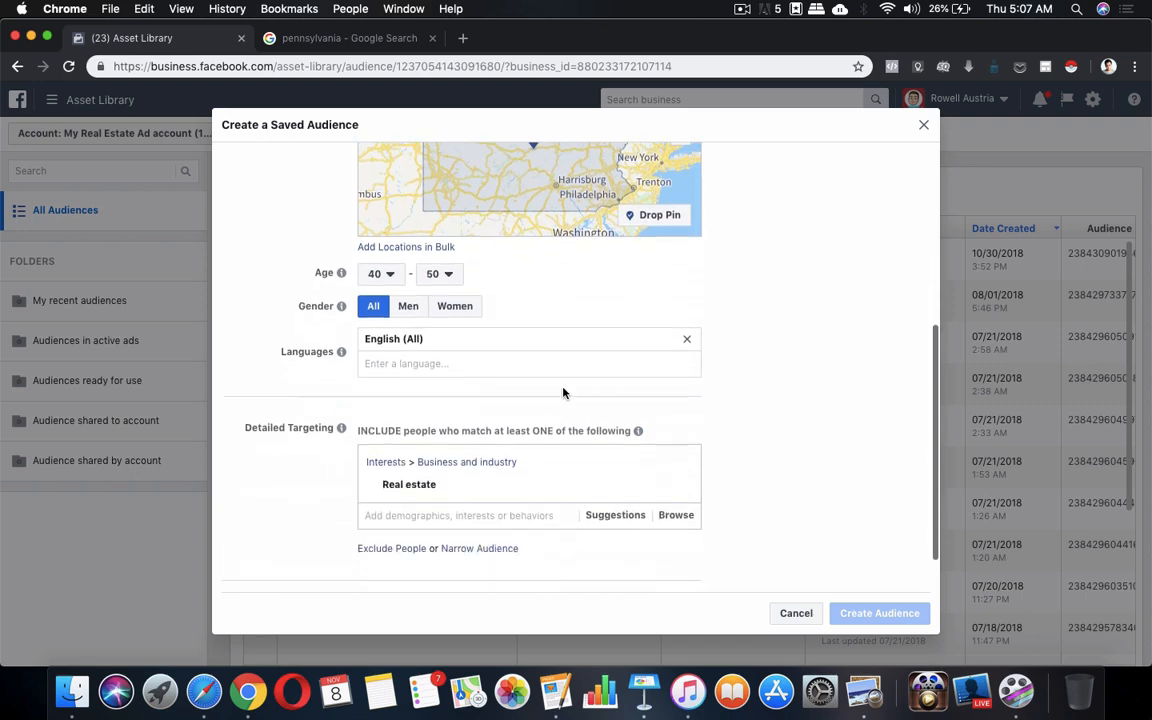
scroll(563, 393, "down", 2)
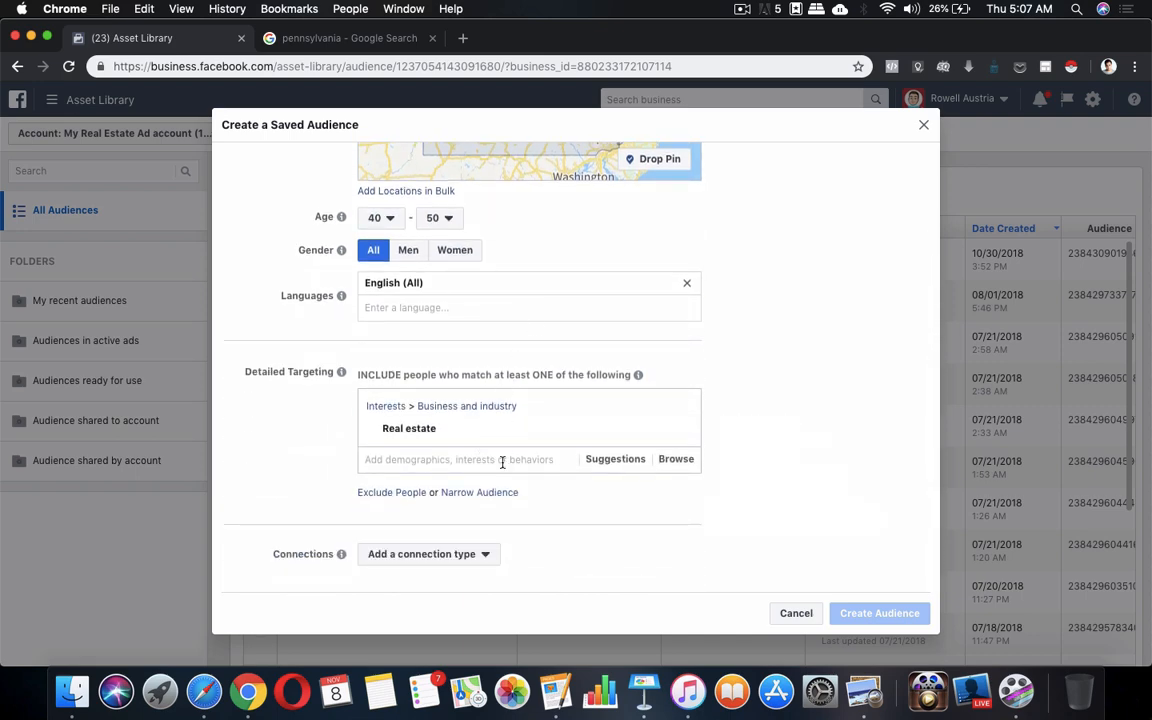
scroll(498, 480, "up", 9)
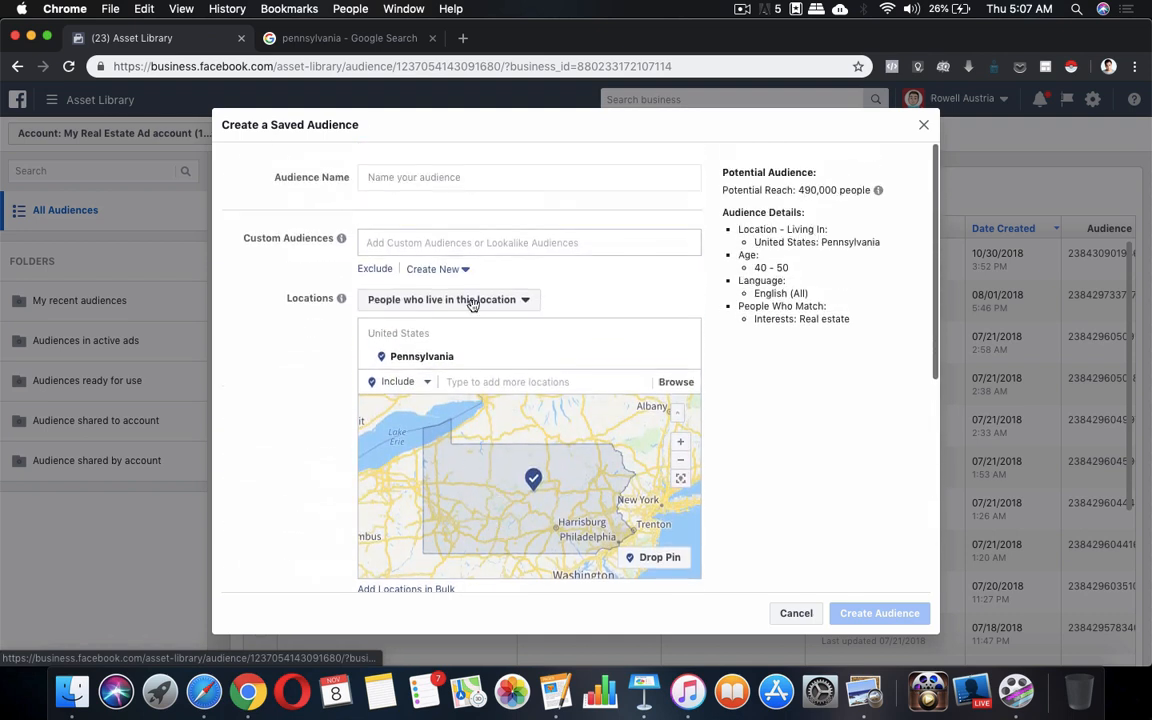
Enter 'People who live in PA with interest in Real Estate' as the Audience Name, correcting typos
left_click(513, 177)
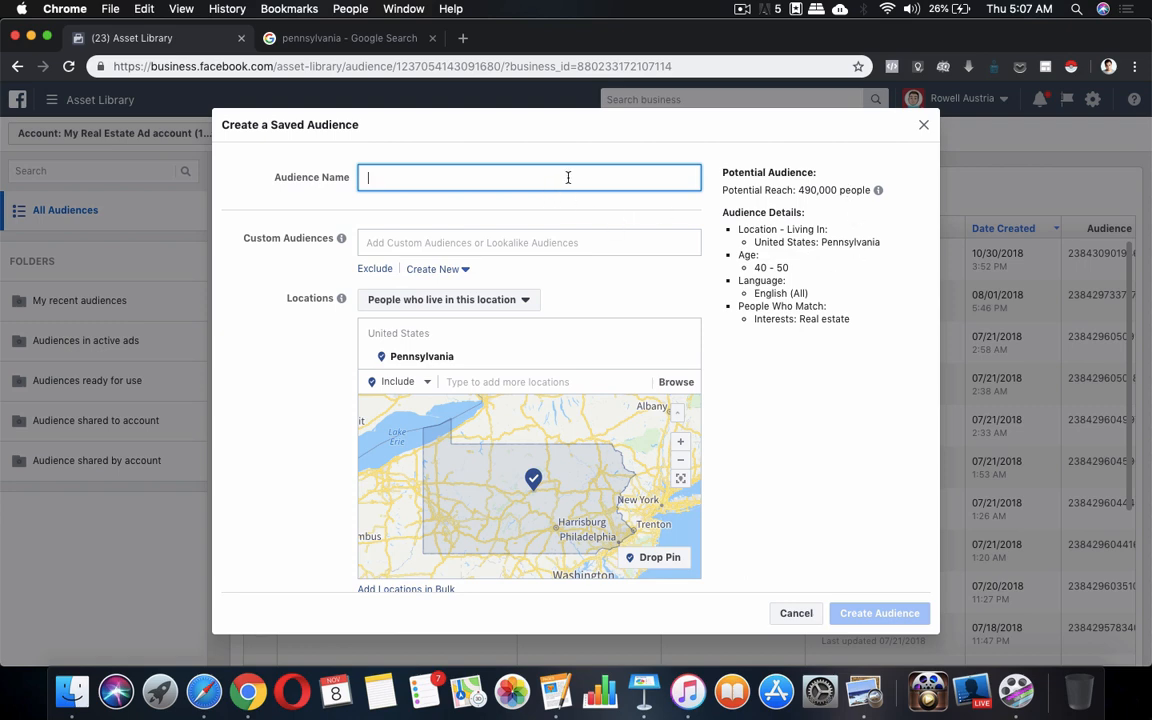
type("Peoplewho")
key("BackSpace")
key("BackSpace")
key("BackSpace")
key("BackSpace")
type("who live in OA")
key("BackSpace")
type("PA with")
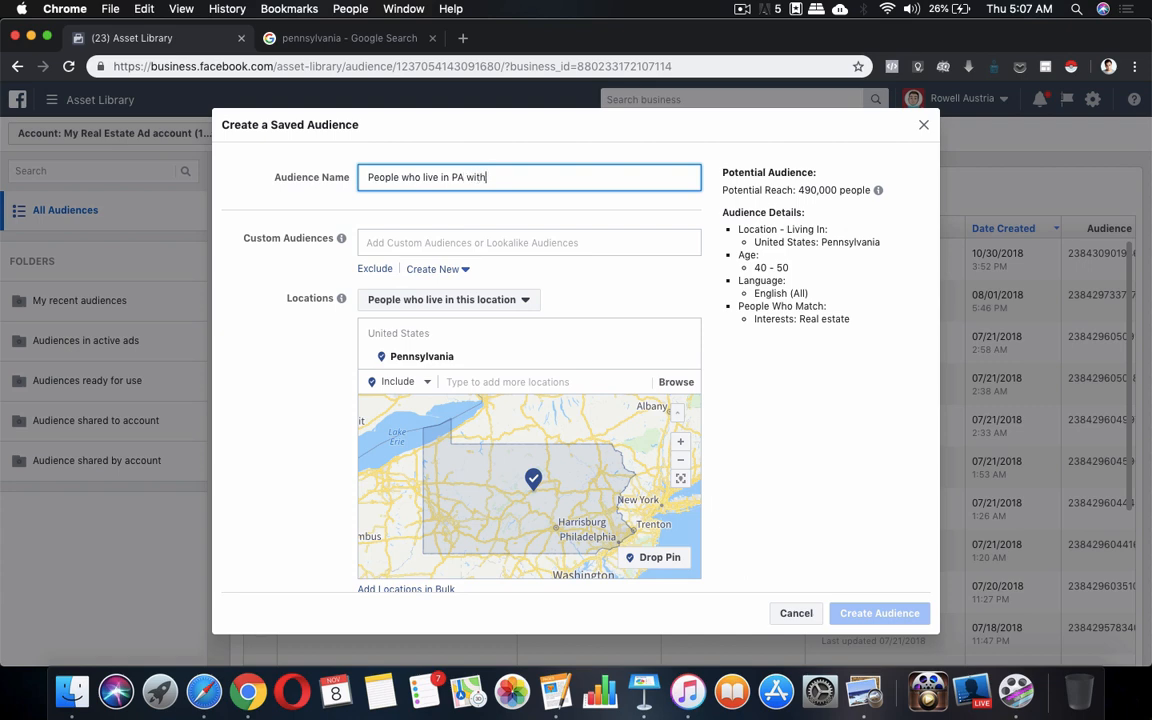
type(" interest in")
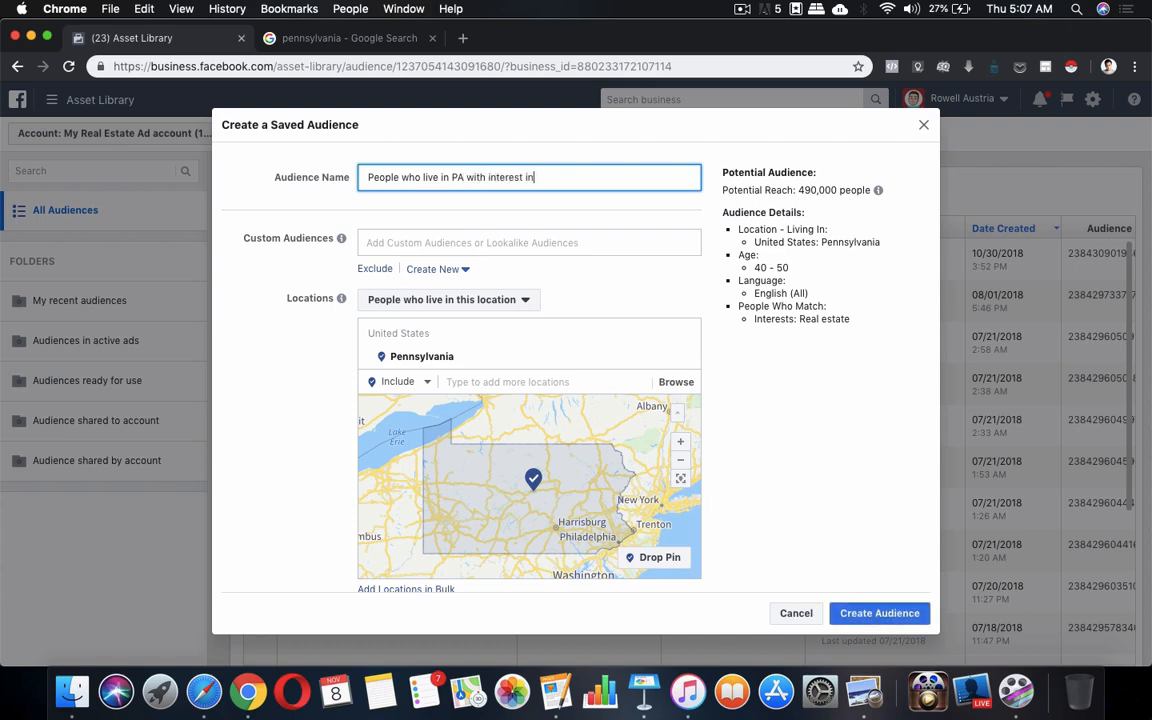
type(" Real Estate")
left_click(737, 367)
scroll(812, 416, "down", 3)
scroll(794, 405, "up", 2)
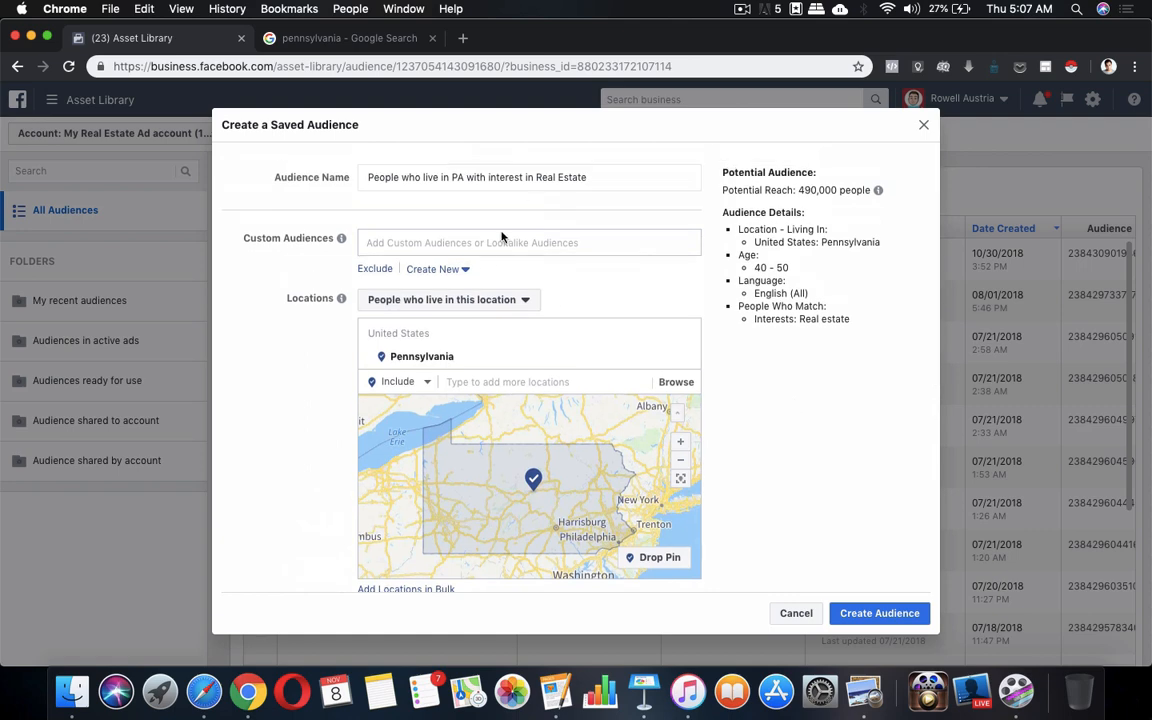
scroll(729, 368, "down", 3)
scroll(855, 578, "down", 3)
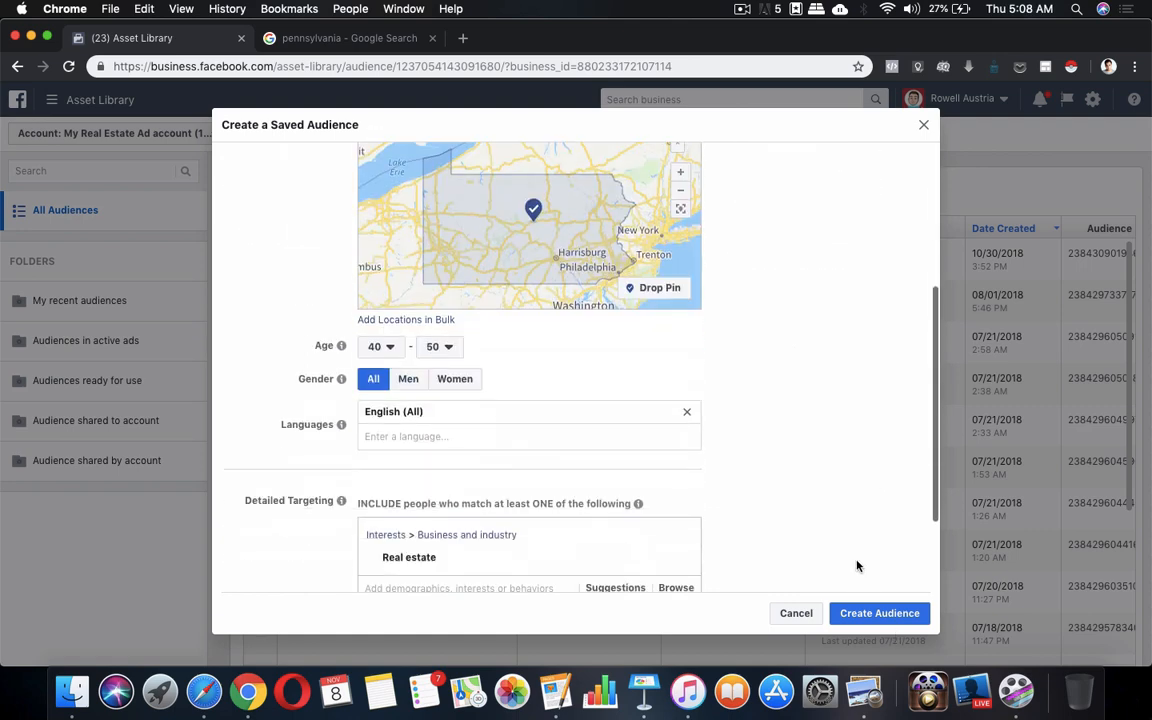
Create the saved audience so it shows as Ready at 490,000 people
left_click(879, 613)
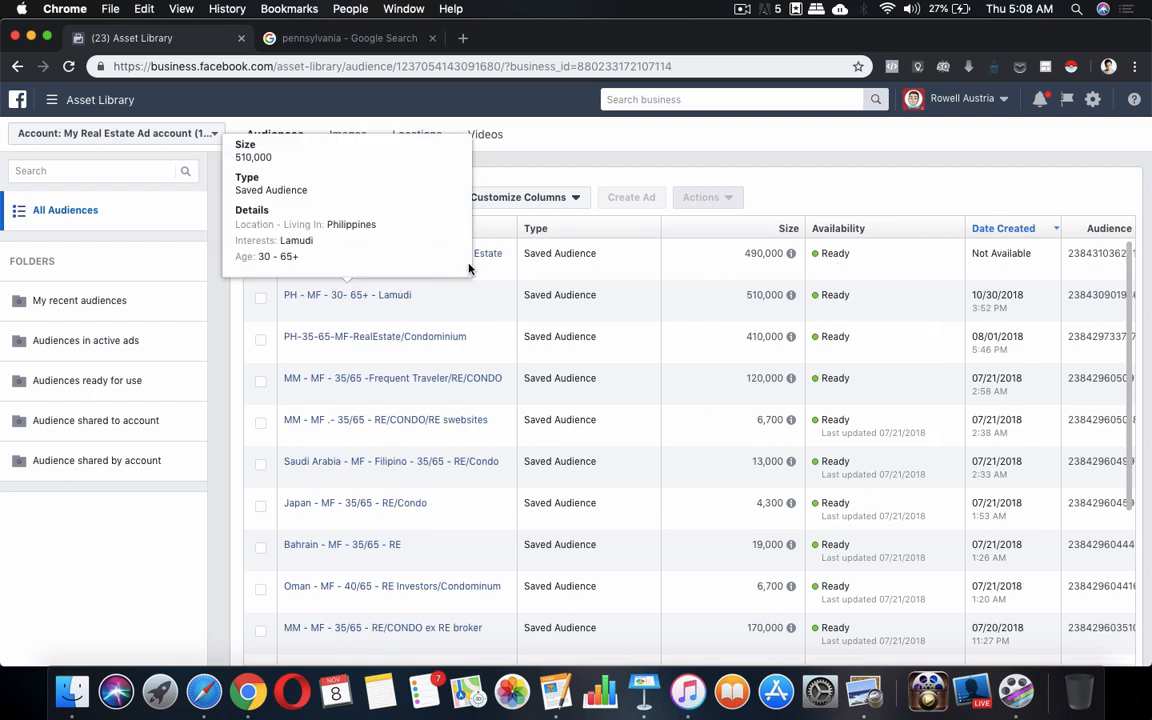
mouse_move(505, 259)
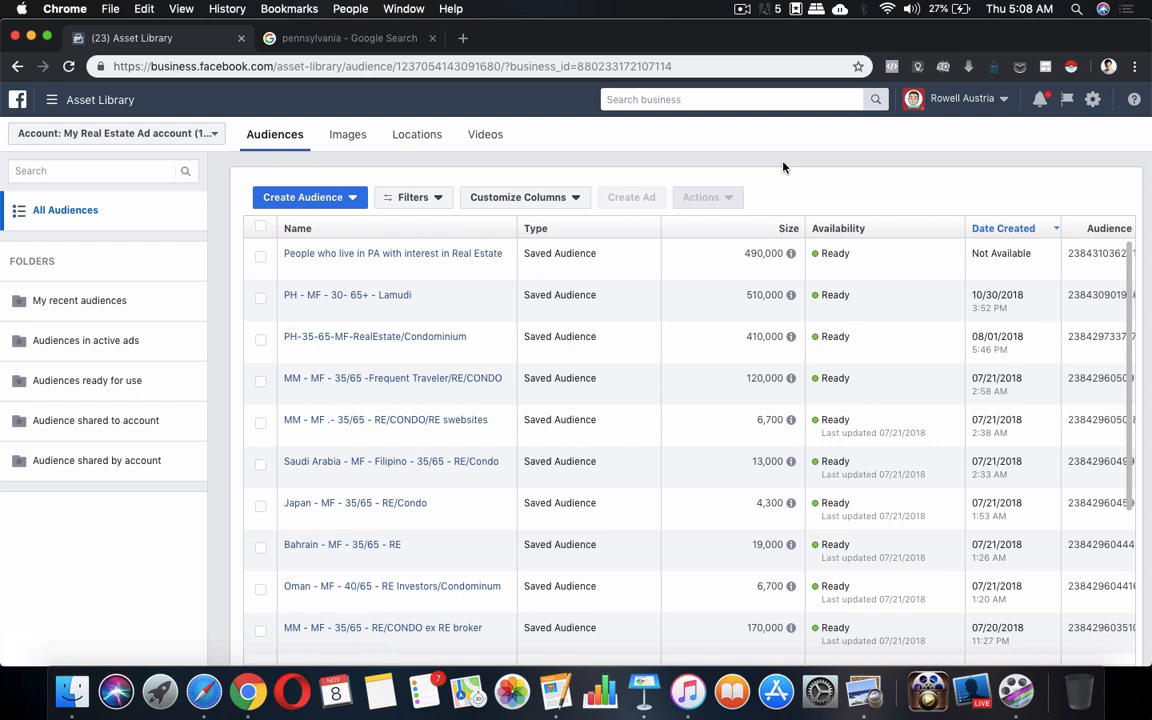
left_click(742, 9)
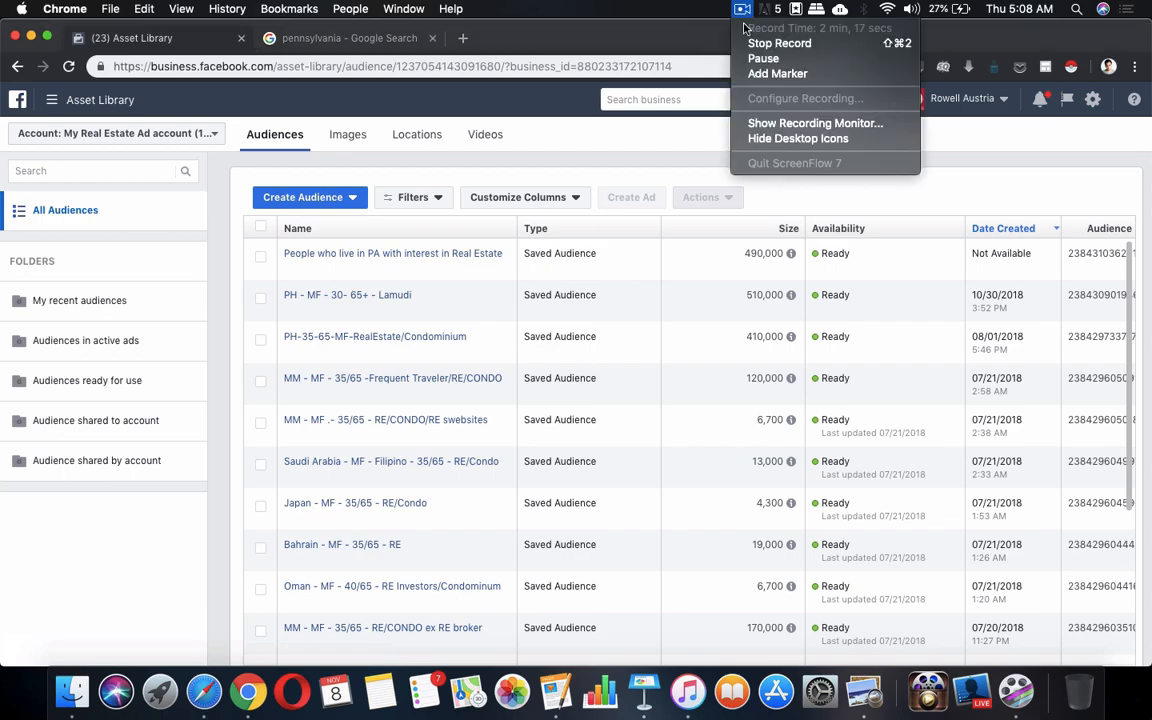
left_click(760, 58)
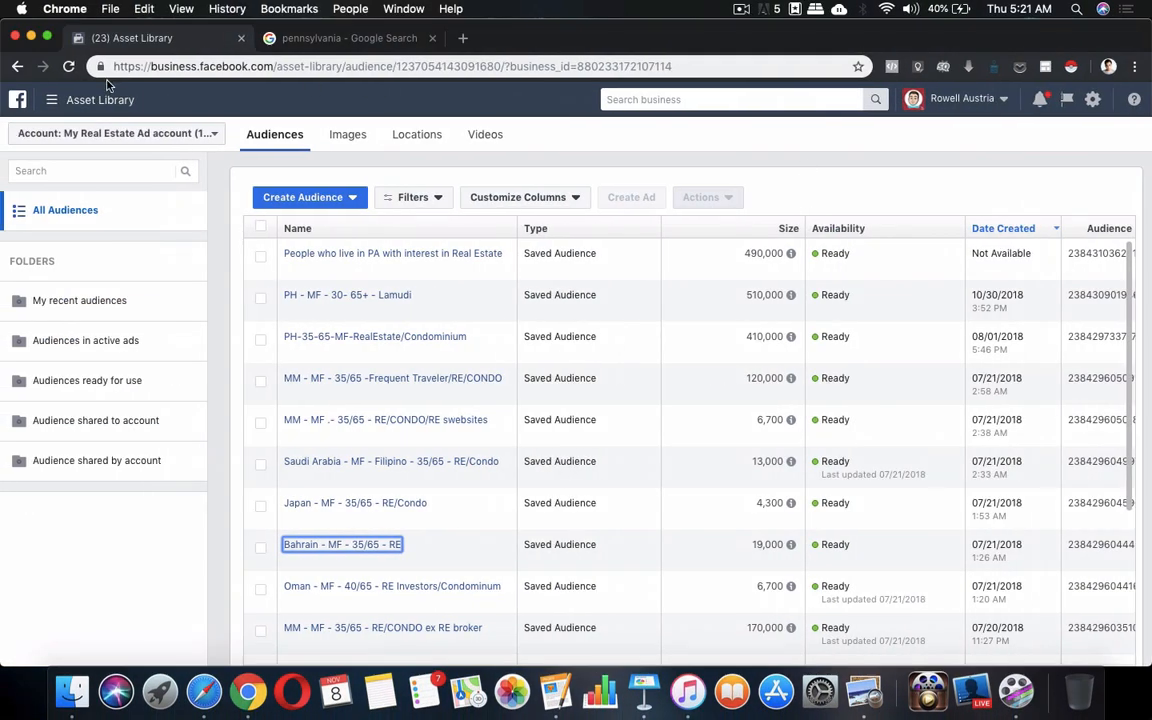
Switch to Ads Manager from the business tools menu and start a new campaign
left_click(106, 97)
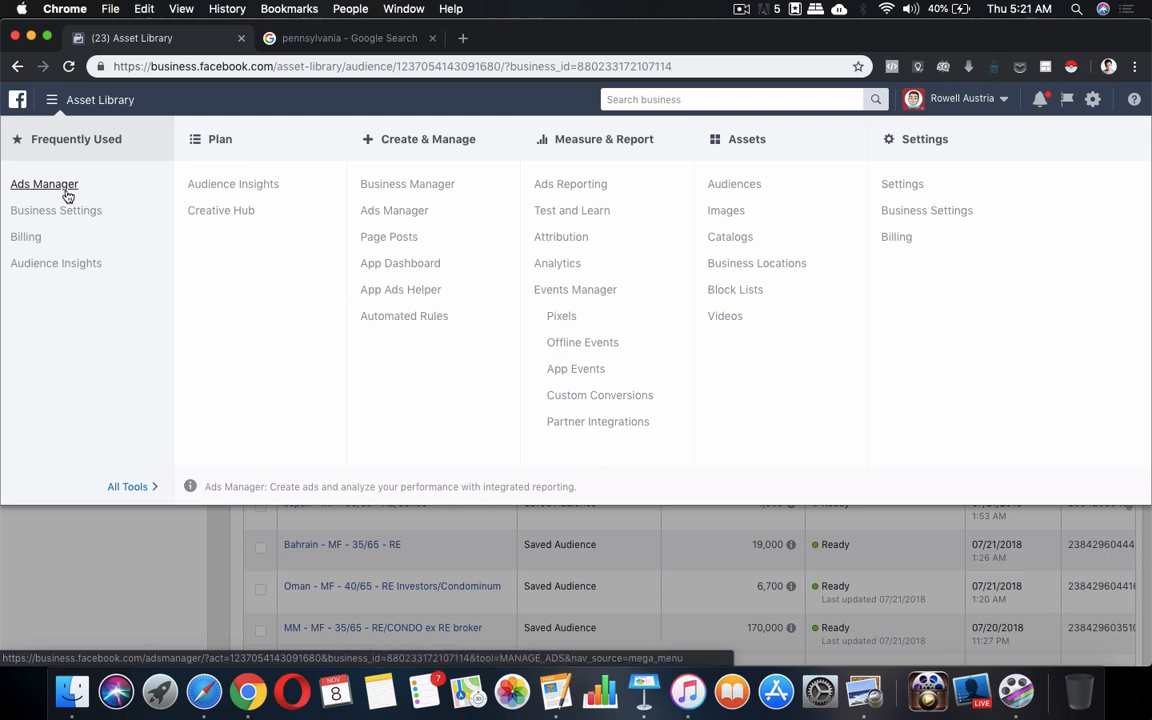
left_click(44, 184)
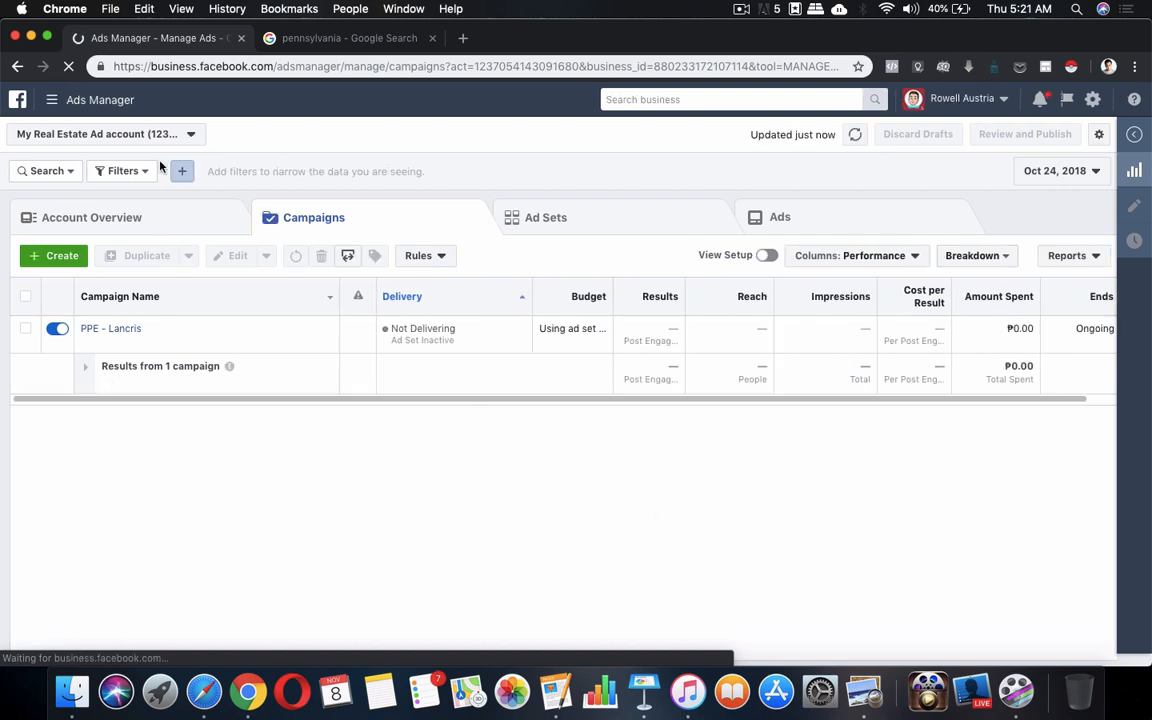
left_click(62, 258)
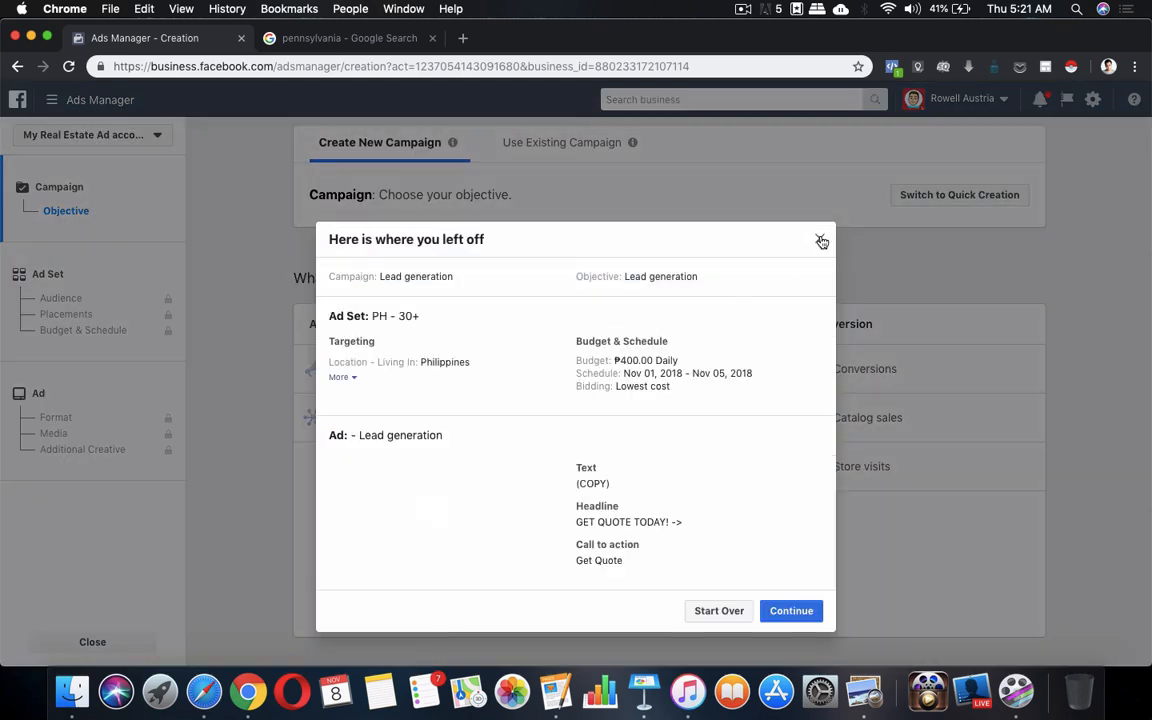
Dismiss the unfinished Lead generation draft summary to face the marketing objective choices
left_click(820, 238)
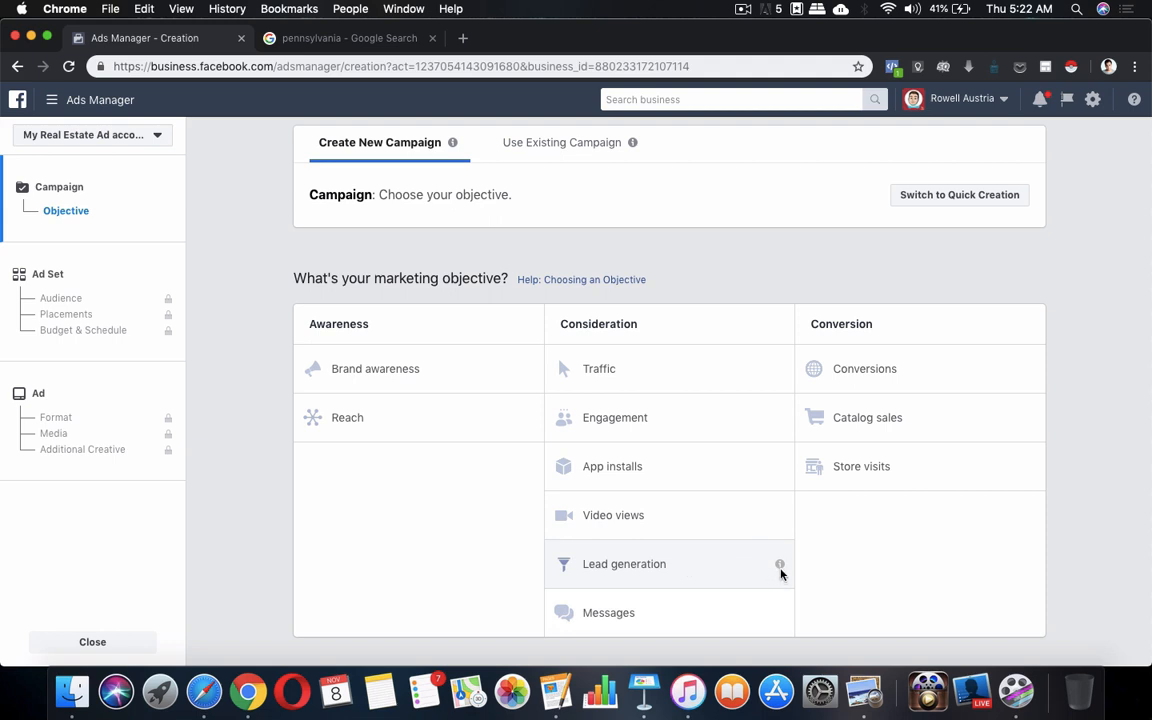
mouse_move(784, 567)
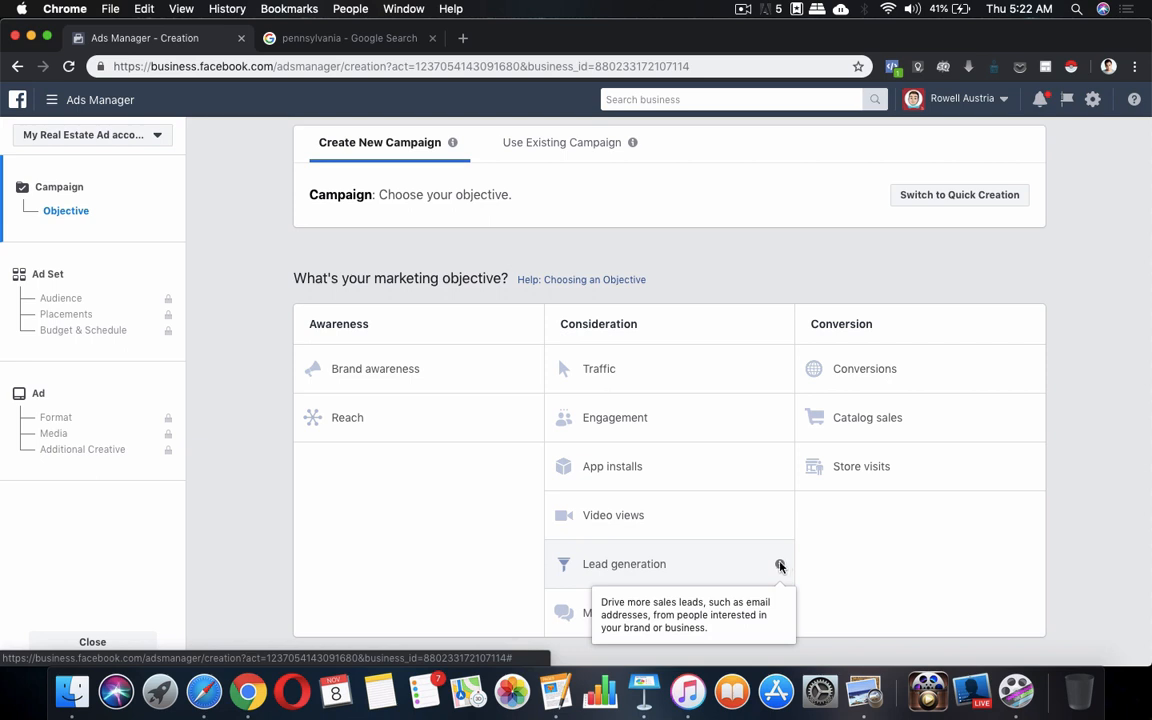
Choose the Lead generation objective, name the campaign 'Lead generation - PA leads' and continue
left_click(649, 565)
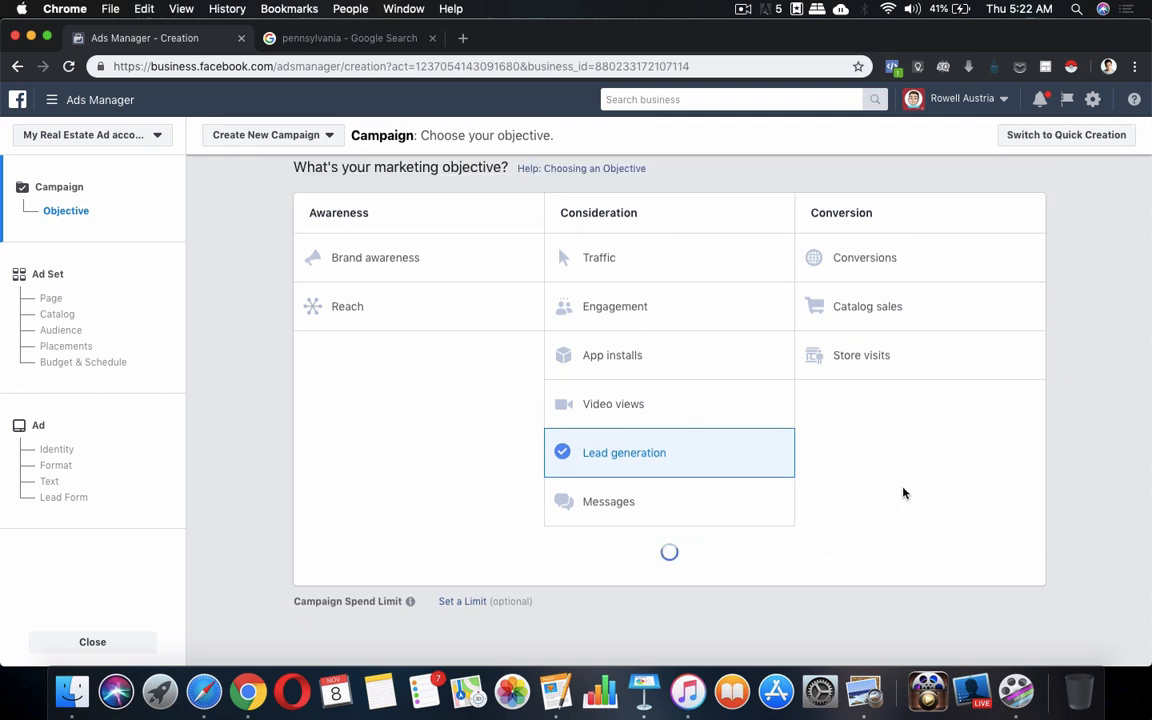
left_click(735, 454)
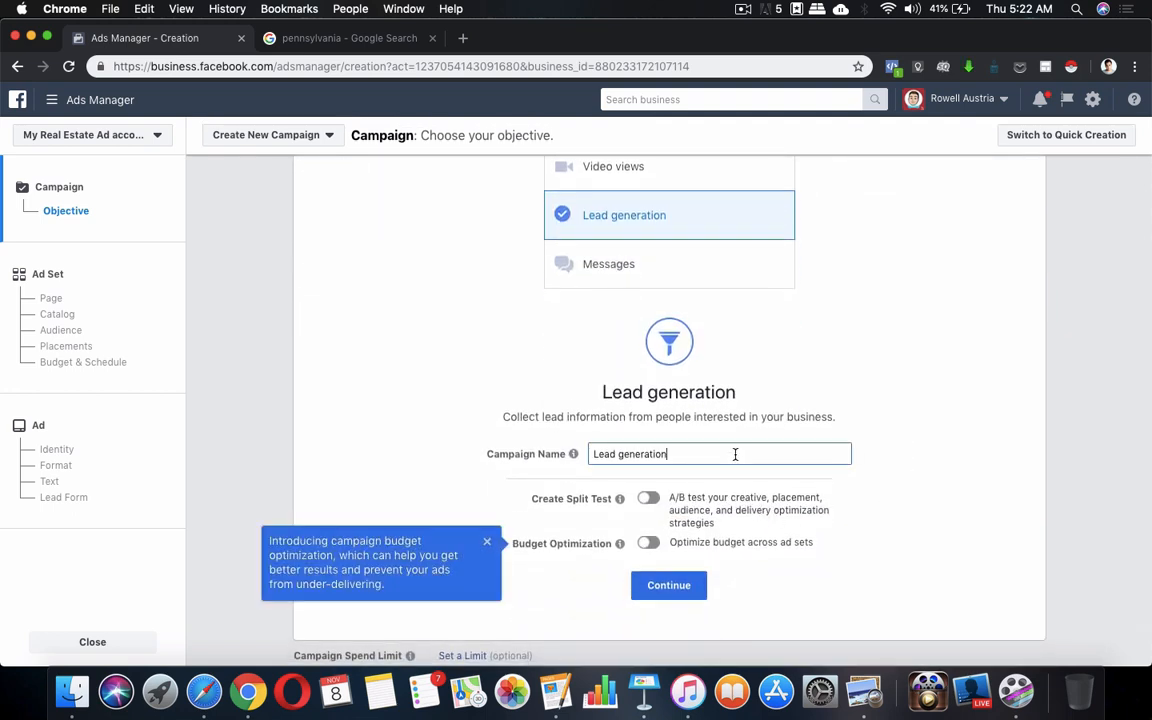
type("- PA leads")
left_click(487, 541)
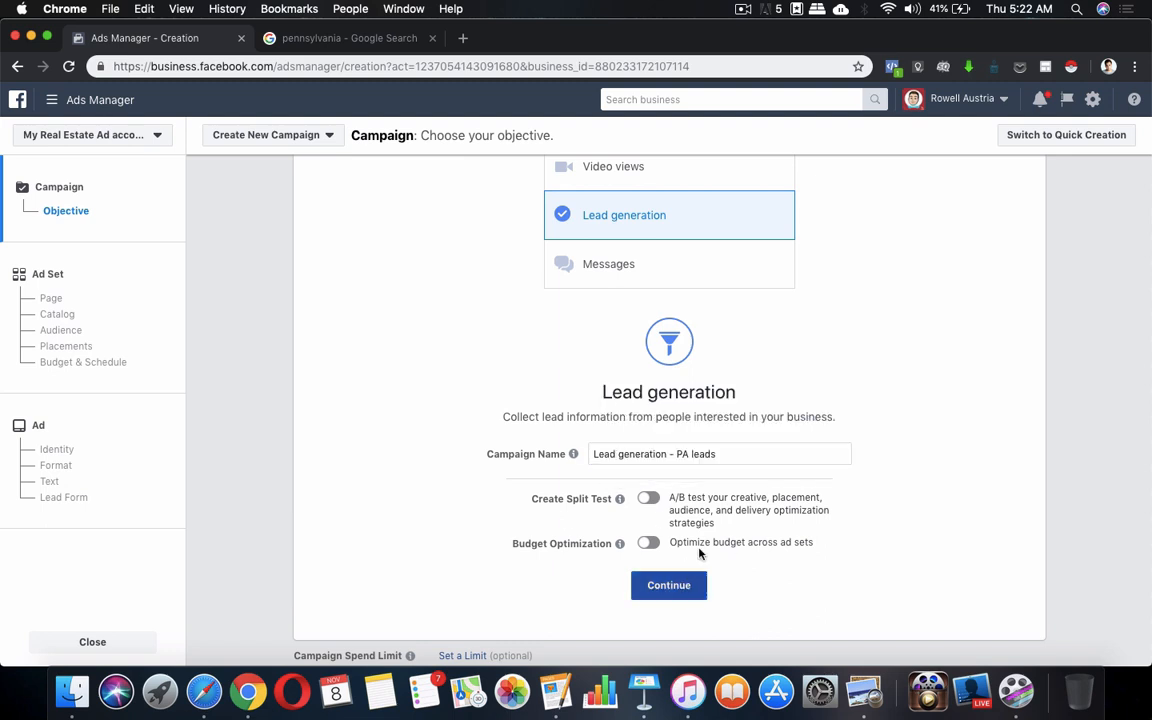
left_click(678, 590)
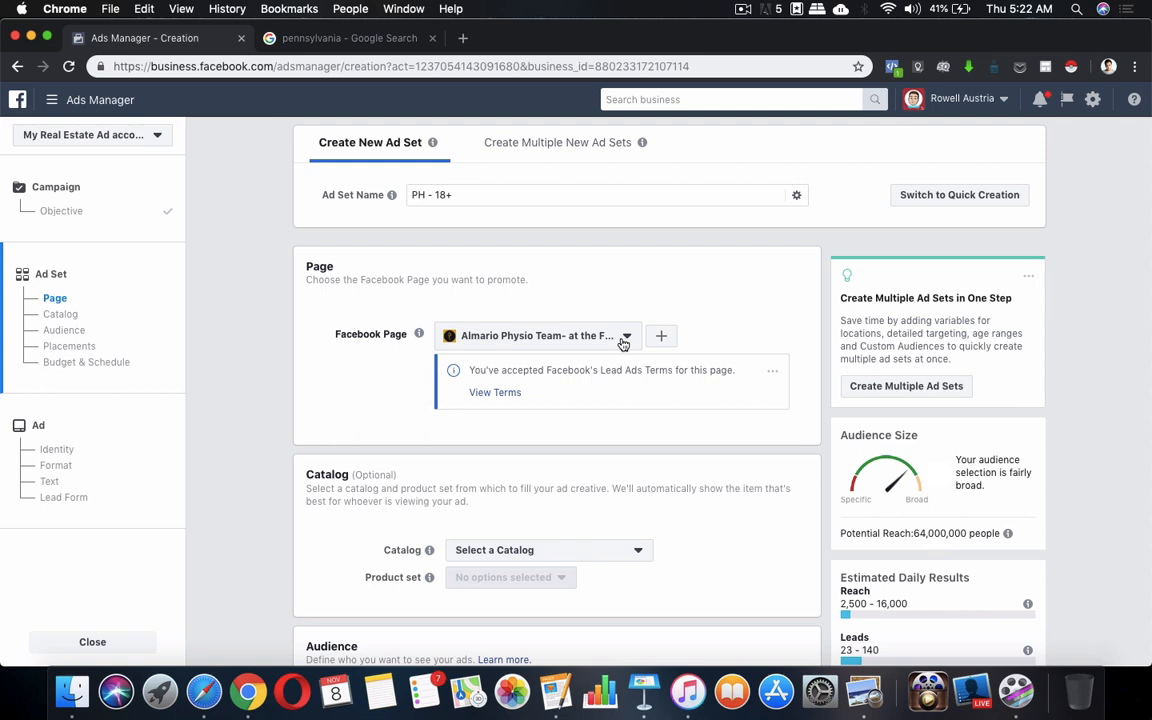
Replace the physiotherapy page with the owner's own business Page as the promoted Facebook Page
left_click(622, 343)
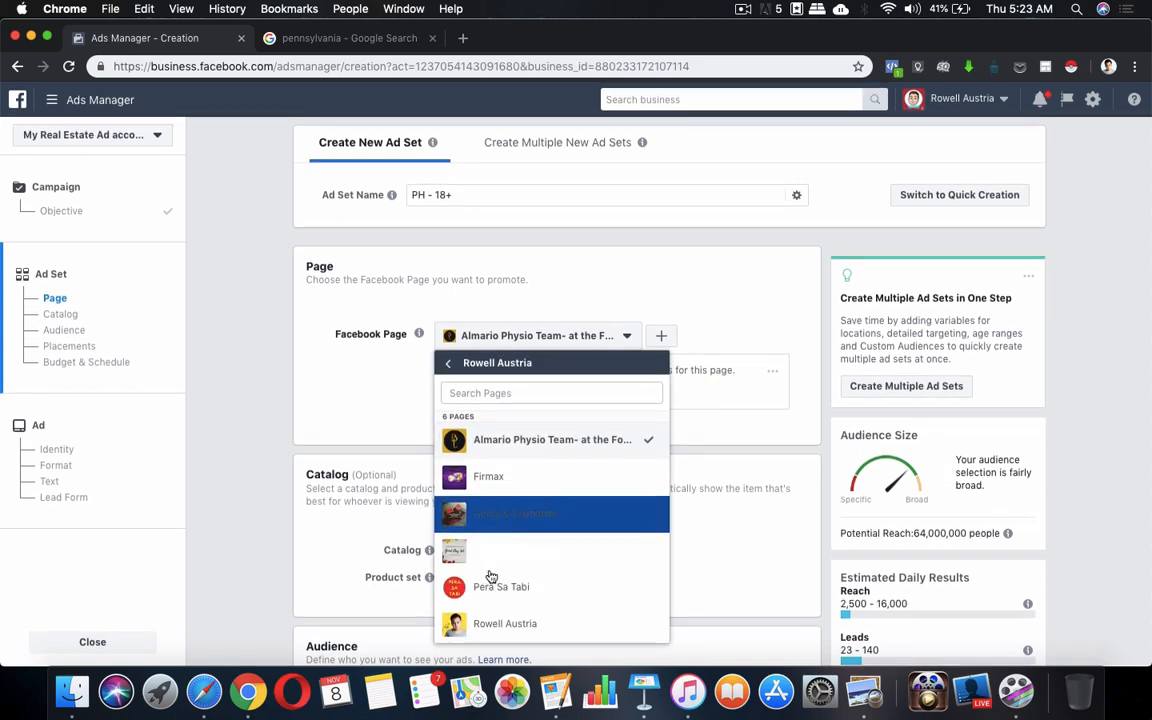
left_click(448, 363)
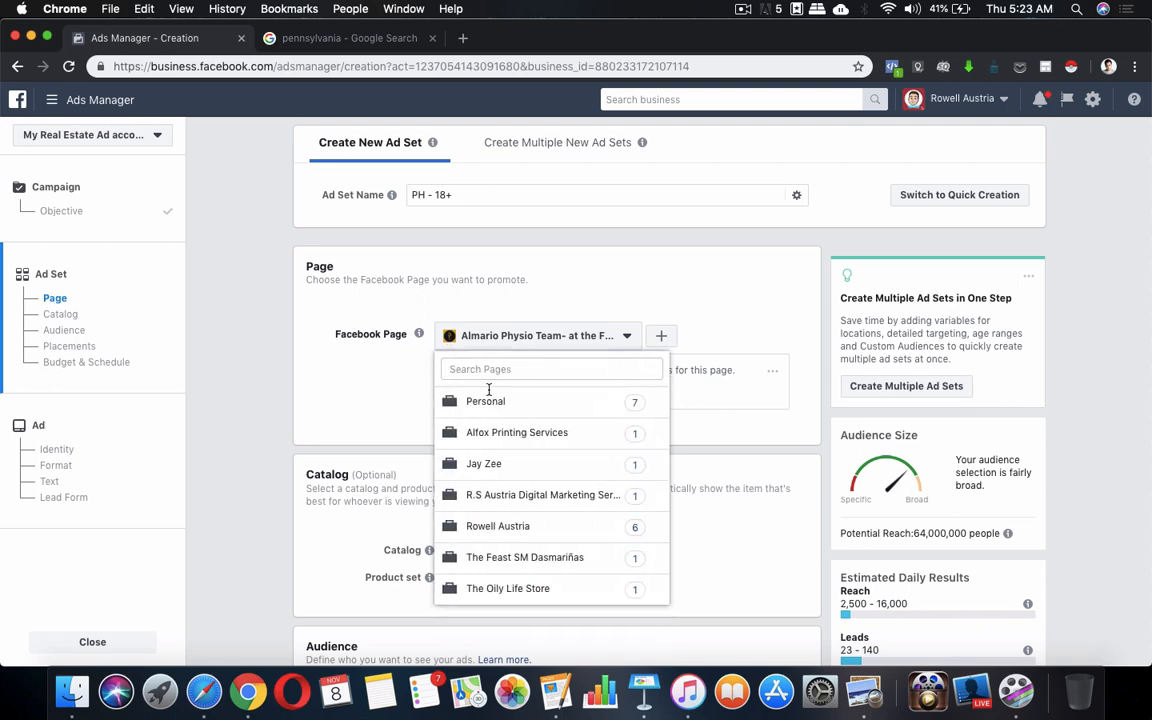
left_click(505, 528)
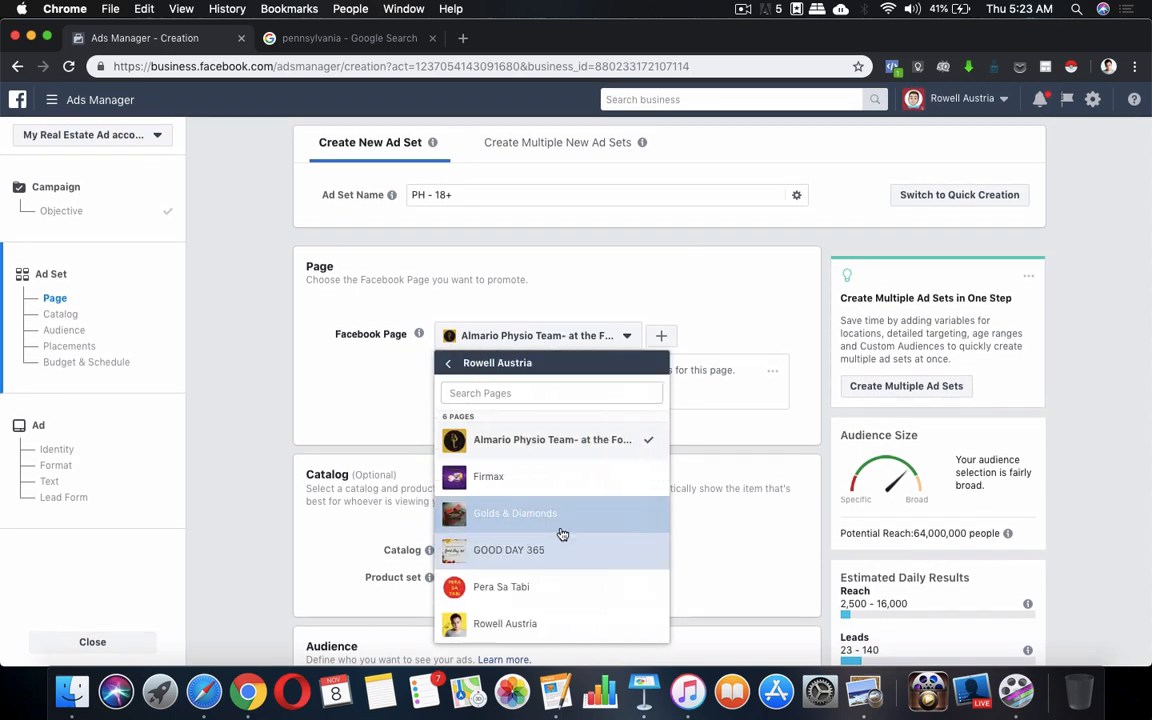
left_click(515, 620)
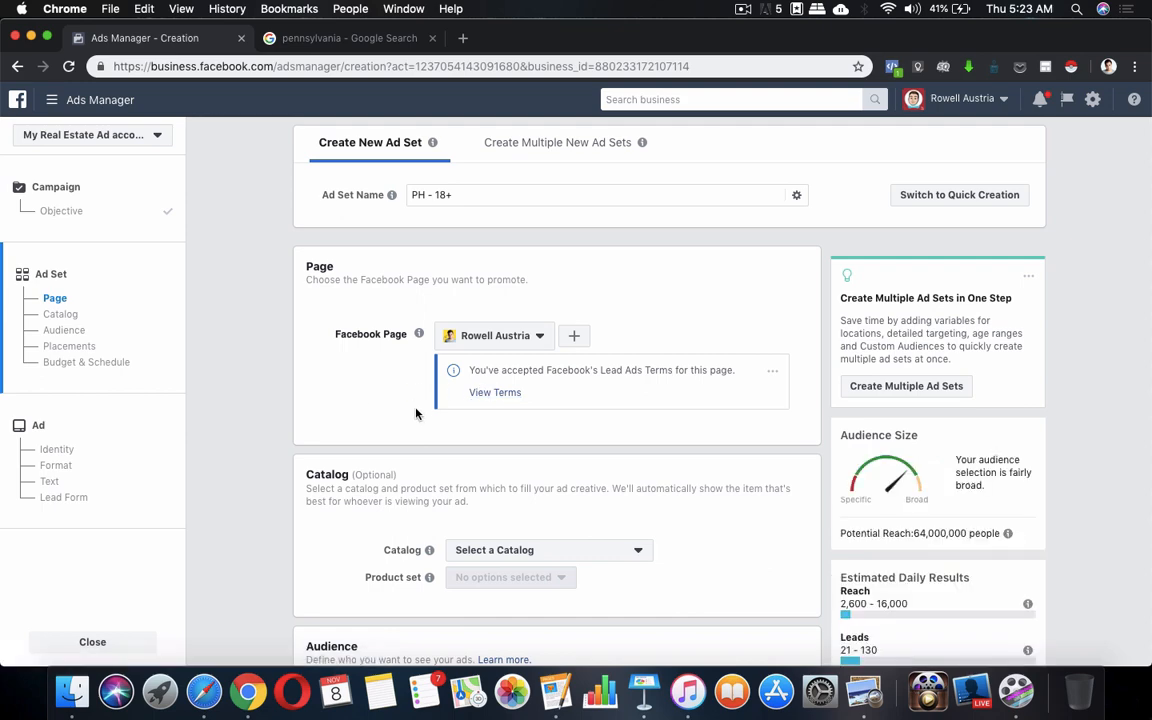
scroll(550, 405, "down", 5)
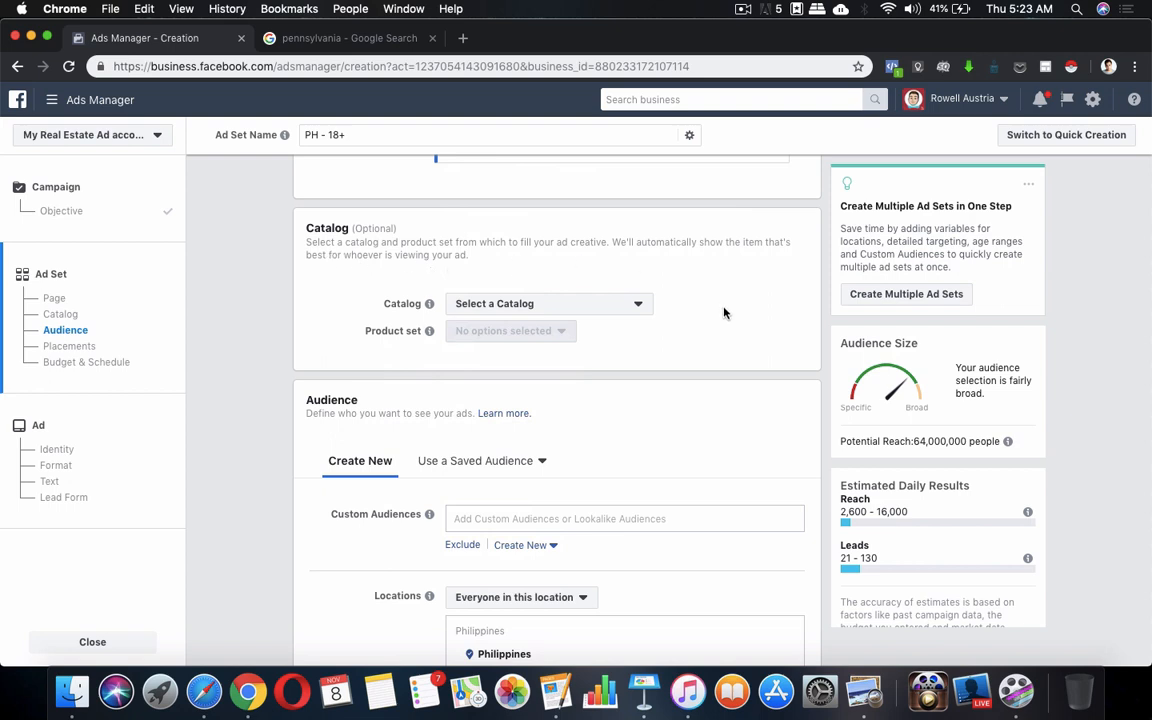
scroll(724, 313, "down", 3)
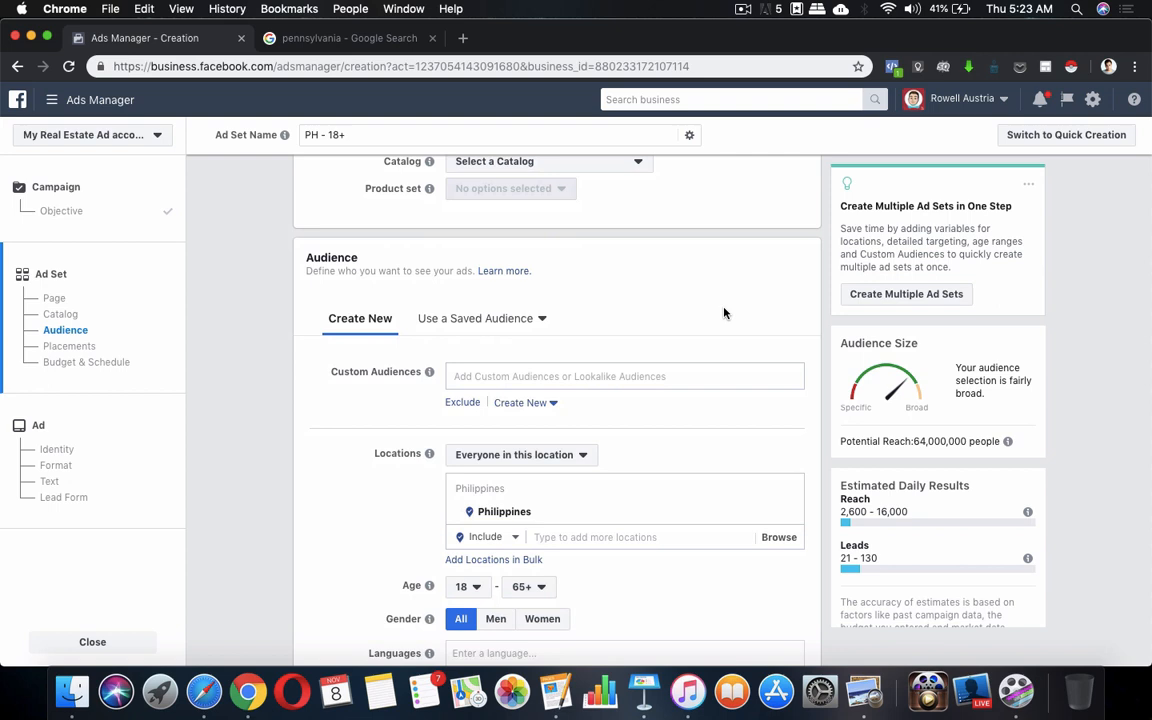
scroll(724, 313, "down", 1)
scroll(724, 313, "down", 1)
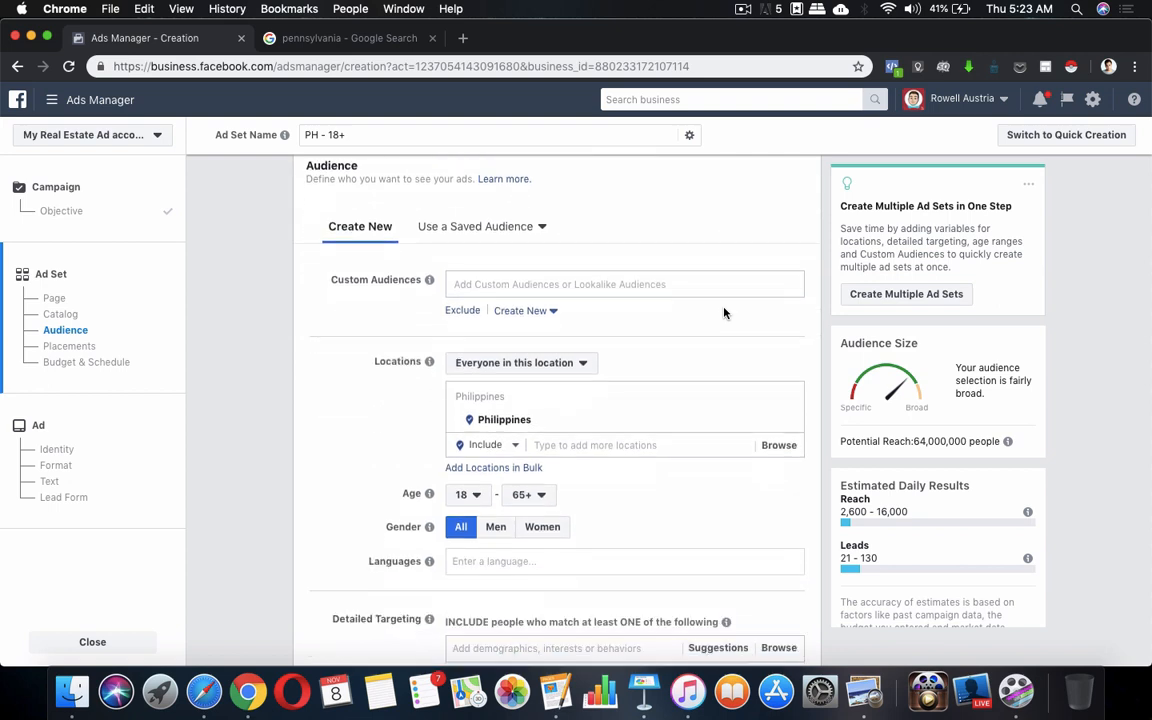
Apply the saved audience 'People who live in PA with interest in Real Estate' (490,000 reach)
left_click(540, 226)
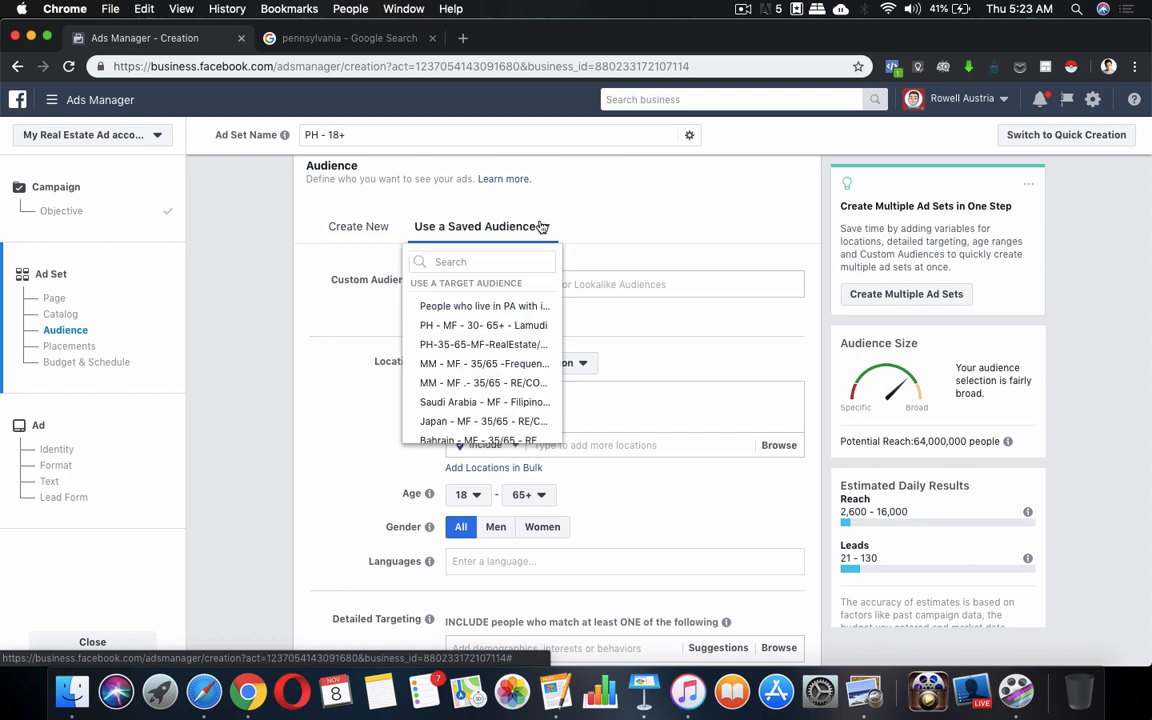
left_click(511, 309)
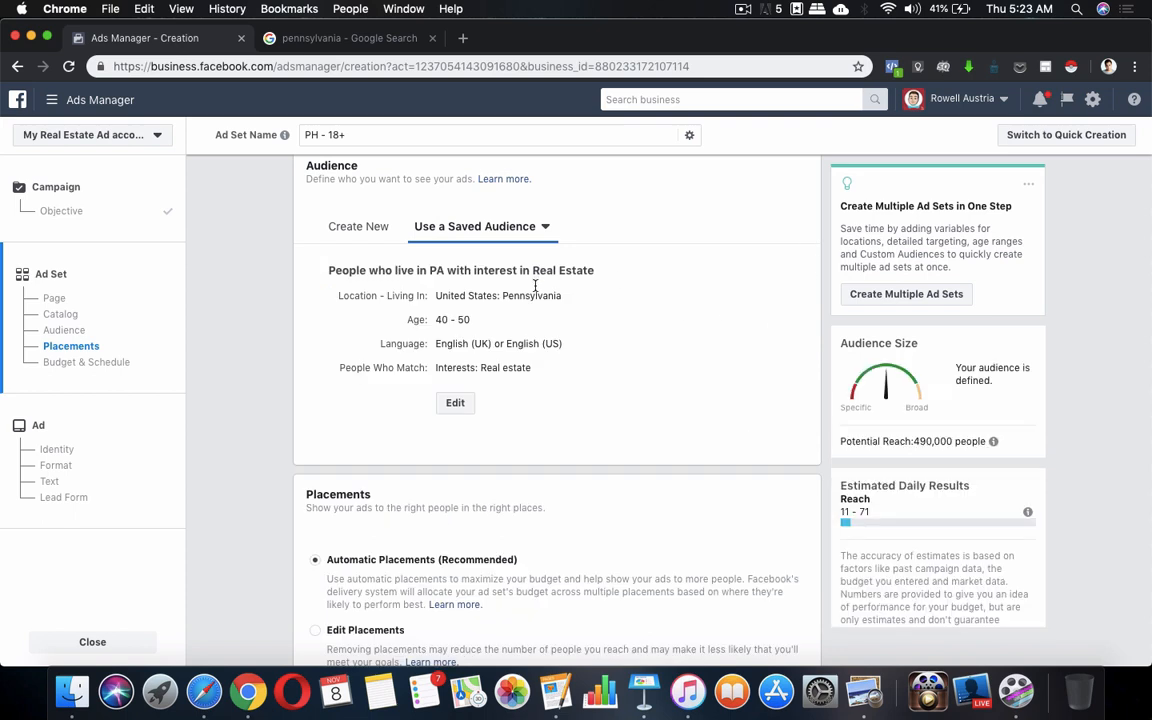
scroll(592, 362, "down", 1)
scroll(592, 362, "down", 3)
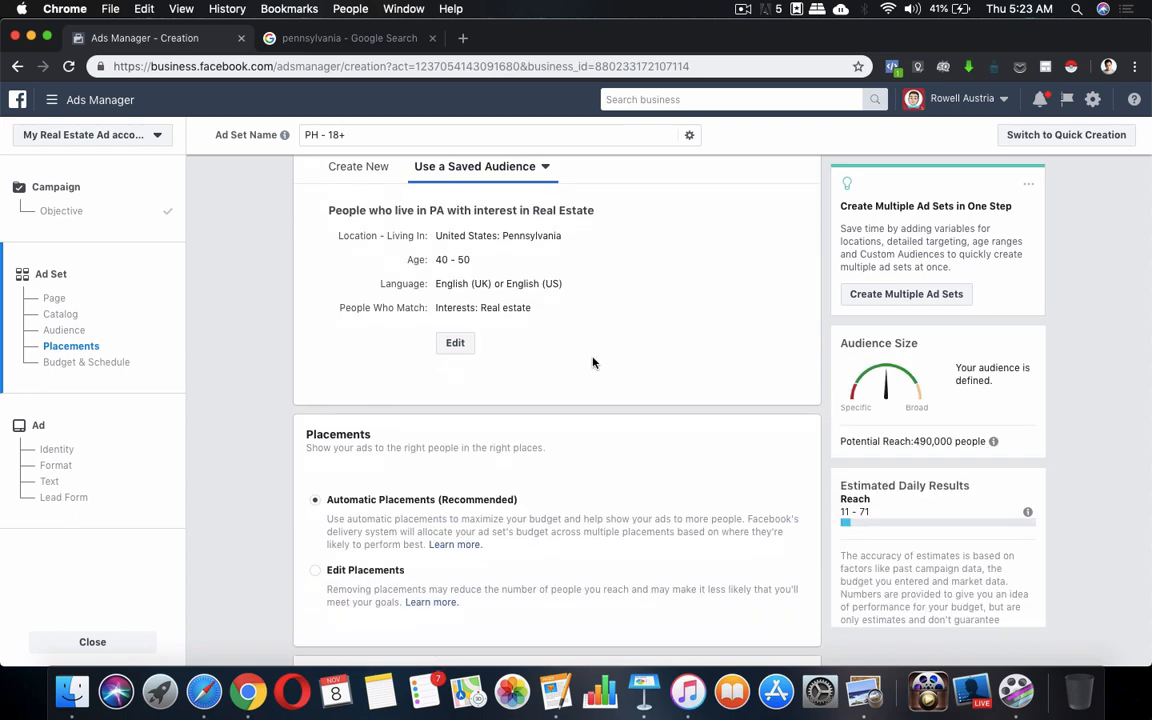
scroll(592, 362, "down", 4)
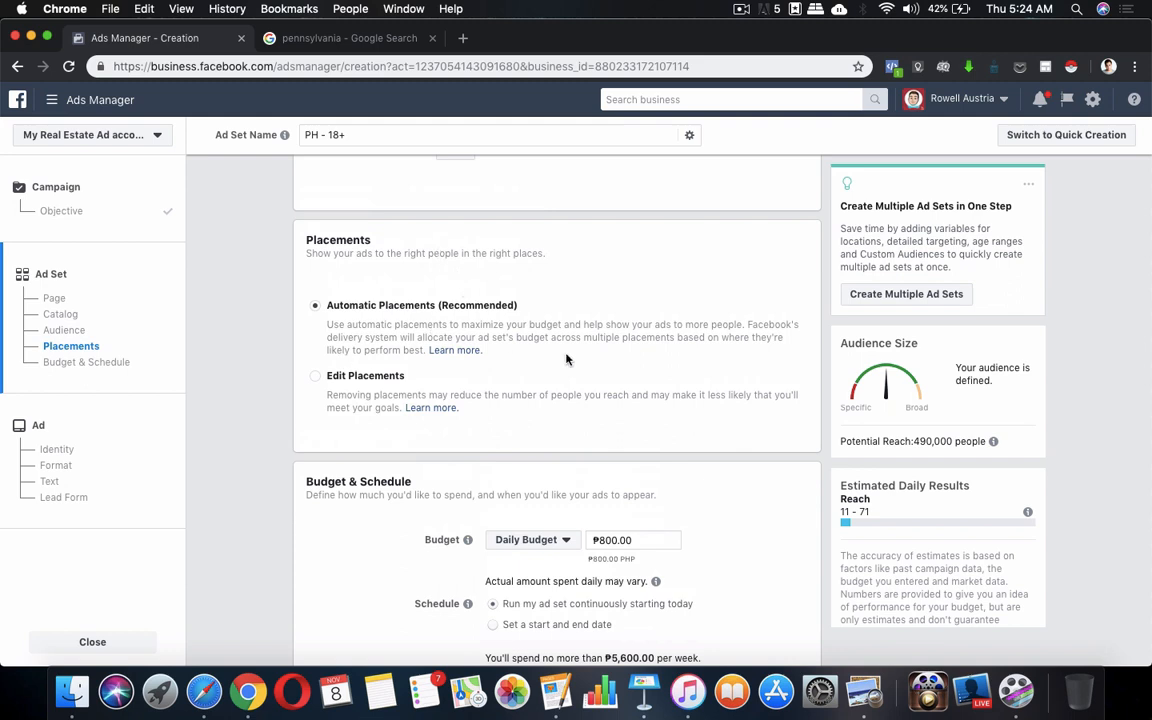
scroll(566, 359, "down", 1)
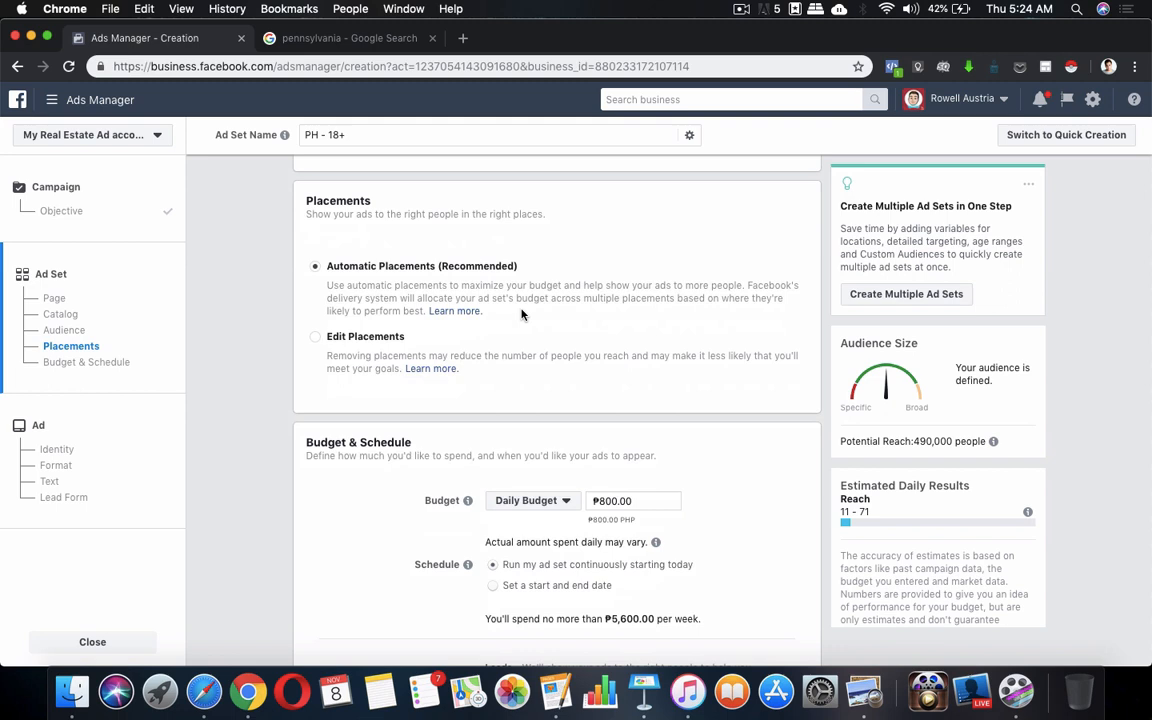
Switch to Edit Placements and uncheck Facebook Instant Articles and Instagram Stories
left_click(314, 340)
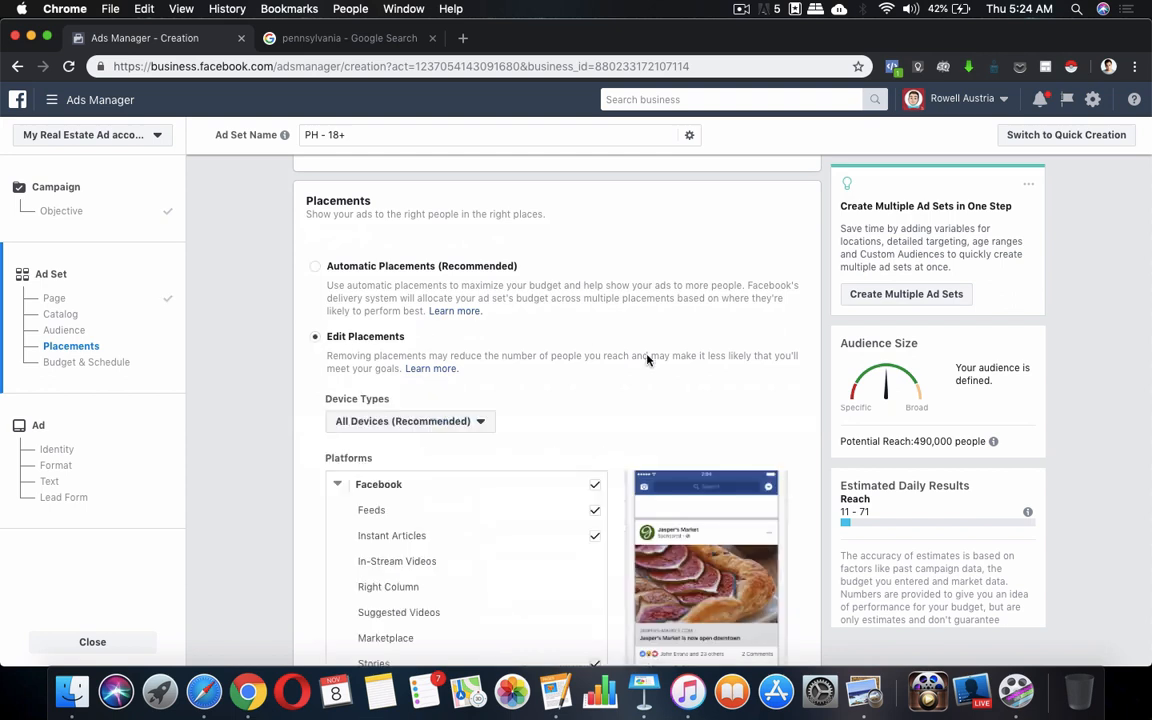
scroll(645, 360, "down", 3)
scroll(600, 400, "up", 1)
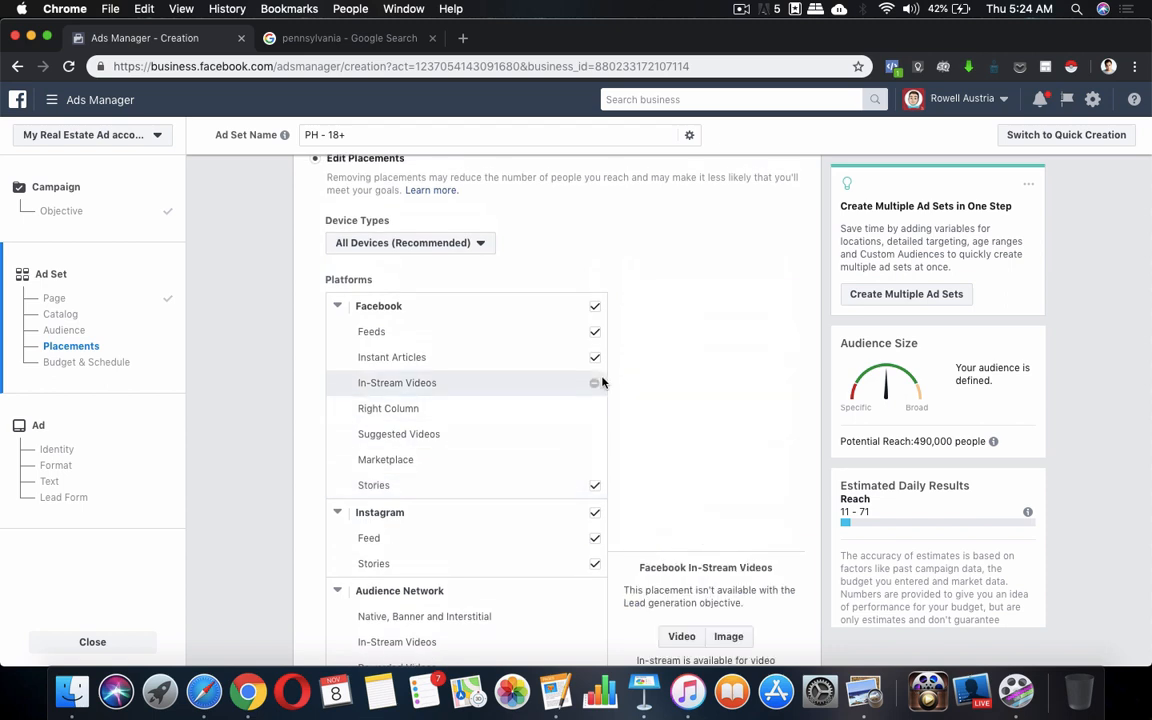
scroll(560, 411, "down", 1)
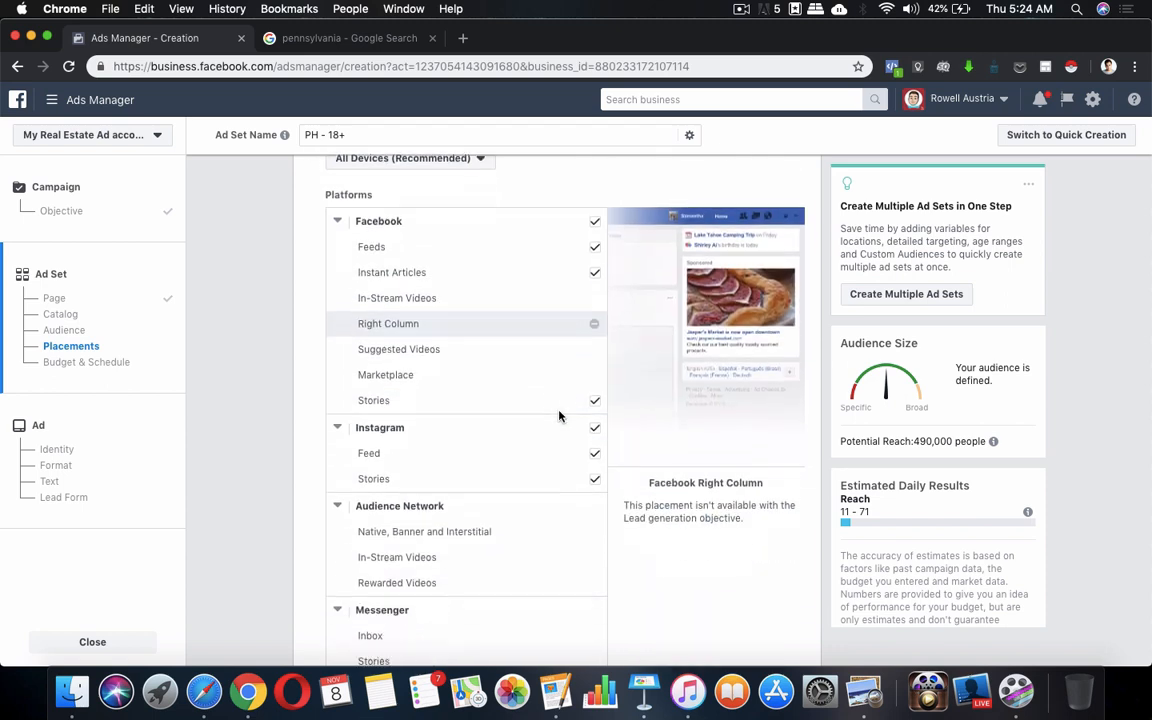
scroll(600, 370, "up", 2)
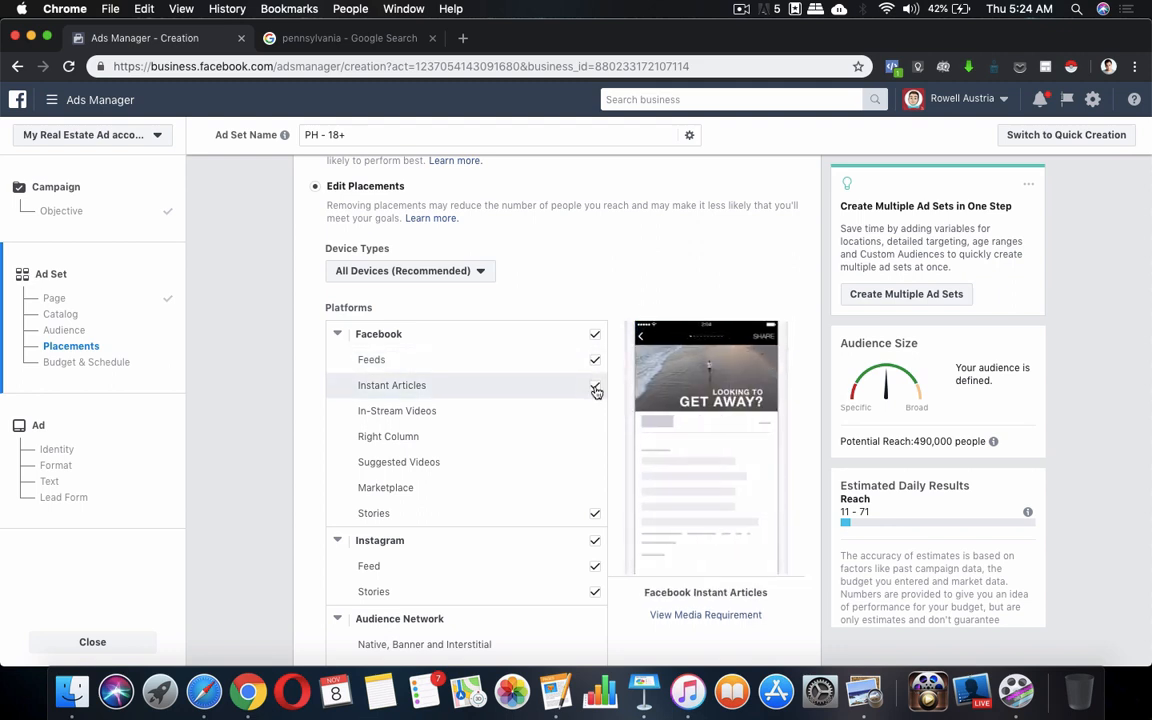
left_click(595, 388)
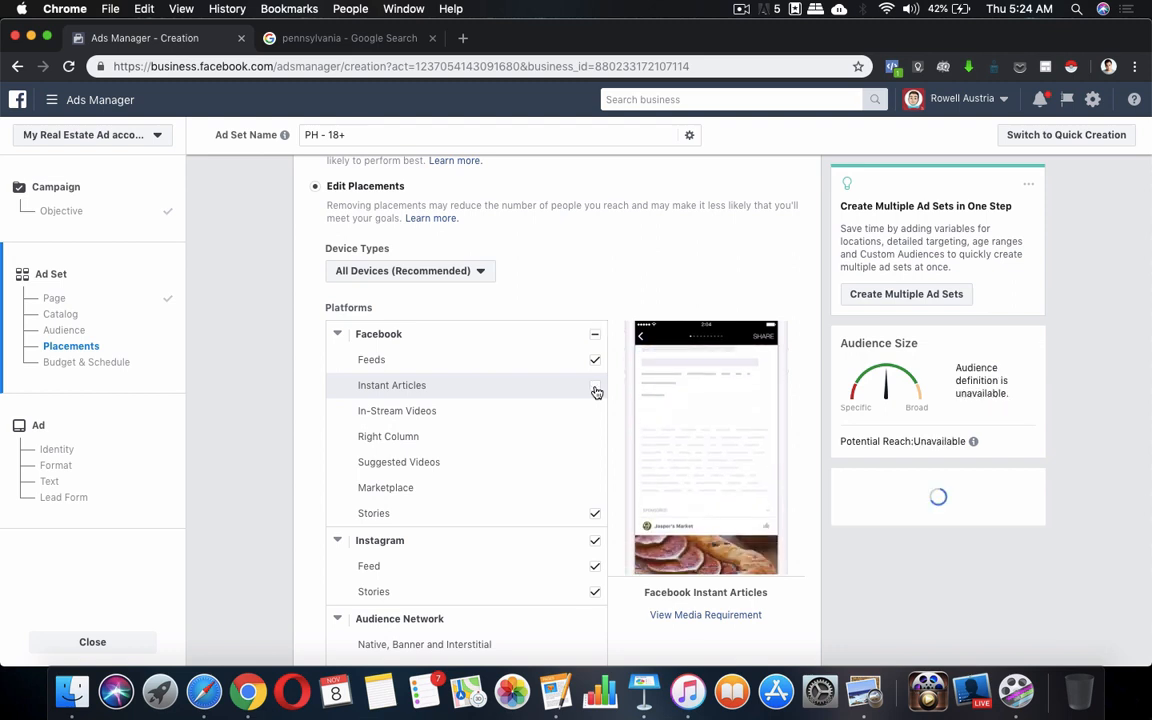
scroll(575, 420, "down", 3)
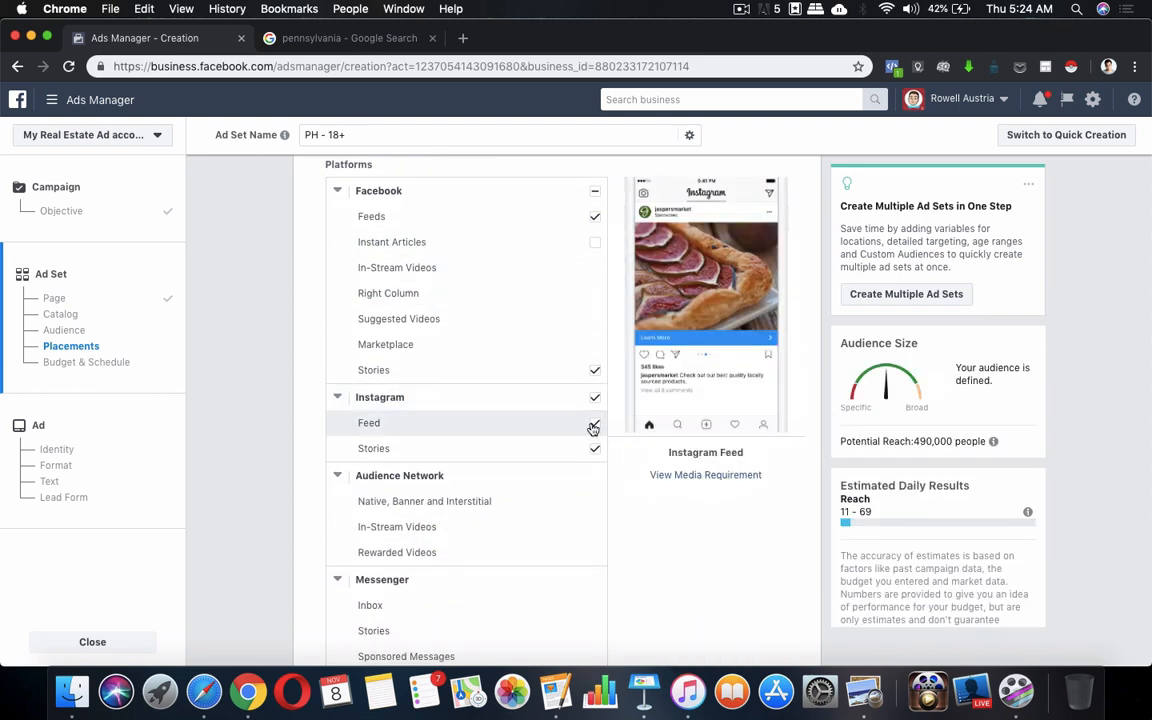
left_click(595, 449)
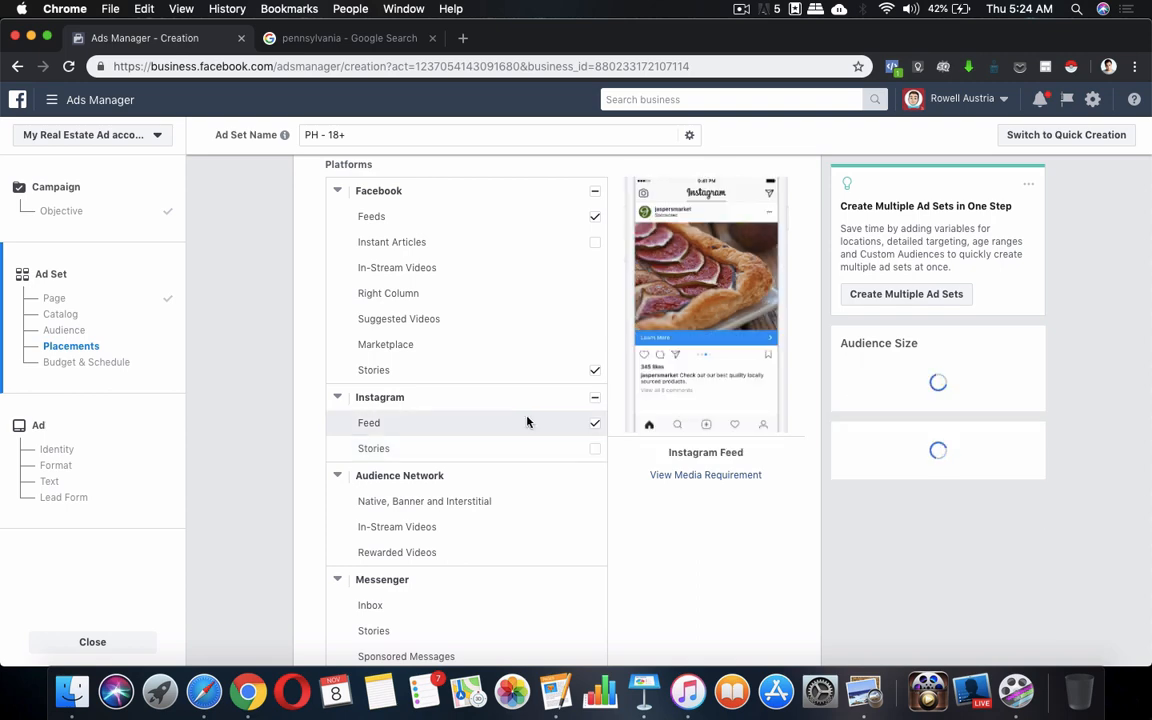
scroll(635, 532, "down", 8)
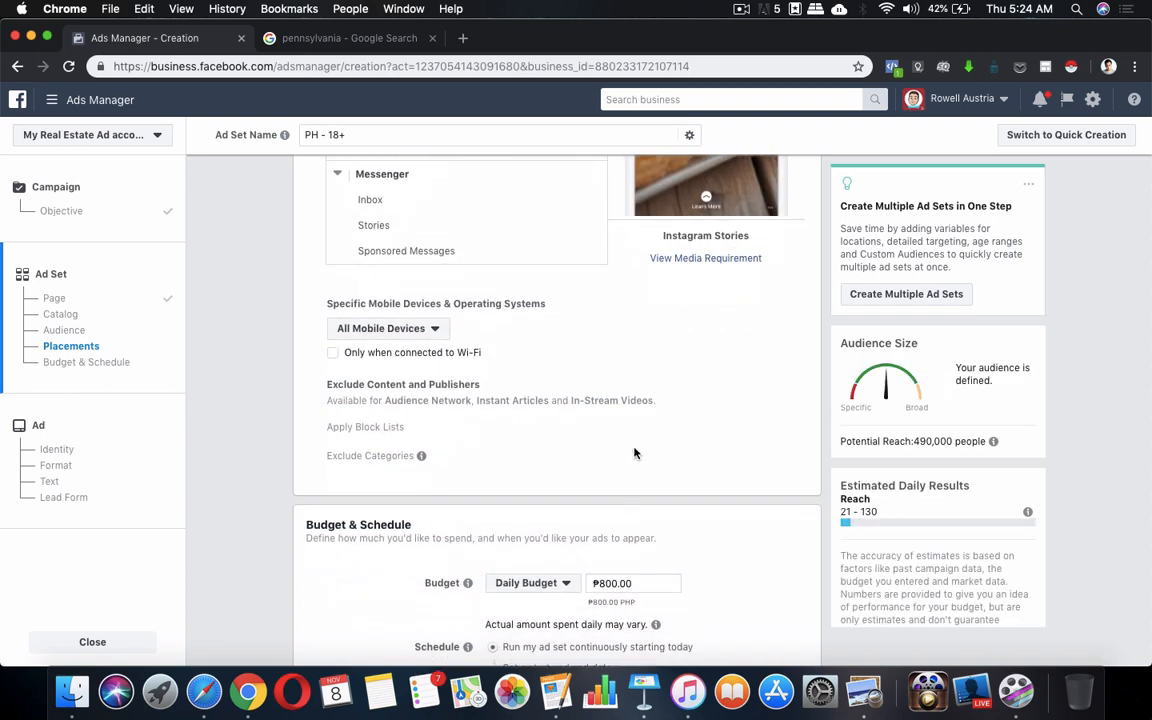
scroll(634, 453, "up", 10)
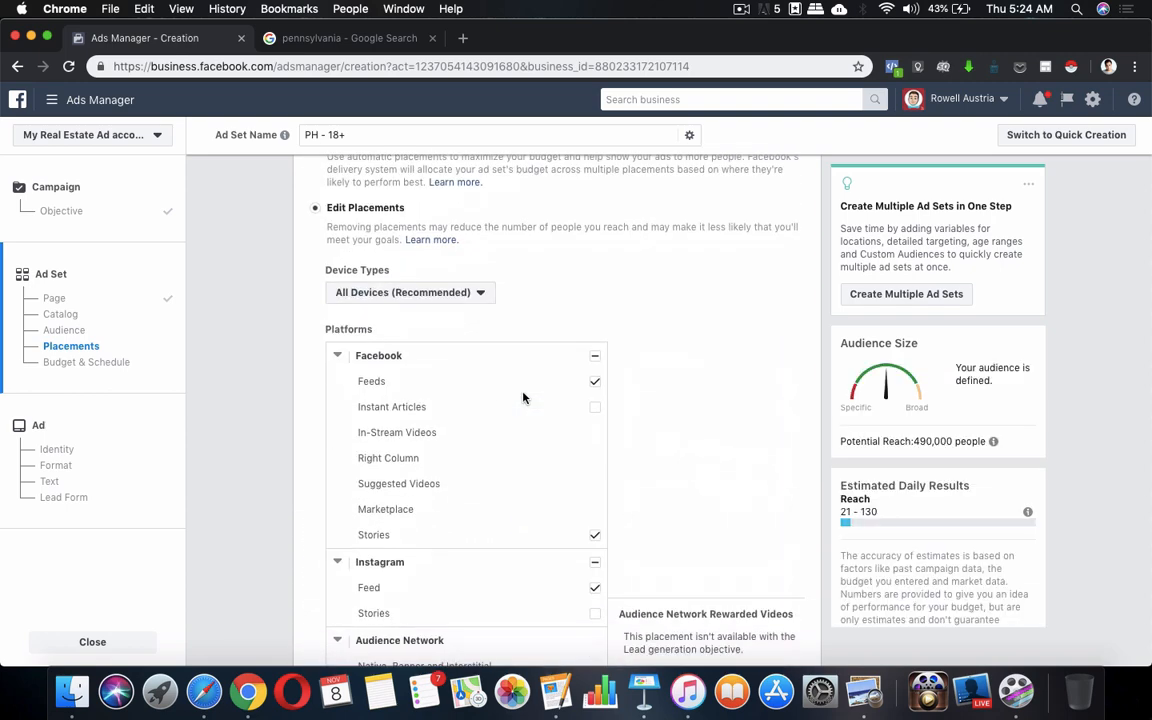
scroll(522, 398, "down", 2)
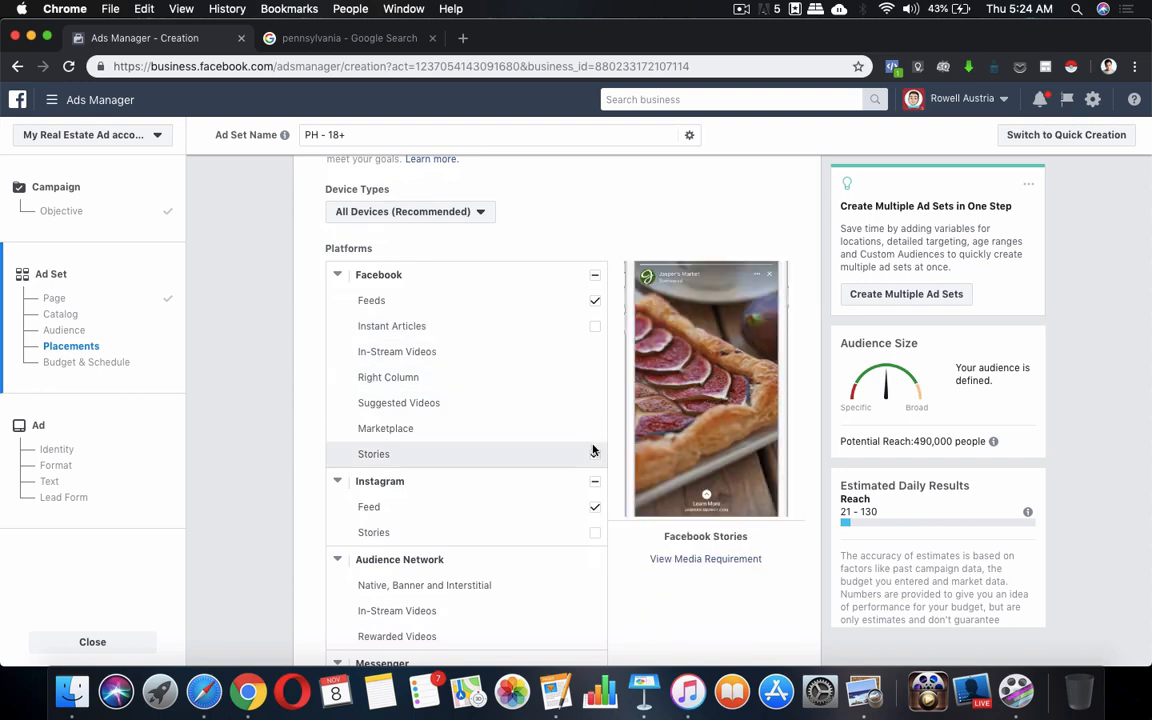
scroll(593, 451, "down", 2)
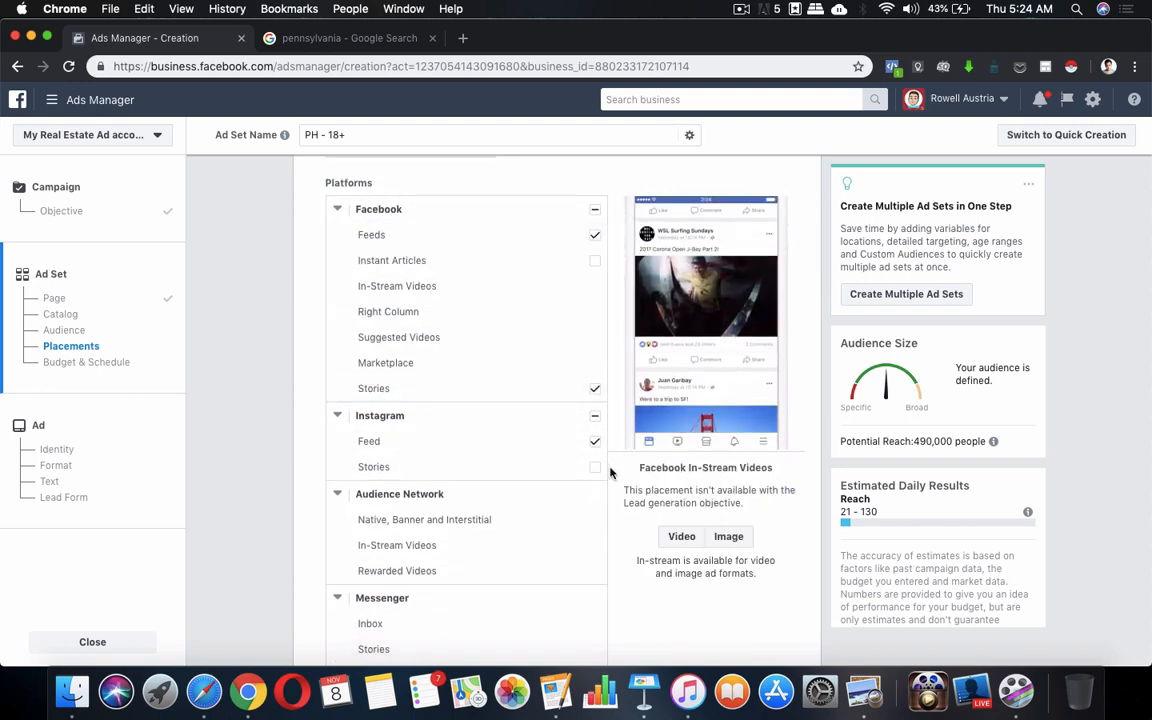
scroll(736, 640, "down", 6)
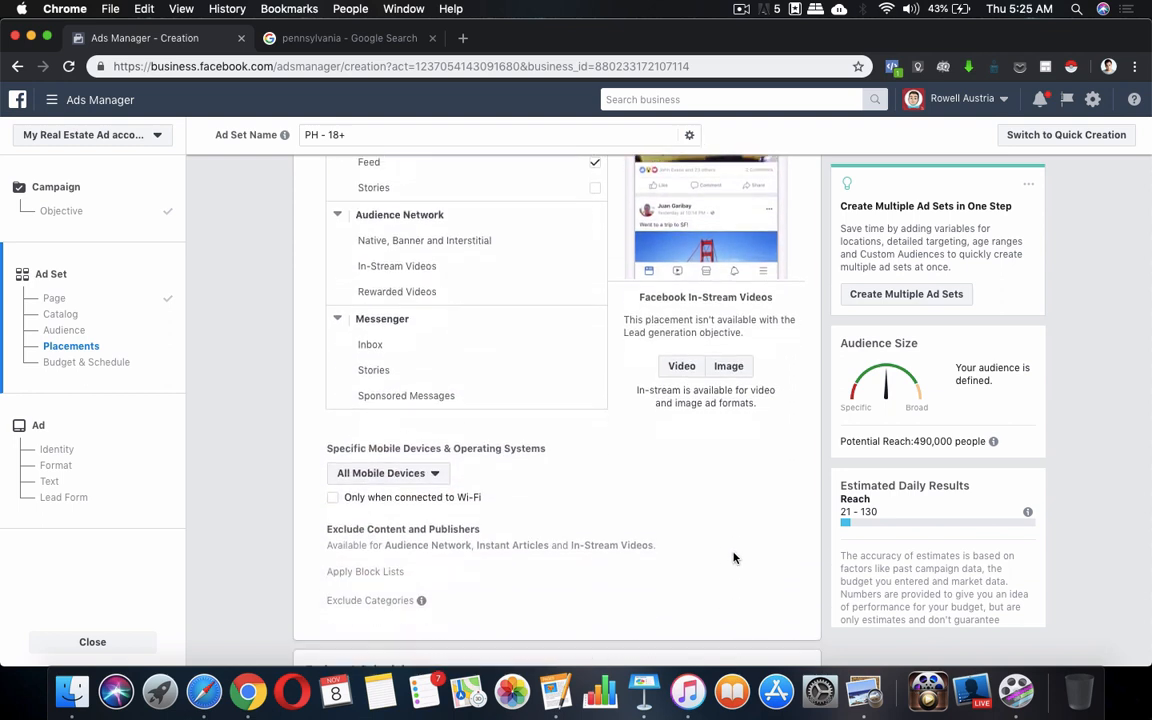
scroll(733, 557, "down", 3)
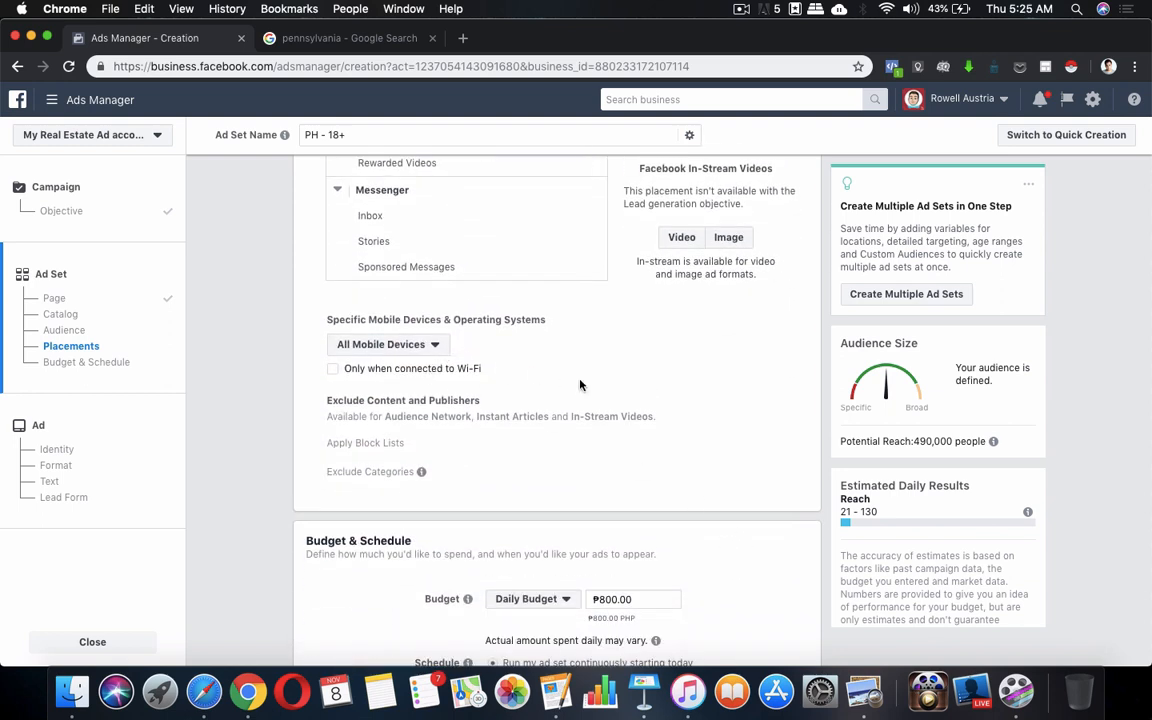
scroll(580, 385, "down", 5)
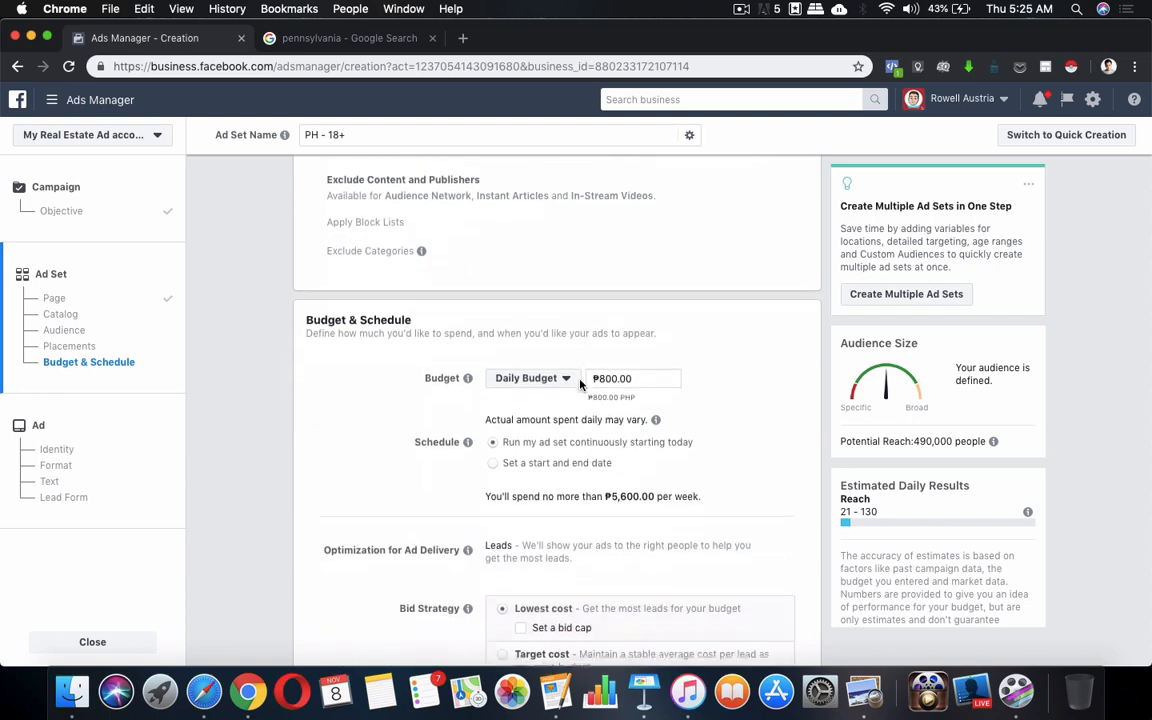
scroll(580, 385, "down", 2)
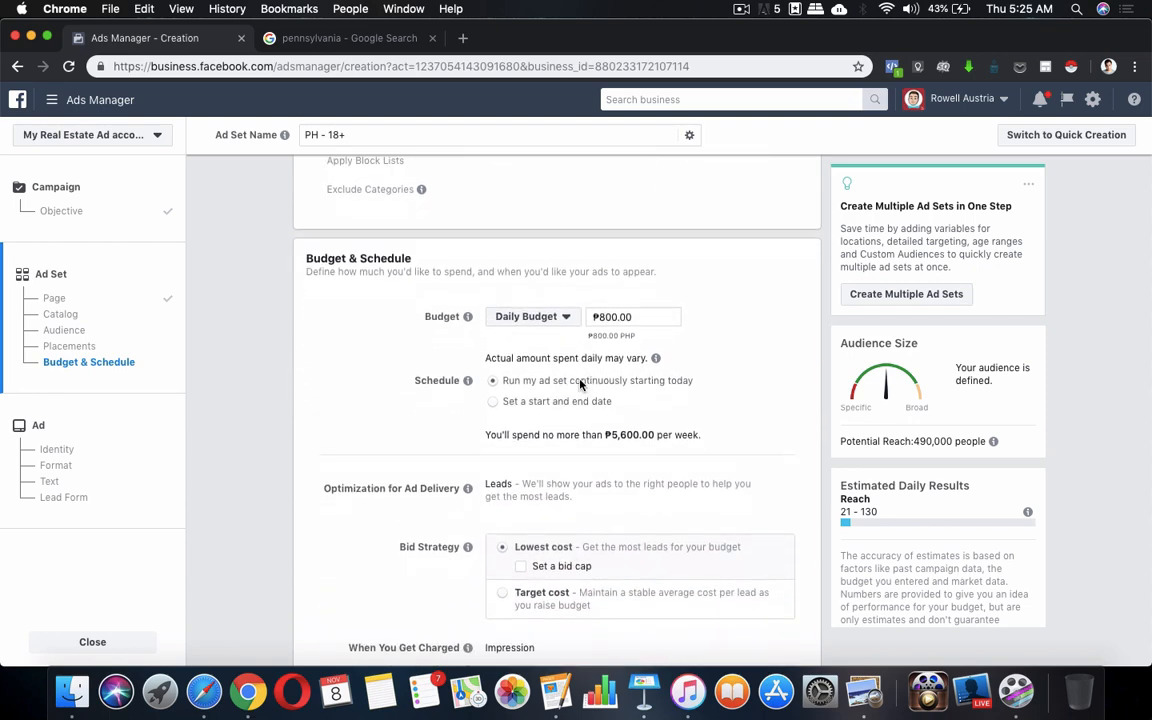
scroll(580, 385, "down", 2)
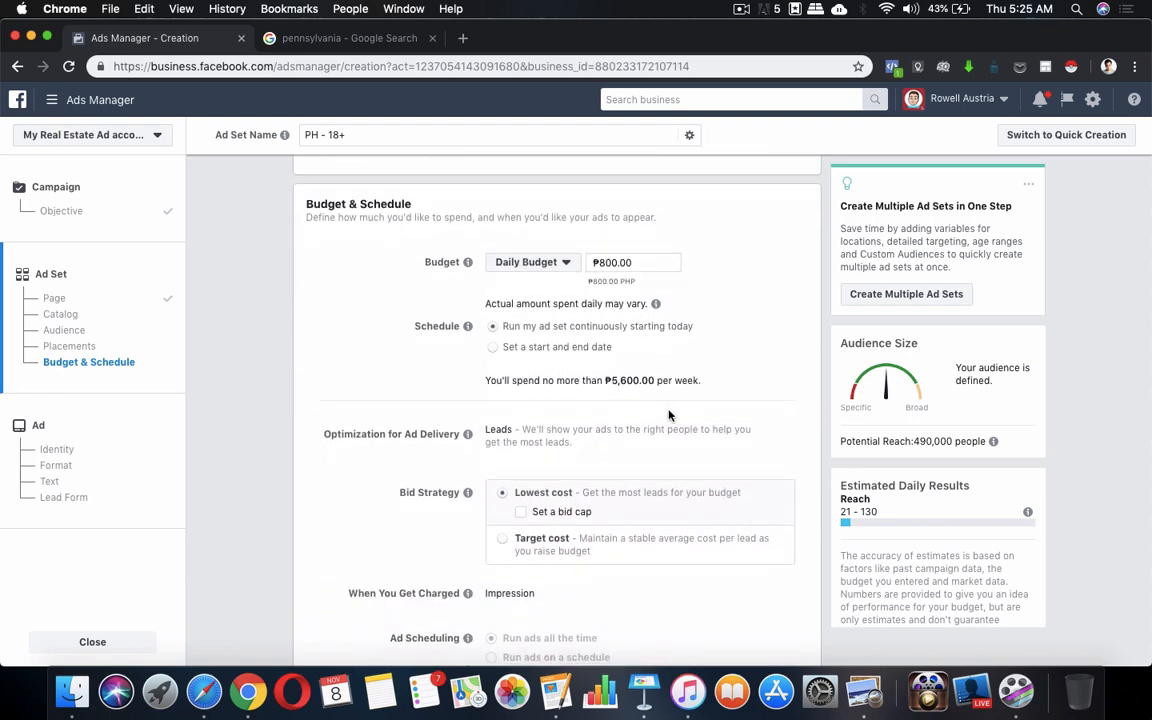
left_click(530, 262)
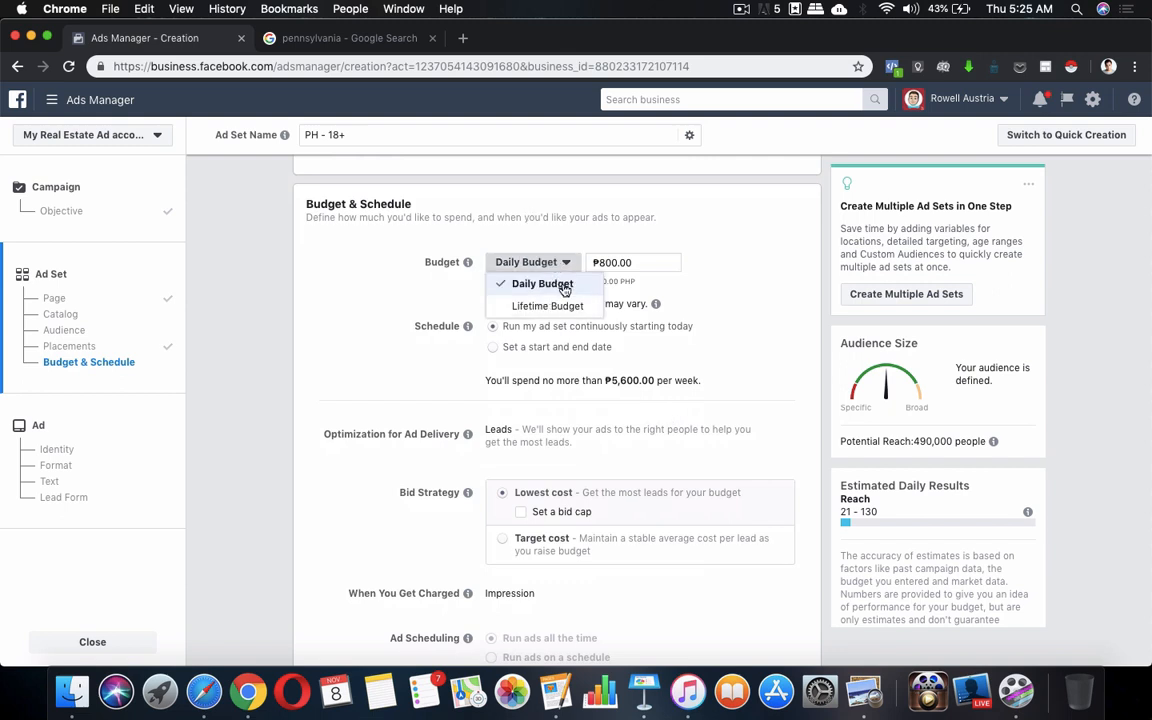
left_click(610, 235)
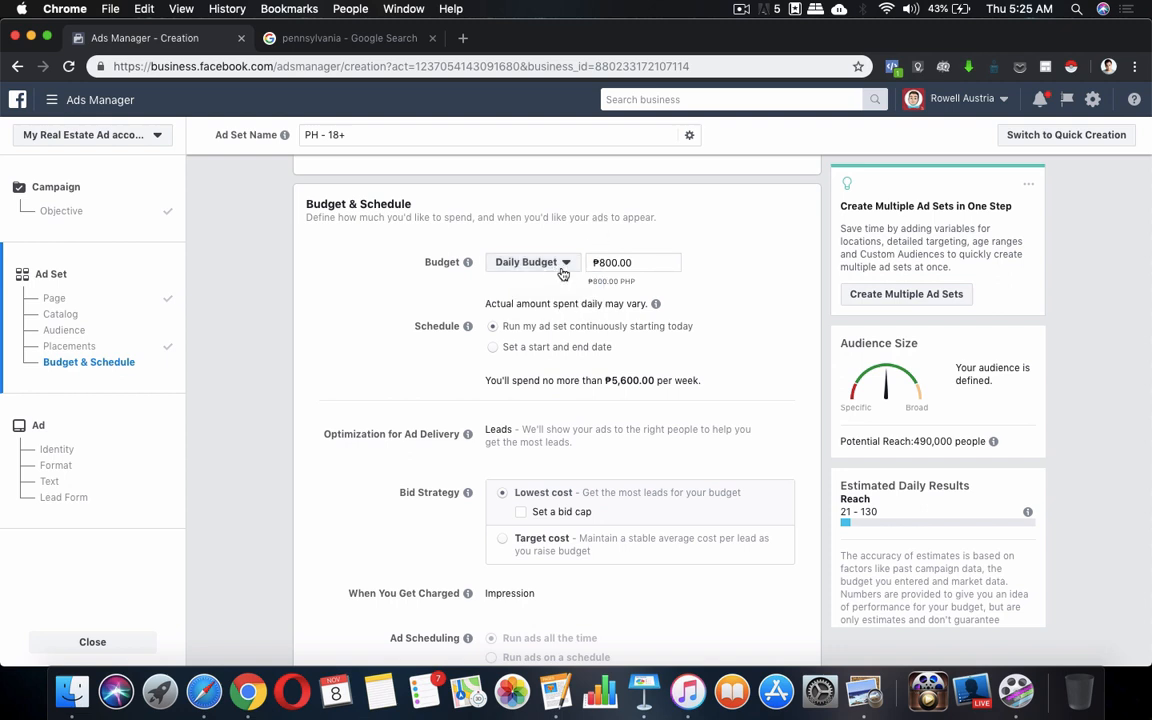
left_click(630, 261)
left_click(597, 262)
left_click(639, 262)
double_click(639, 262)
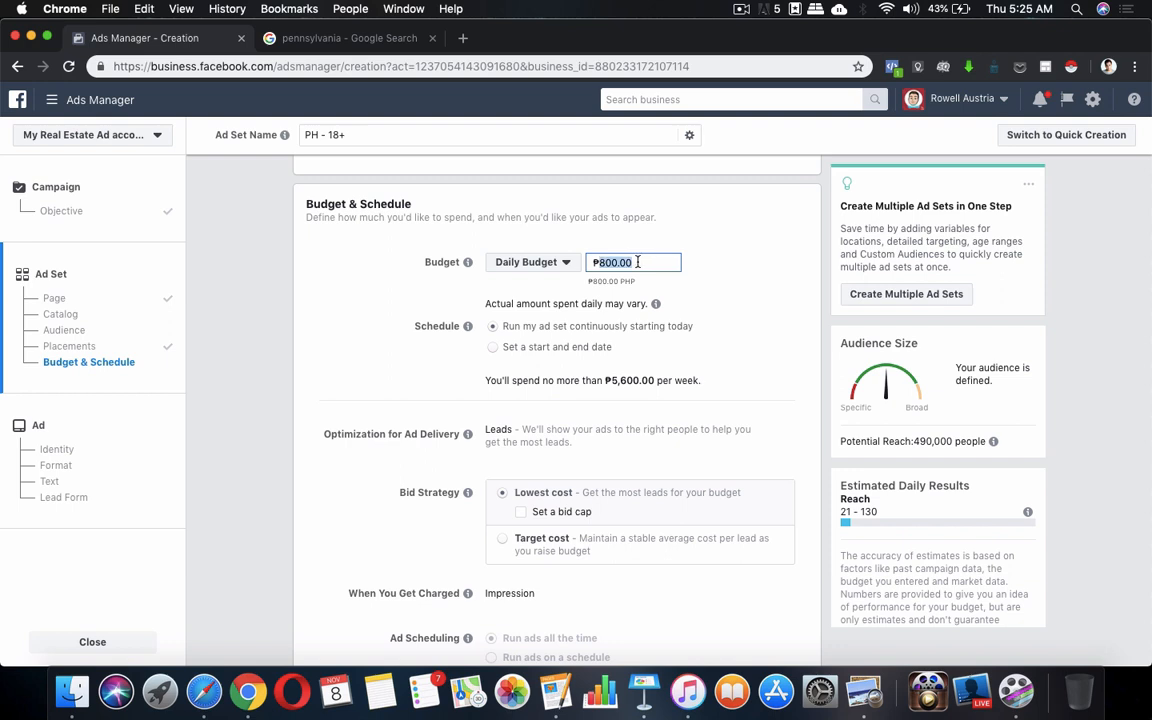
double_click(639, 262)
left_click_drag(639, 262, 583, 266)
left_click(740, 309)
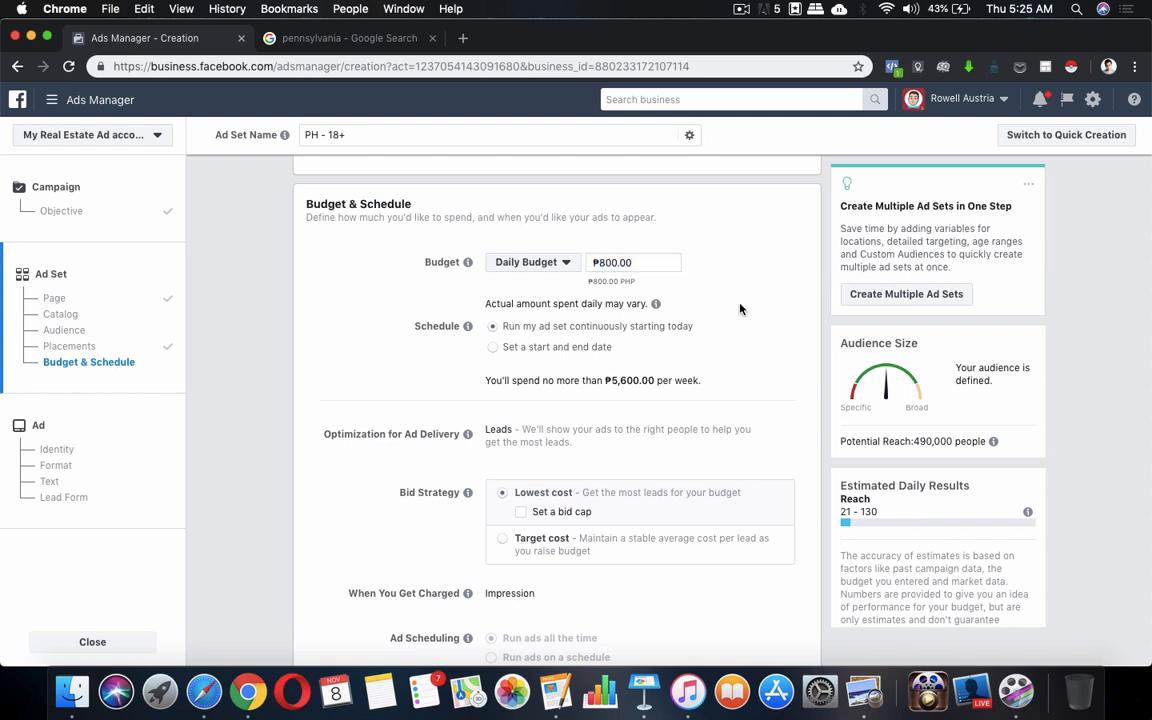
scroll(740, 309, "down", 2)
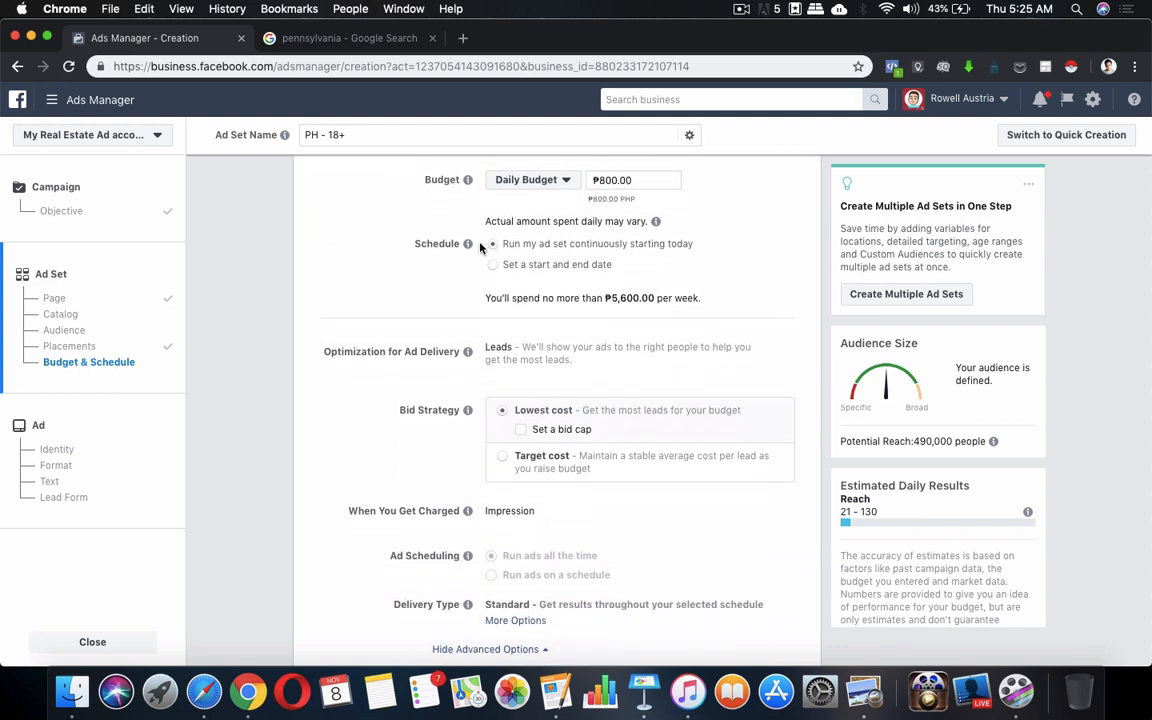
mouse_move(468, 245)
scroll(455, 280, "down", 1)
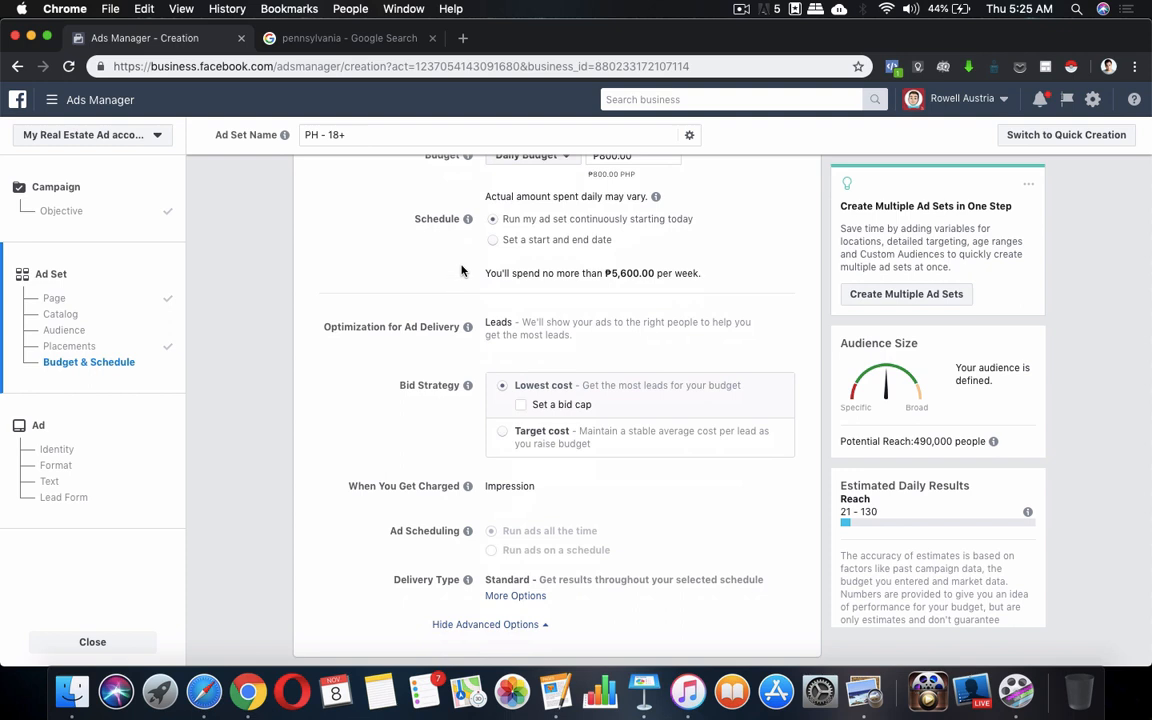
mouse_move(469, 220)
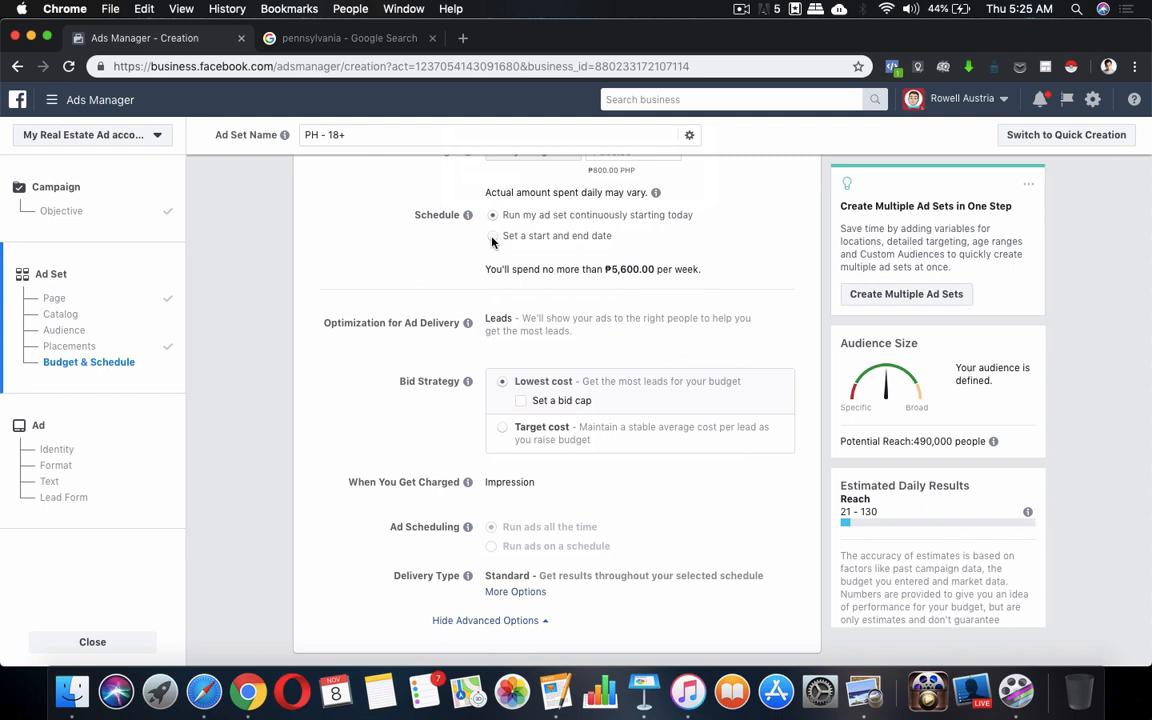
Give the ad set a start date of Nov 11, 2018 and an end date of Nov 30, 2018
left_click(492, 238)
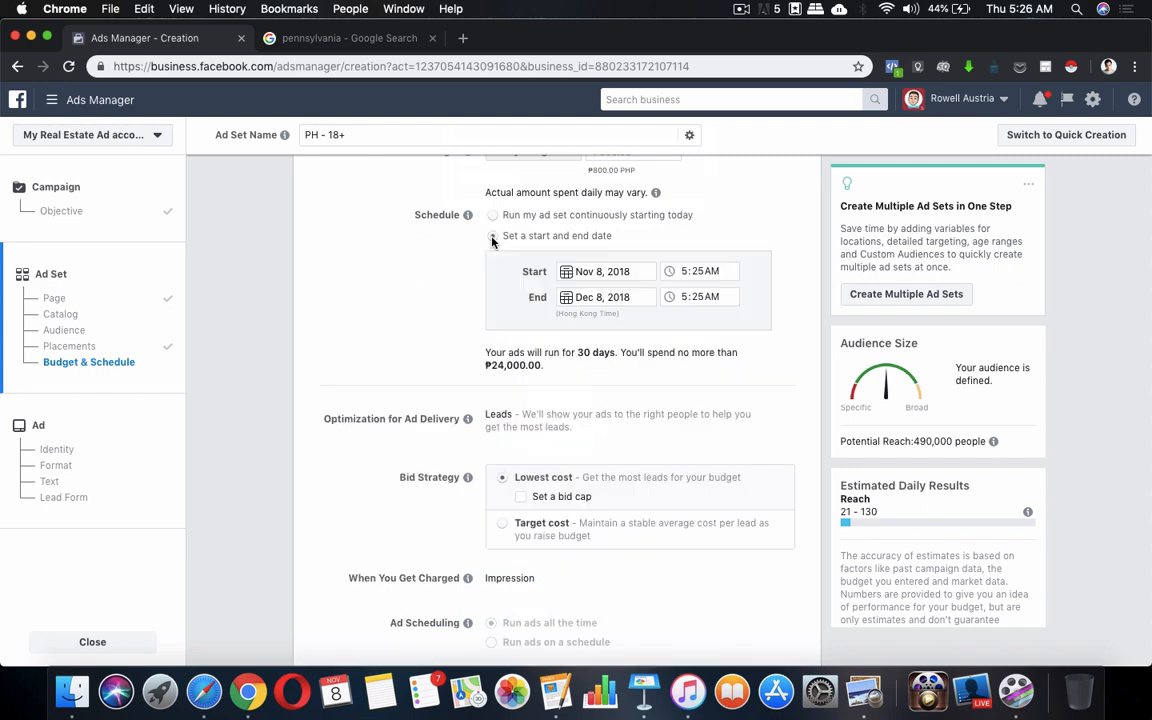
left_click(567, 276)
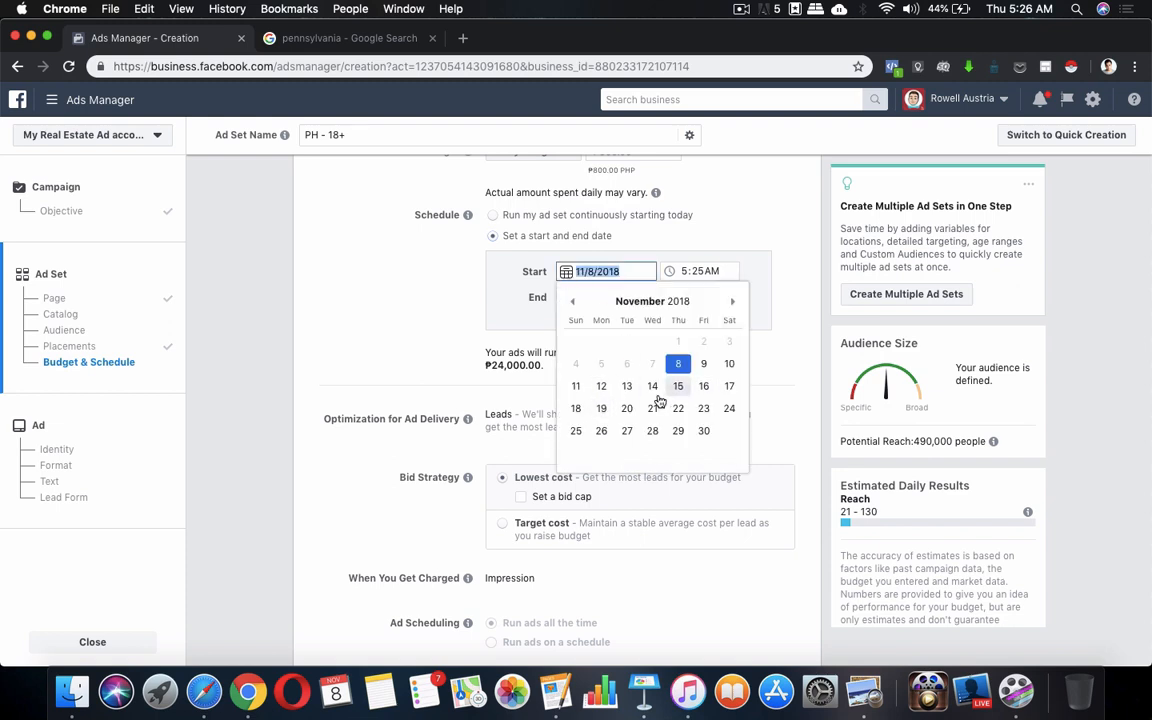
left_click(577, 387)
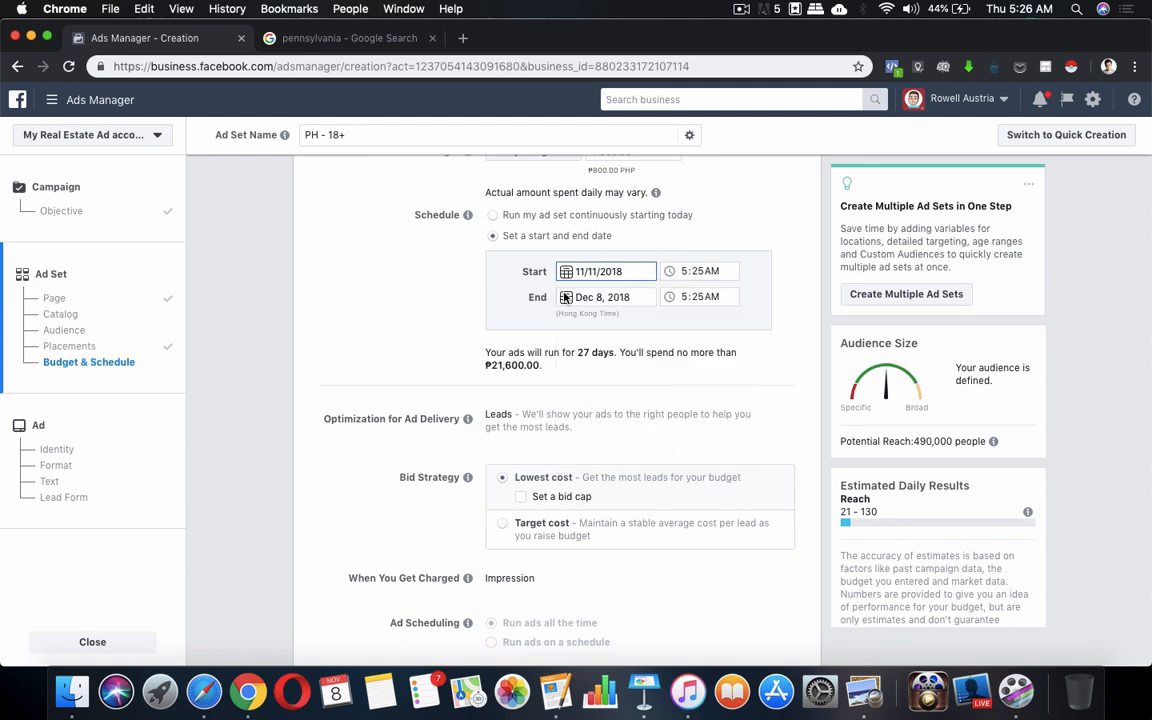
left_click(588, 297)
left_click(574, 332)
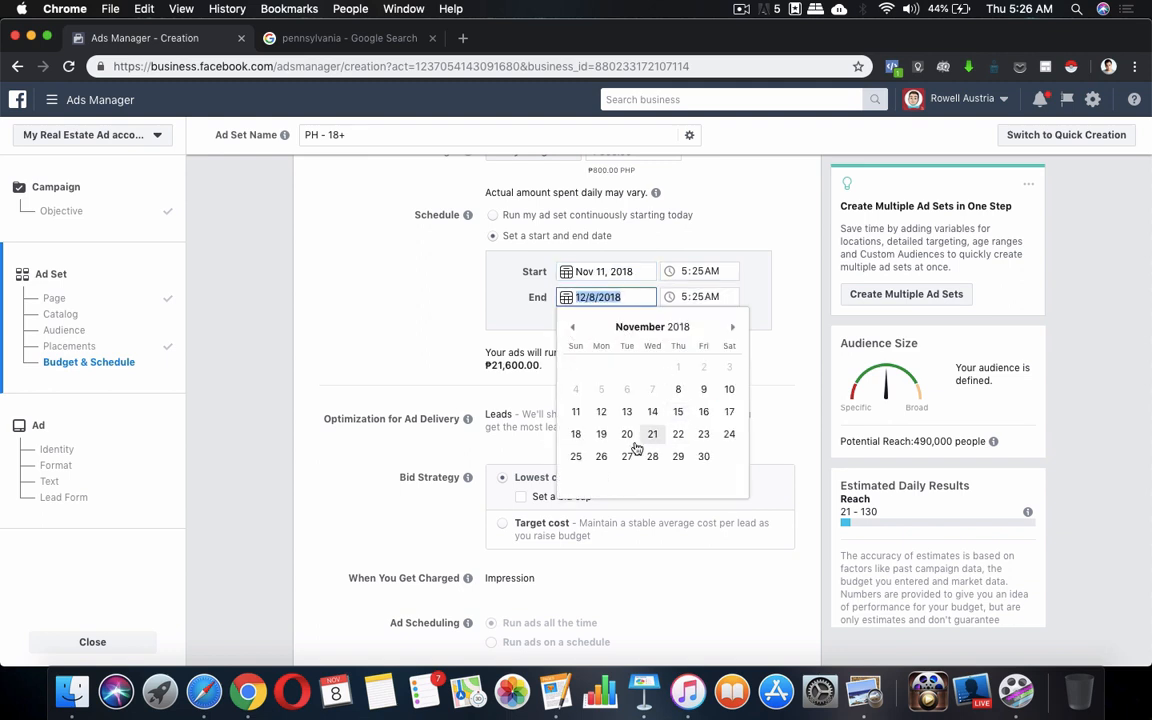
left_click(705, 459)
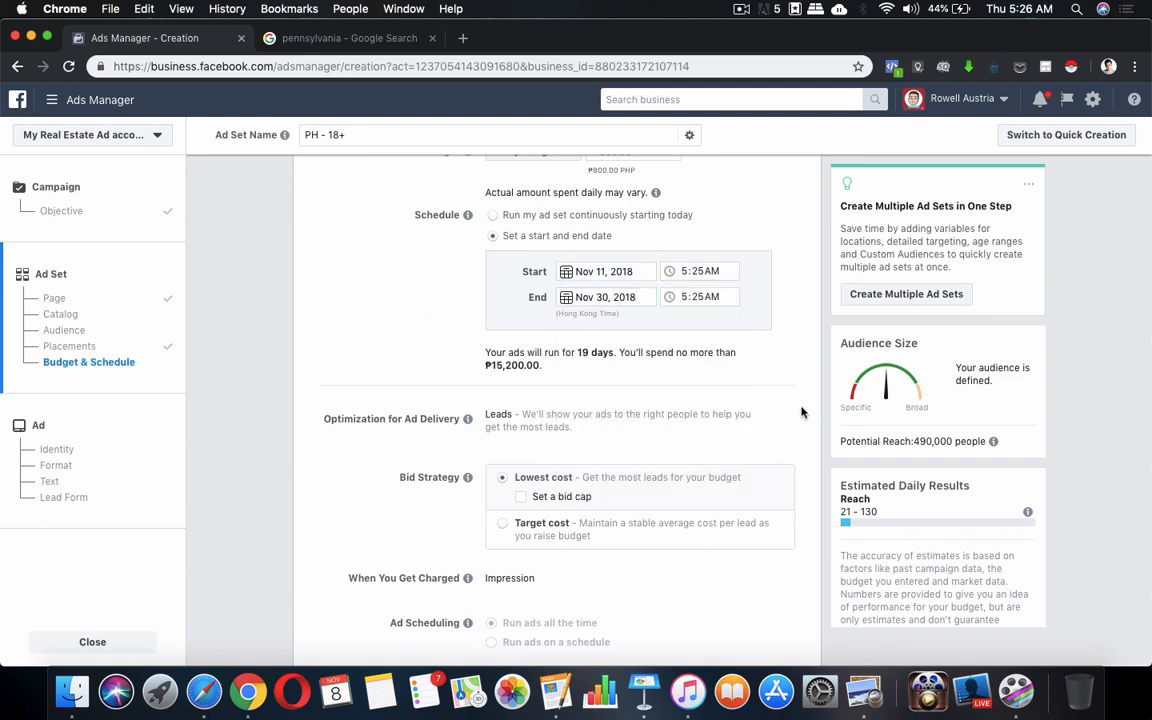
scroll(697, 229, "down", 1)
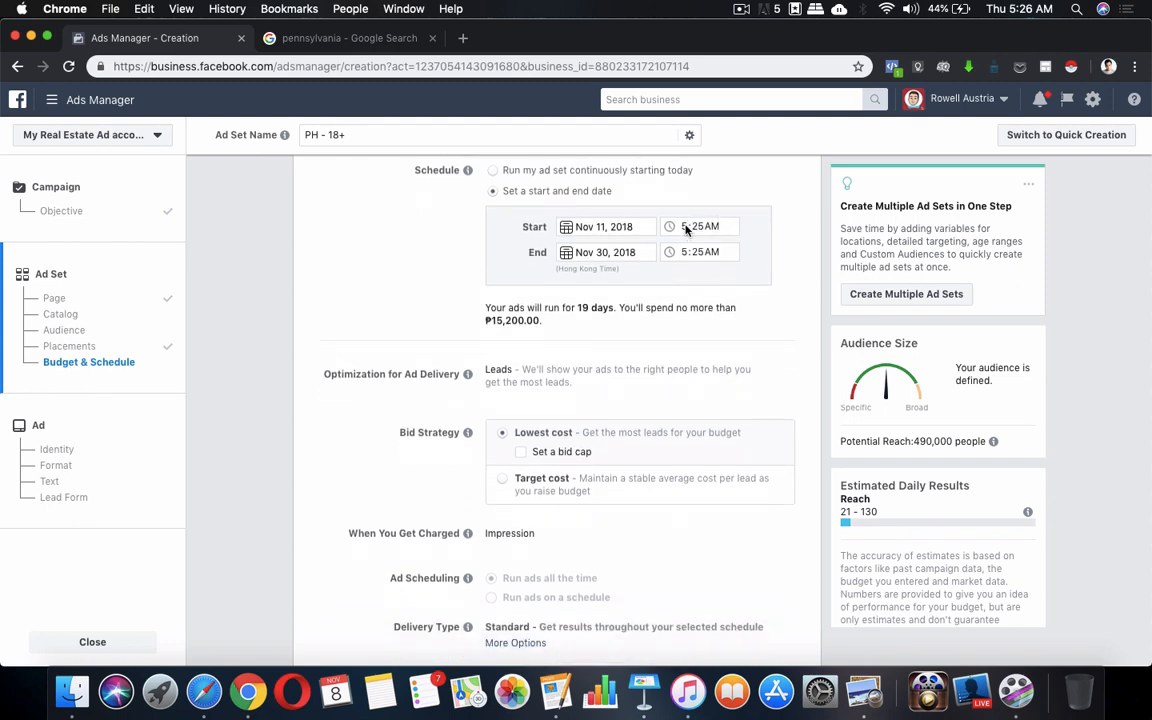
Set both the start and end times to 10:25 AM
left_click(686, 229)
type("10")
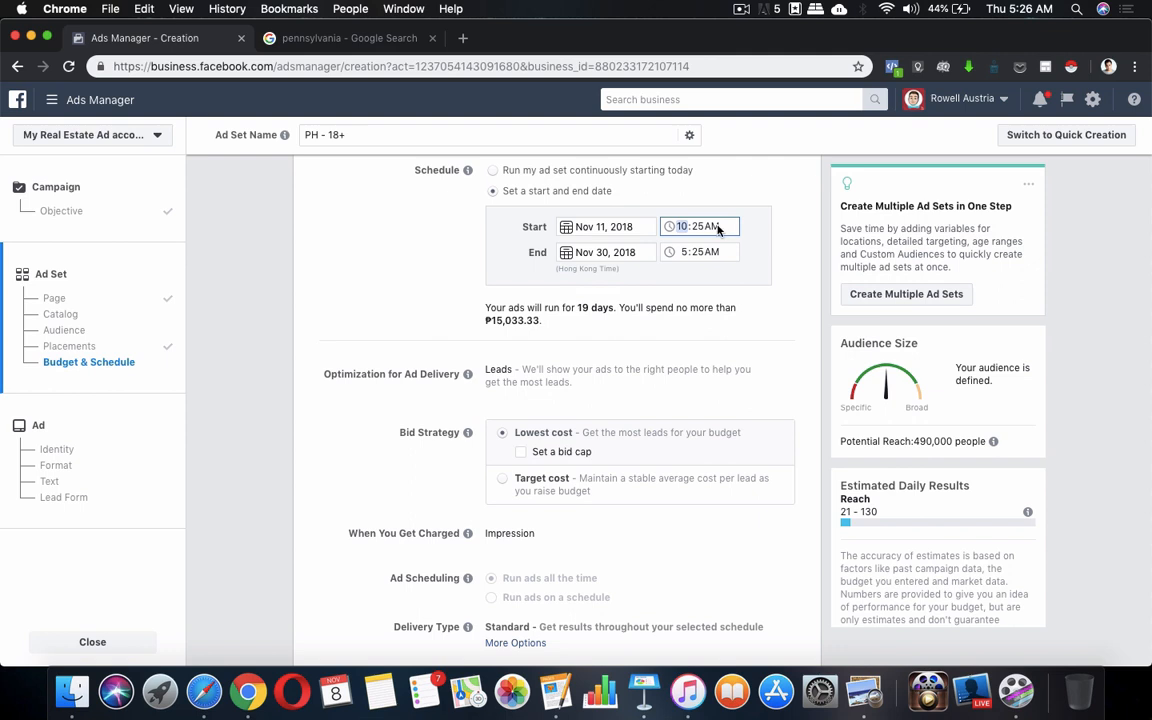
left_click(682, 254)
type("10")
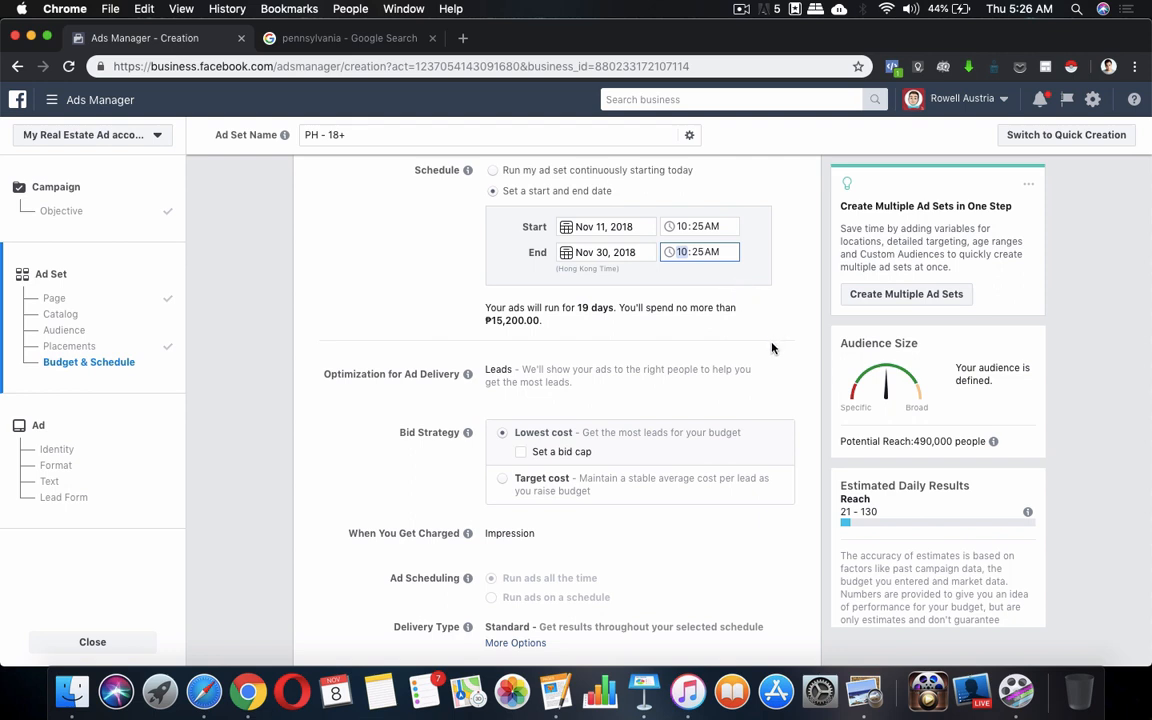
scroll(680, 350, "down", 1)
scroll(680, 370, "down", 2)
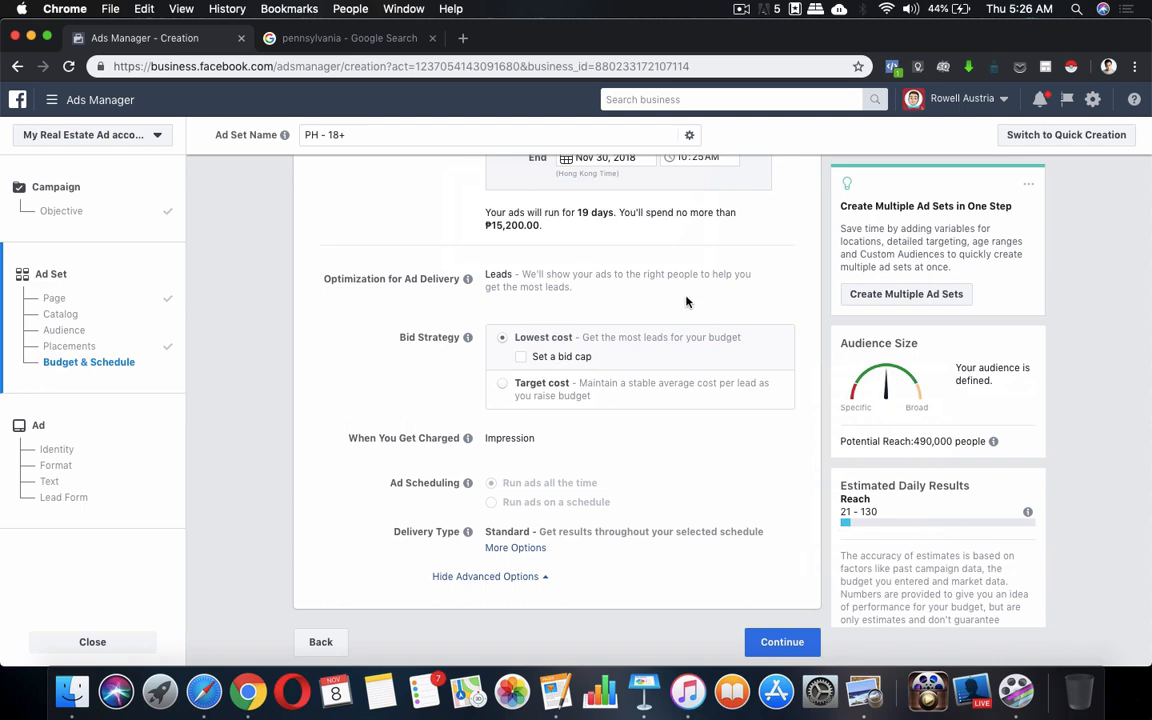
mouse_move(470, 345)
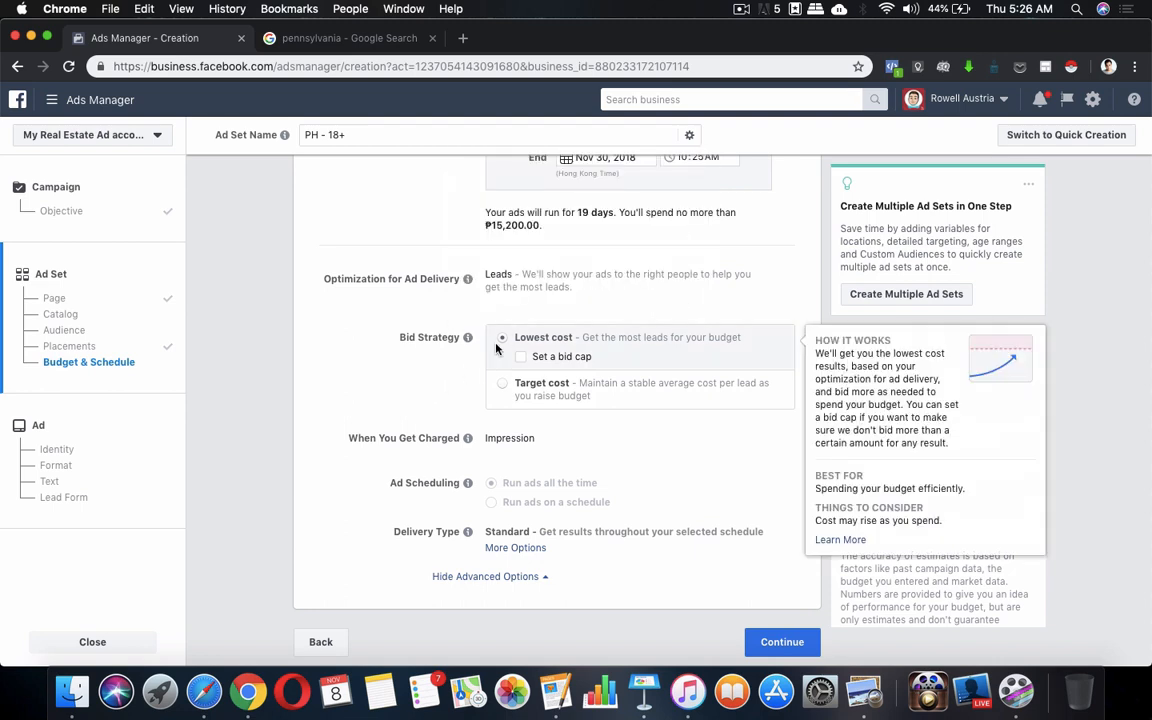
mouse_move(508, 338)
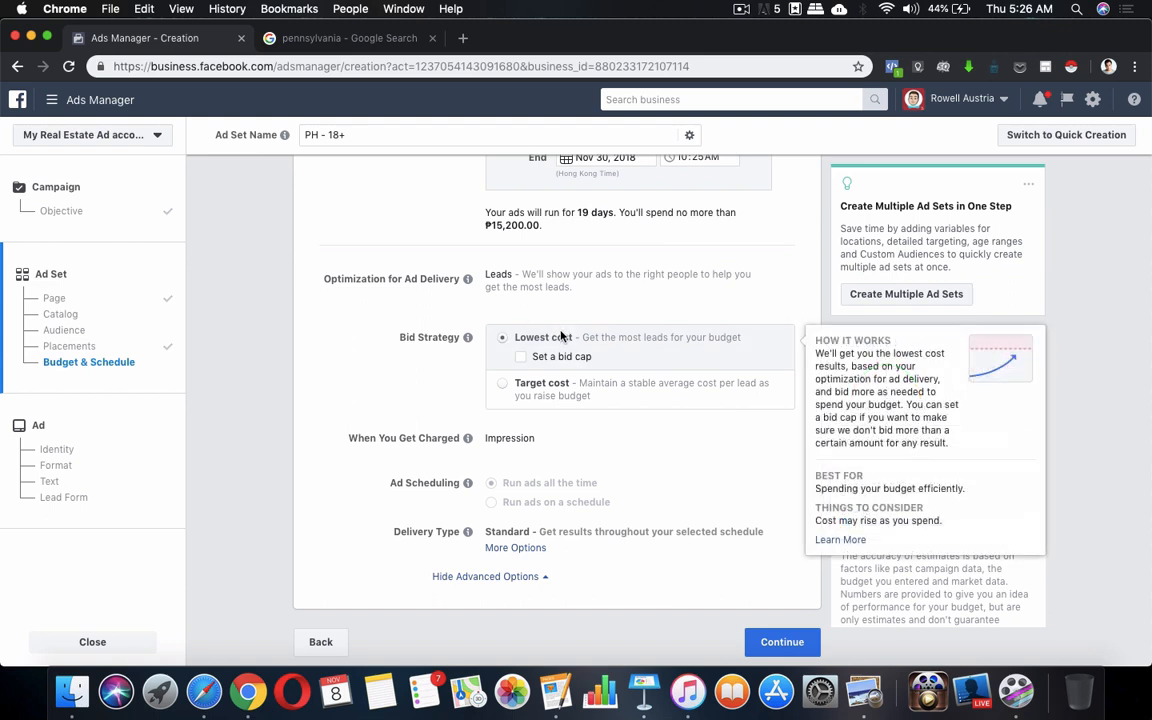
Change the bid strategy to Target cost at ₱100.00 per lead
left_click(508, 389)
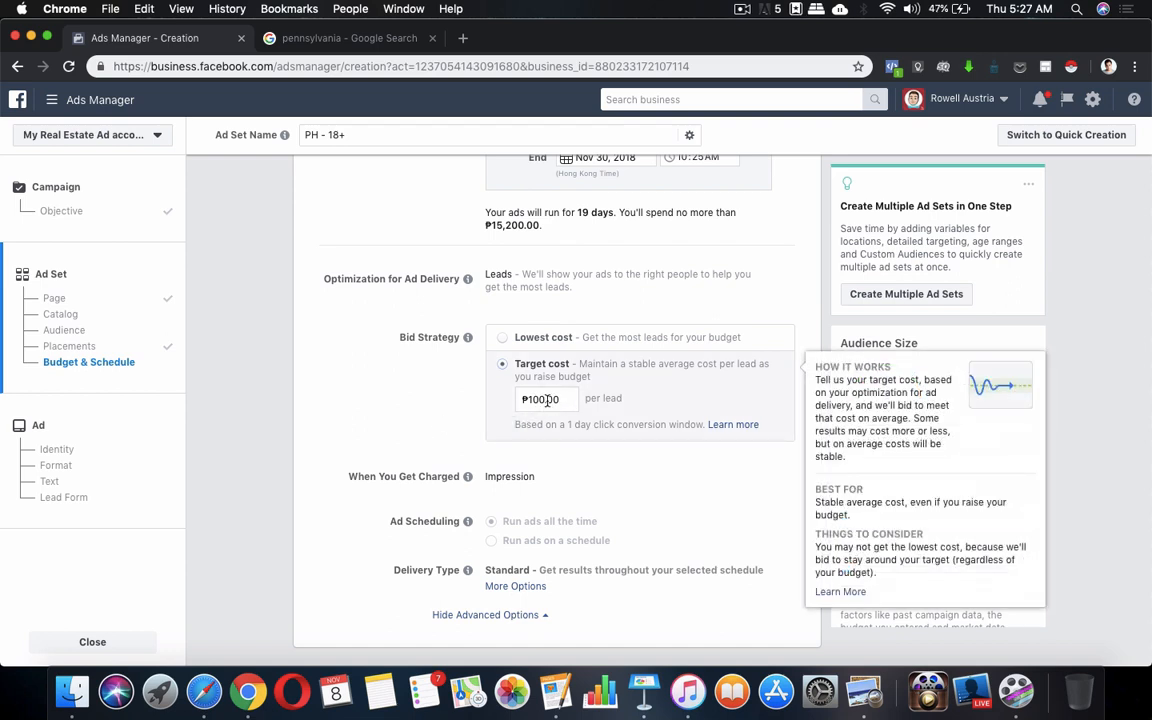
Set the bid strategy back to Lowest cost with no bid cap and Standard delivery
left_click(499, 339)
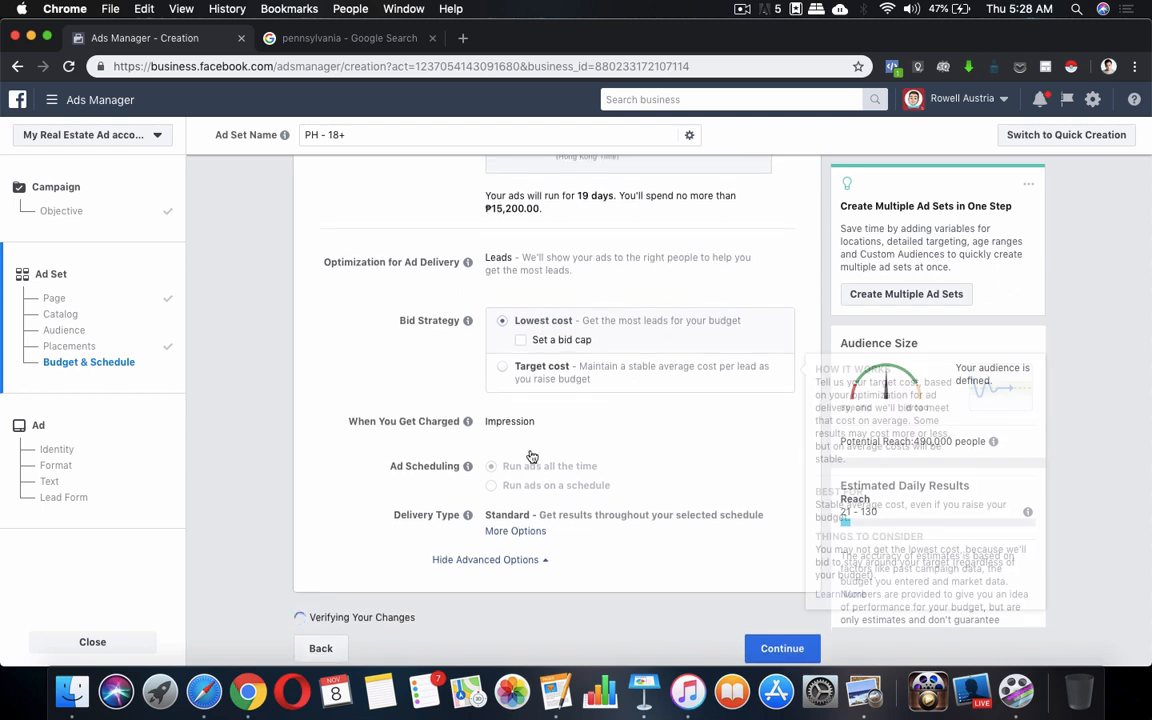
mouse_move(466, 443)
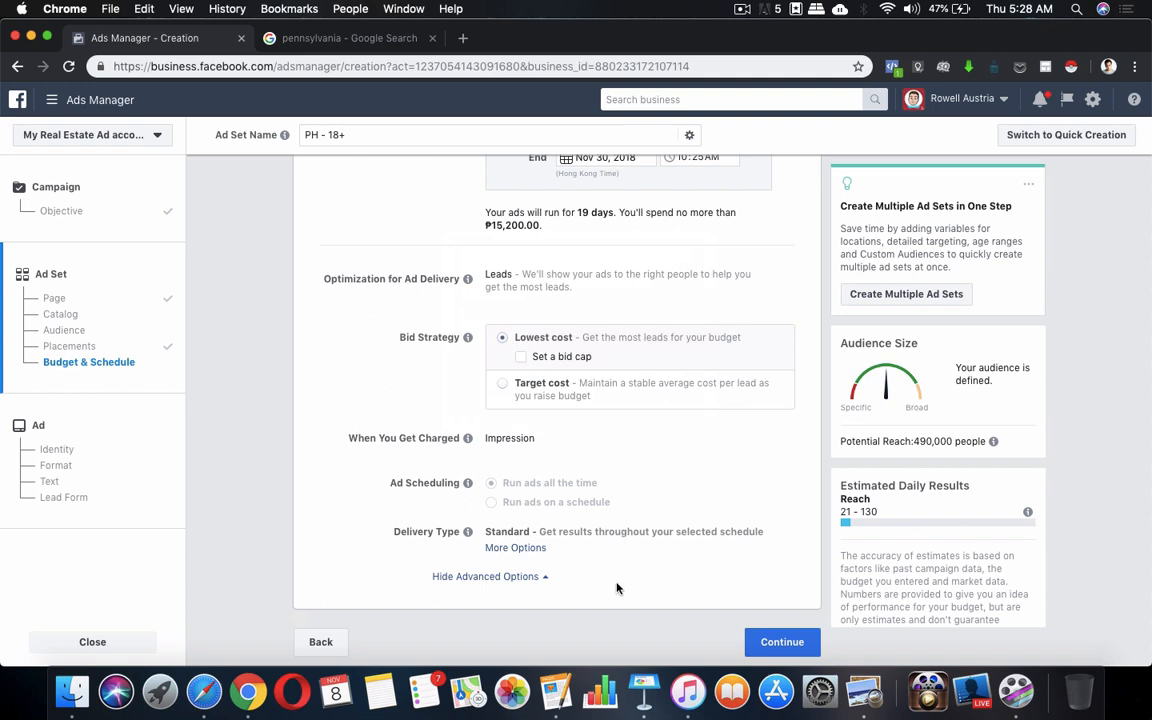
mouse_move(469, 485)
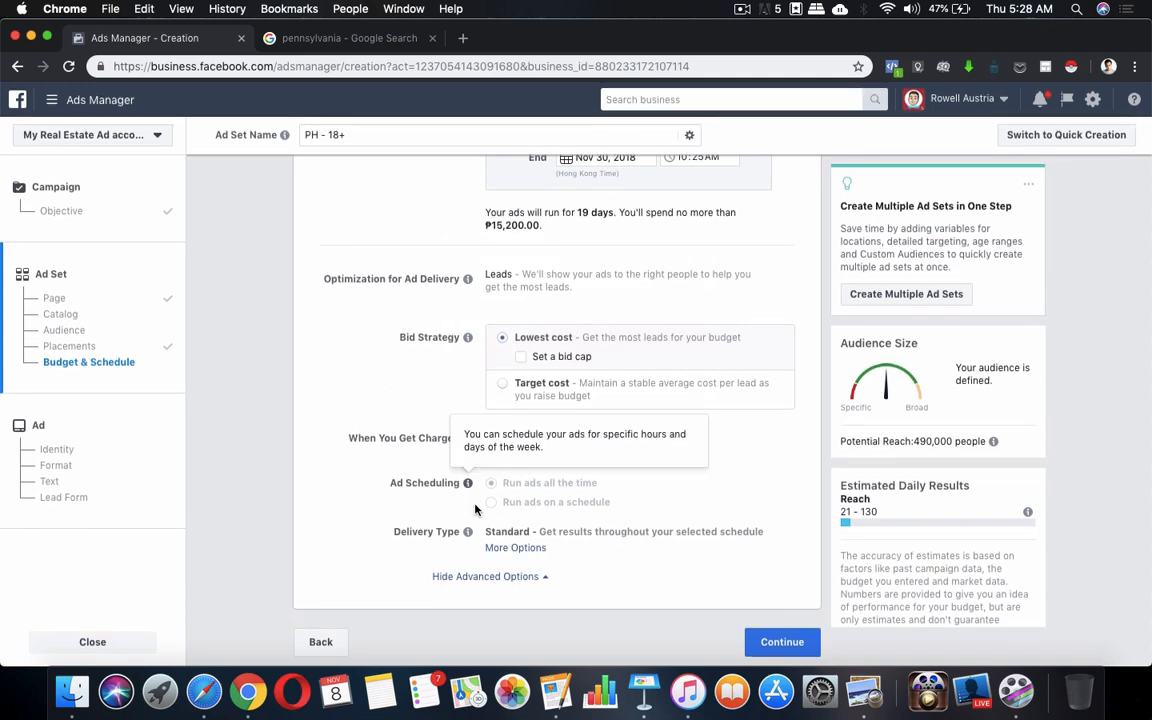
mouse_move(468, 533)
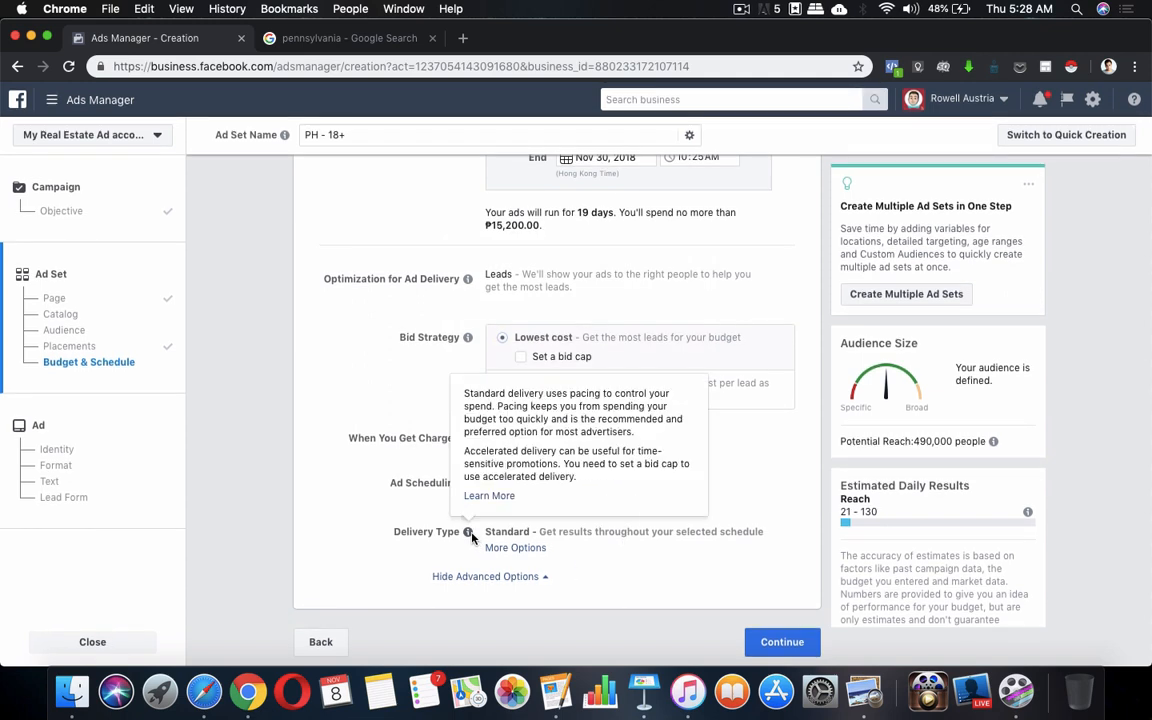
Continue to the ad, choose the Single Image format and remove Ad 1's existing image
left_click(771, 644)
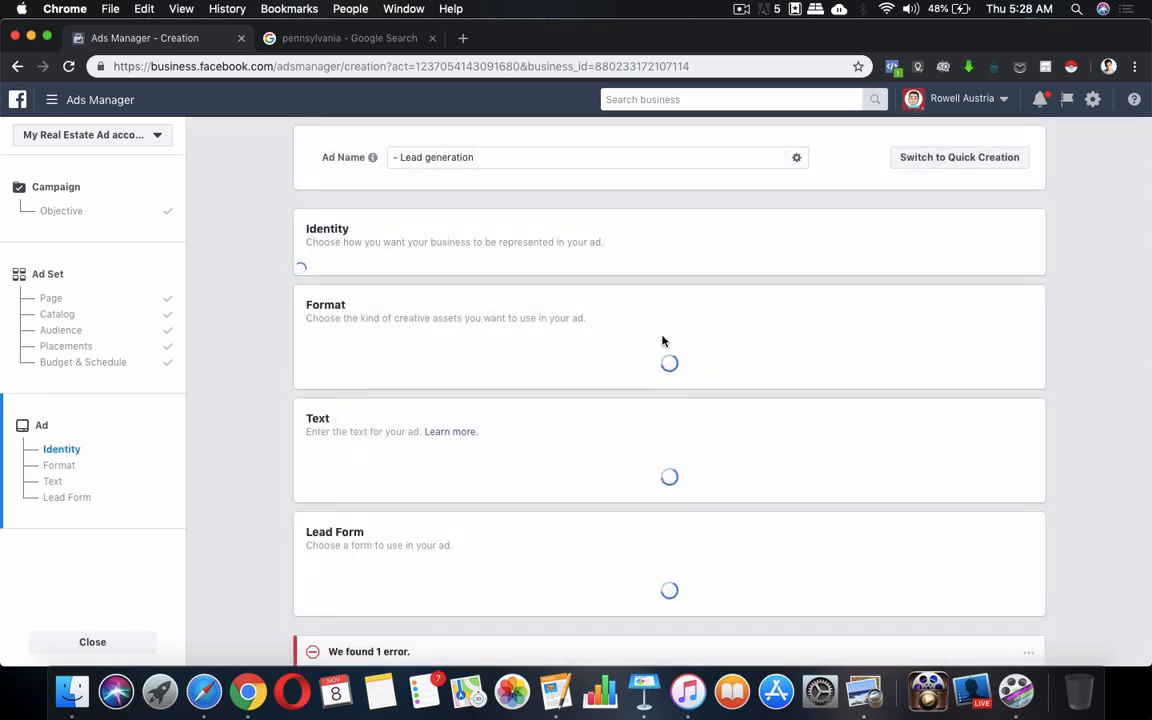
scroll(617, 354, "down", 3)
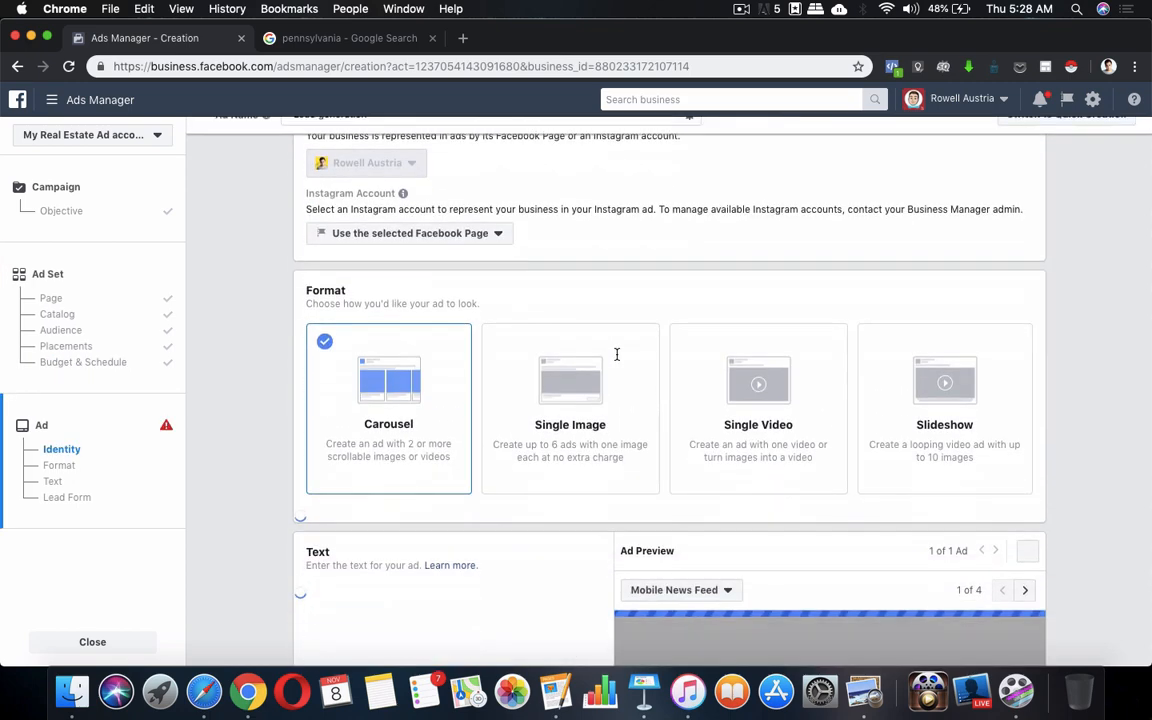
scroll(589, 365, "up", 3)
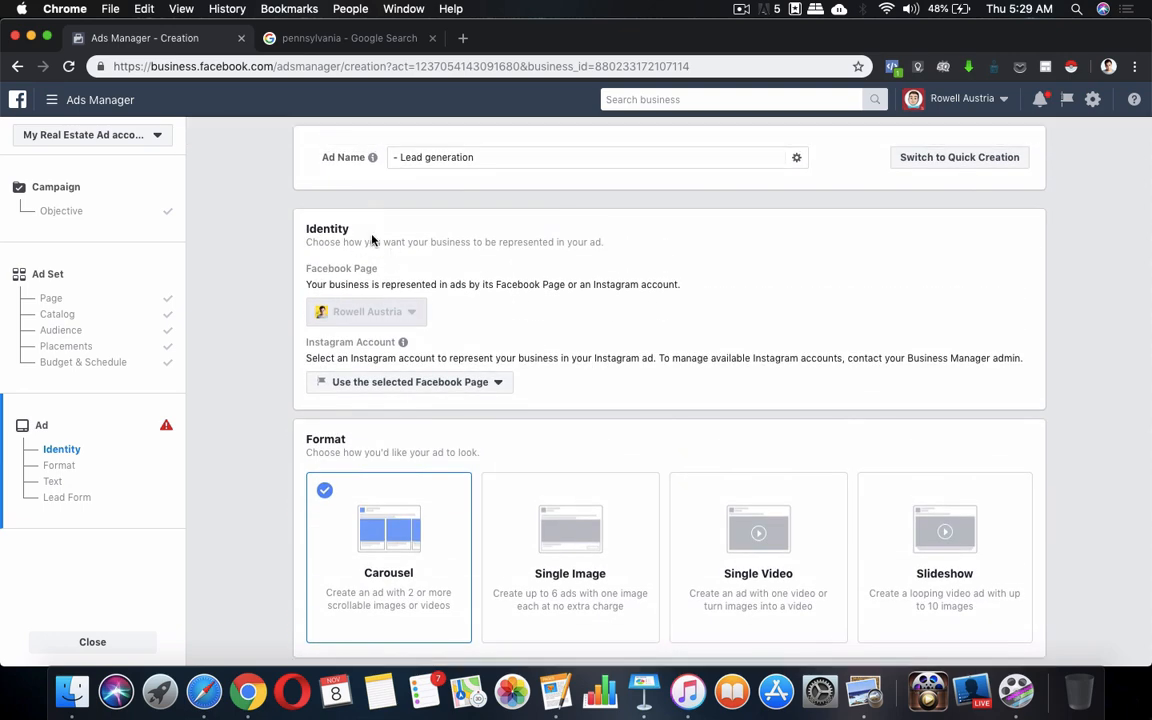
scroll(533, 310, "down", 3)
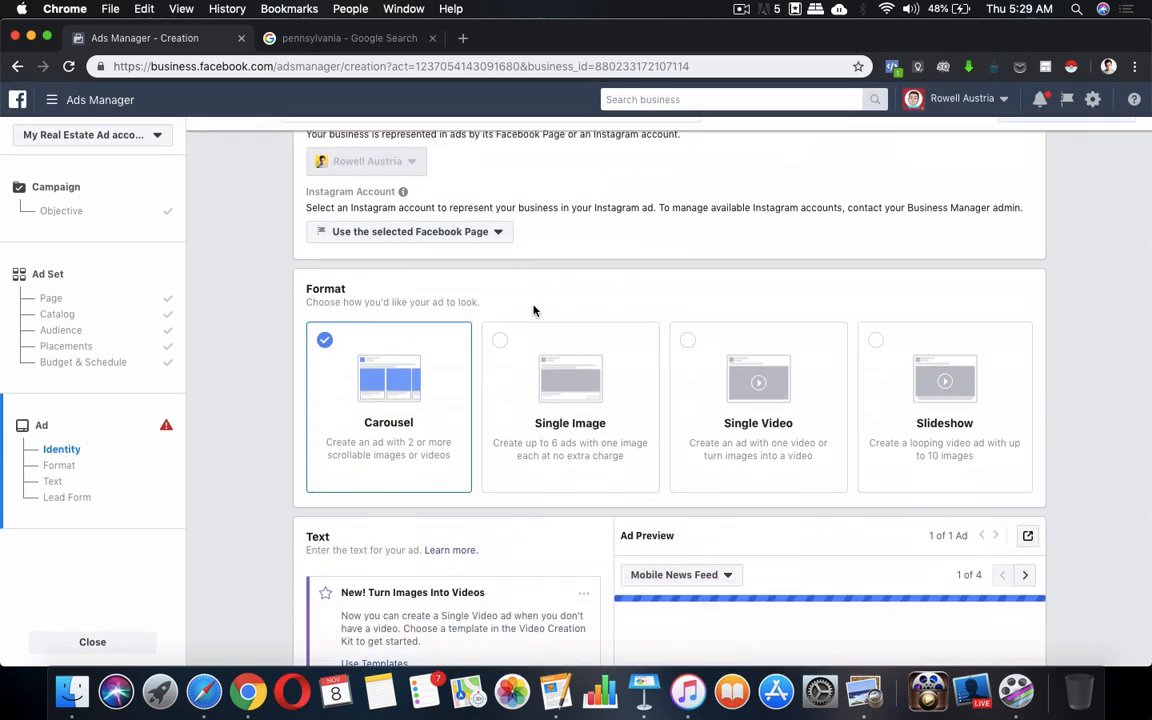
left_click(500, 352)
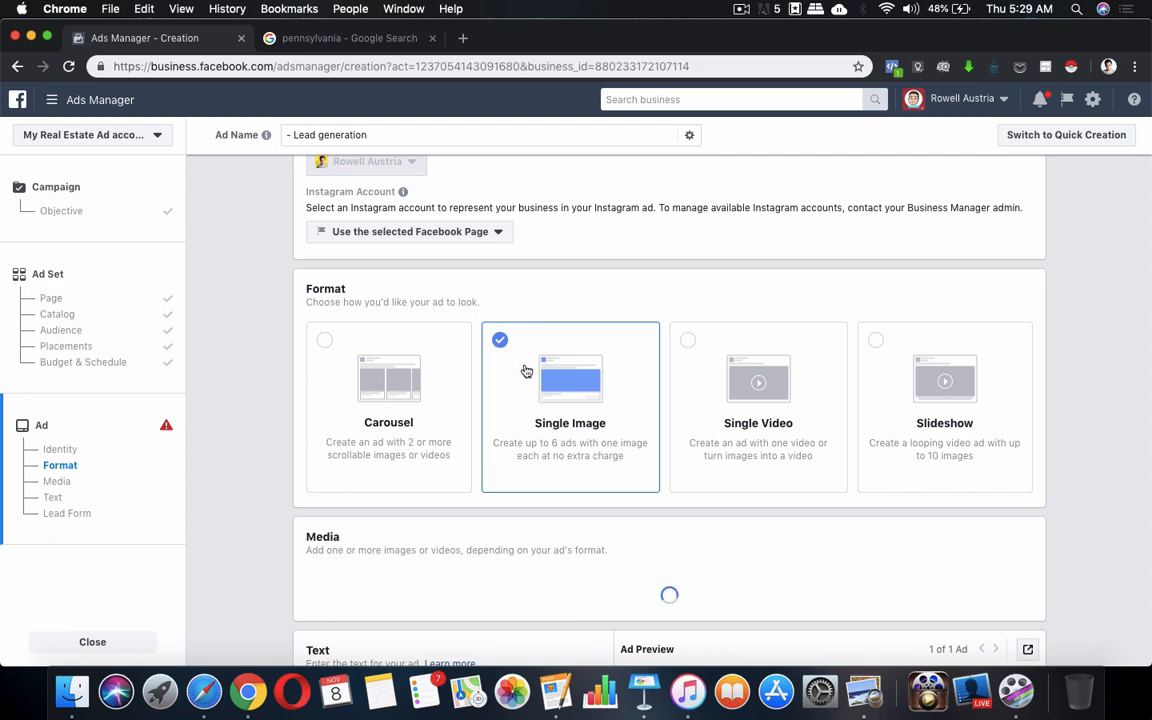
scroll(530, 465, "down", 4)
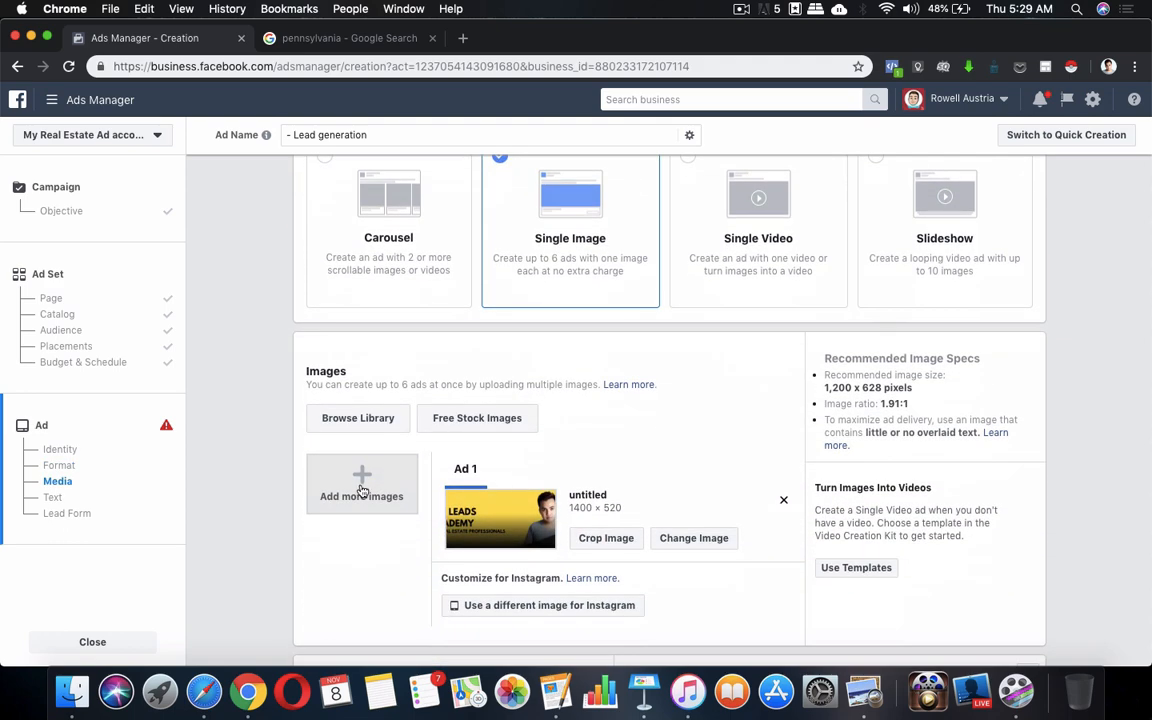
scroll(389, 487, "down", 2)
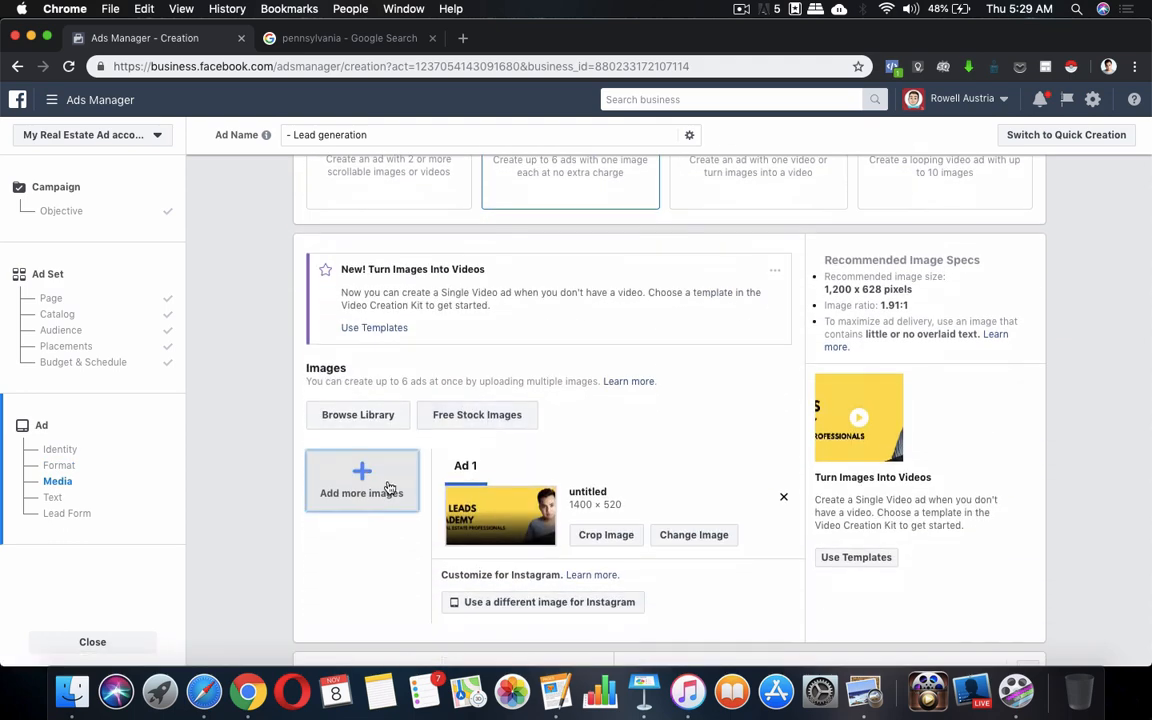
left_click(784, 497)
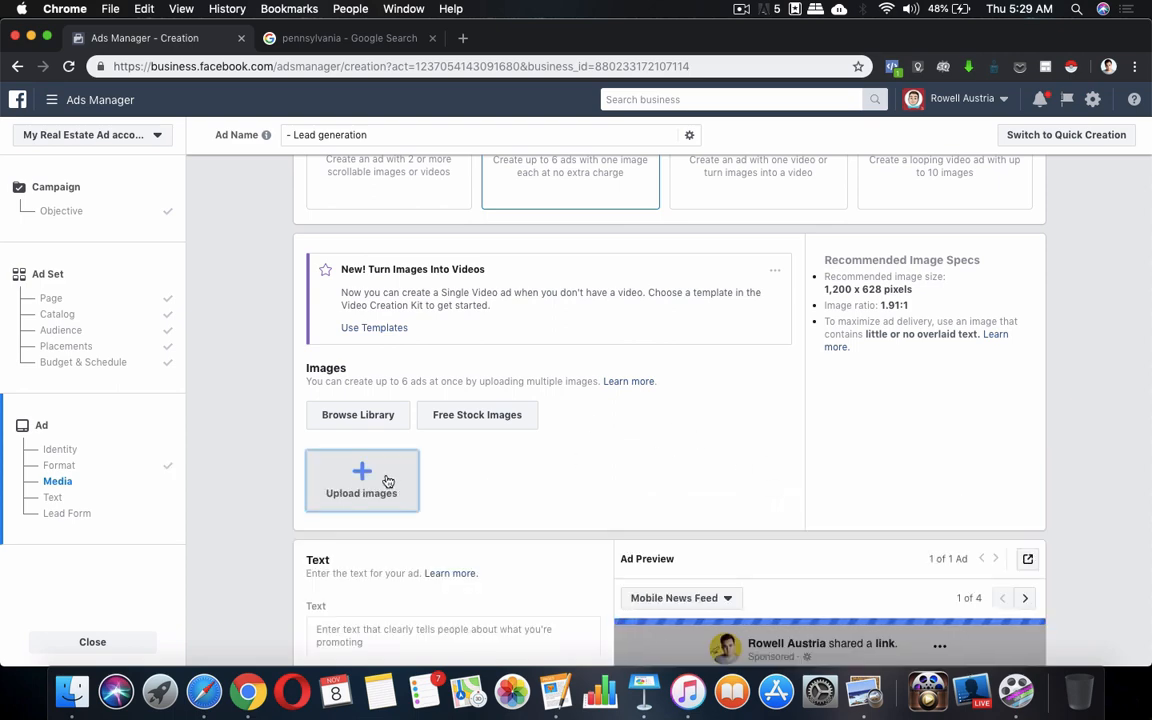
Upload 'barn converted home.jpg' from the computer as the ad image
left_click(388, 482)
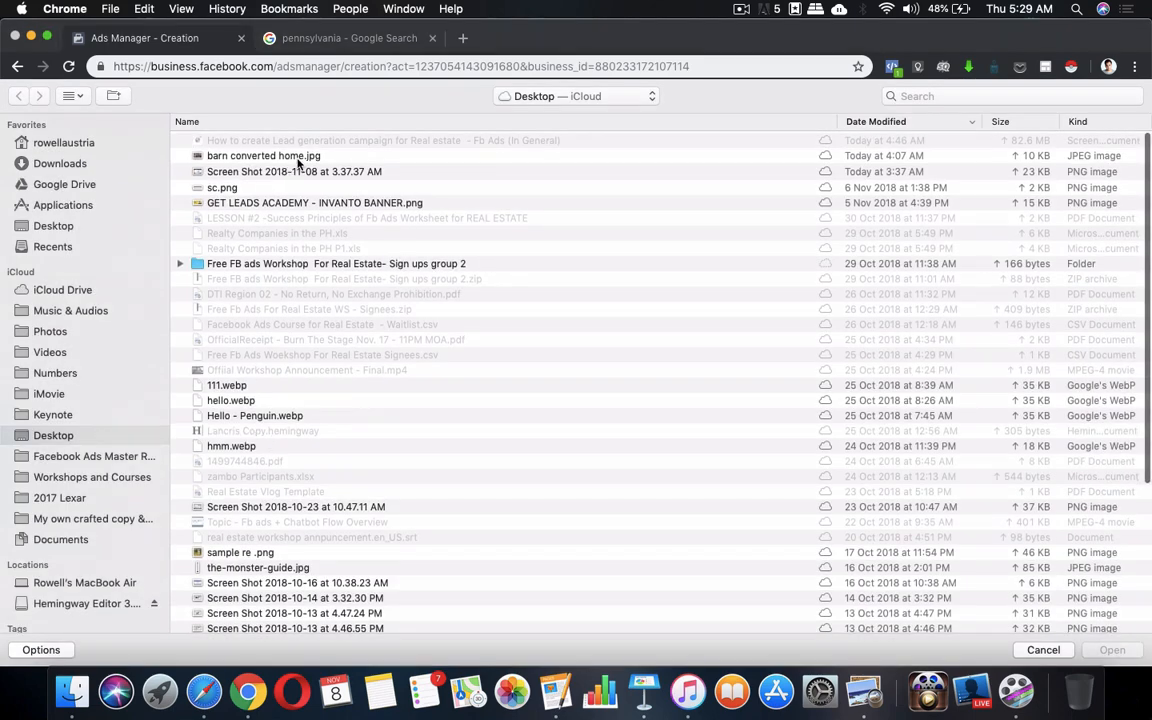
left_click(340, 152)
left_click(1112, 650)
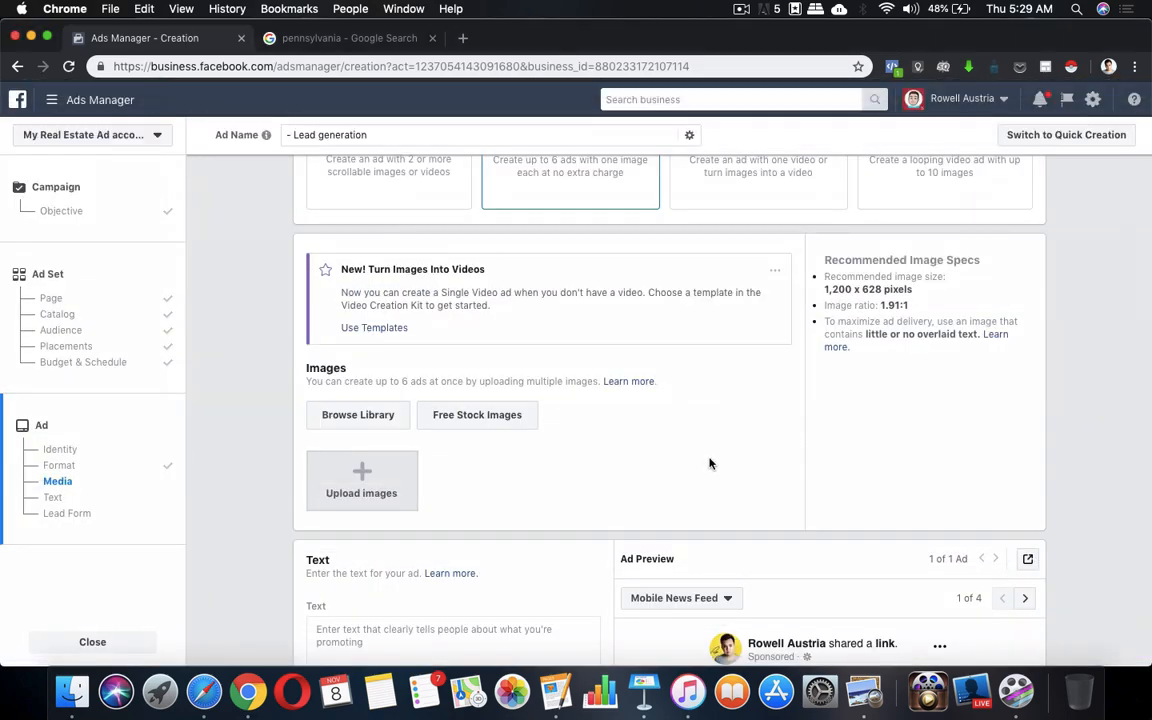
scroll(710, 463, "down", 10)
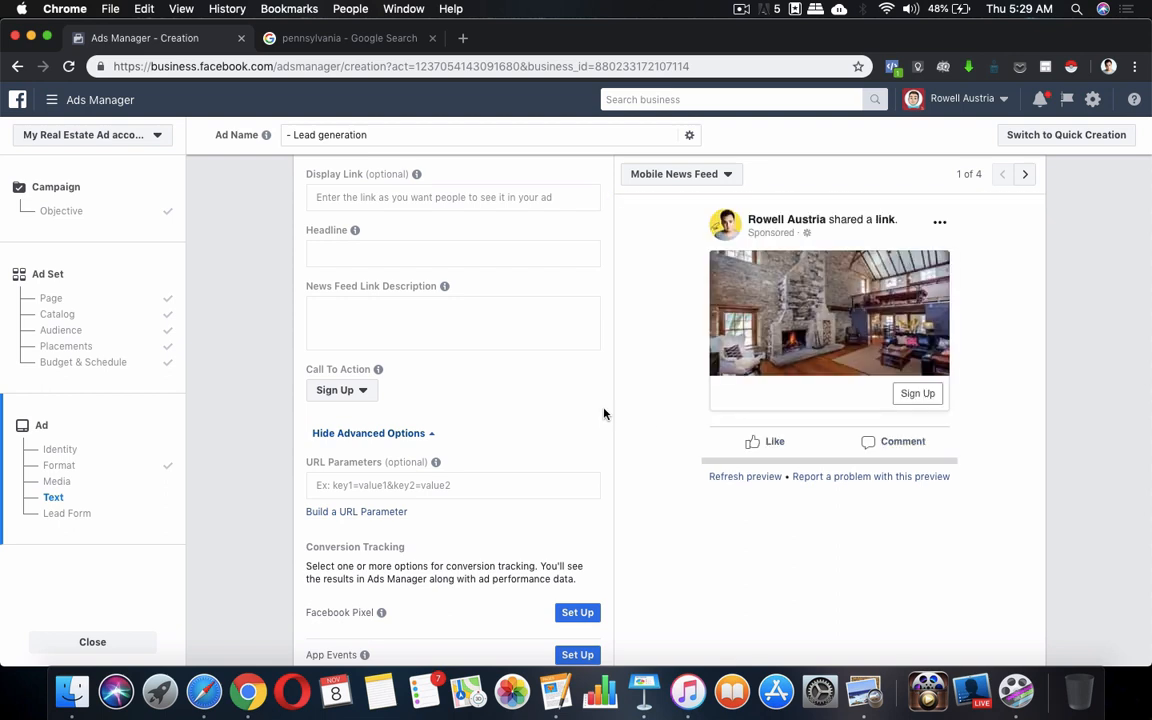
Select the six ad-copy paragraphs in the Pages document and return to Ads Manager
left_click(558, 688)
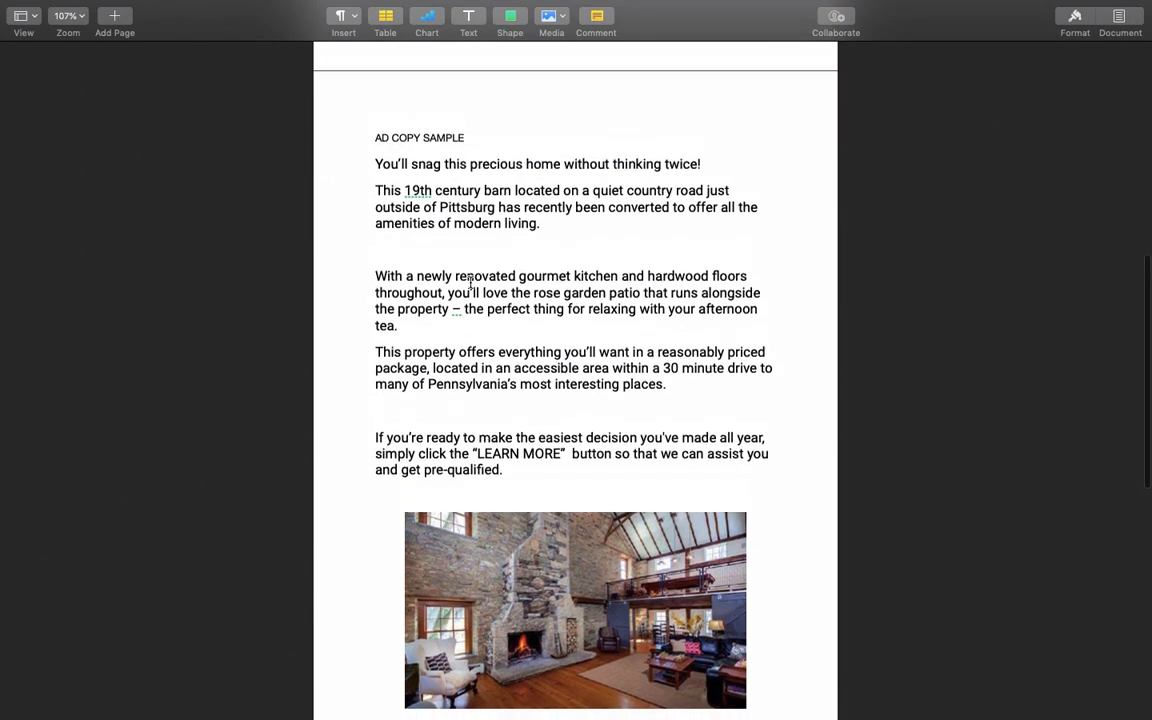
left_click_drag(376, 183, 779, 489)
key("super+c")
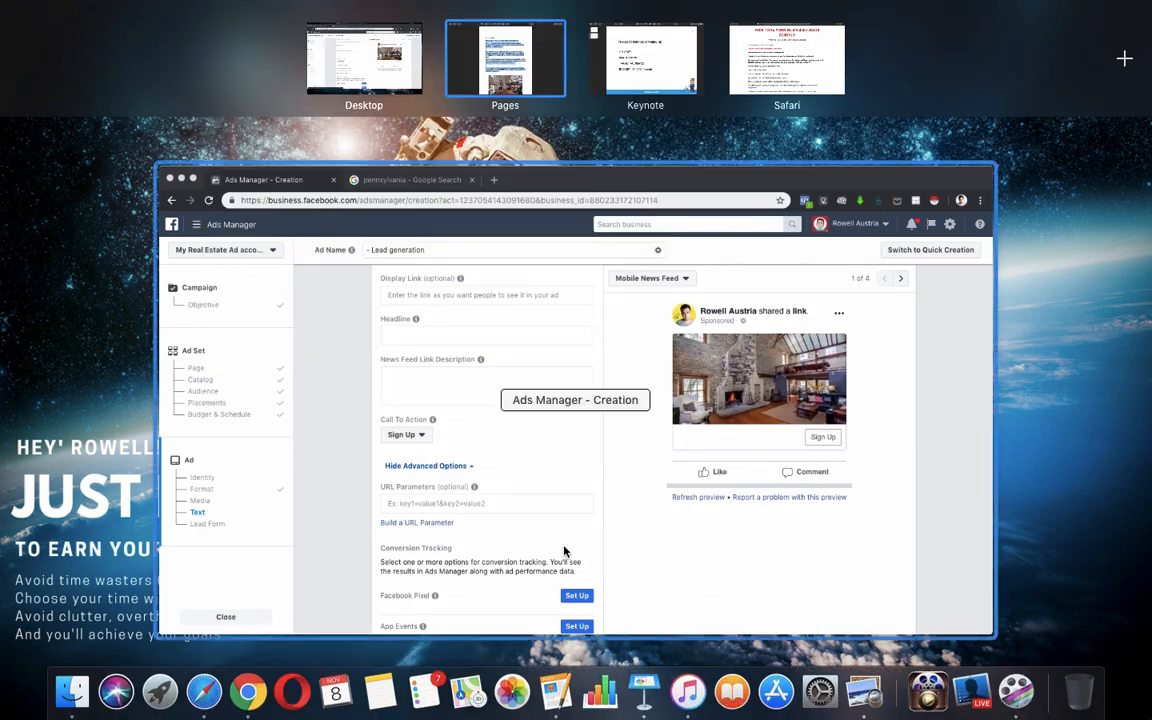
left_click(504, 468)
Paste the property copy into News Feed Link Description, add '!' and fix '30 minute' and '19th century'
left_click(350, 320)
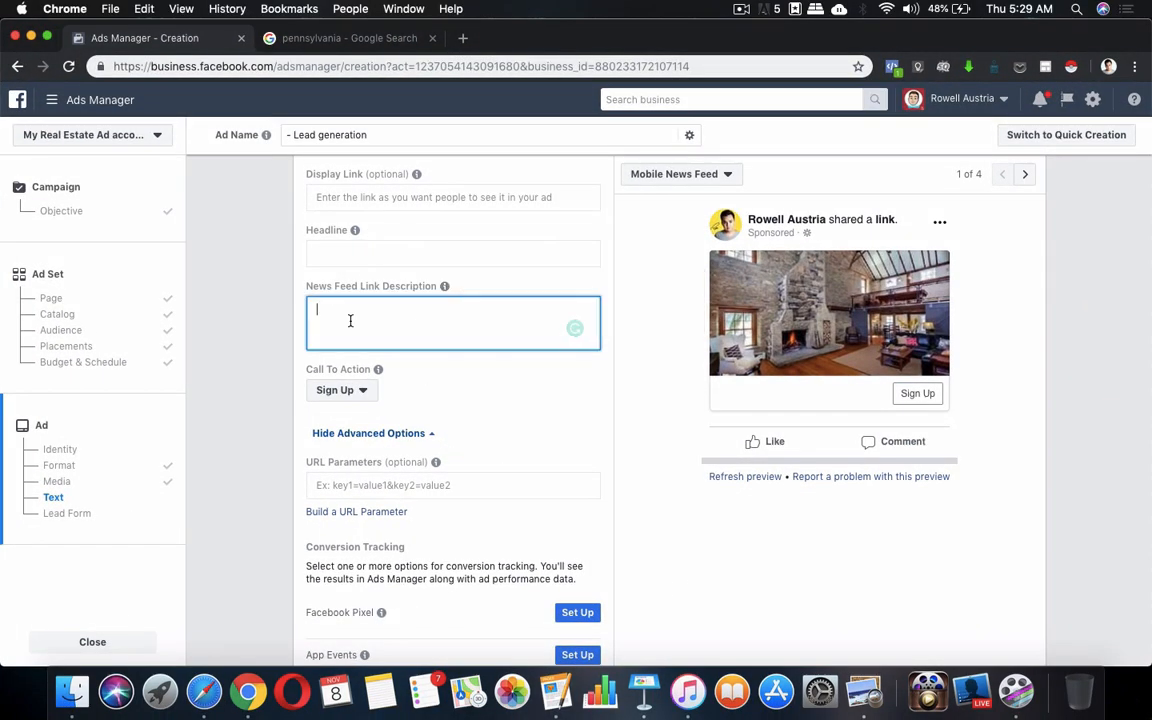
key("super+v")
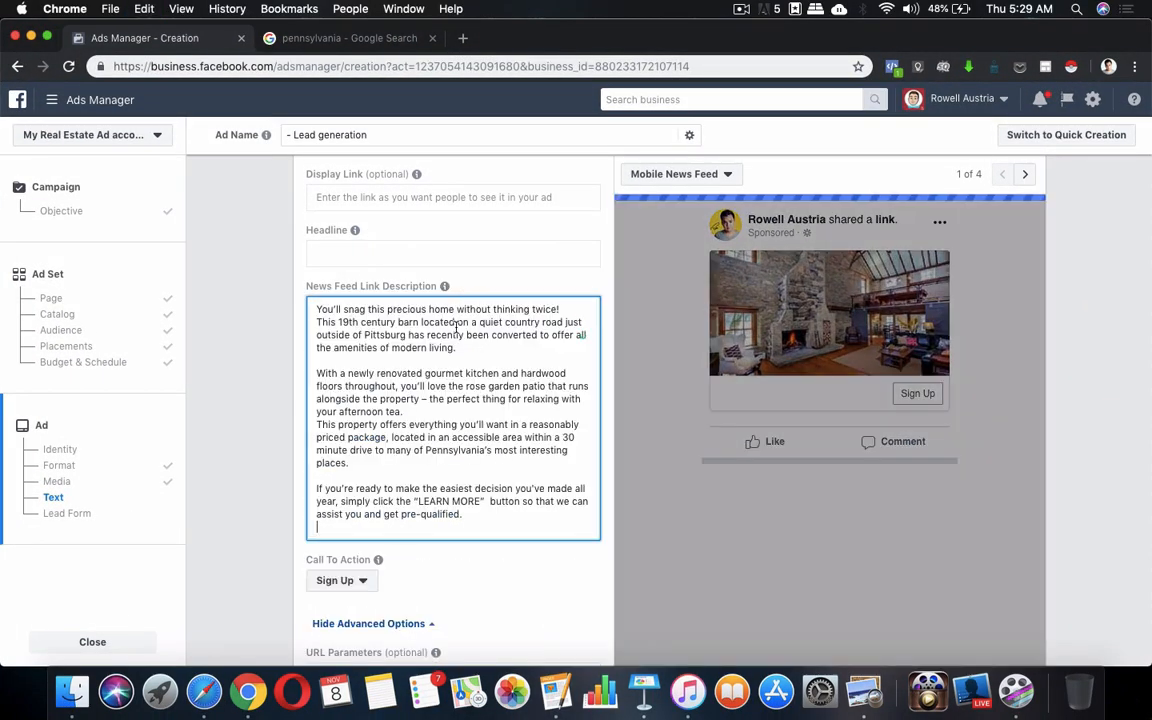
left_click(558, 309)
type("!")
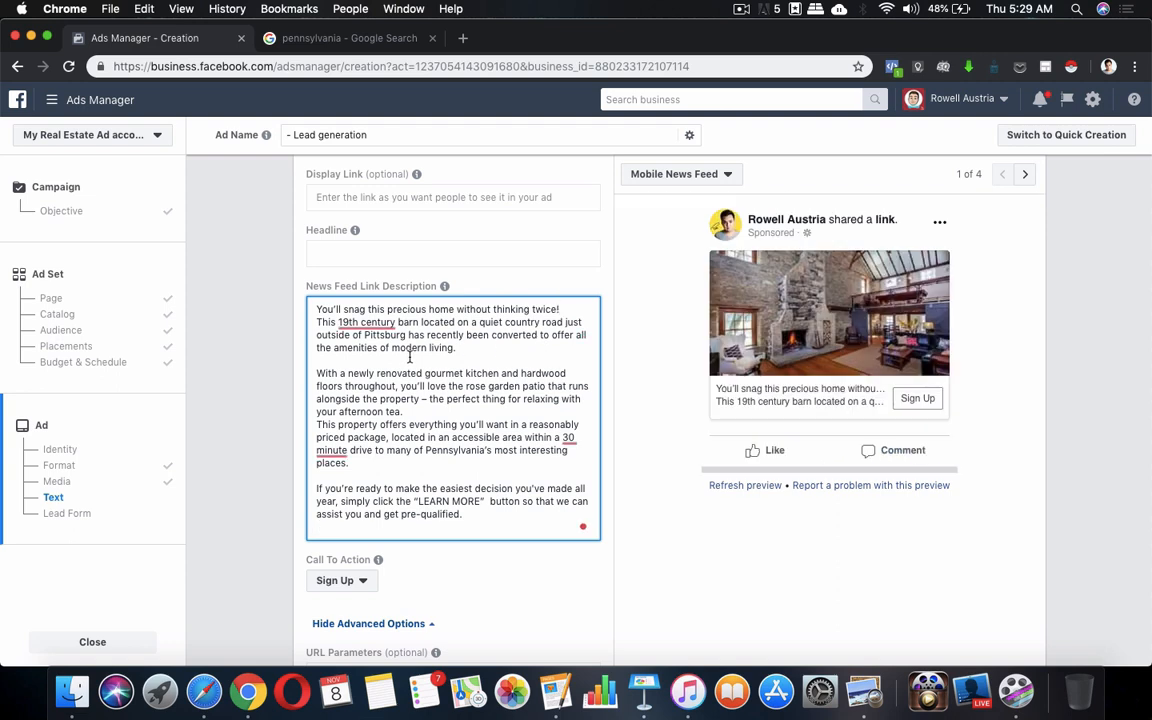
left_click(333, 450)
left_click(386, 490)
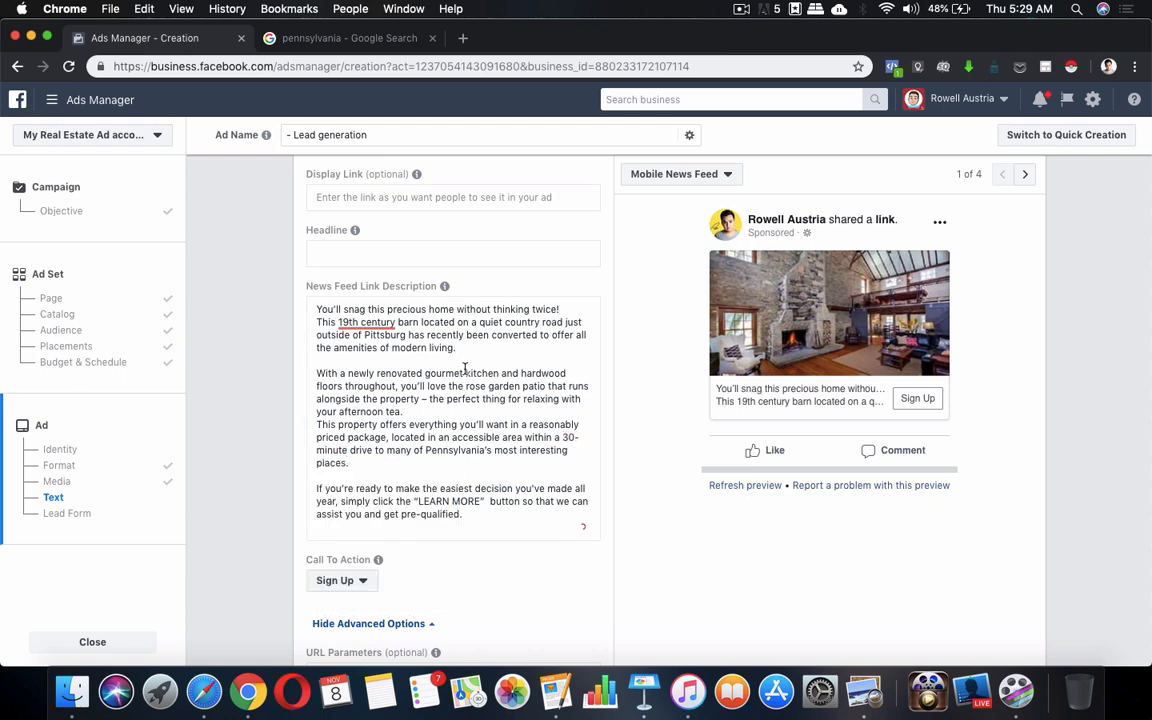
left_click(366, 322)
left_click(386, 369)
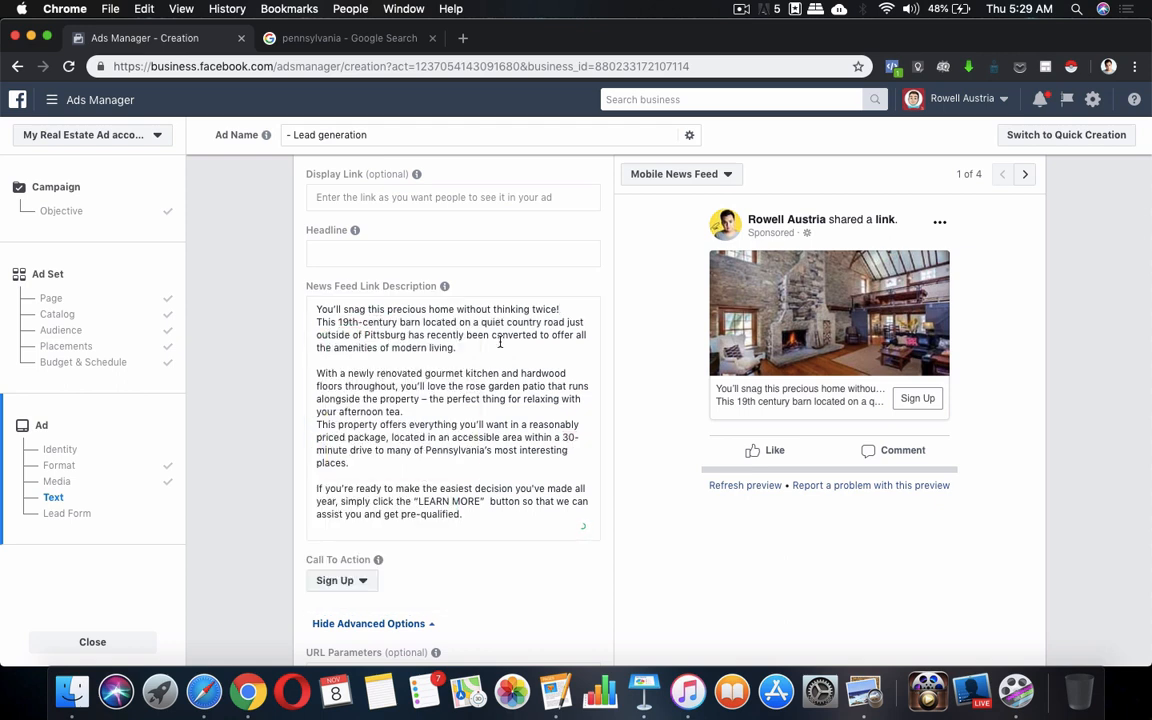
scroll(500, 342, "up", 3)
scroll(581, 350, "down", 1)
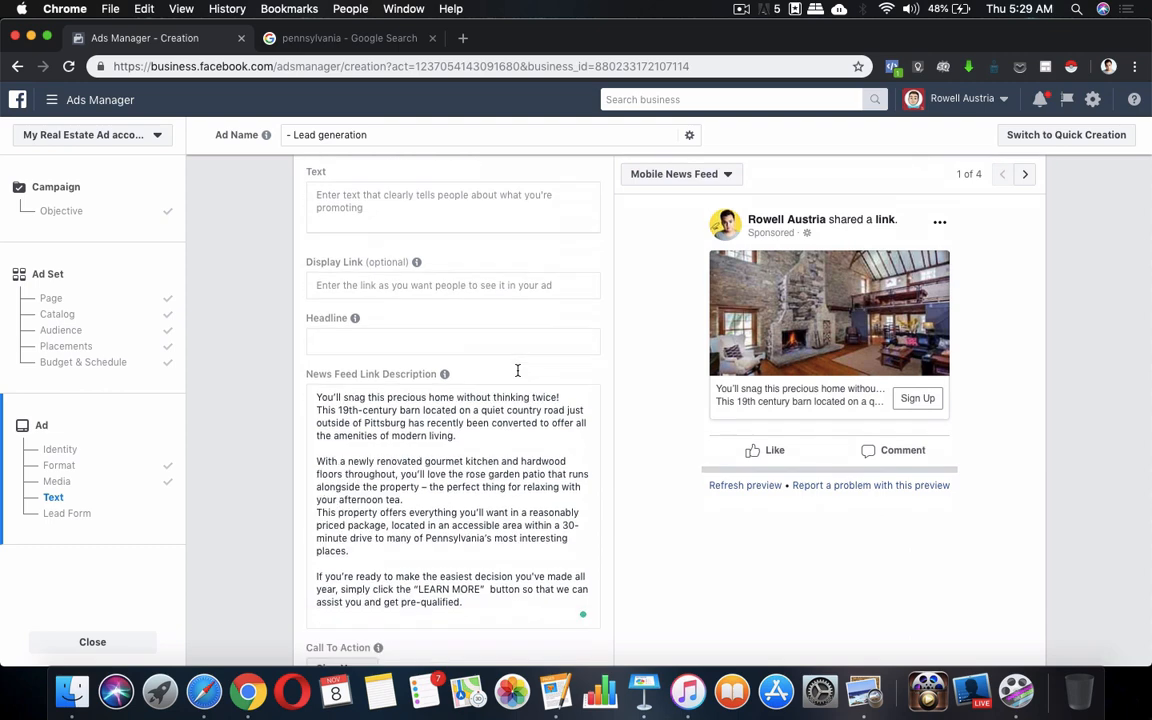
scroll(518, 370, "down", 3)
scroll(496, 404, "up", 5)
scroll(405, 428, "down", 1)
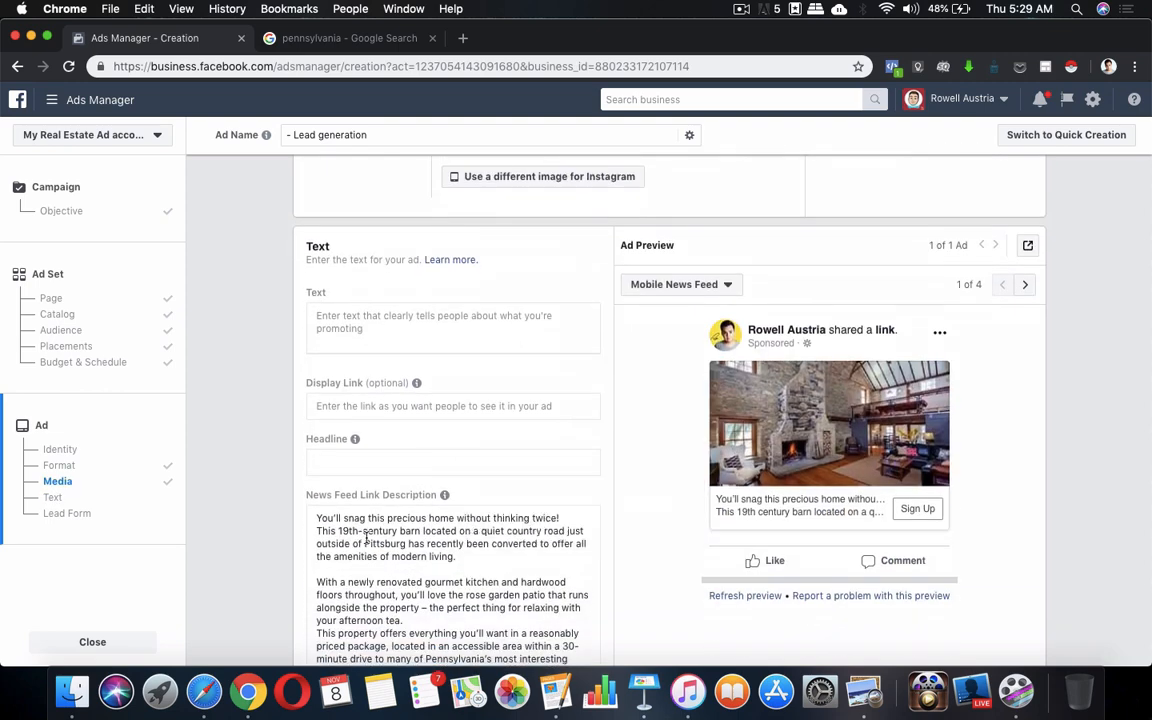
scroll(366, 537, "down", 1)
Copy the corrected text into the ad's main Text field and clear the Link Description
key("super+a")
key("super+c")
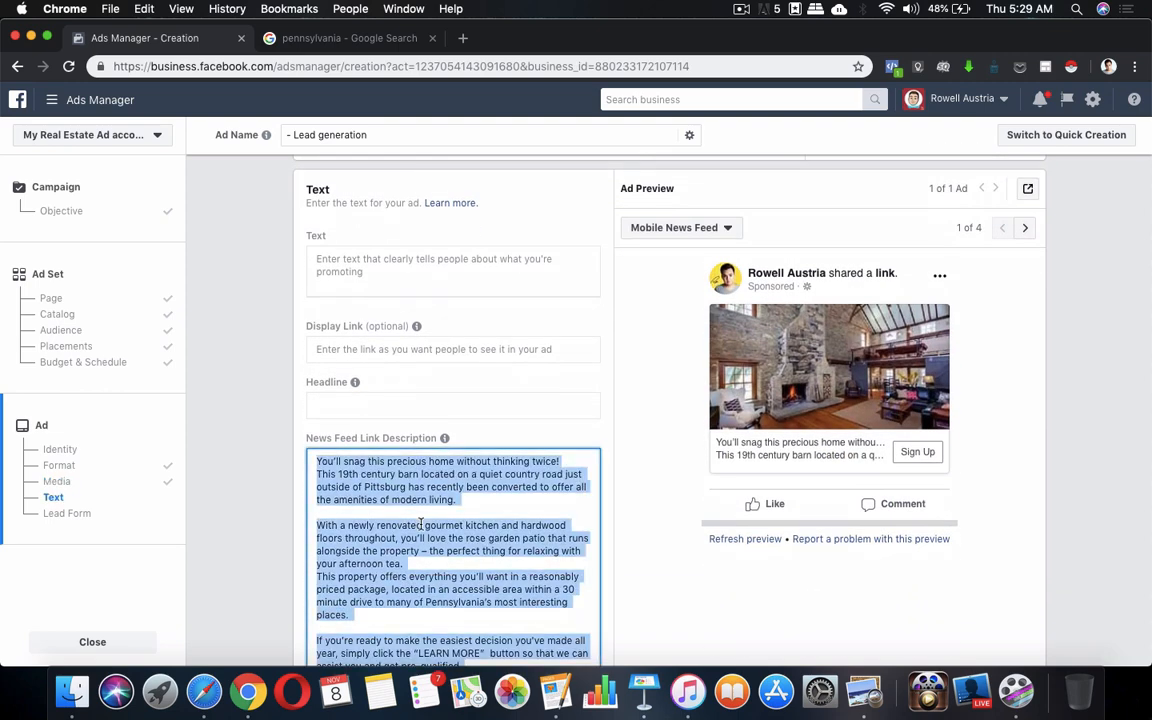
left_click(427, 272)
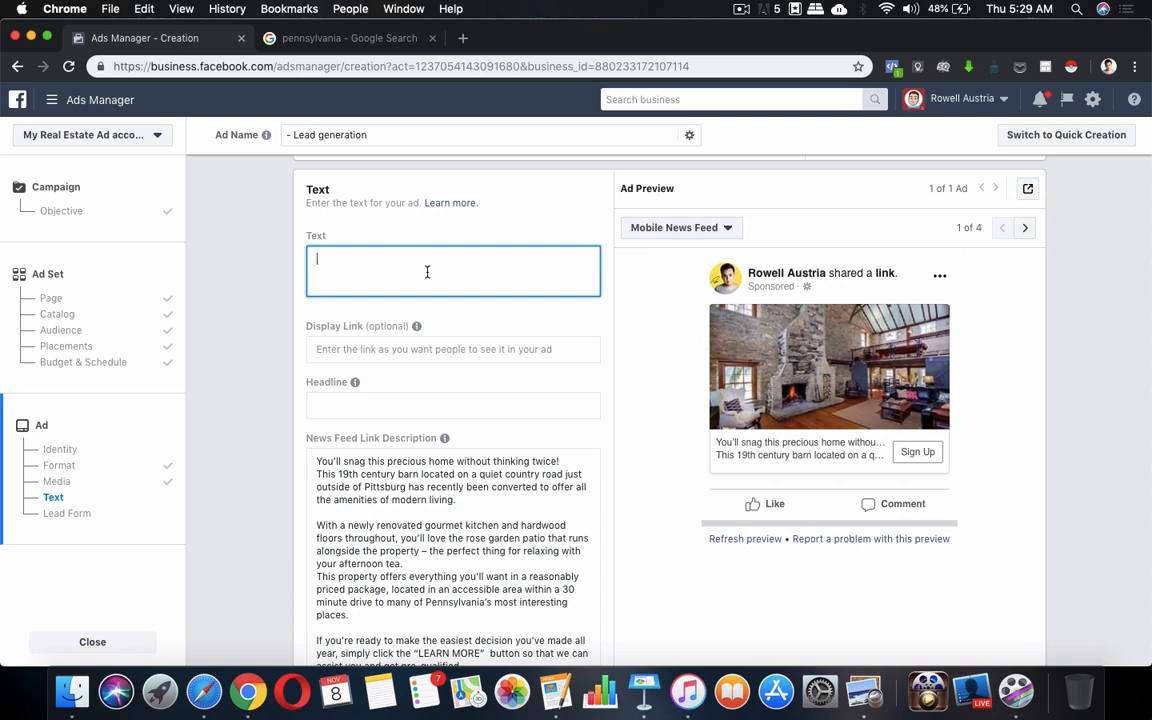
key("super+v")
scroll(413, 527, "down", 4)
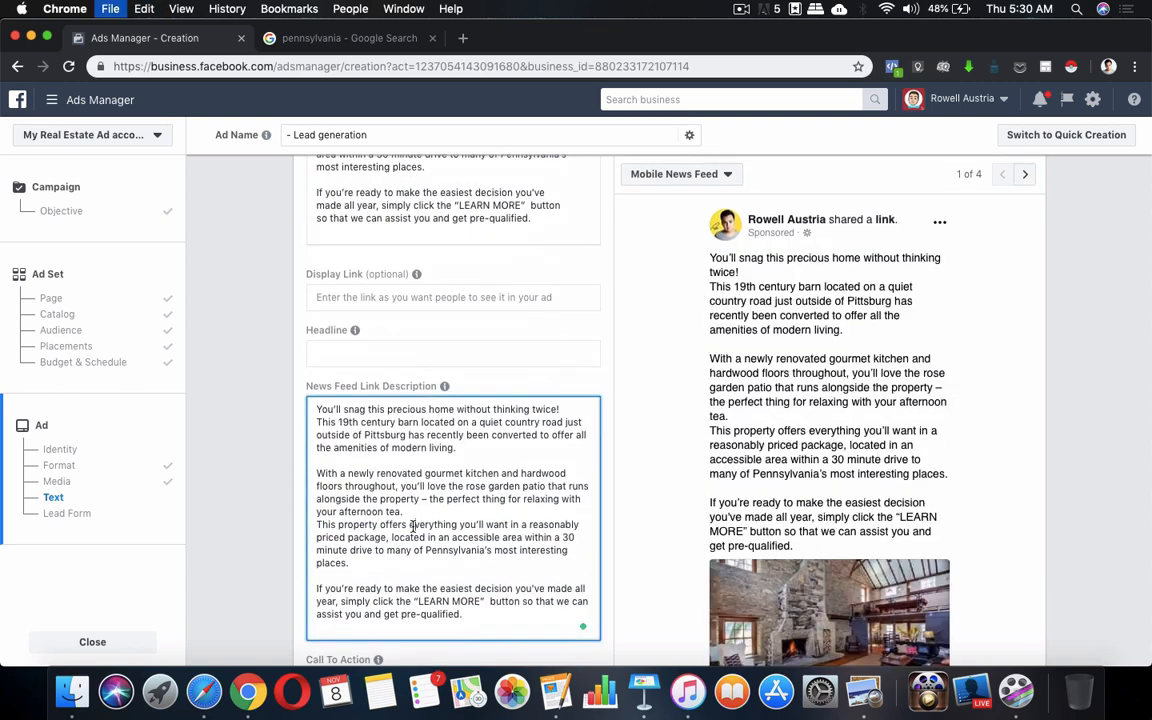
key("super+s")
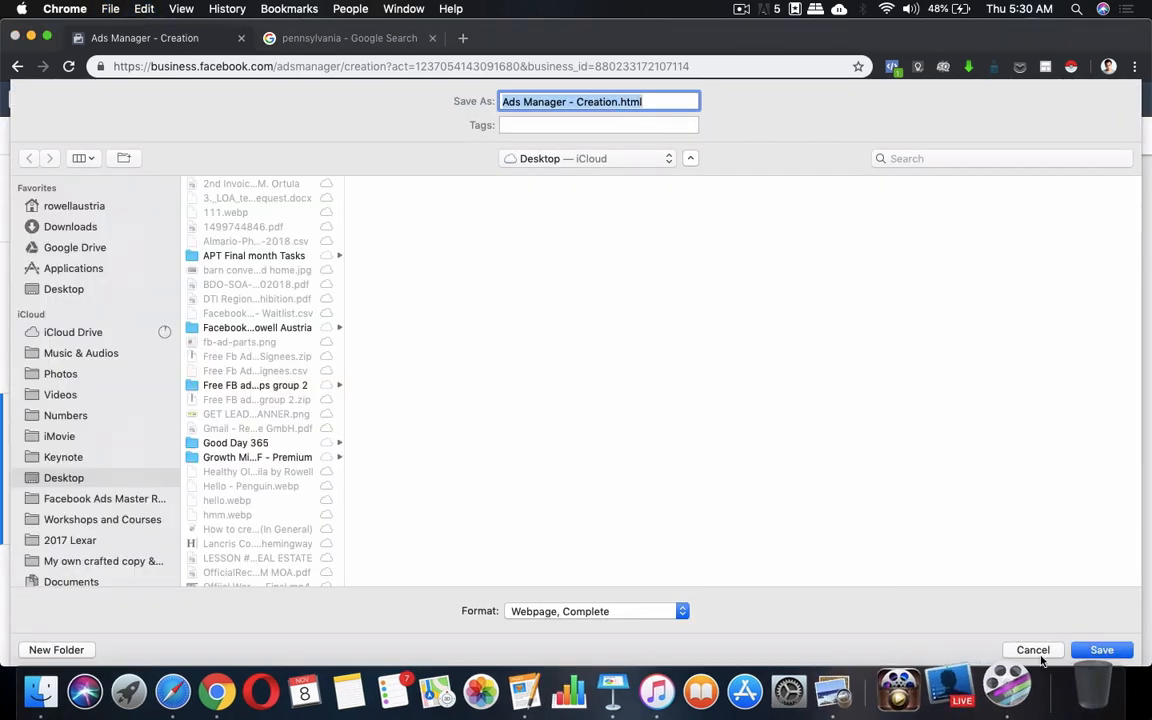
left_click(1036, 652)
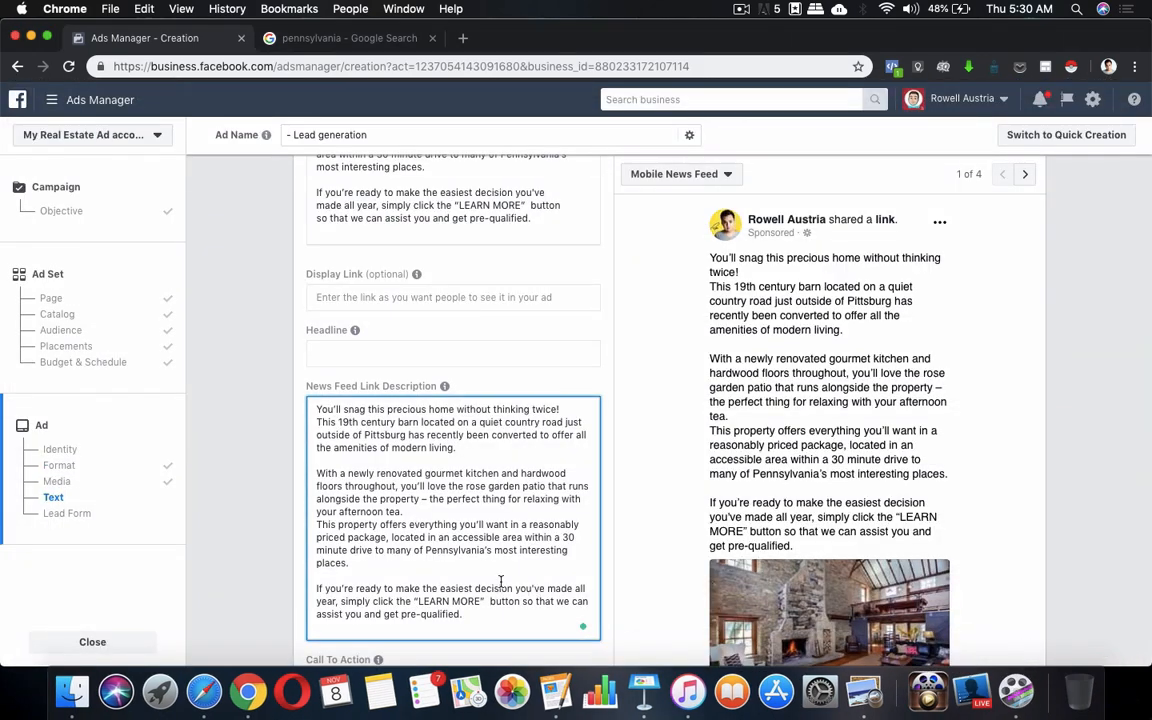
key("super+a")
key("BackSpace")
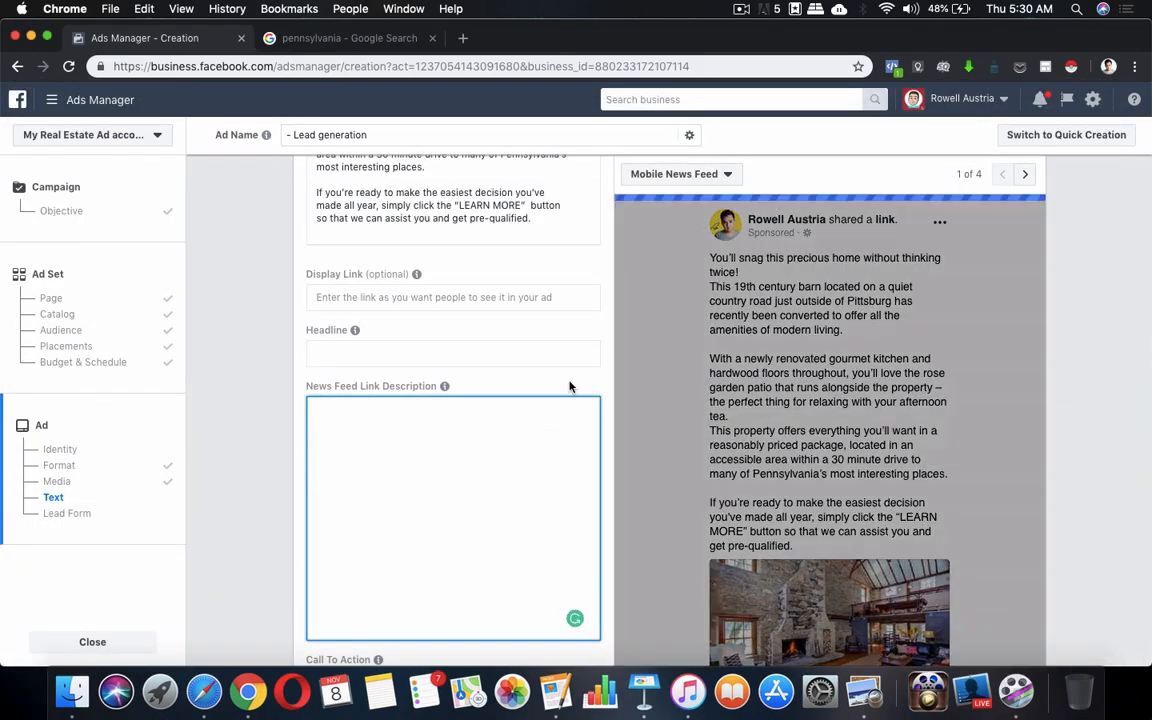
scroll(517, 373, "up", 5)
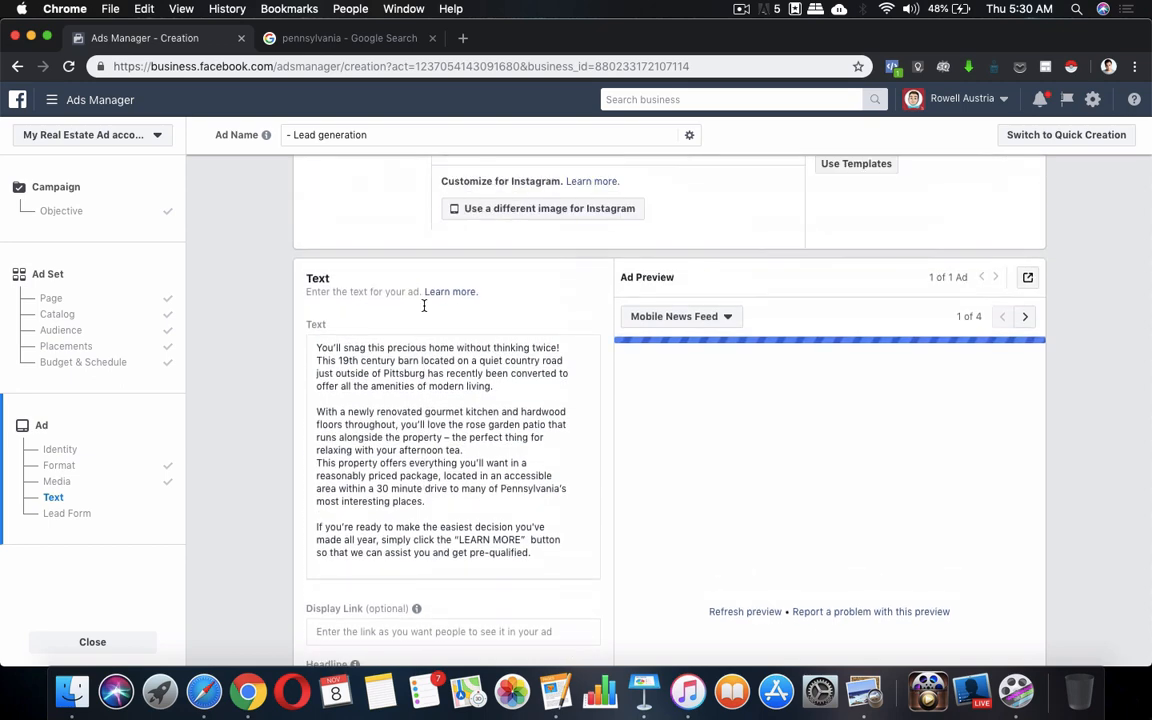
Switch the ad preview to Desktop News Feed and review the barn-home copy with its Sign Up button
scroll(424, 306, "up", 1)
scroll(400, 440, "down", 1)
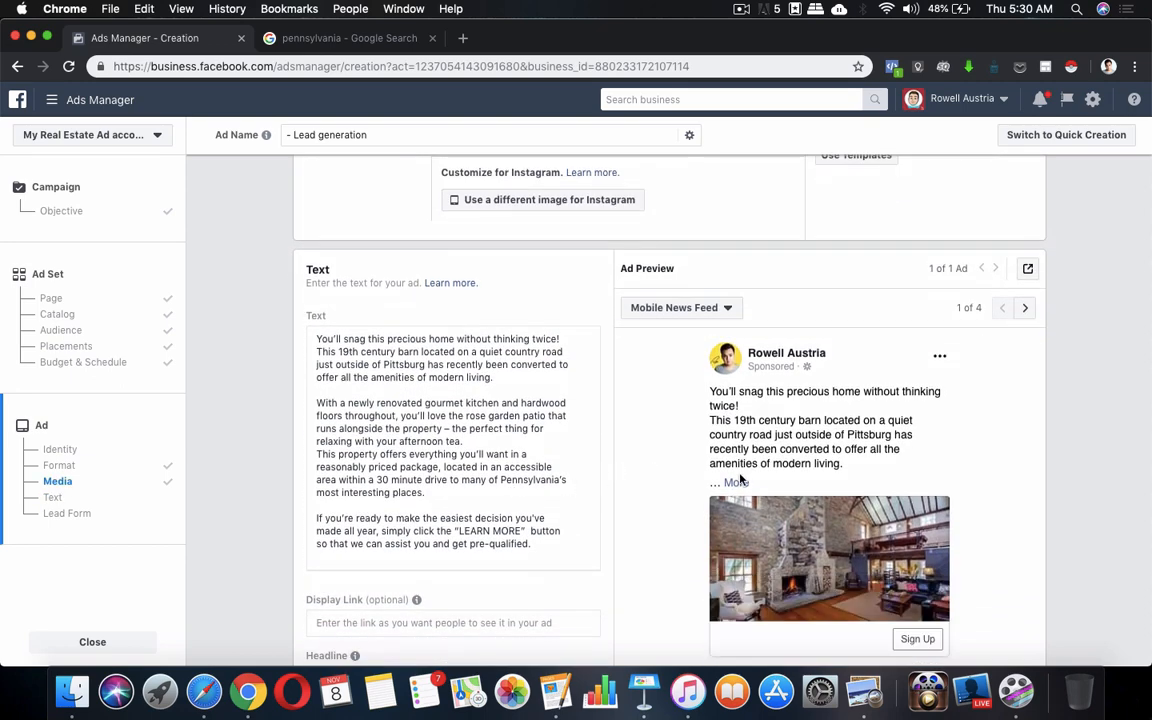
scroll(823, 351, "down", 1)
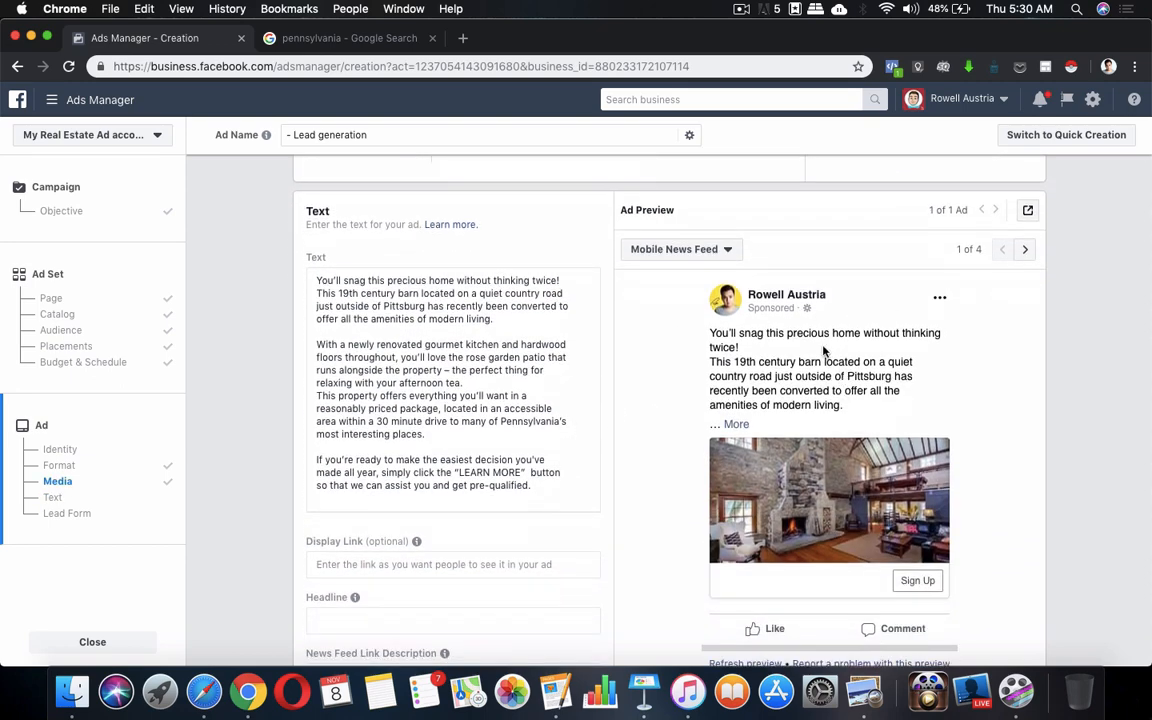
left_click(1026, 251)
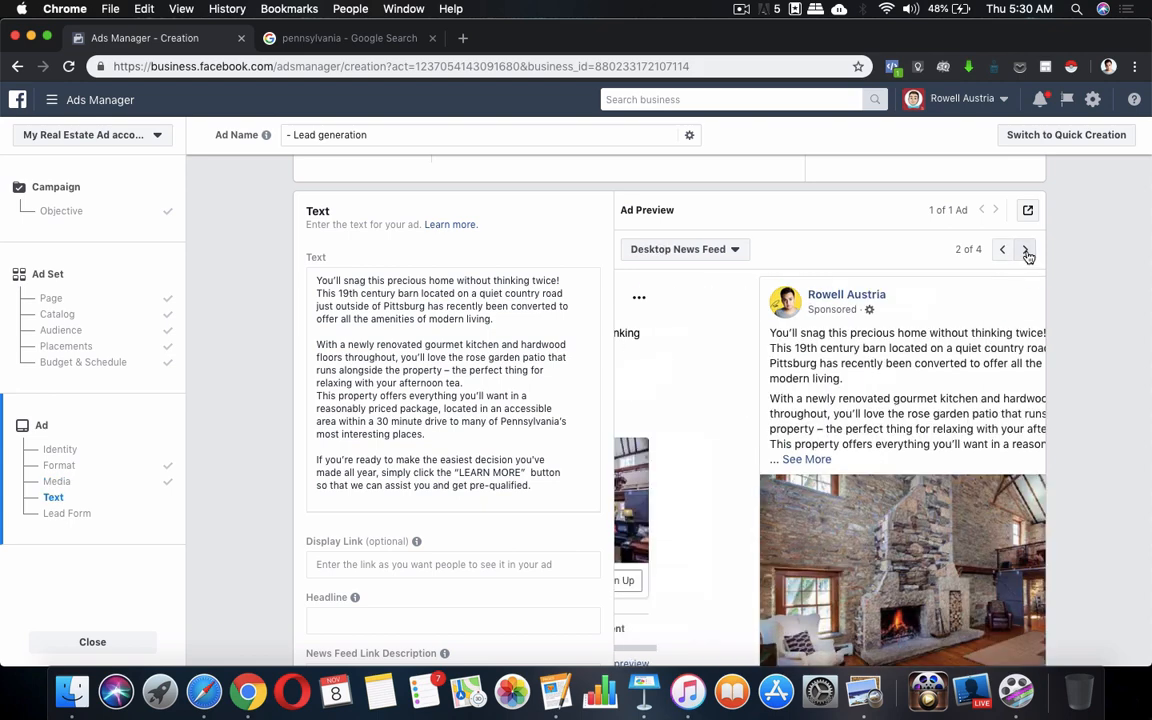
scroll(687, 450, "down", 2)
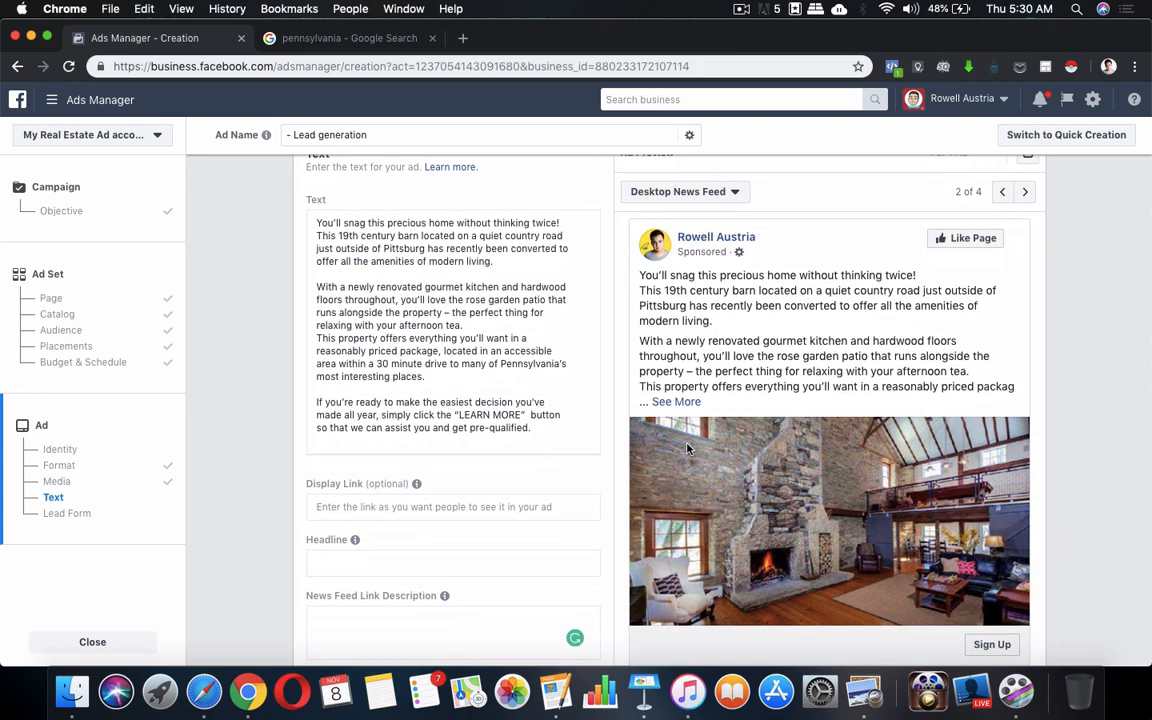
scroll(781, 405, "down", 2)
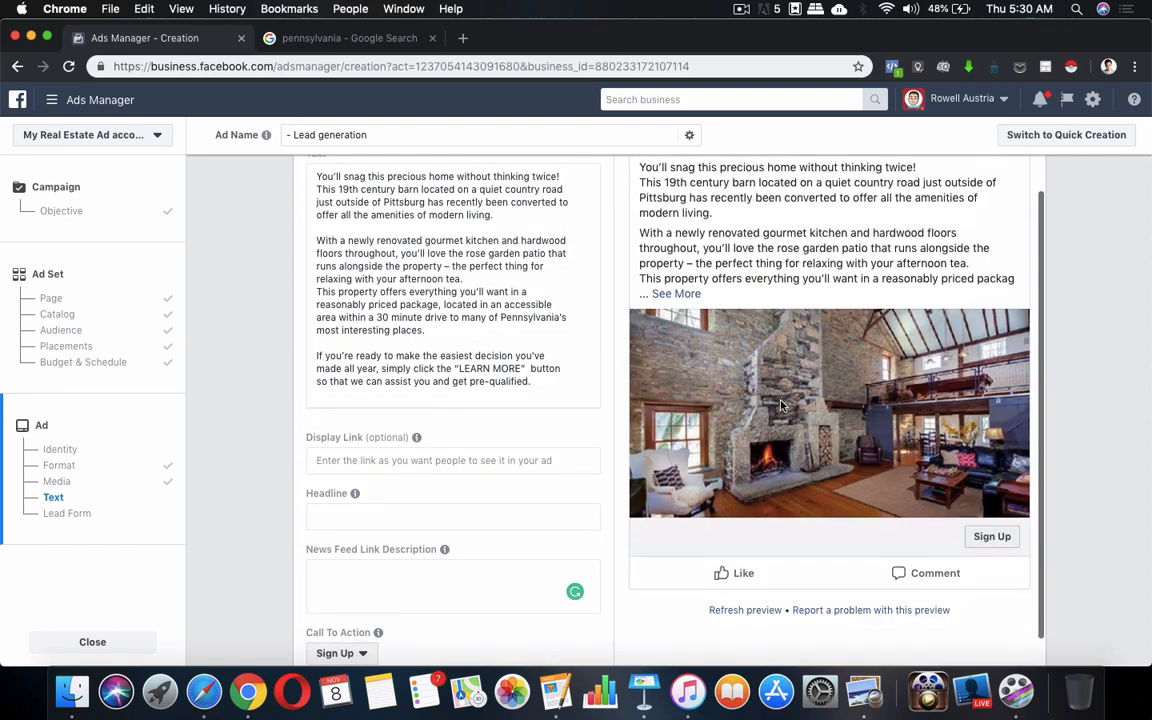
scroll(452, 390, "up", 4)
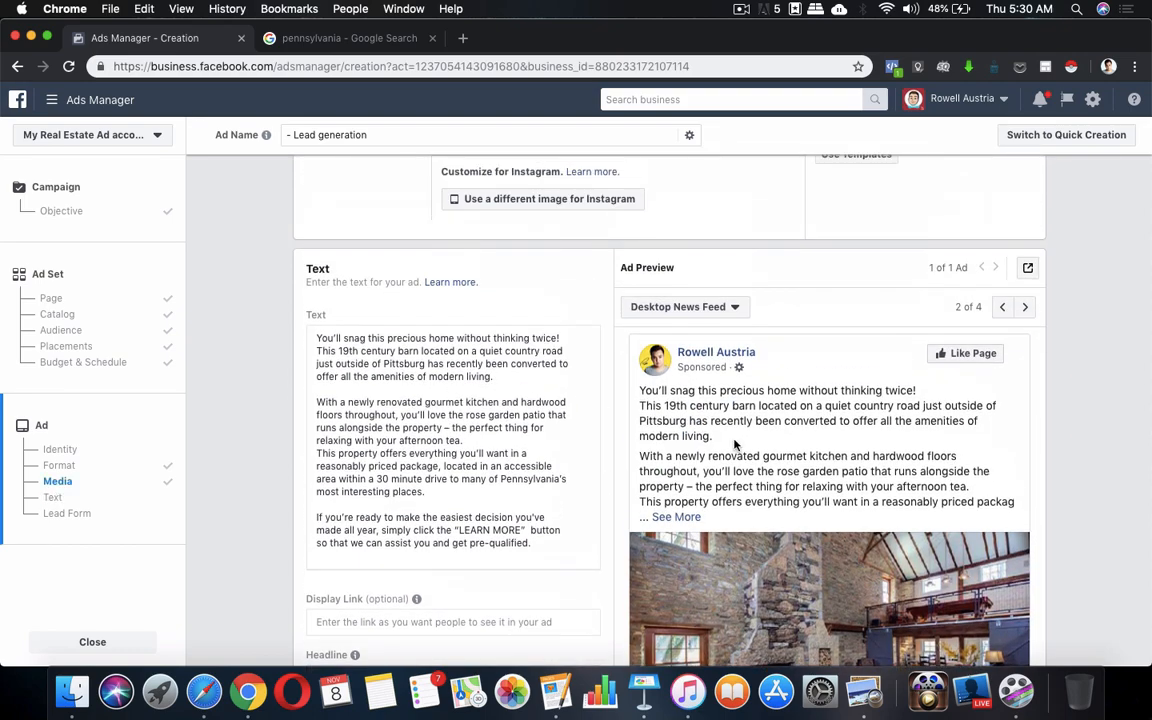
scroll(790, 470, "down", 1)
scroll(790, 470, "down", 2)
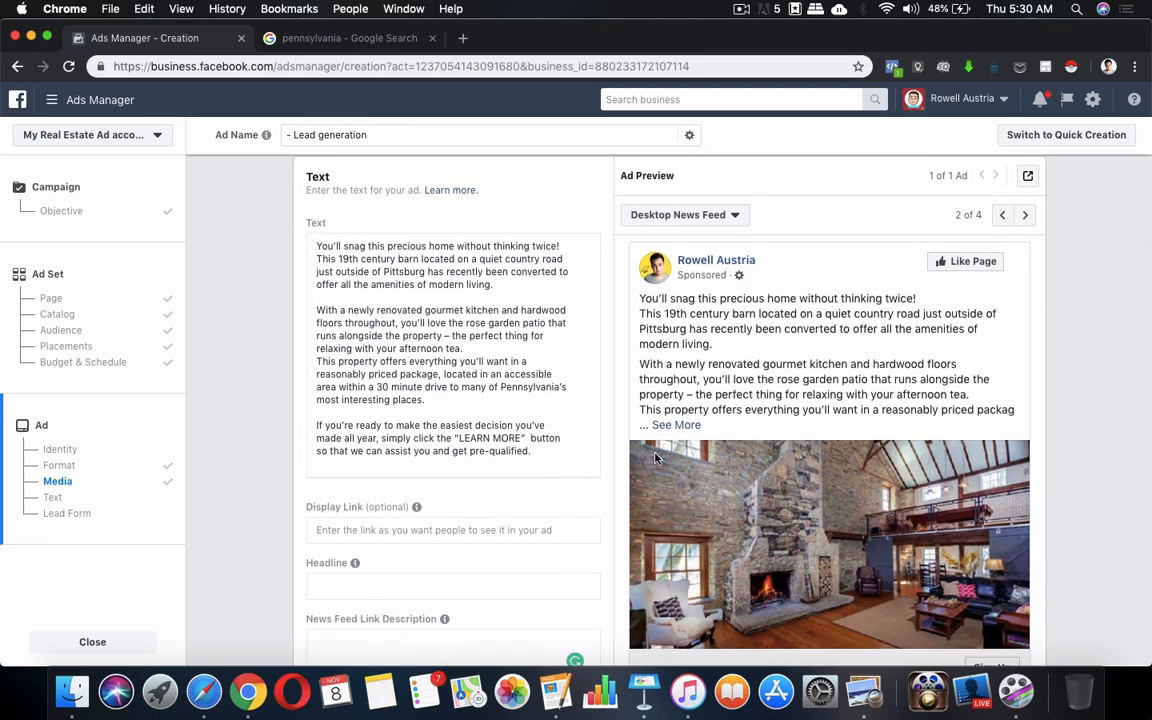
scroll(470, 370, "down", 2)
scroll(467, 370, "up", 3)
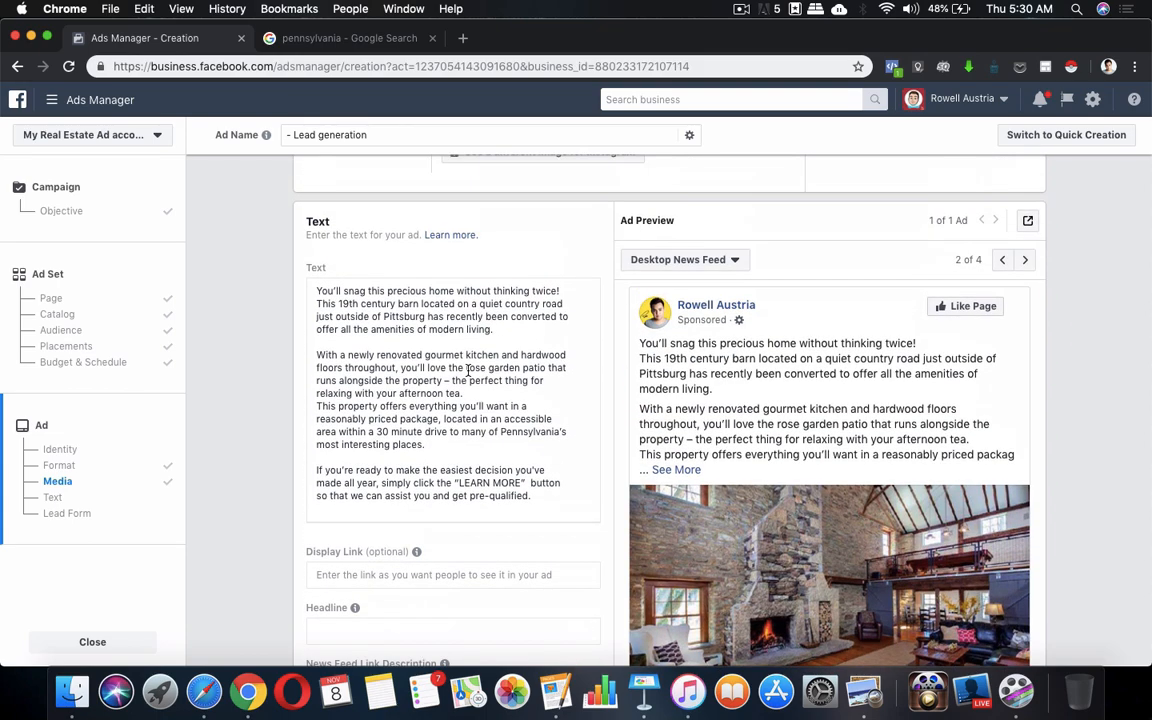
scroll(467, 370, "down", 4)
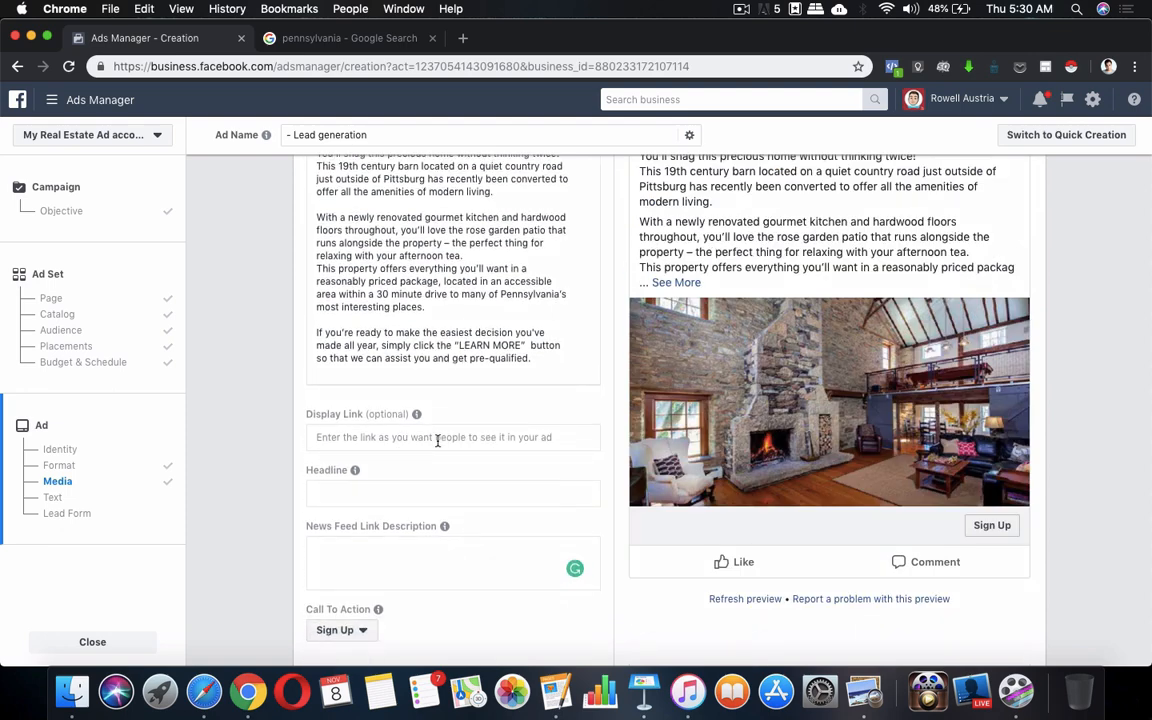
scroll(437, 441, "down", 1)
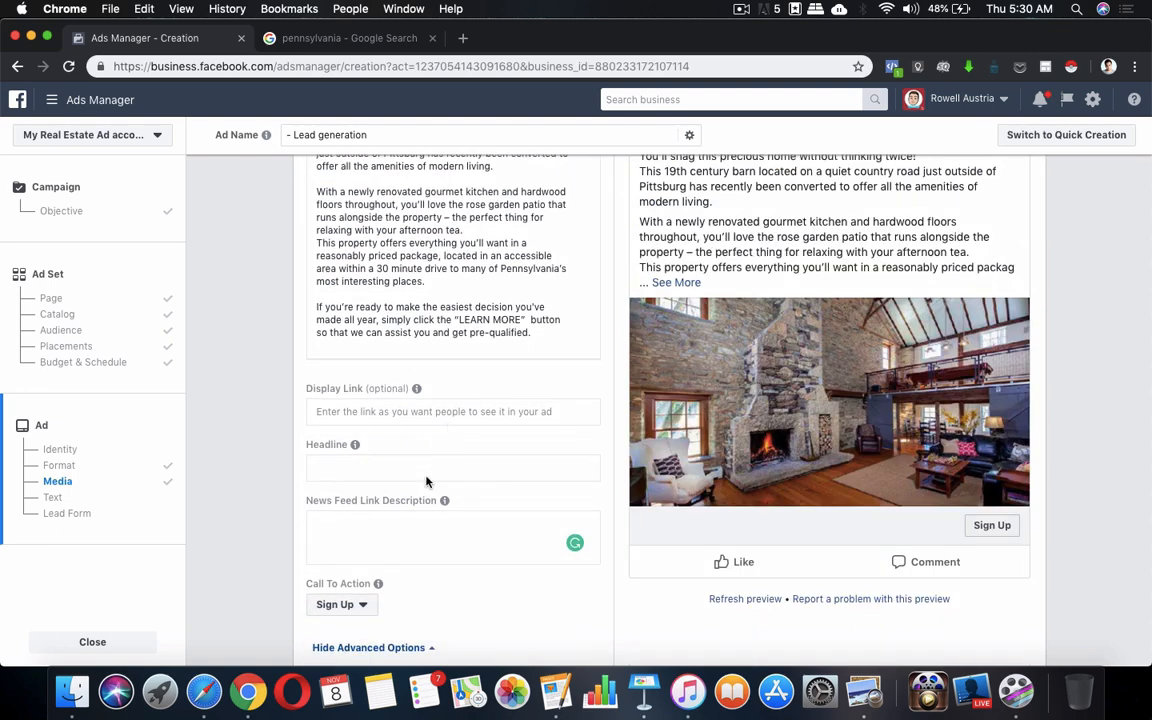
left_click(446, 471)
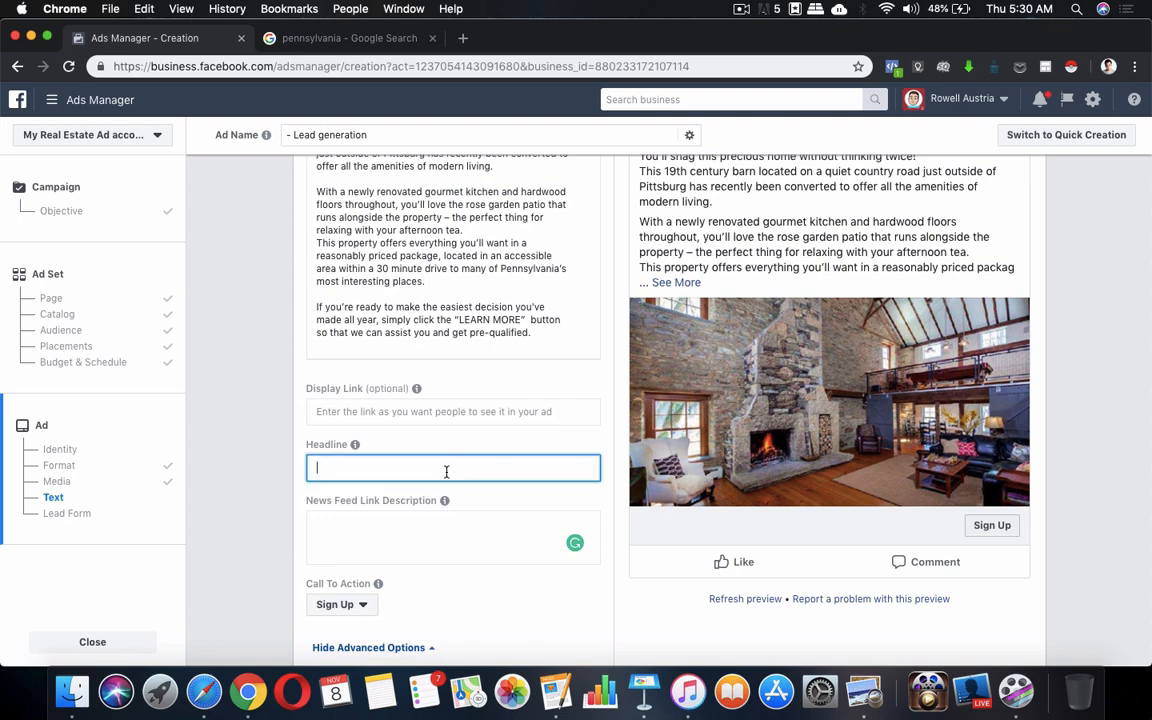
type("asasahhahsgahsg")
key("super+a")
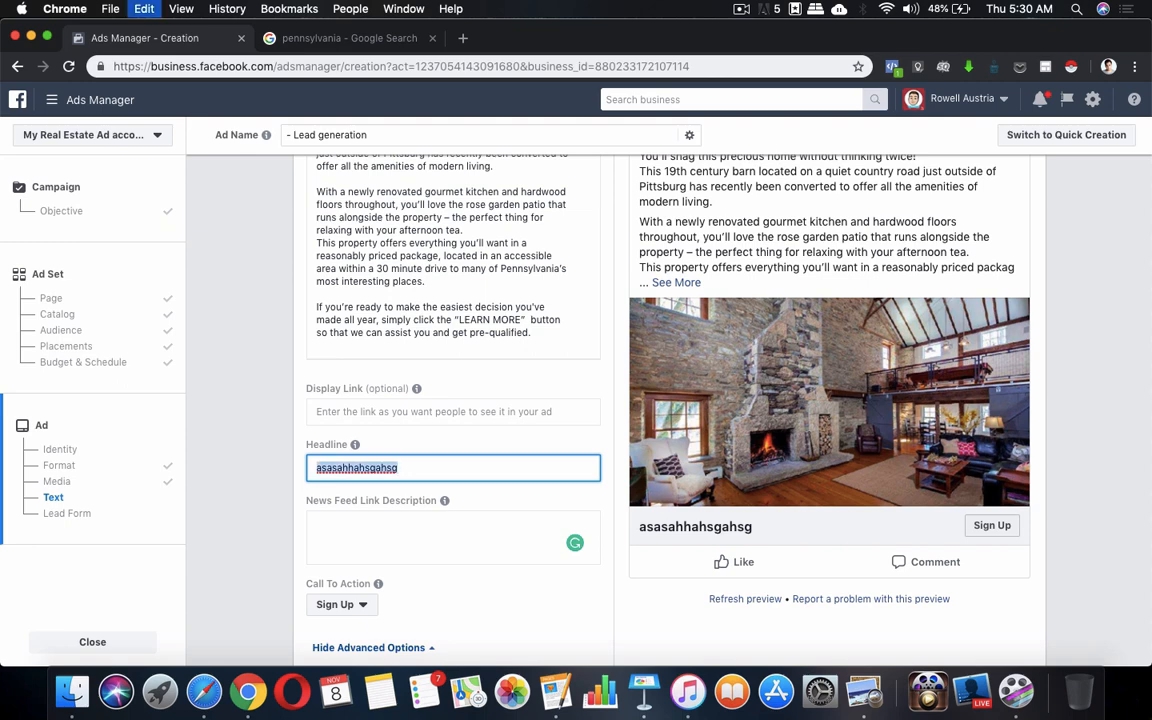
key("BackSpace")
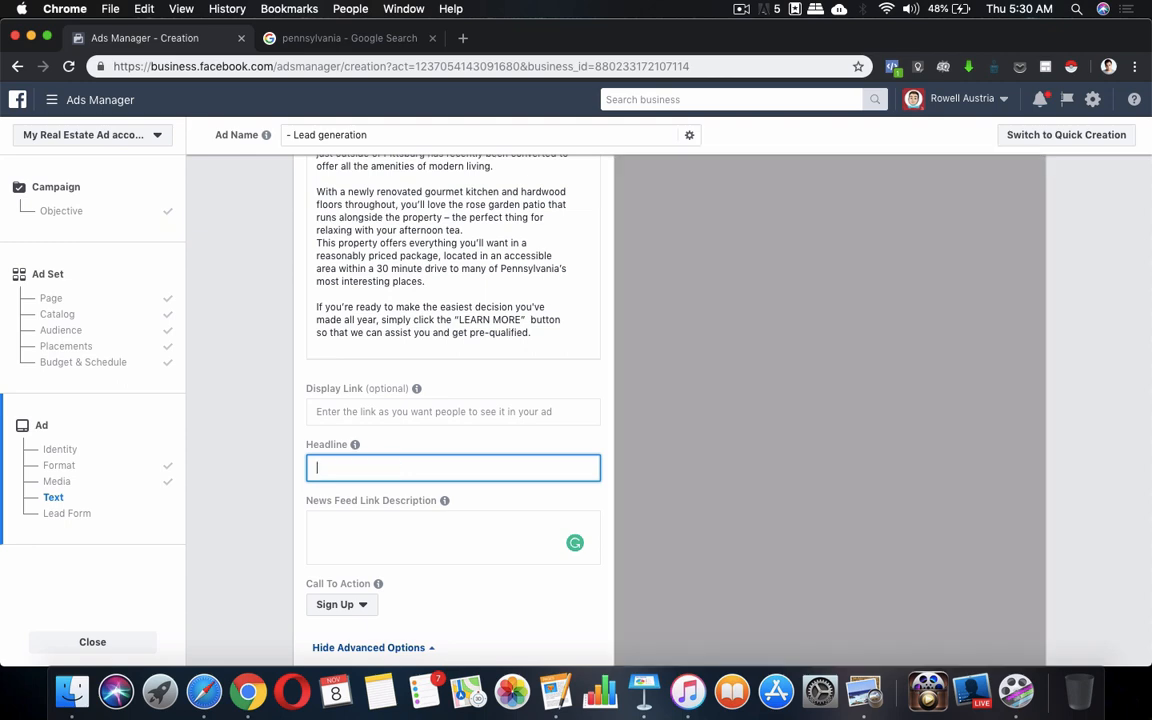
left_click(481, 443)
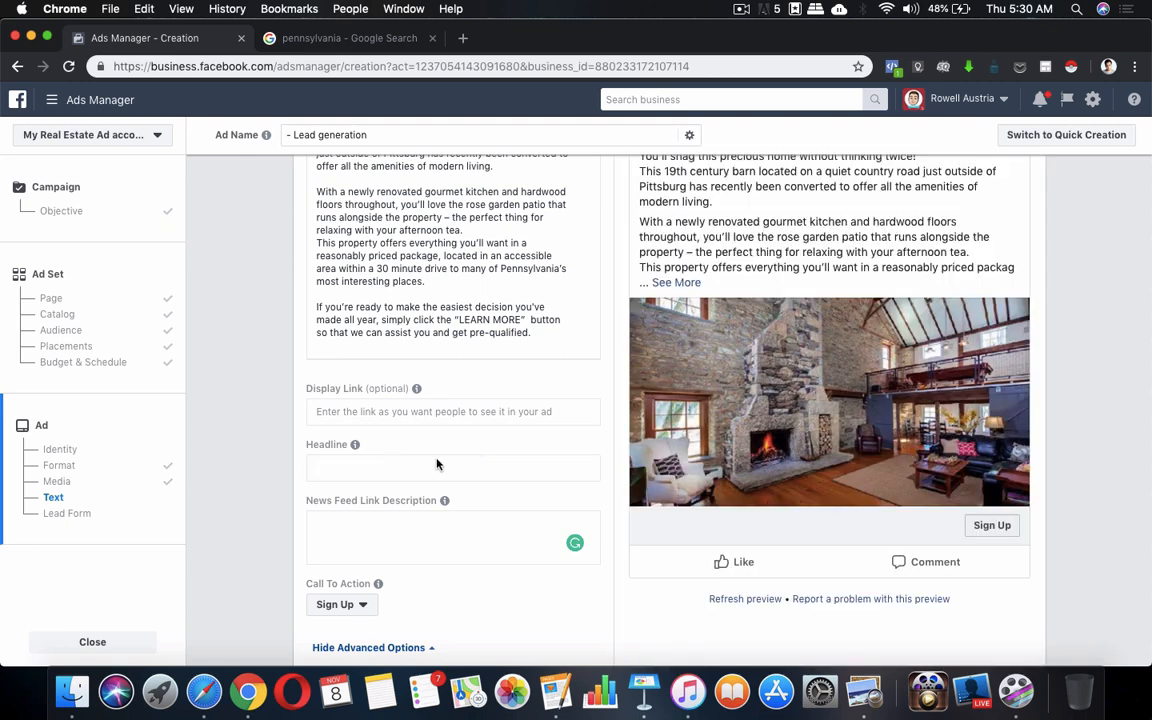
scroll(436, 463, "down", 3)
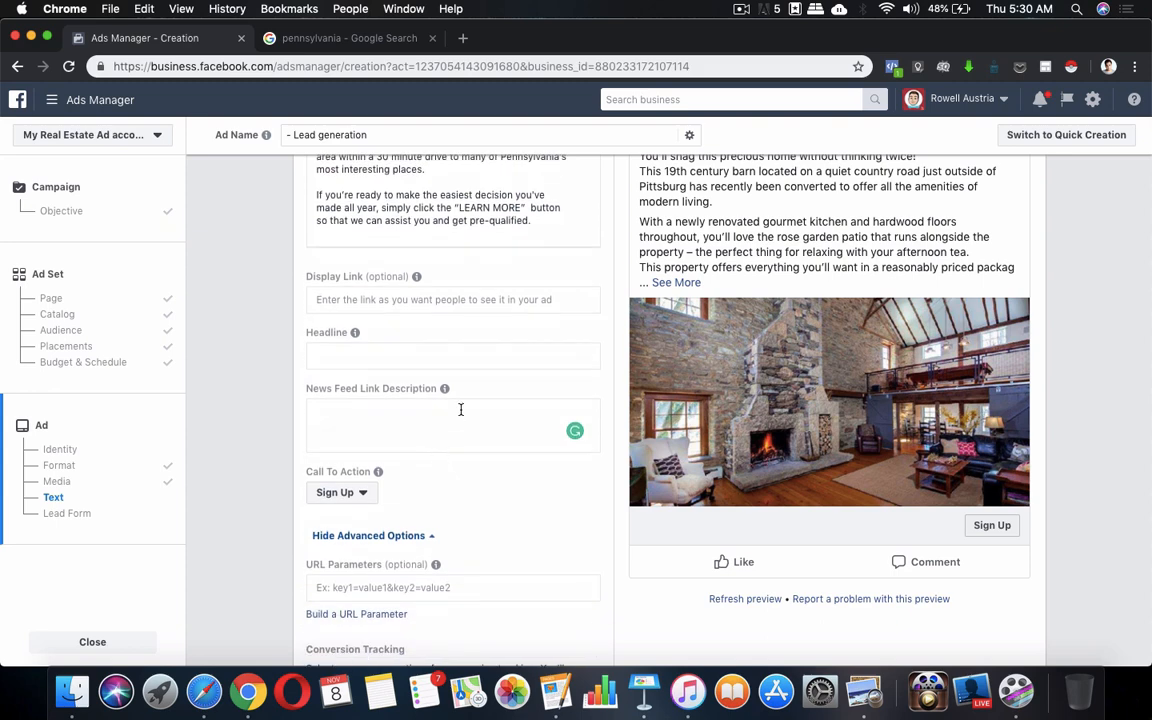
scroll(411, 473, "down", 2)
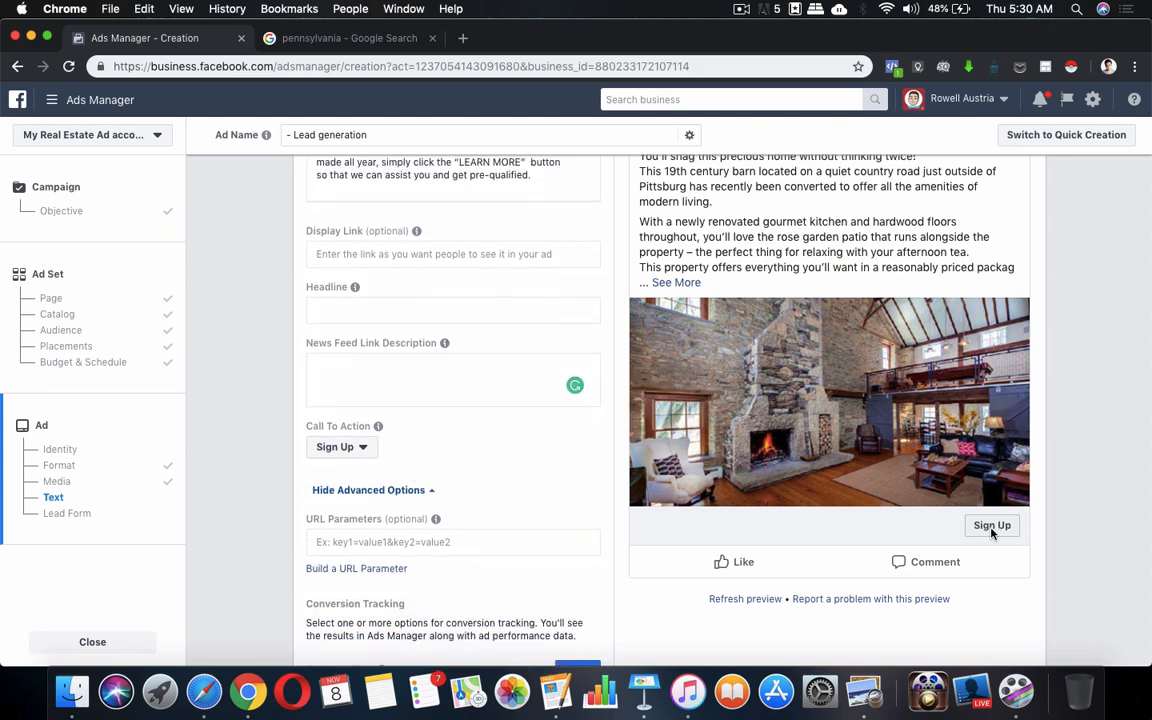
Check the ad copy document, then set the ad's call to action to Learn More
left_click(361, 450)
scroll(358, 440, "down", 3)
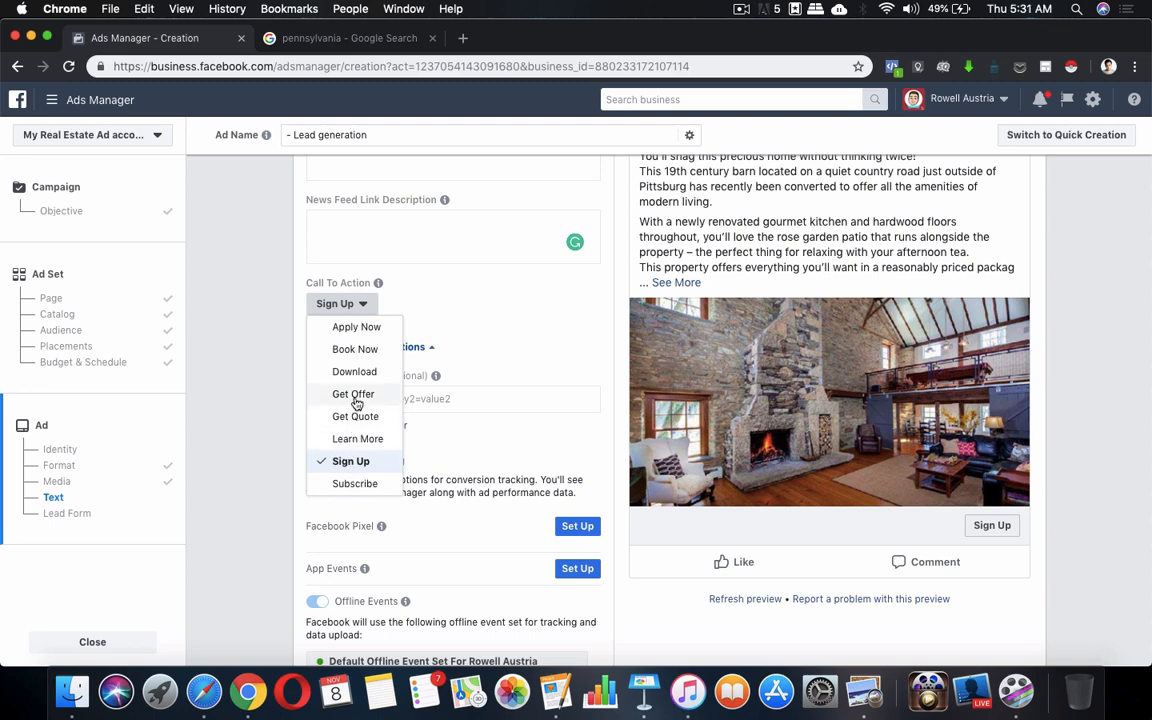
left_click(555, 693)
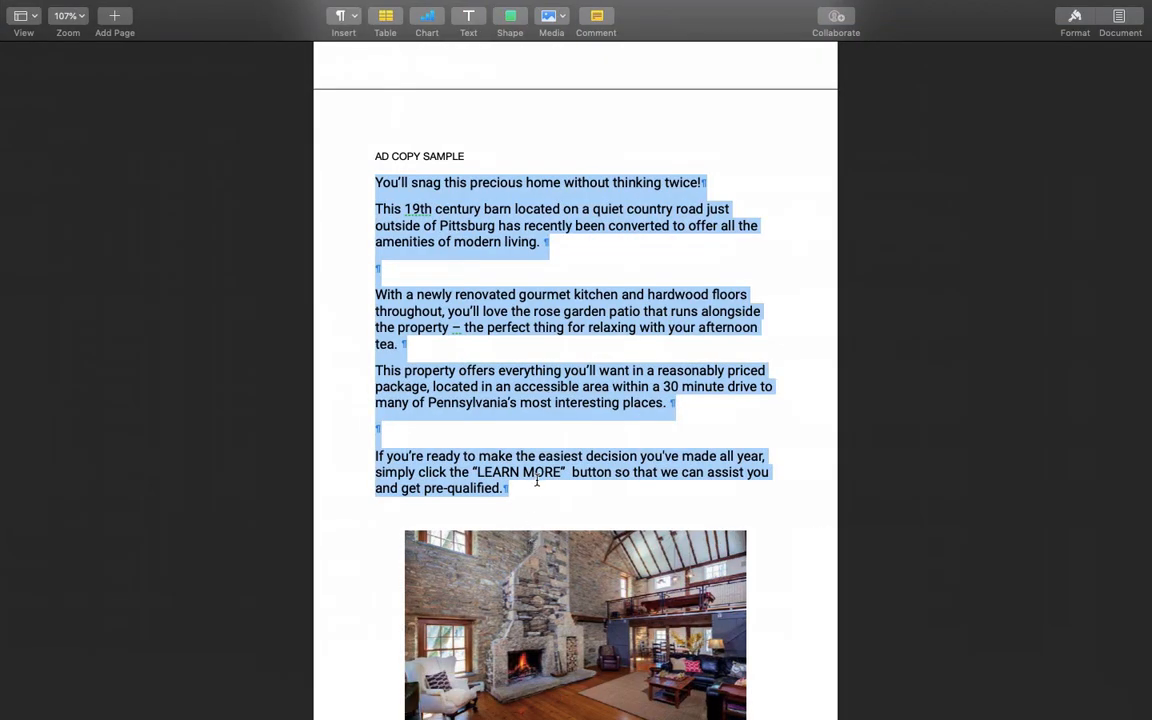
key("ctrl+Up")
left_click(447, 405)
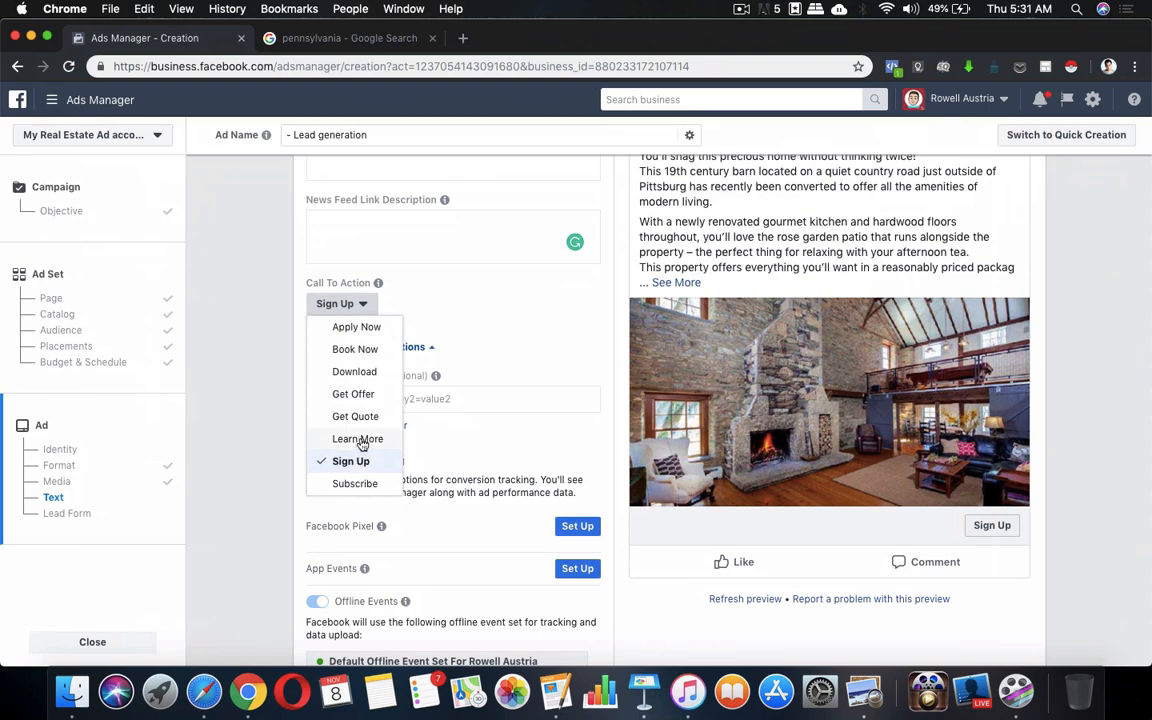
left_click(360, 441)
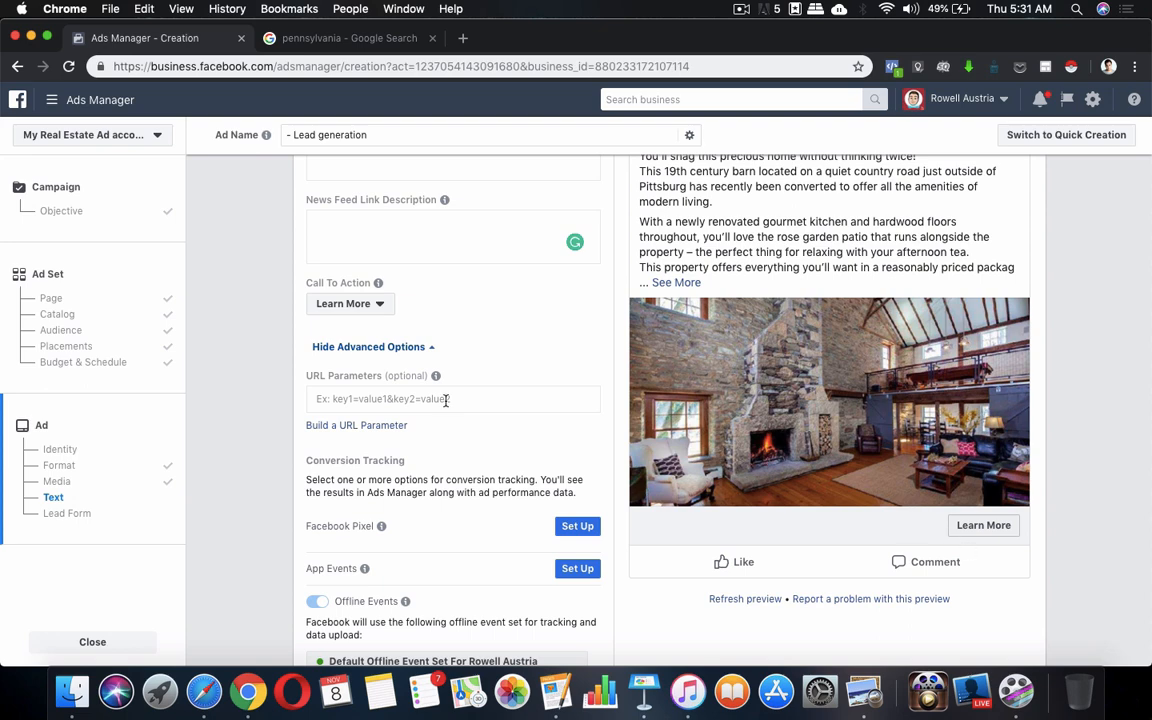
scroll(527, 393, "up", 3)
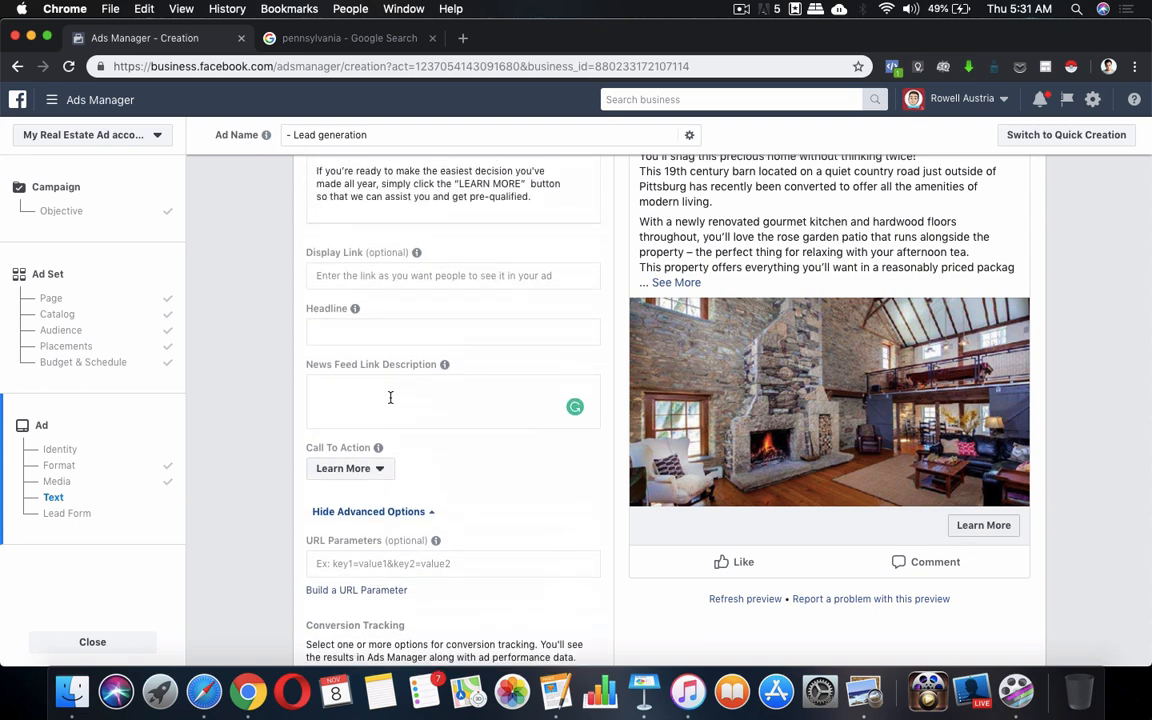
Replace the leftover 'Click here' headline text with 'New Home in Pennsylvania is now FOR SALE'
left_click(414, 332)
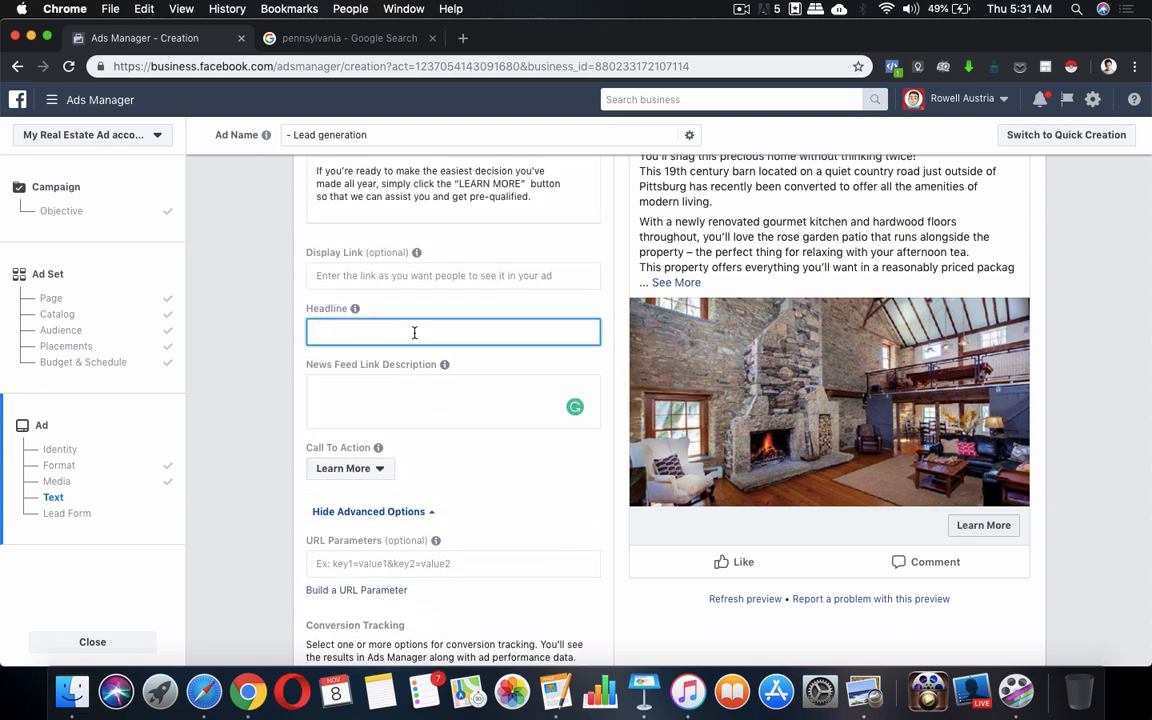
type("Click t")
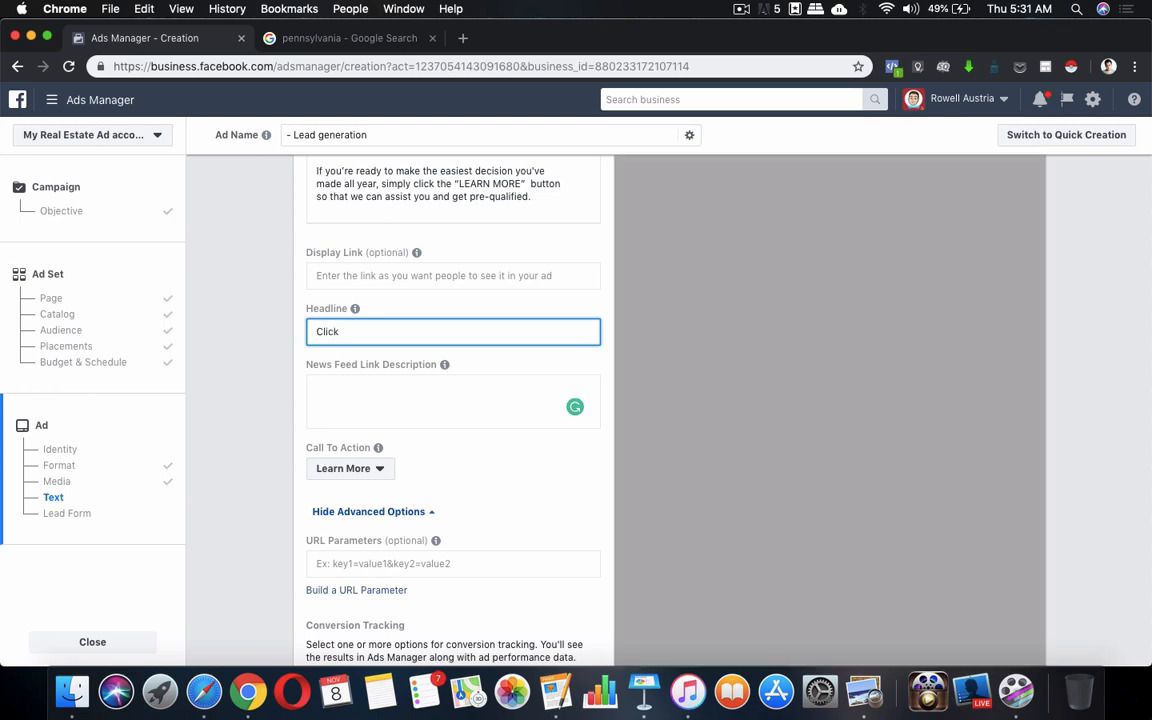
type("here ->")
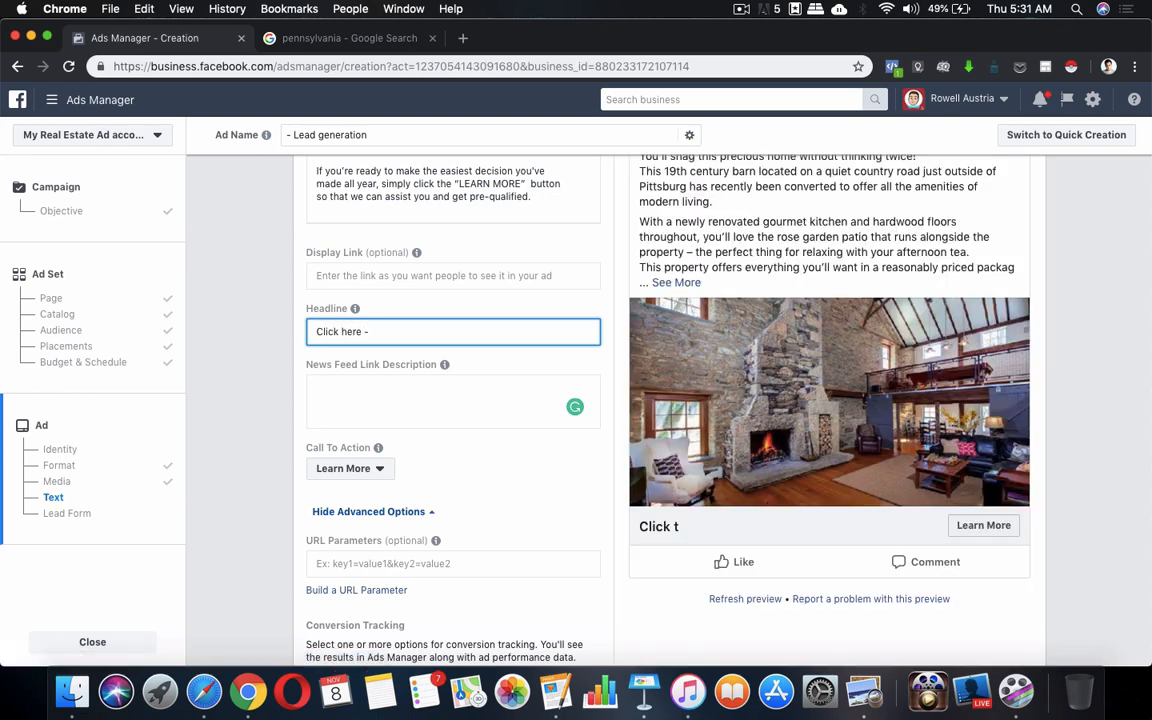
left_click(311, 330)
left_click(316, 330)
type("New ")
type("Home in")
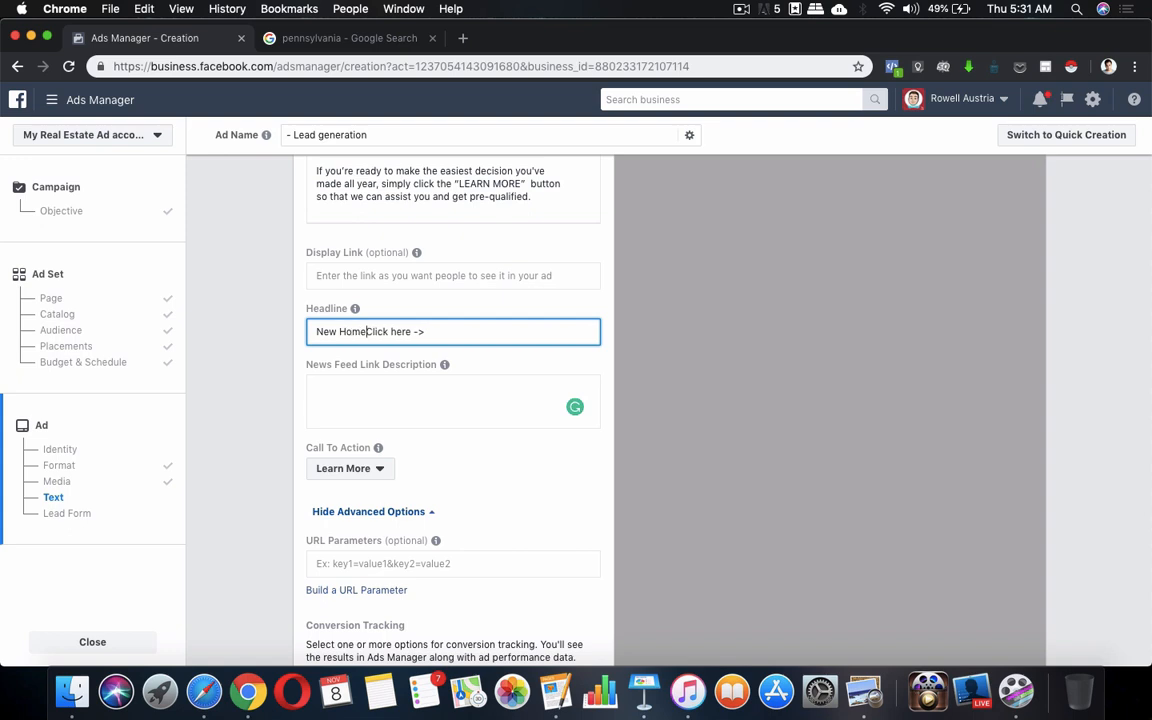
type(" O")
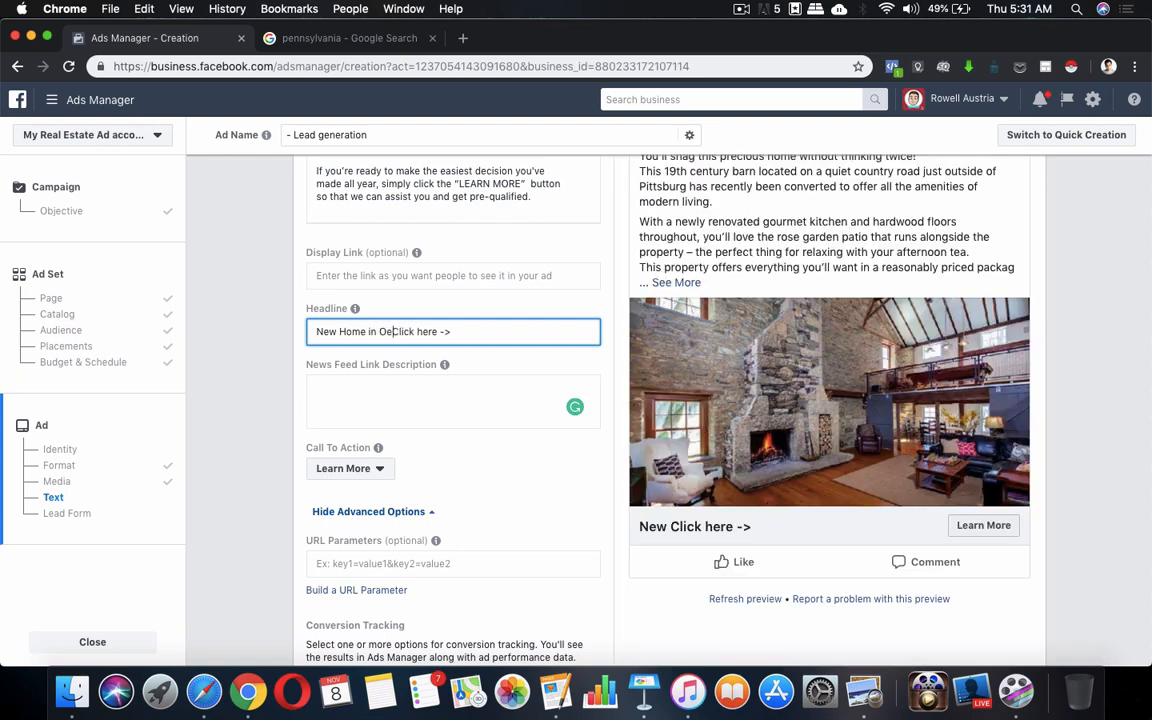
type("enns")
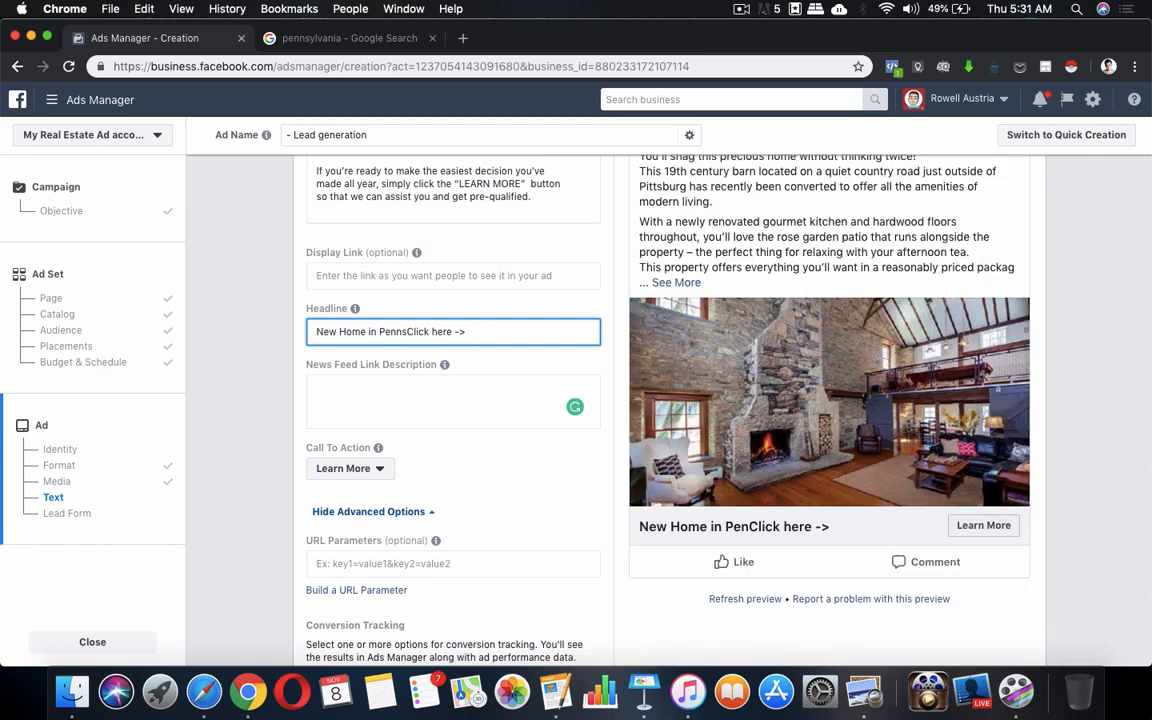
type("ylva")
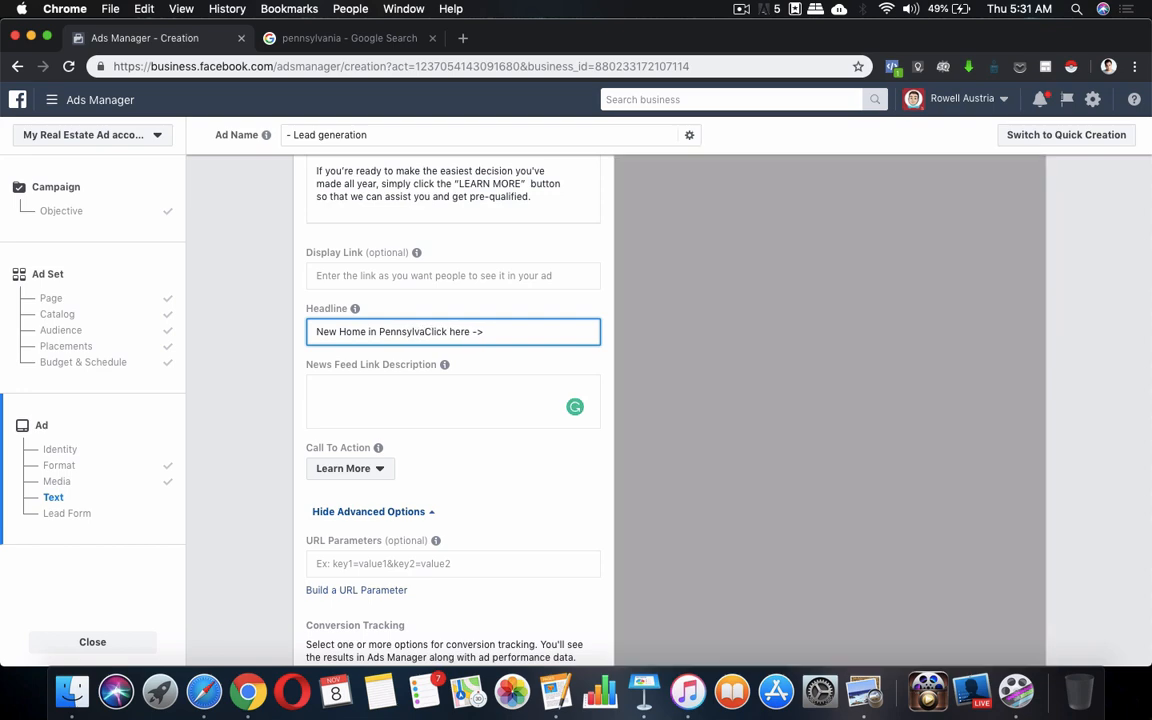
type("nia")
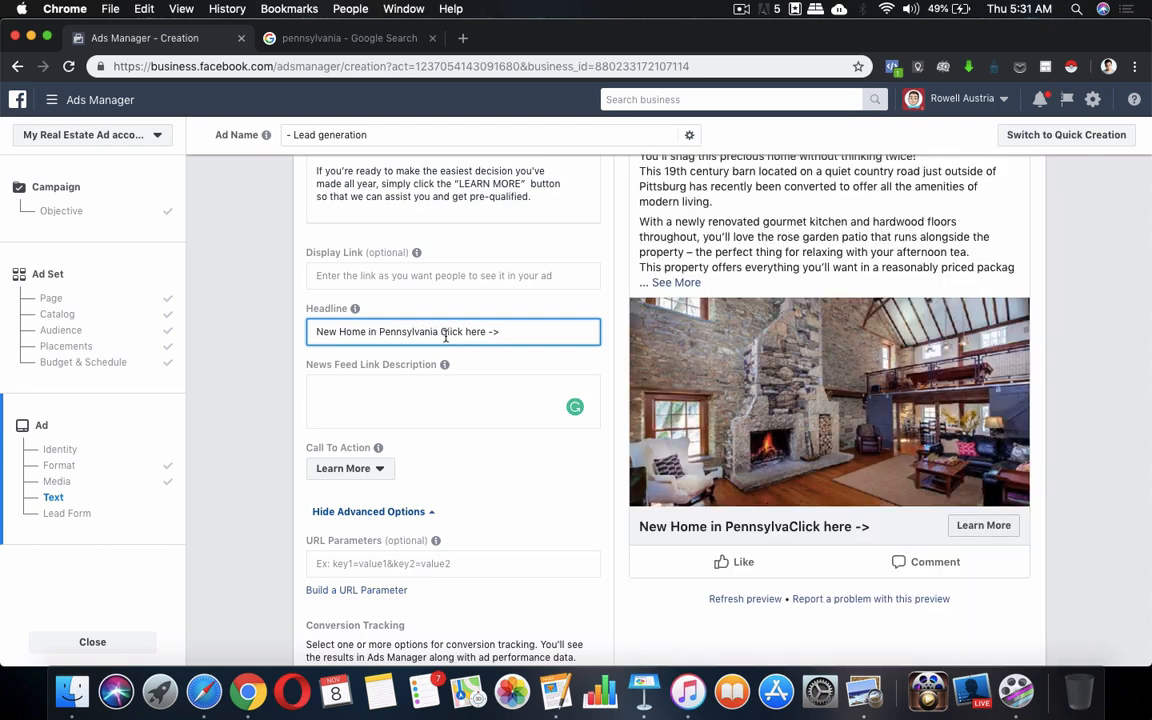
left_click(510, 331, "shift")
key("BackSpace")
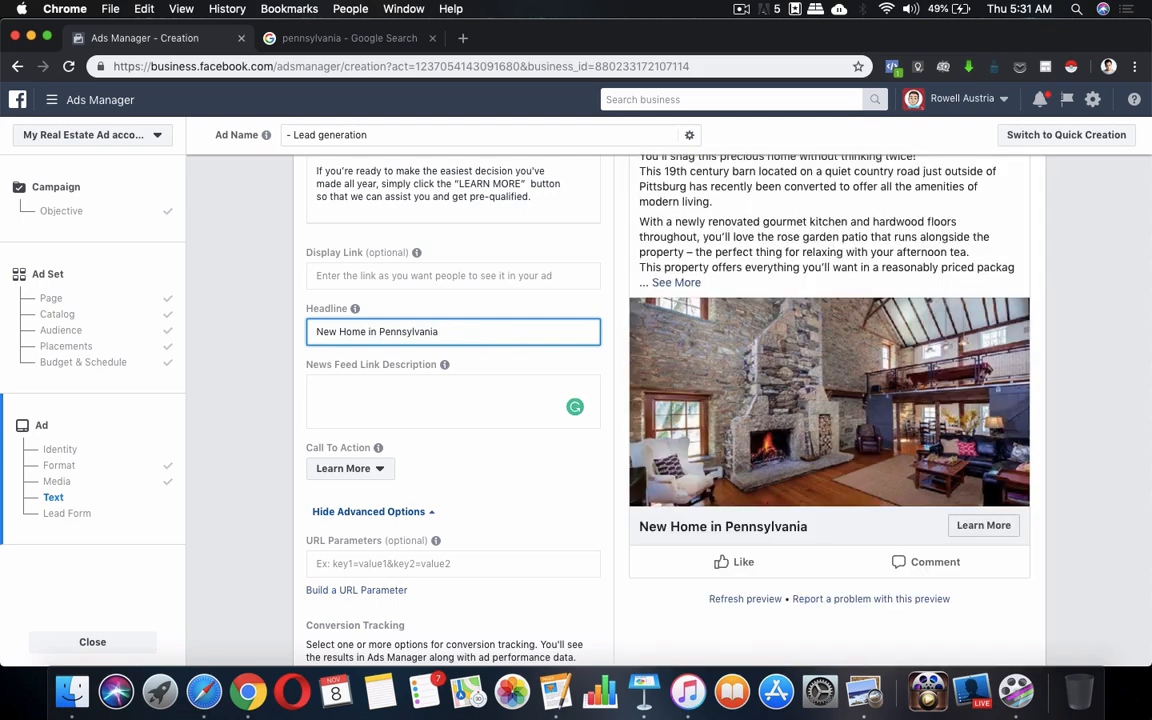
type("! Click here to")
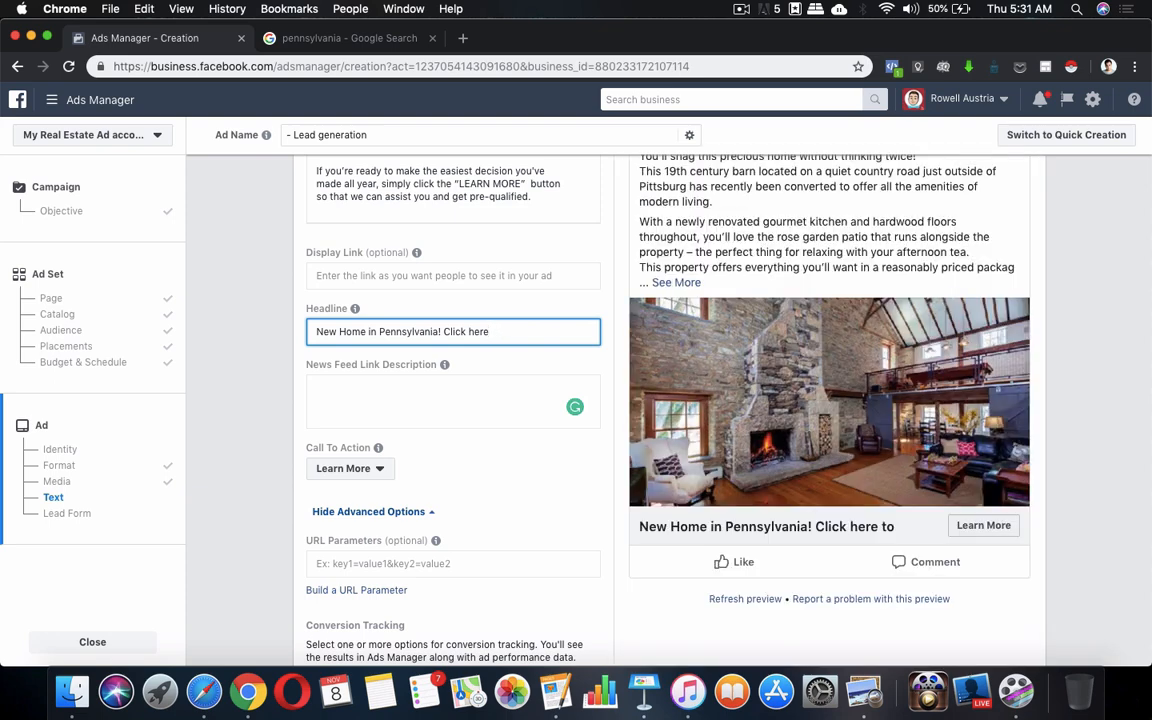
key("BackSpace")
key("BackSpace")
key("BackSpace")
key("BackSpace")
key("BackSpace")
key("BackSpace")
key("BackSpace")
key("BackSpace")
key("BackSpace")
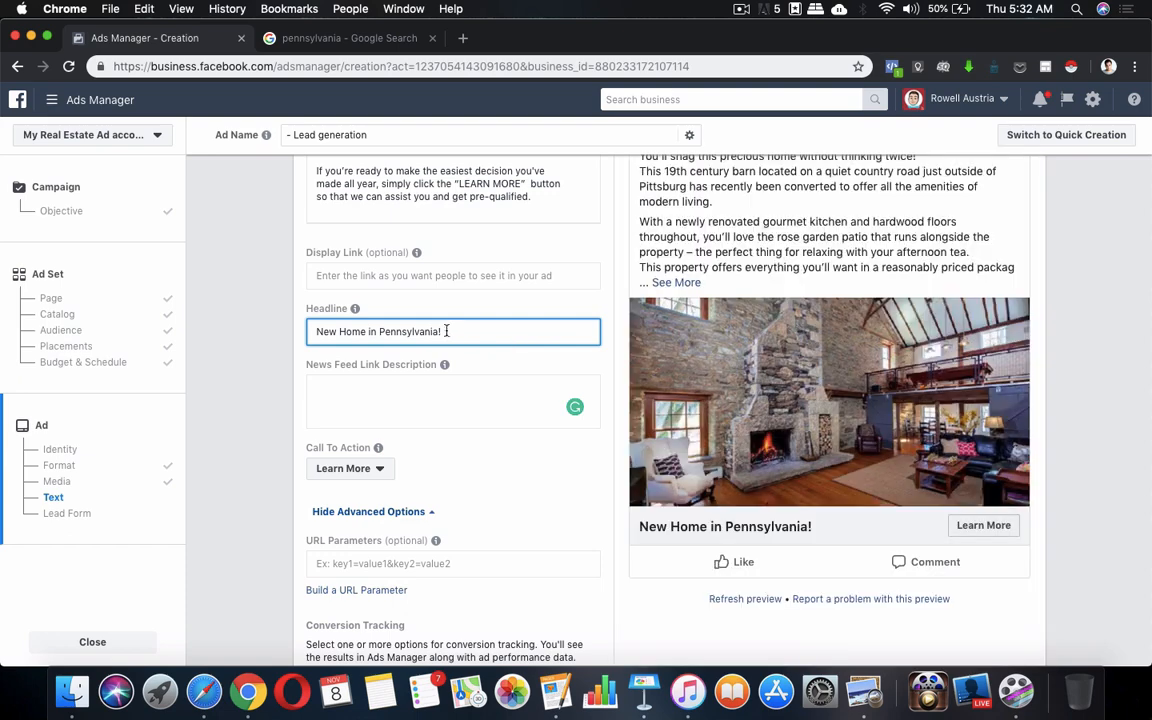
key("BackSpace")
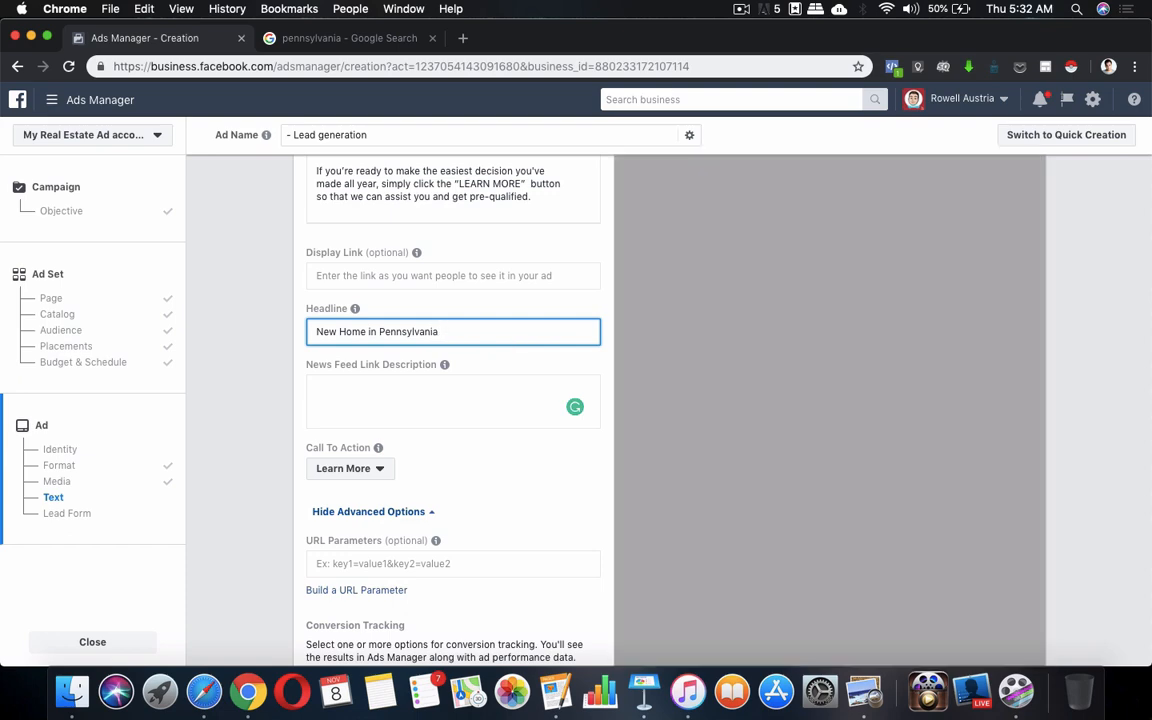
type("is")
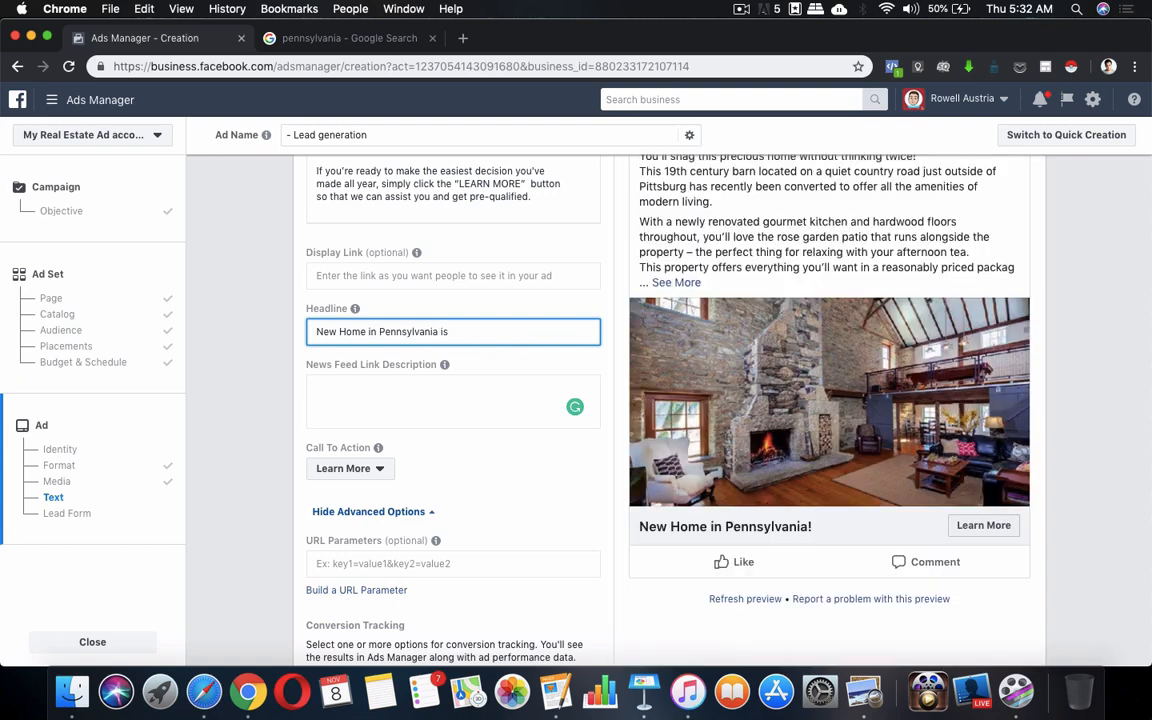
type(" now F")
type(" FOR SALE!")
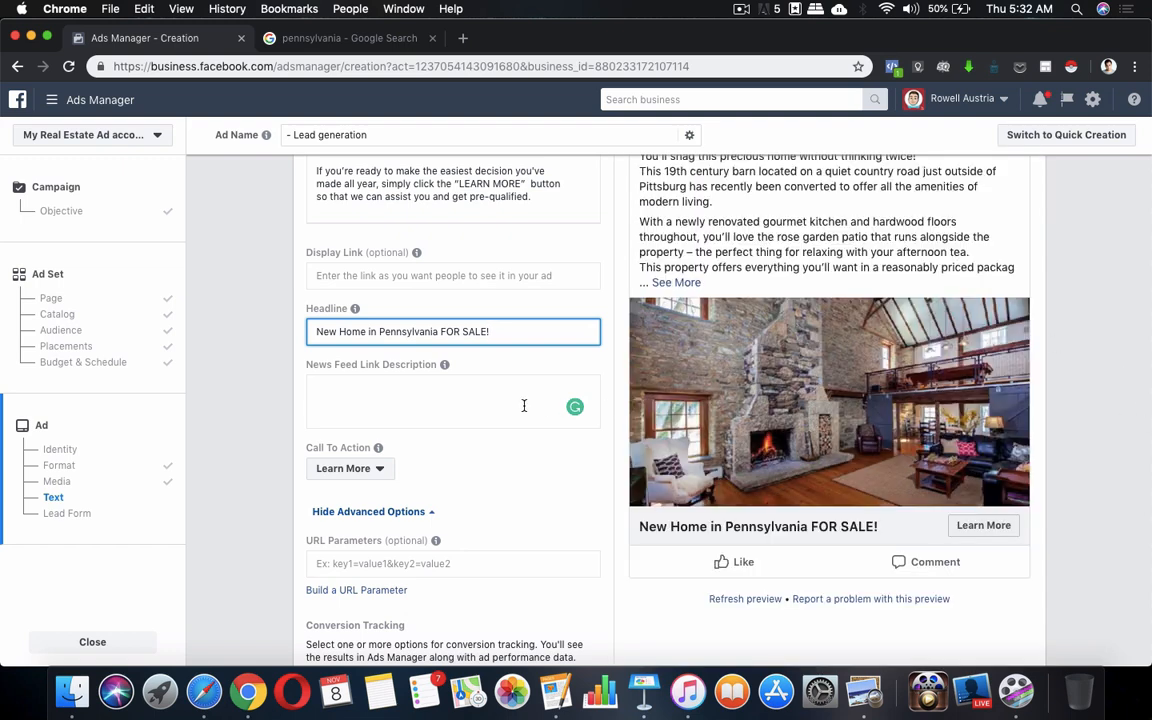
Scroll through the ad text and preview down to the Lead Form section showing SAMPLE FORM #1
scroll(524, 404, "up", 1)
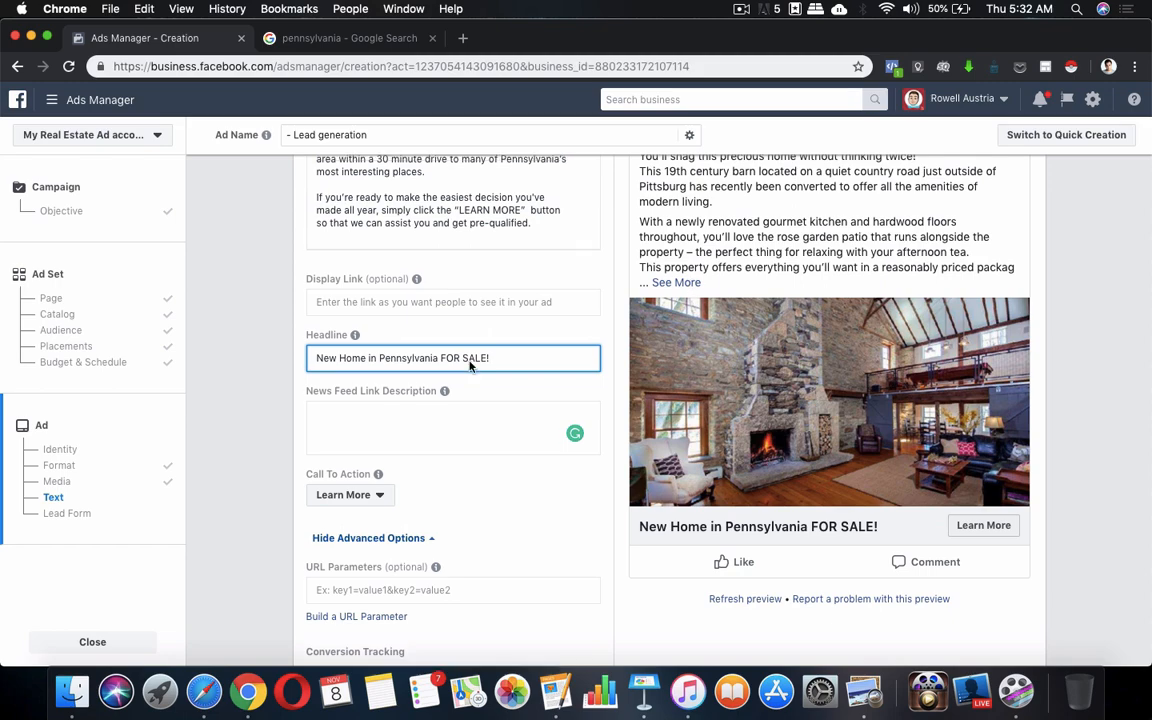
scroll(470, 365, "up", 5)
scroll(470, 365, "up", 2)
scroll(478, 452, "down", 5)
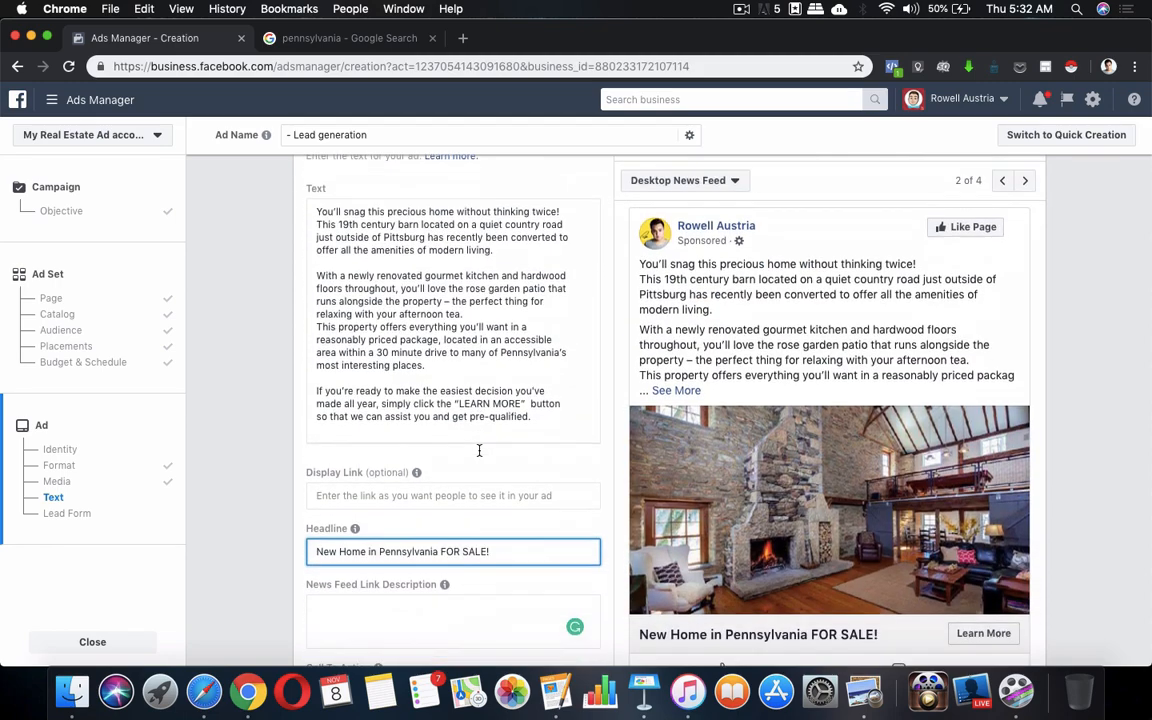
scroll(486, 486, "down", 5)
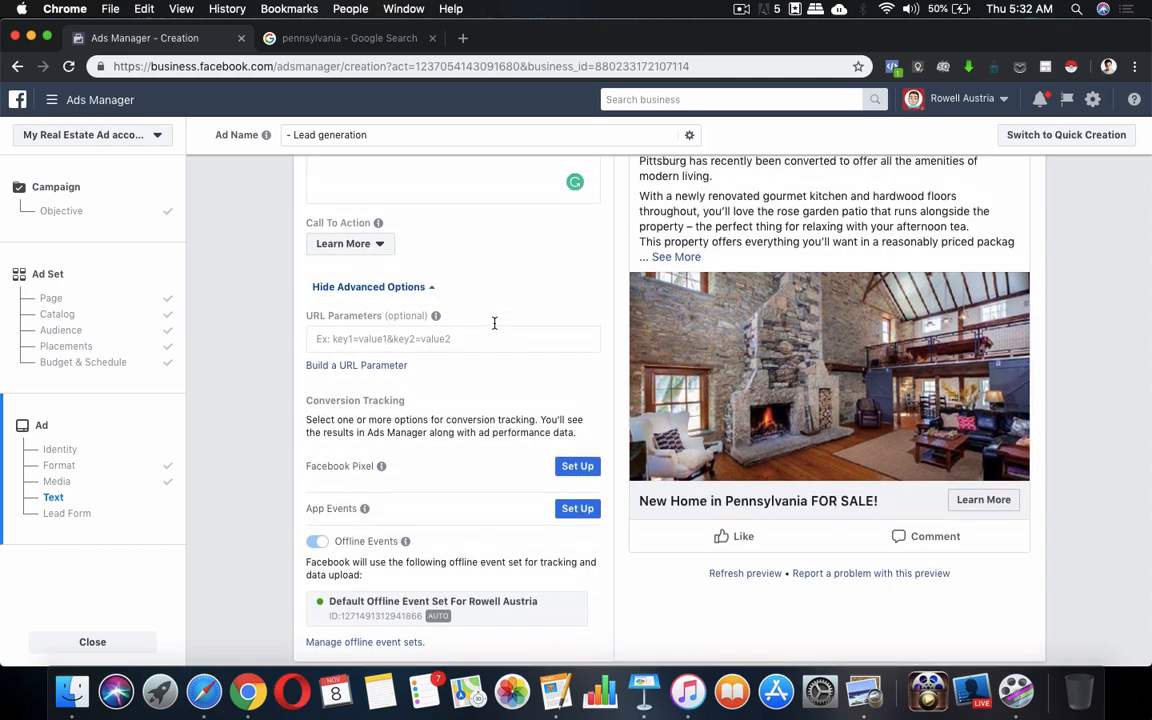
scroll(494, 325, "up", 5)
scroll(483, 361, "up", 3)
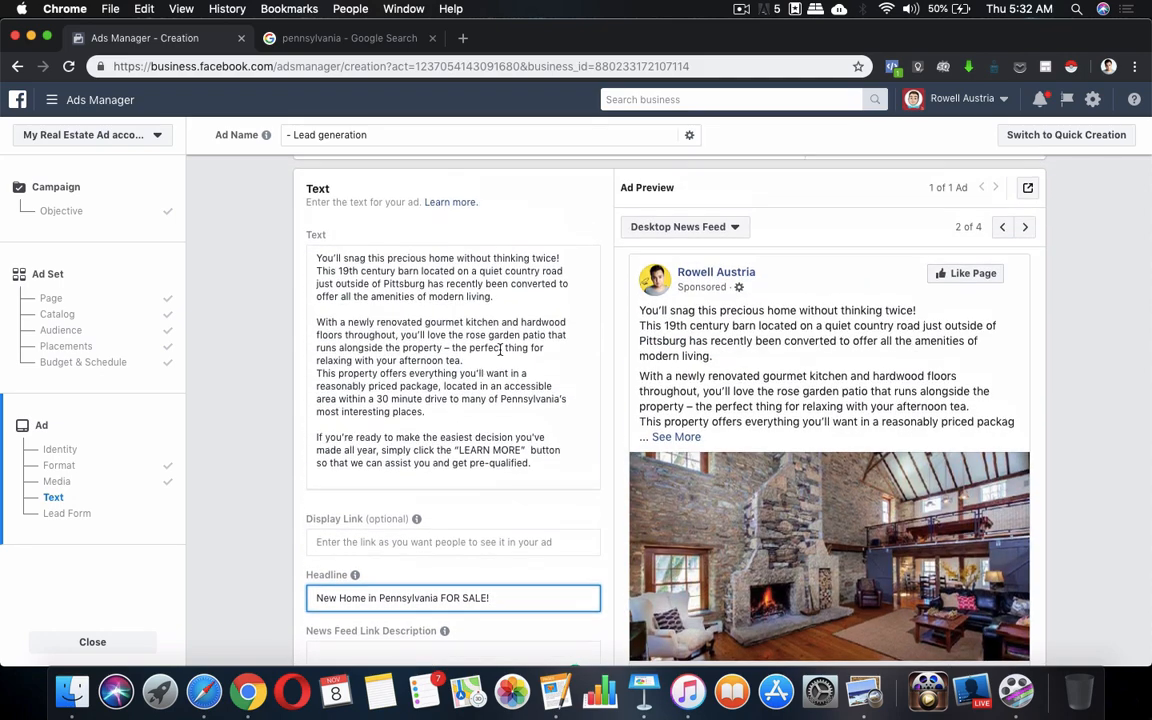
scroll(485, 360, "down", 4)
scroll(400, 430, "down", 4)
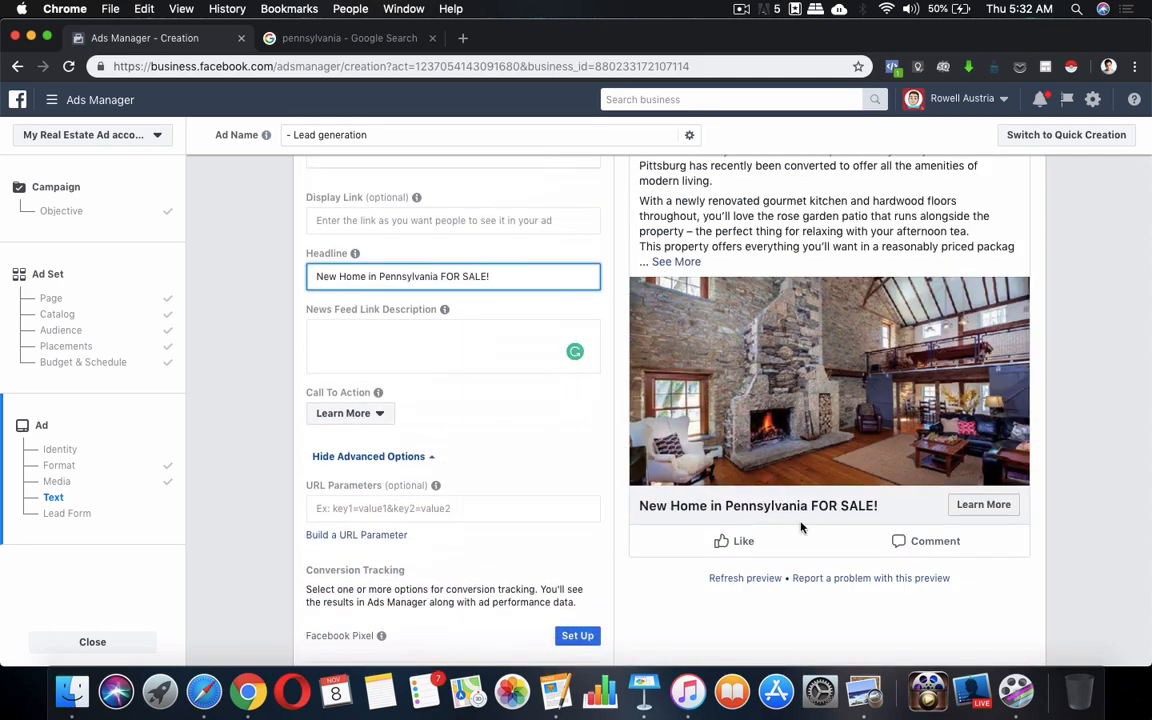
scroll(441, 572, "down", 1)
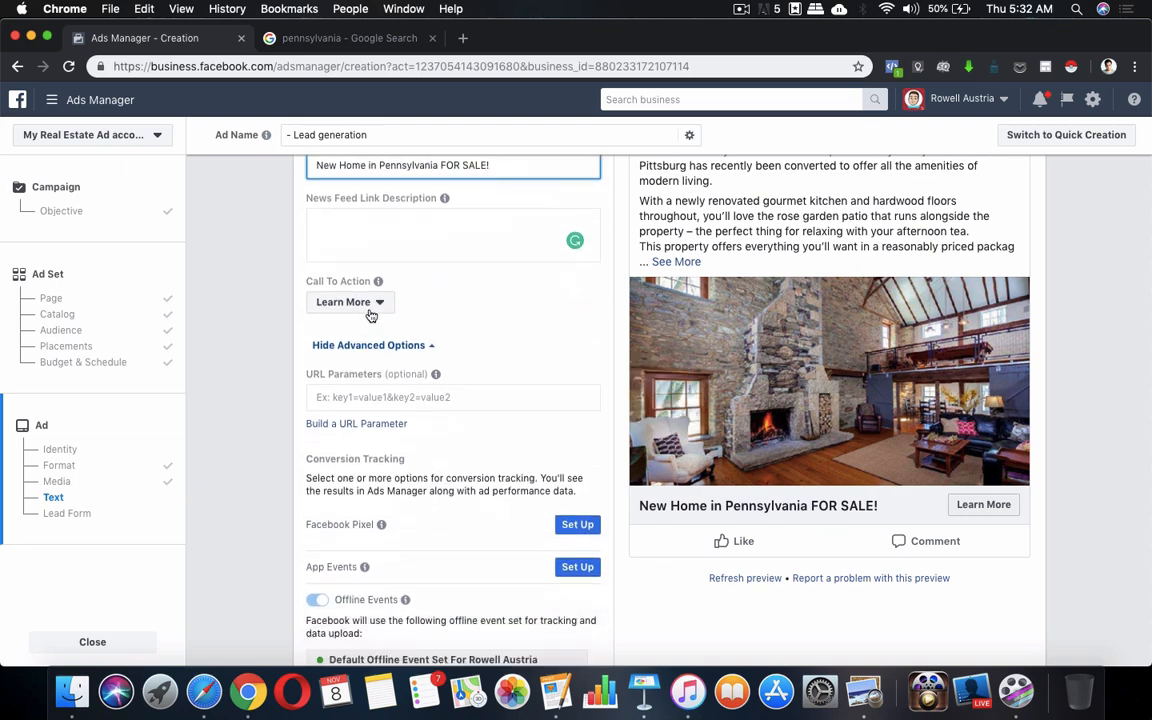
scroll(508, 366, "down", 4)
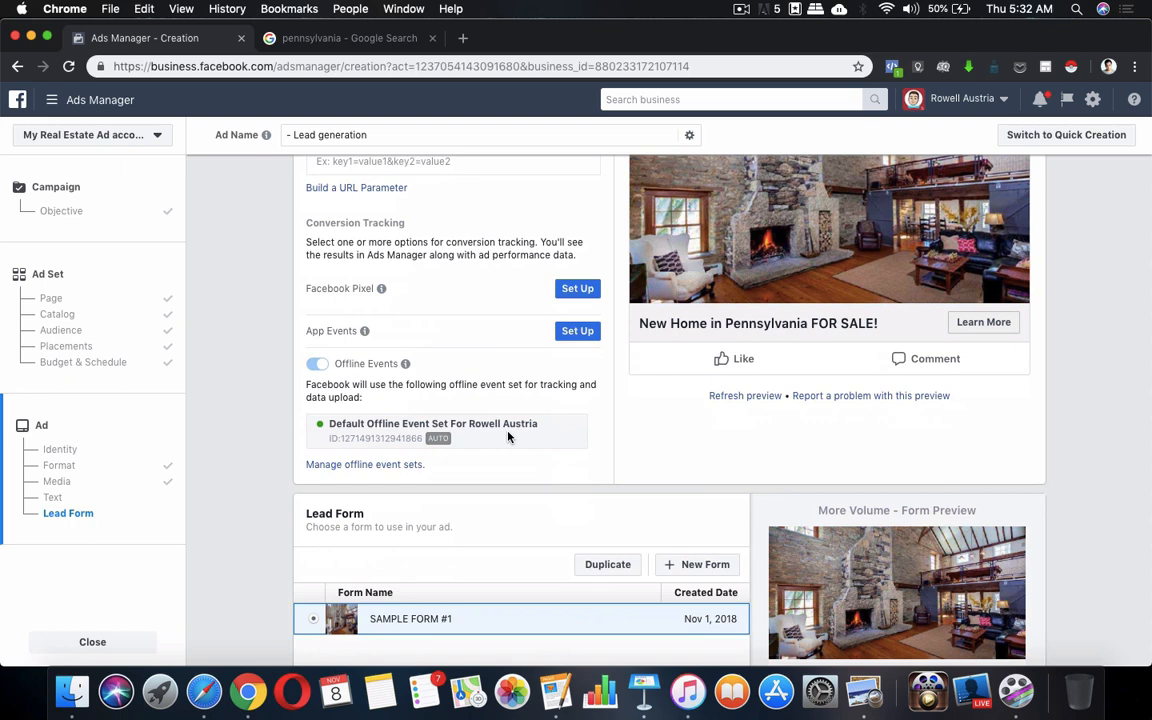
scroll(508, 436, "down", 4)
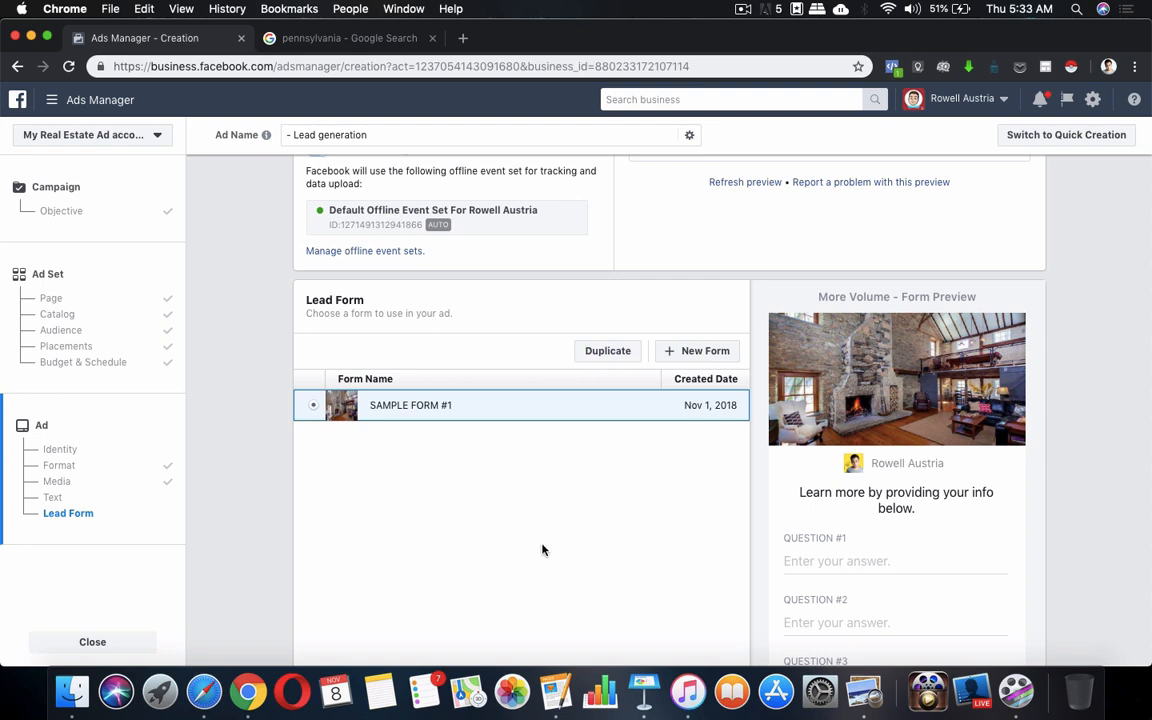
Create a new lead form and replace its default title with 'Pennsylvania Form'
left_click(706, 359)
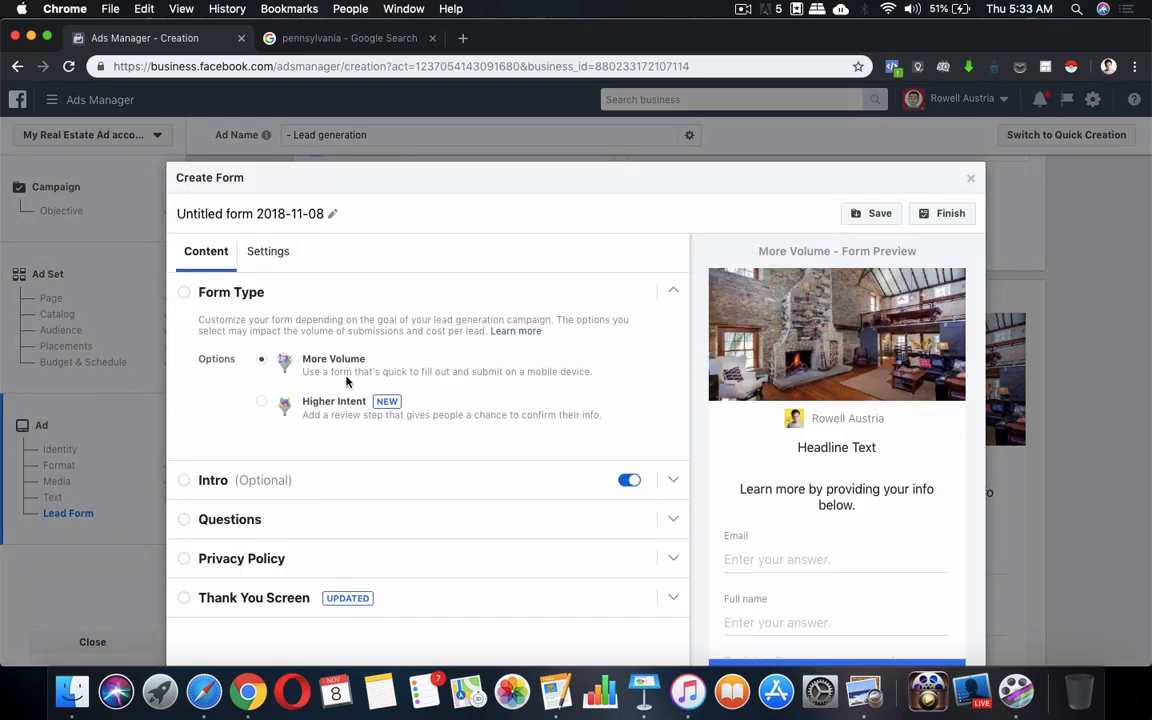
left_click(313, 215)
key("super+a")
type("Form")
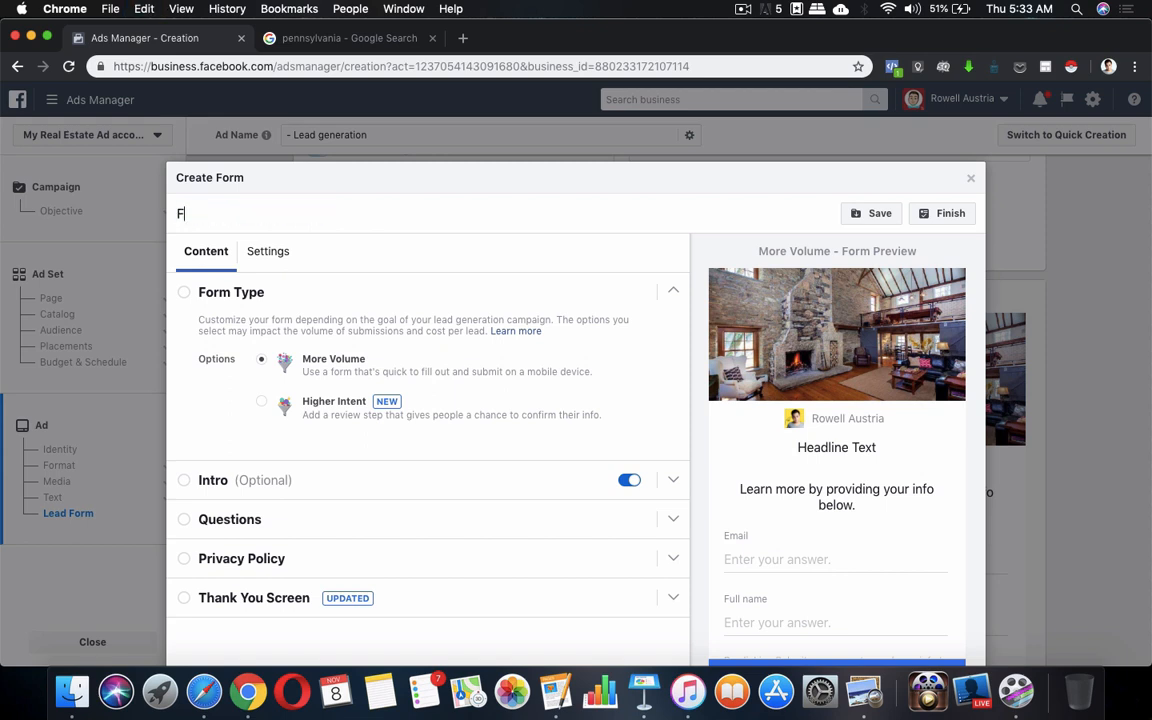
key("BackSpace")
key("BackSpace")
key("BackSpace")
key("BackSpace")
type("Pen")
type("s")
type("nsy")
type("lvania Form")
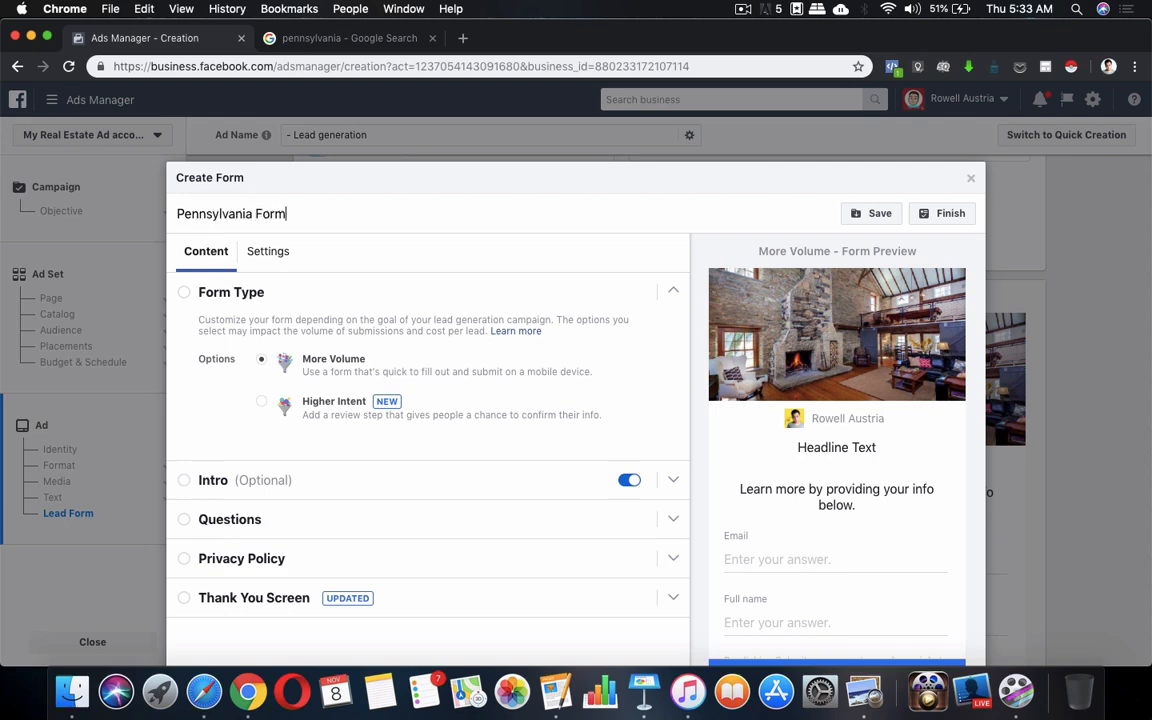
left_click(743, 9)
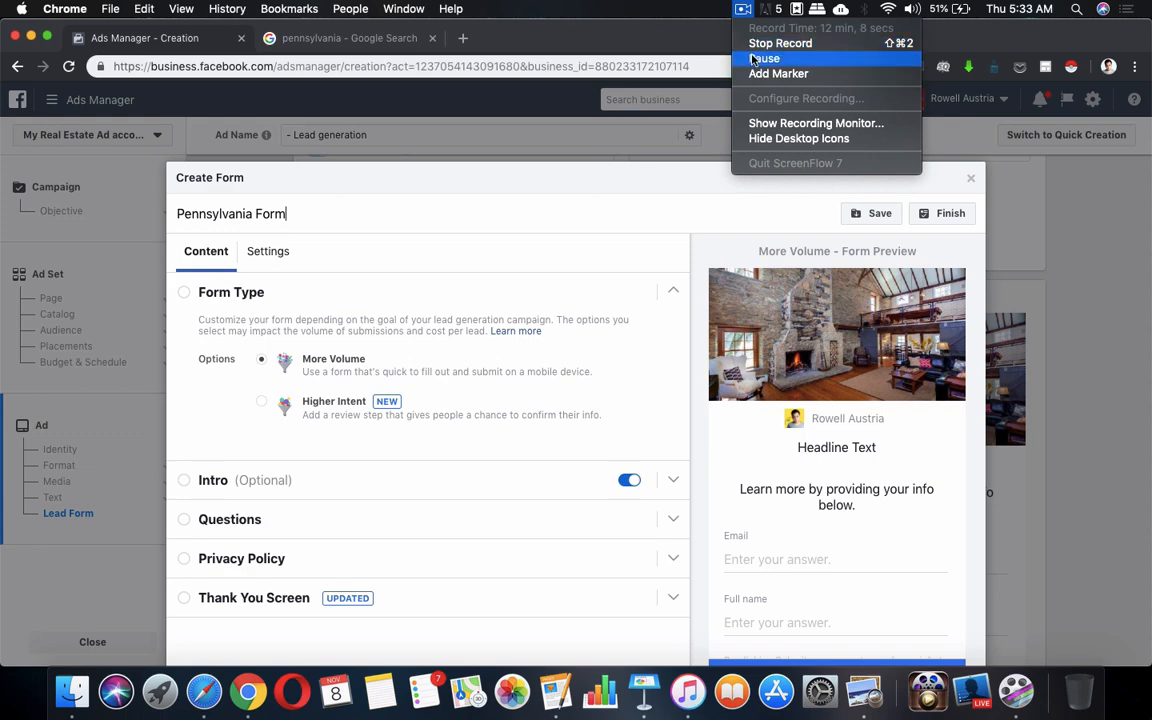
left_click(765, 59)
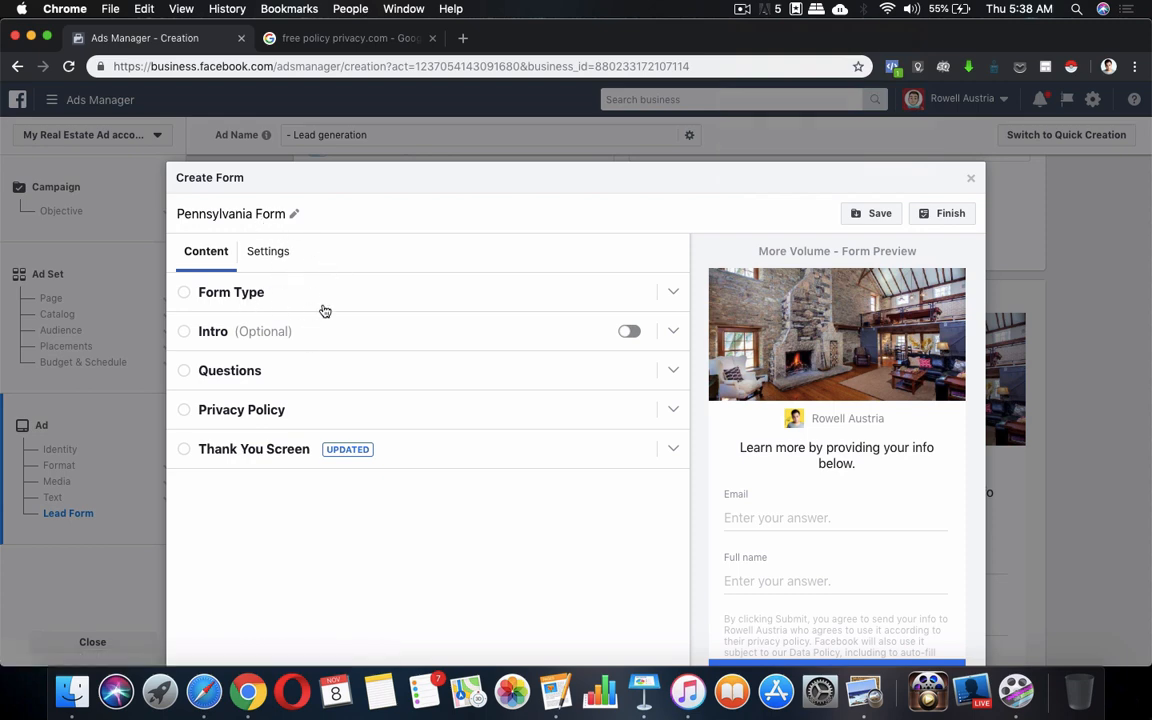
Glance at Form Type and Intro, then expand Questions and place the cursor in its Headline field
left_click(196, 296)
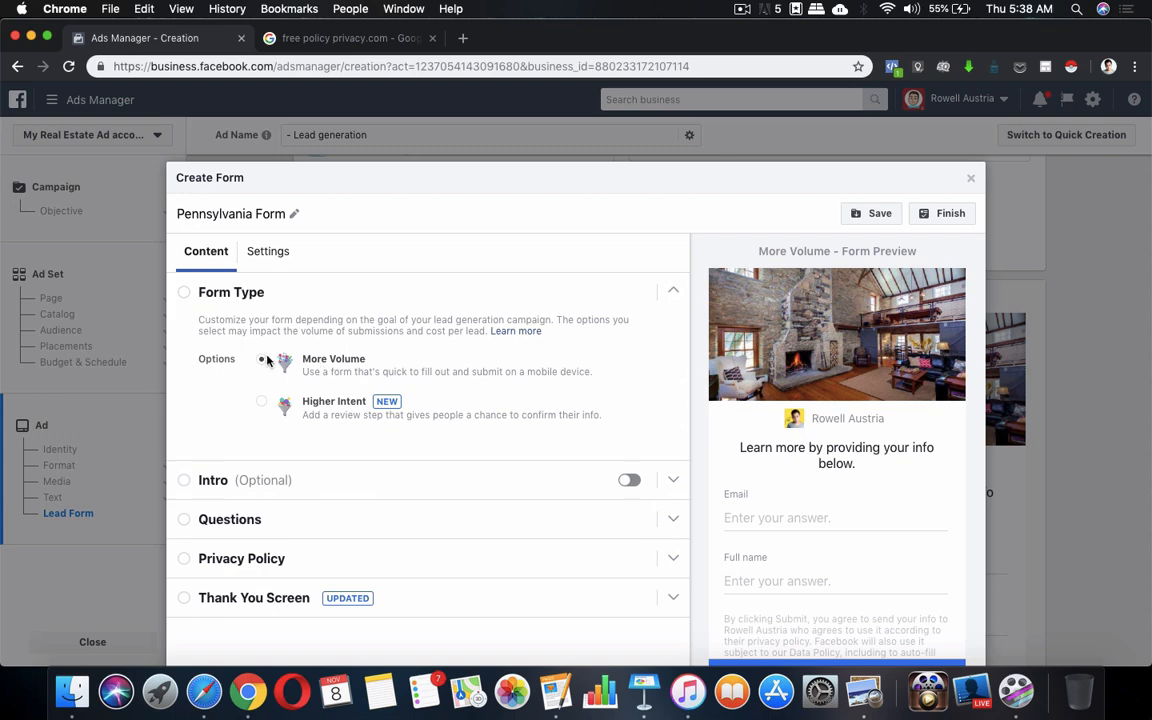
left_click(191, 294)
left_click(193, 329)
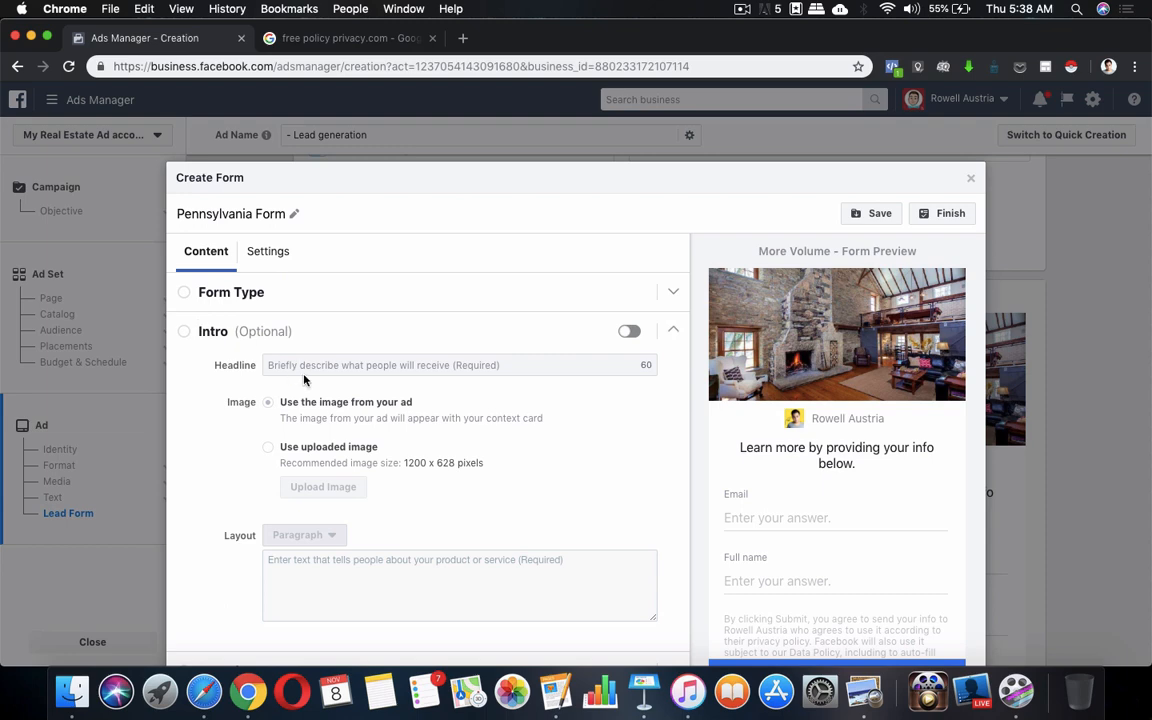
left_click(197, 338)
left_click(187, 372)
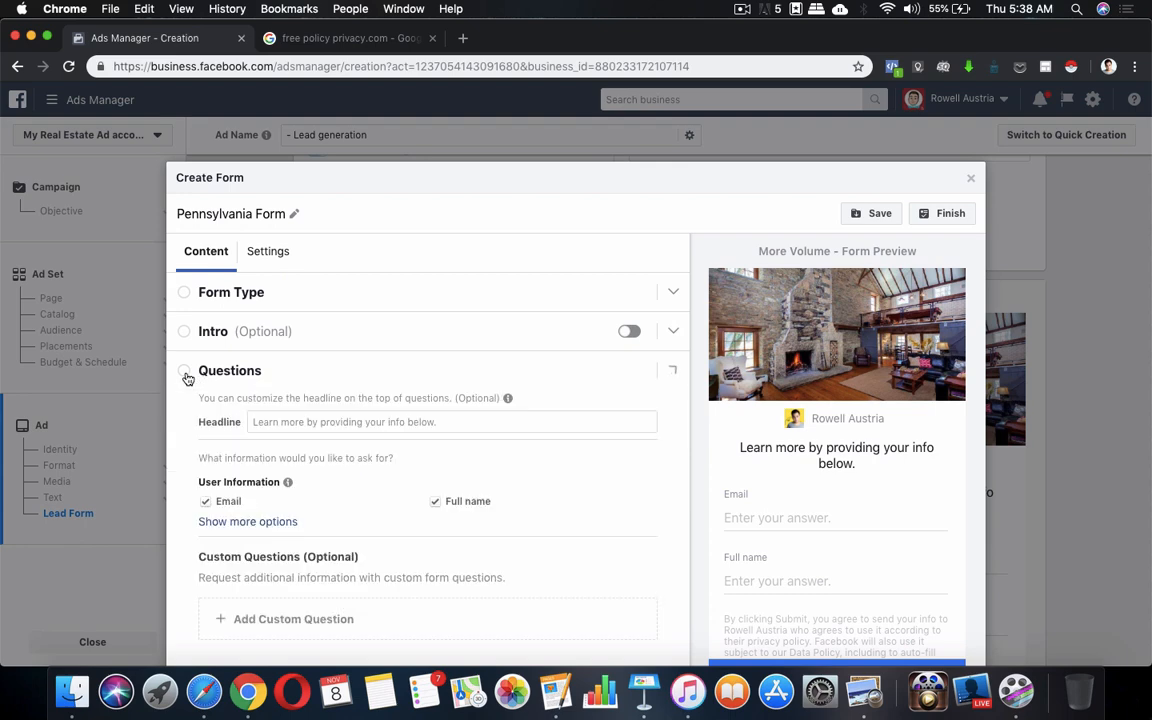
left_click(334, 422)
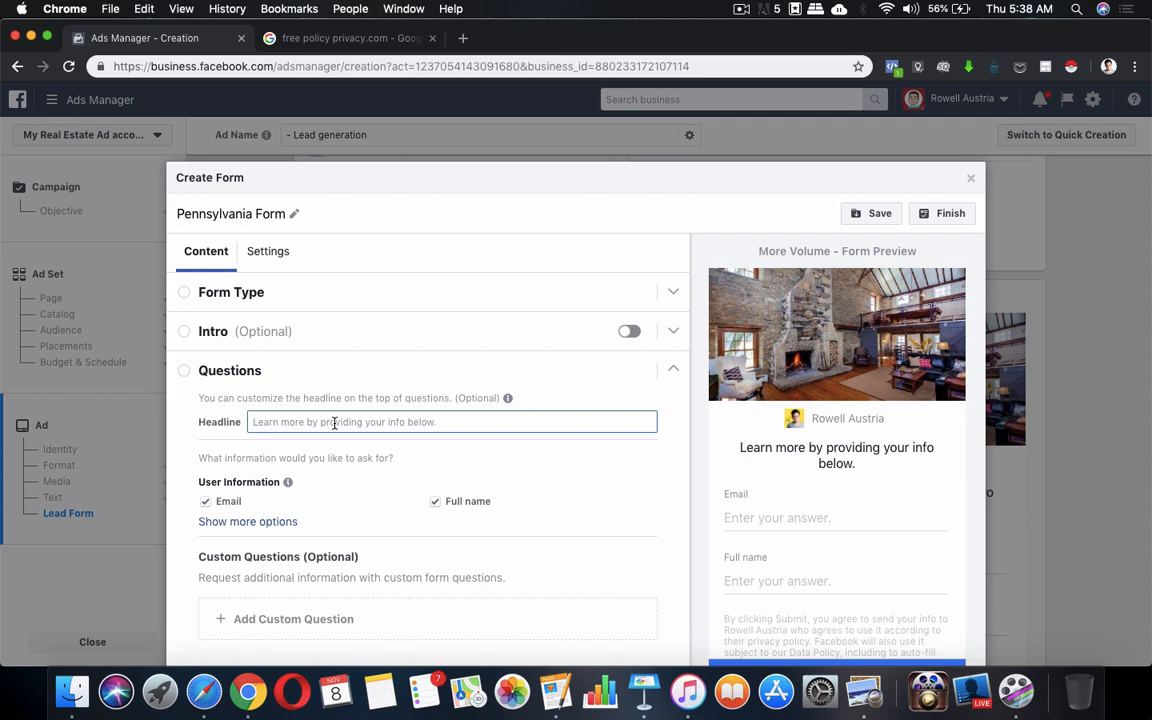
Enter 'Get pre-qualified by providing your info. below' as the headline, inserting 'pre-' before 'qualified'
type("Get qualified")
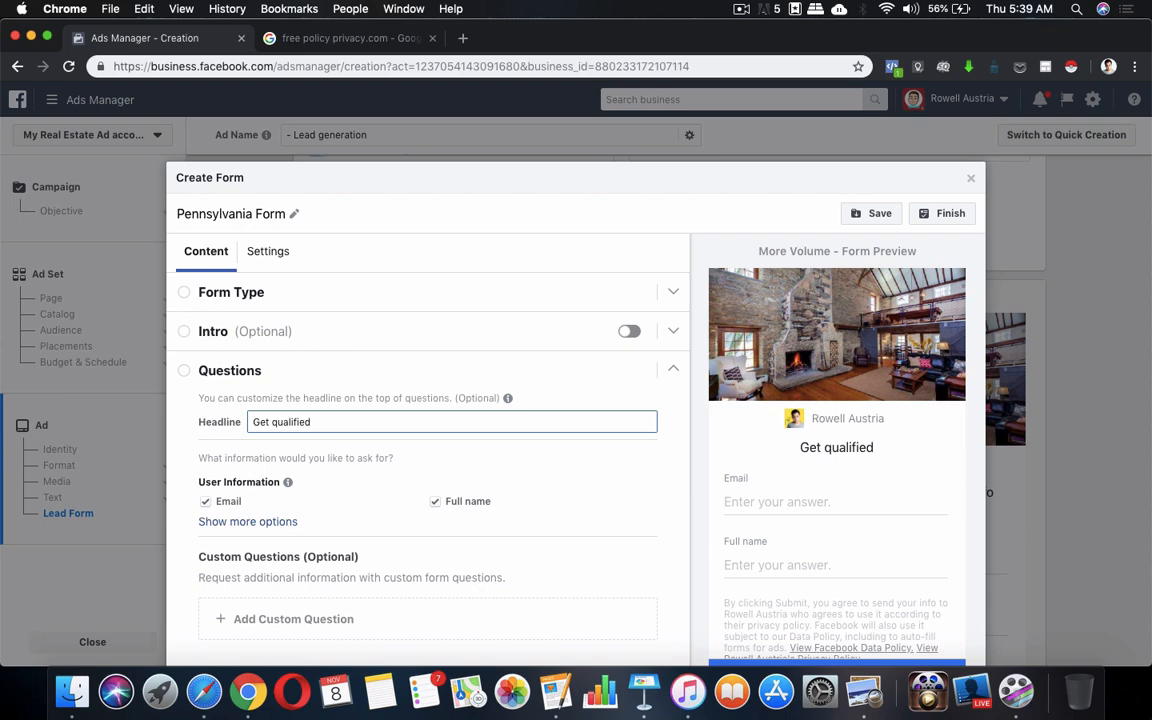
left_click(272, 422)
type("pre-")
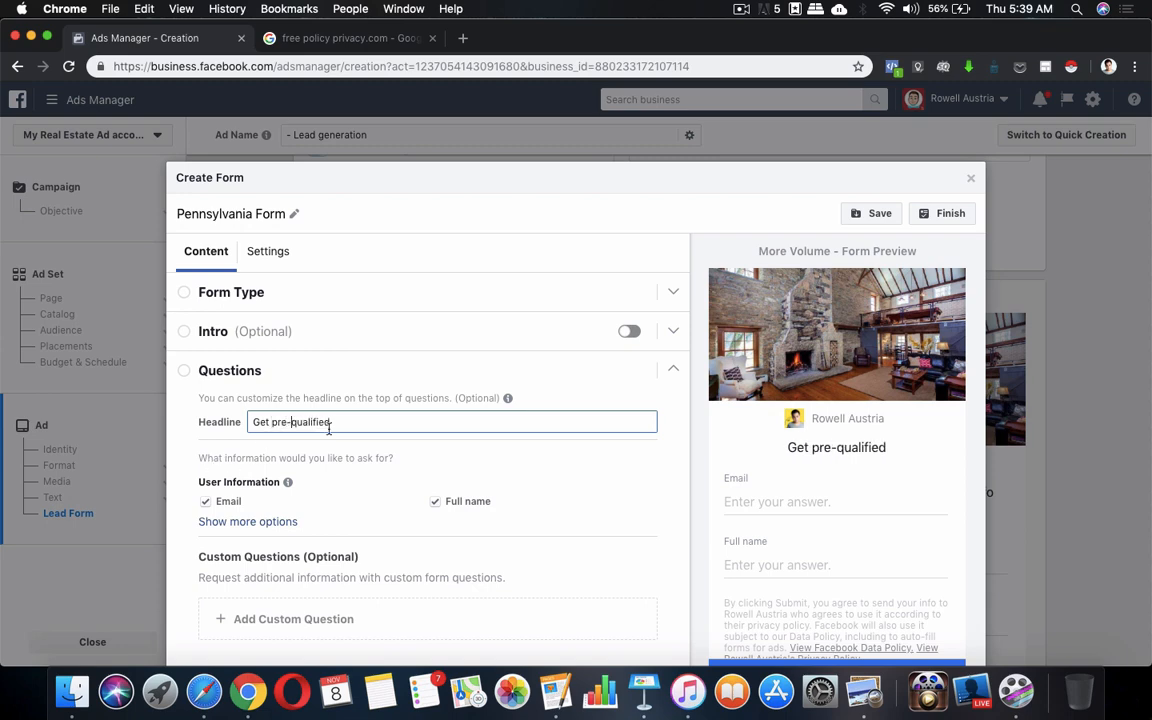
left_click(329, 422)
type("by pr")
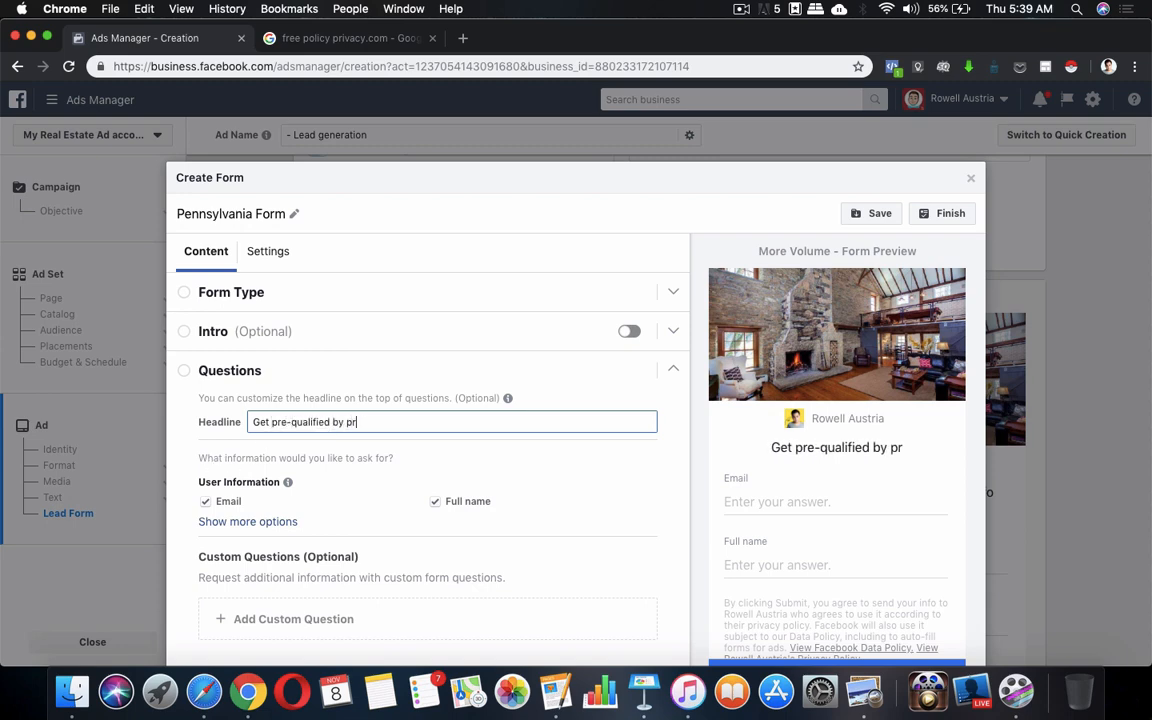
type("oviding your ")
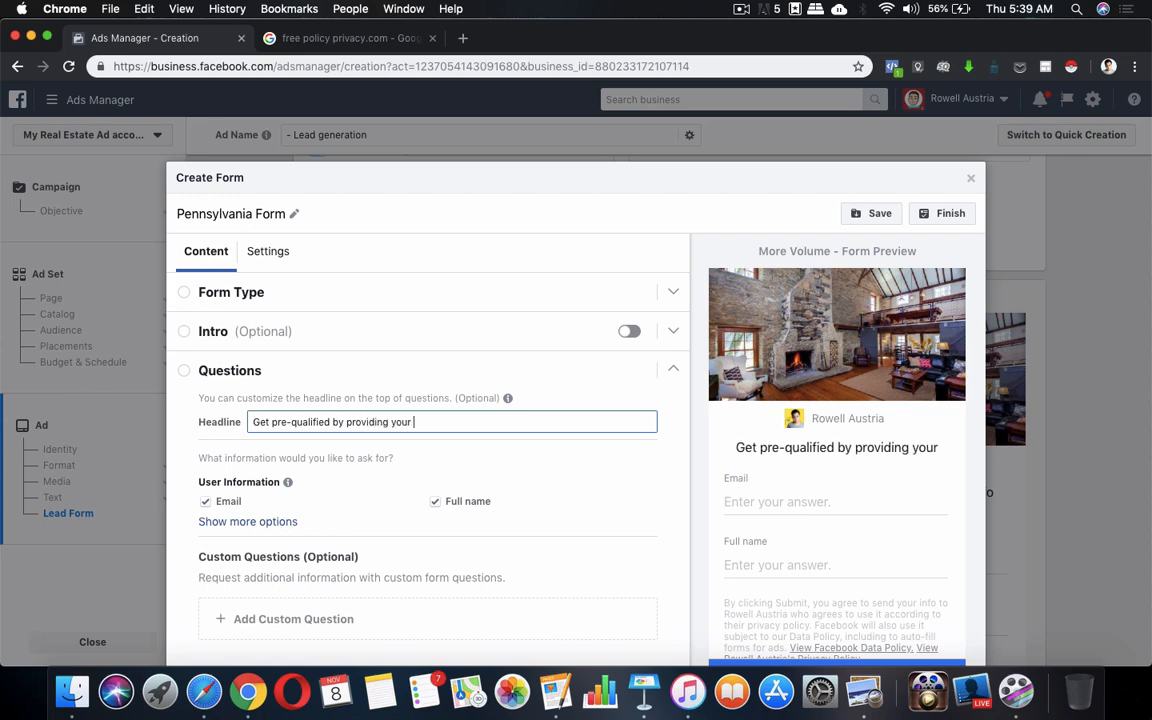
type("info. below")
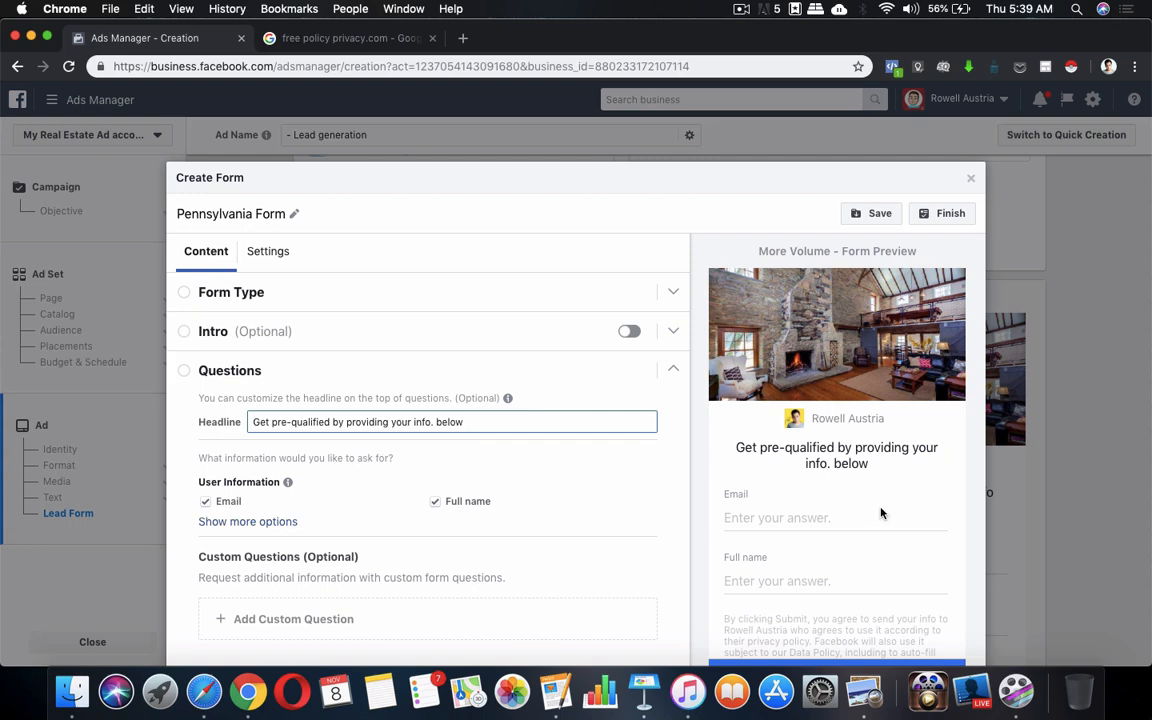
Reveal more contact fields and add Phone number to the form's Email and Full name questions
left_click(367, 497)
scroll(367, 497, "down", 1)
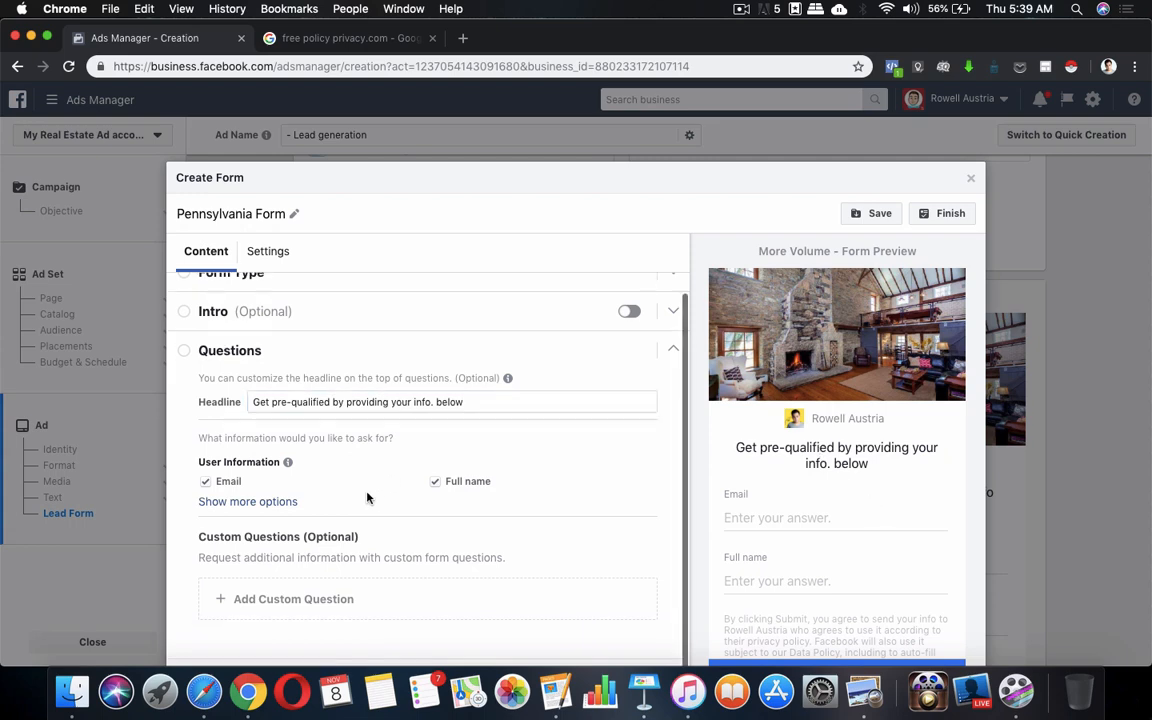
left_click(296, 502)
scroll(512, 461, "down", 5)
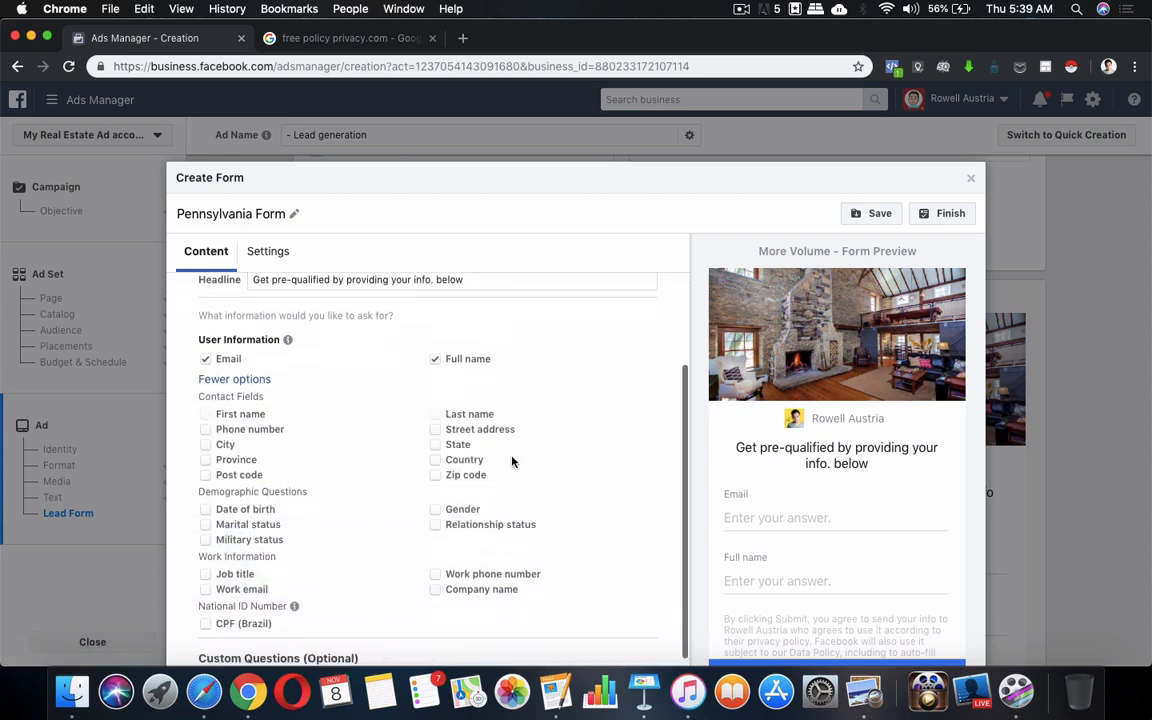
scroll(512, 461, "up", 2)
scroll(512, 461, "up", 1)
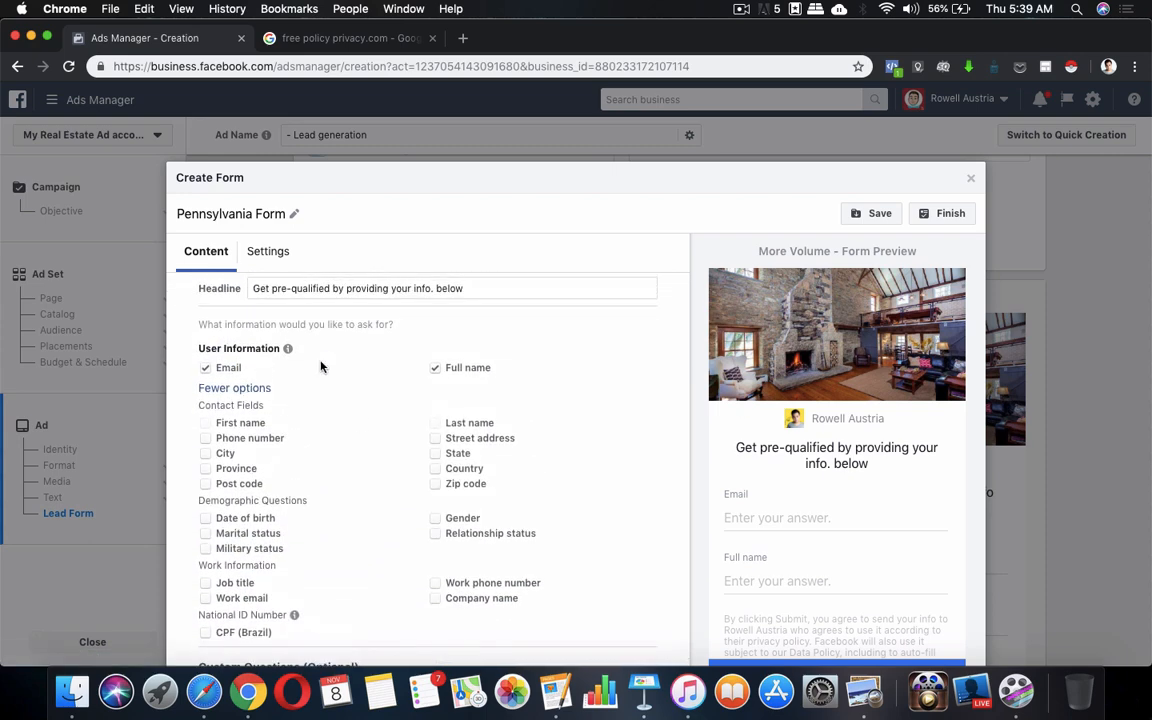
left_click(205, 438)
Scroll through the Questions settings to review Email, Full name and Phone number
scroll(602, 479, "down", 2)
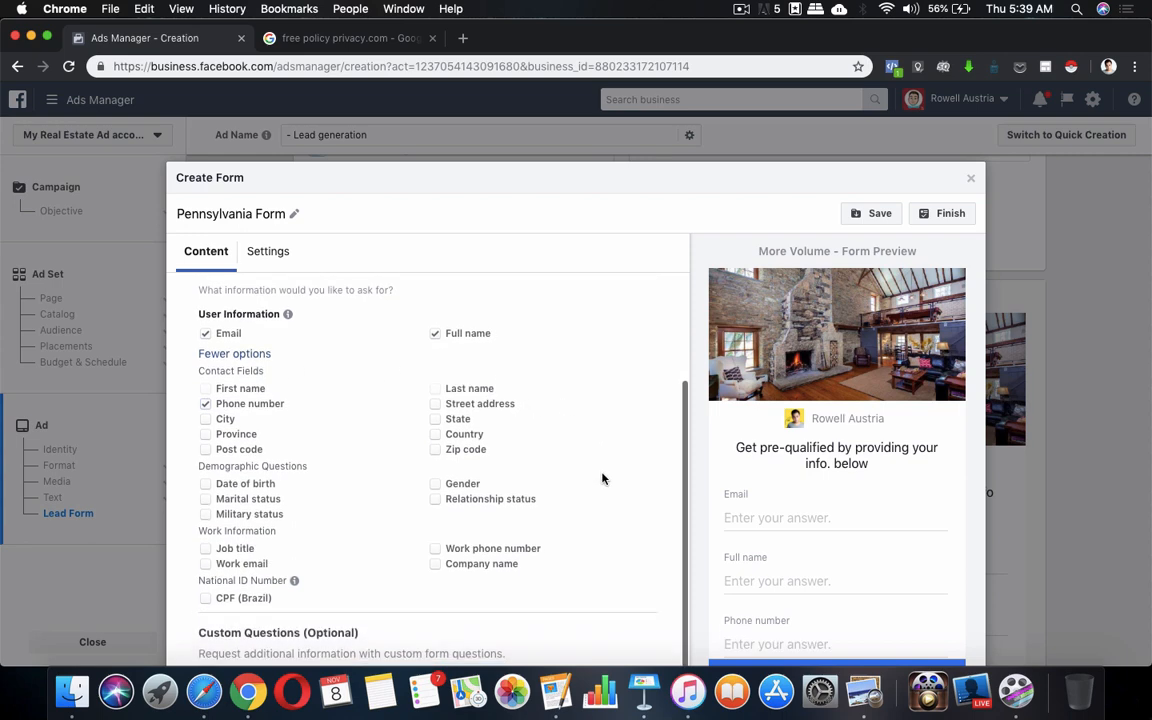
scroll(602, 479, "down", 1)
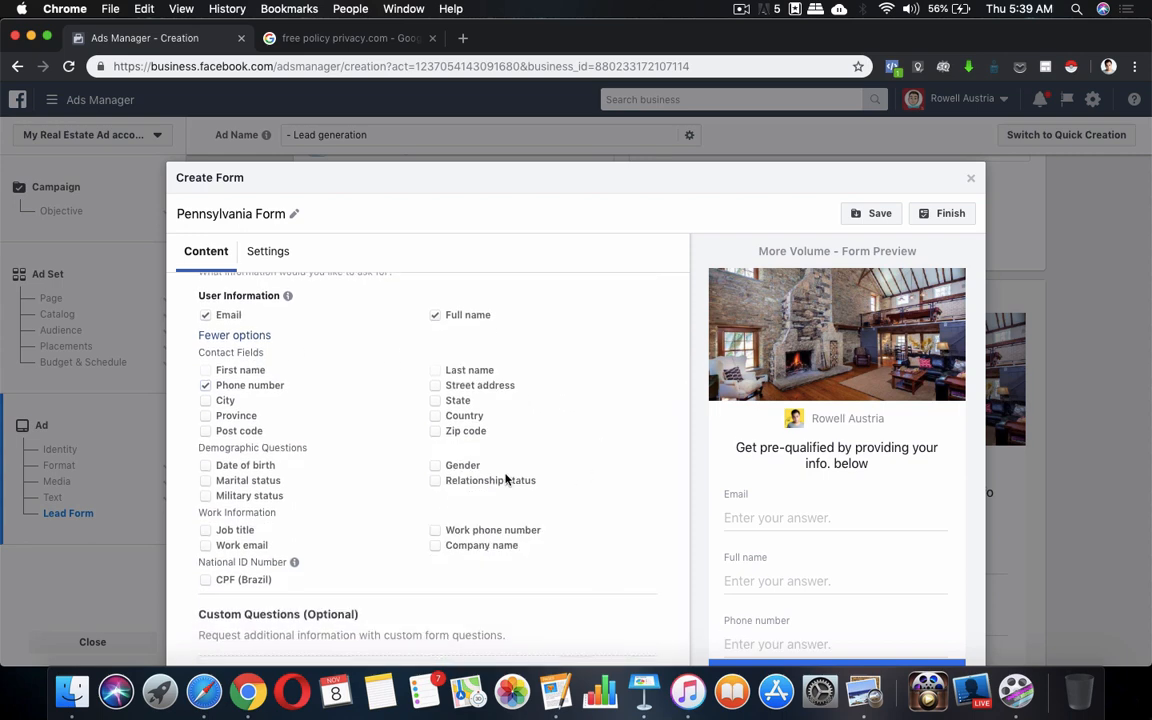
scroll(506, 479, "down", 2)
scroll(581, 481, "up", 4)
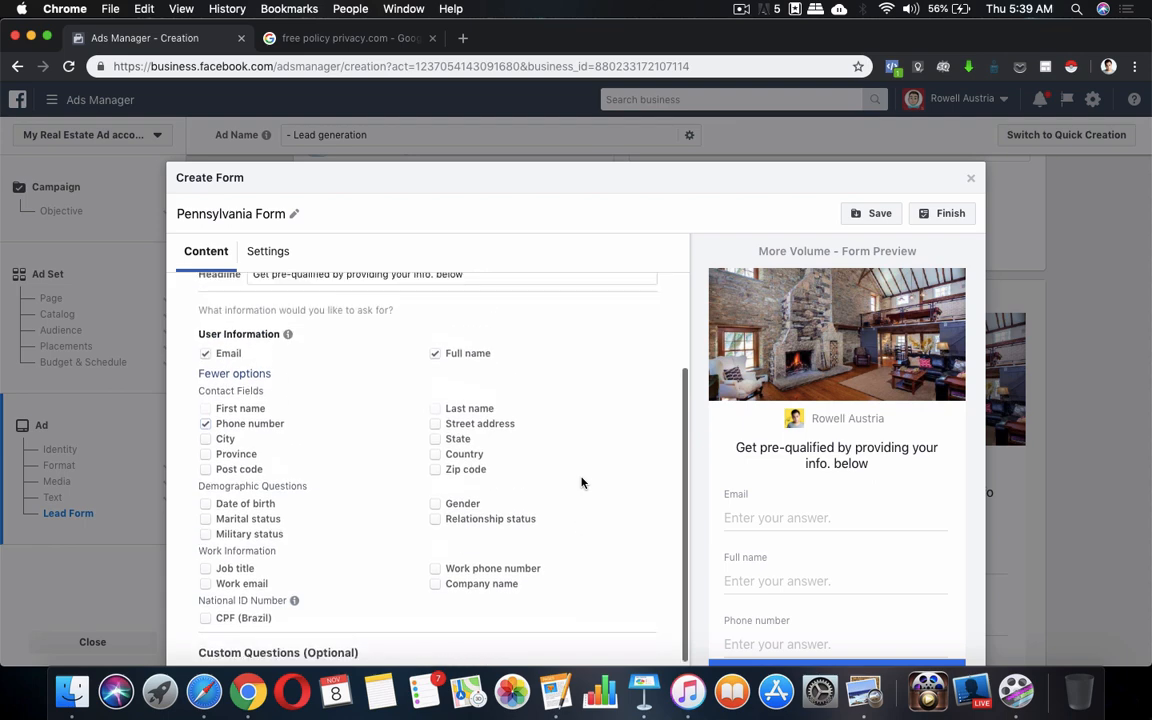
scroll(530, 440, "down", 1)
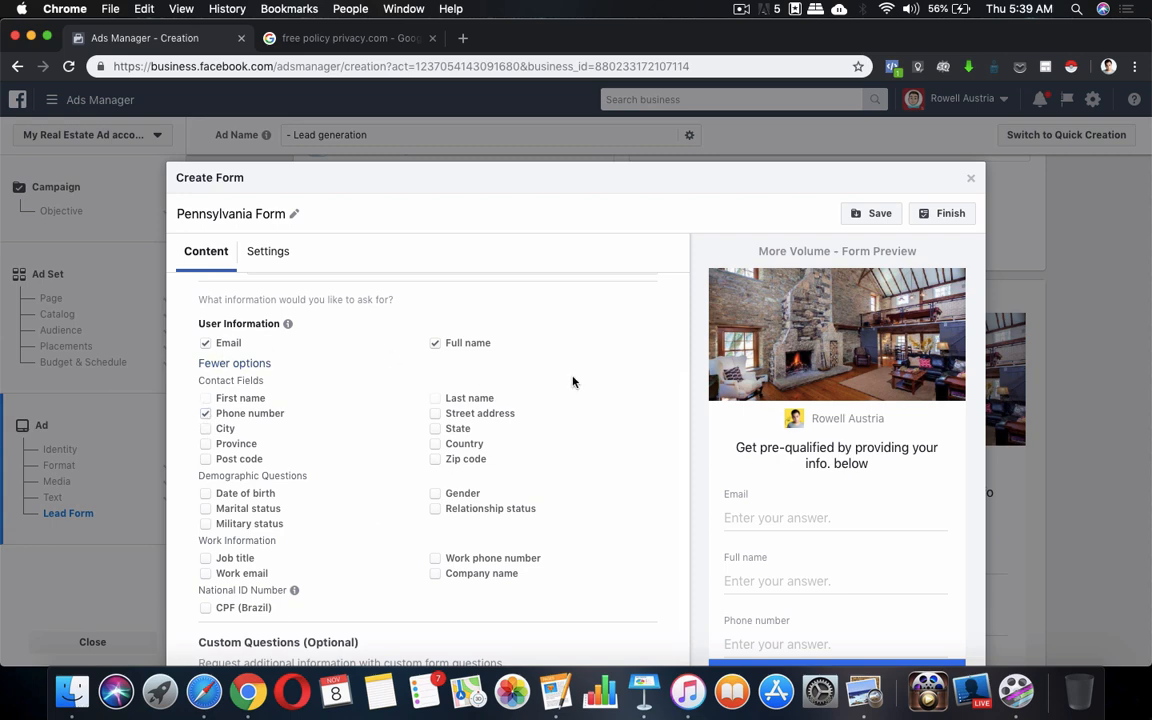
scroll(881, 525, "down", 2)
scroll(881, 525, "up", 1)
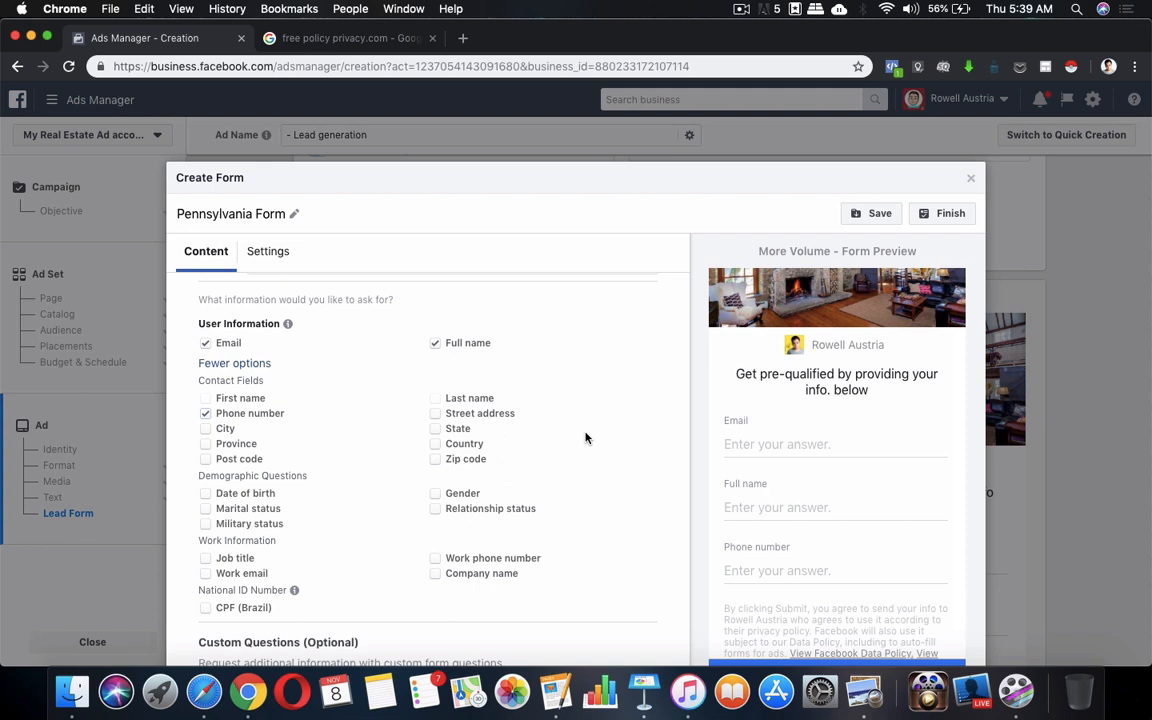
scroll(581, 399, "down", 2)
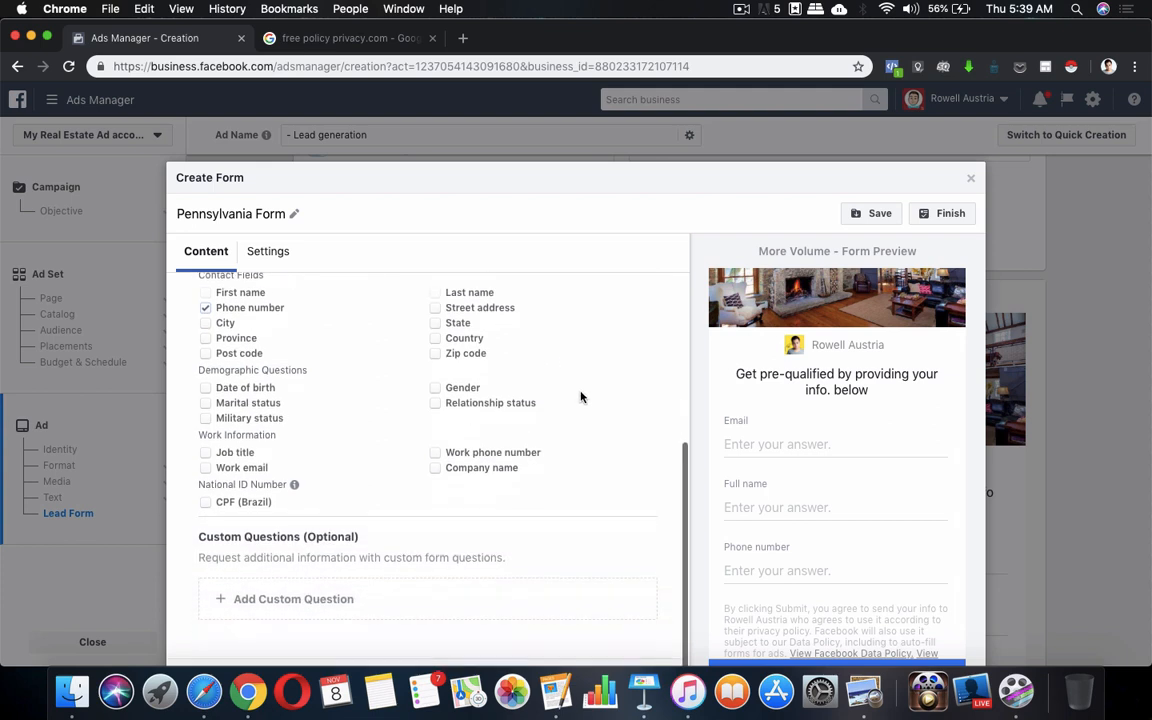
scroll(207, 355, "up", 2)
scroll(550, 424, "down", 2)
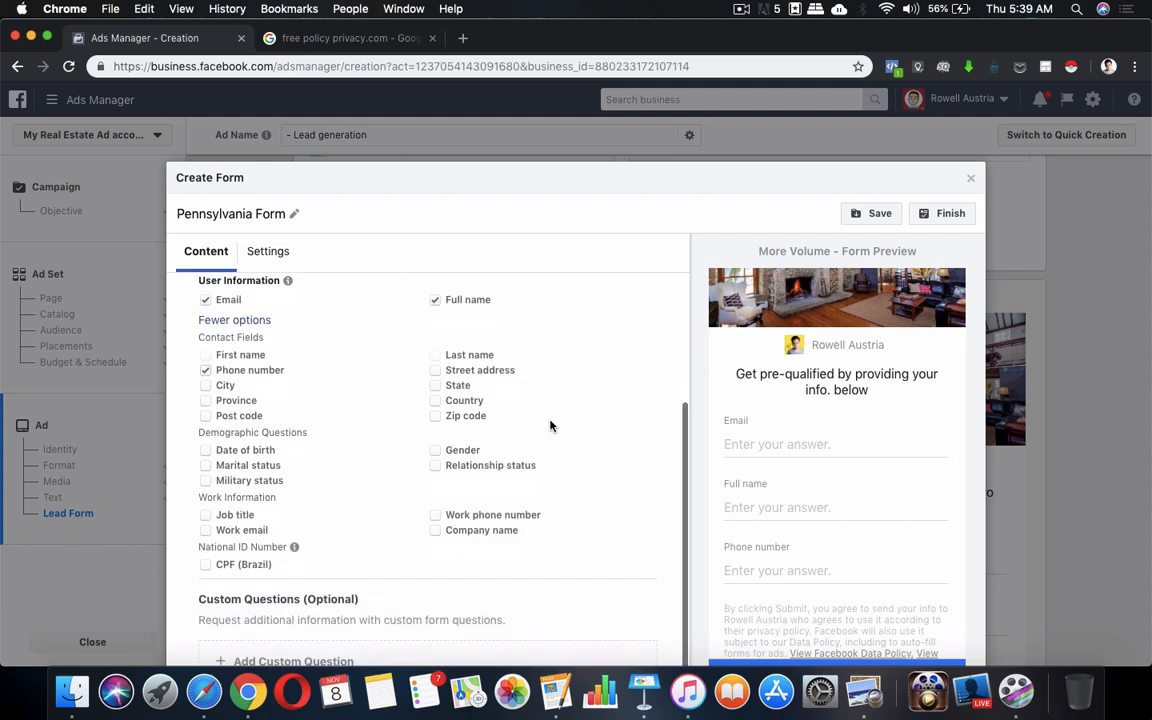
scroll(185, 378, "up", 3)
scroll(437, 398, "up", 2)
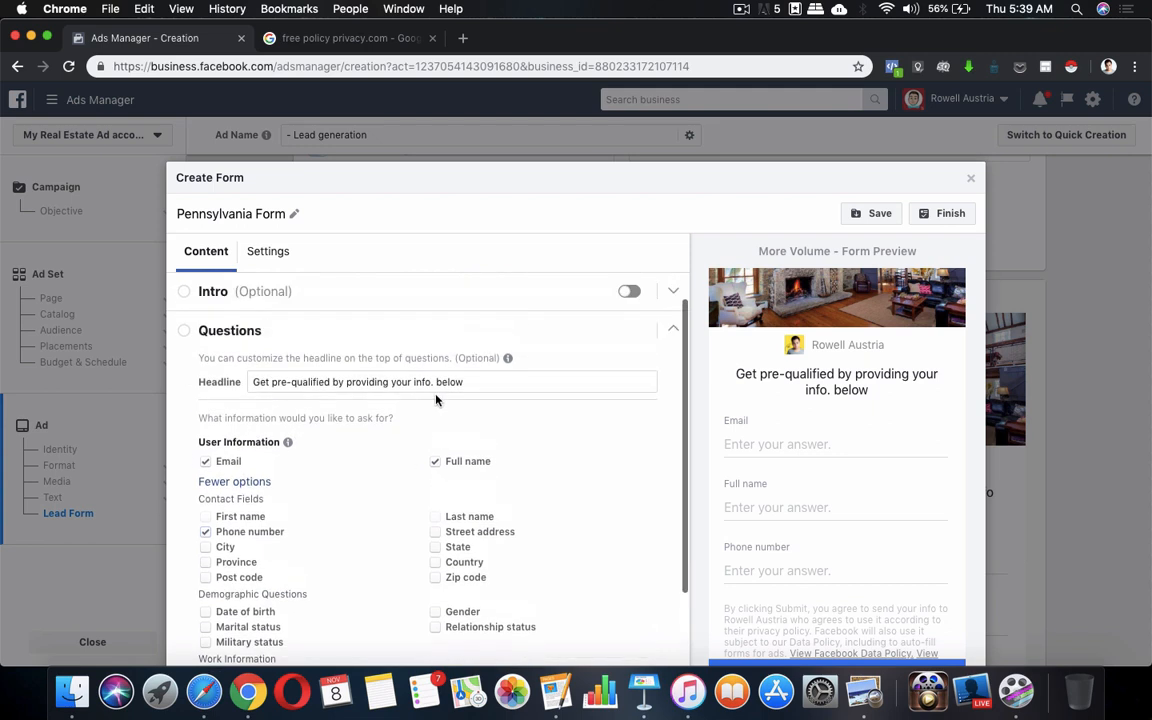
Collapse and reopen the Questions section, then start a custom question by choosing its type
left_click(200, 340)
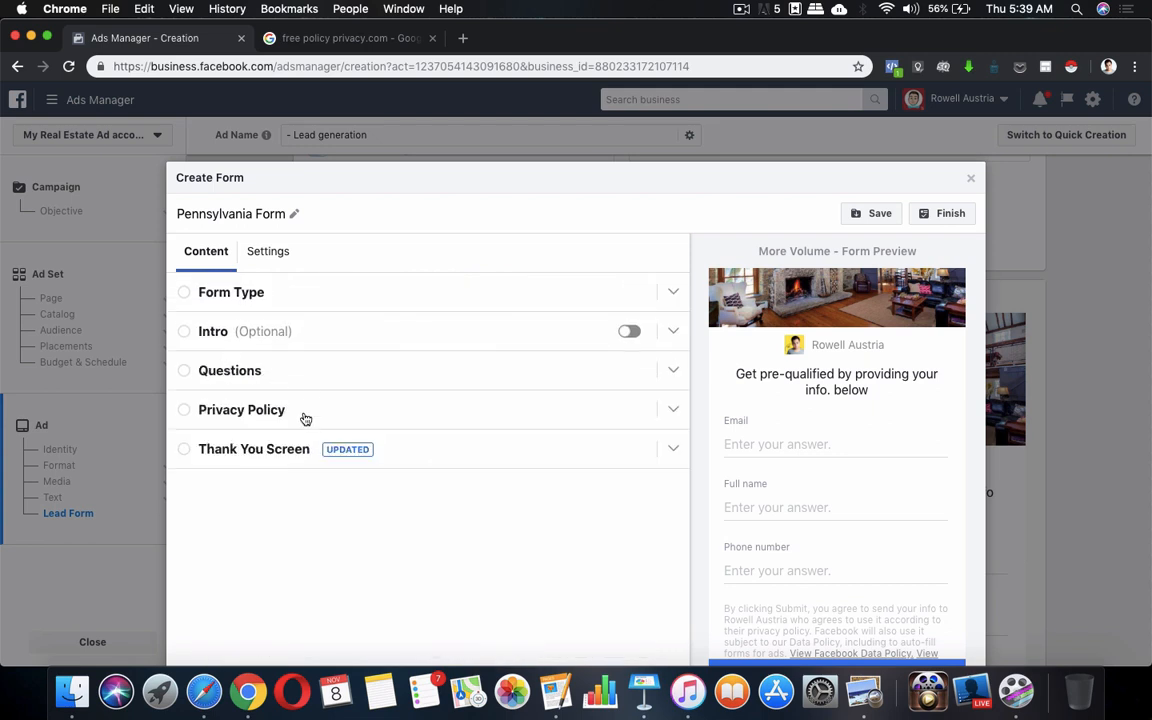
left_click(310, 375)
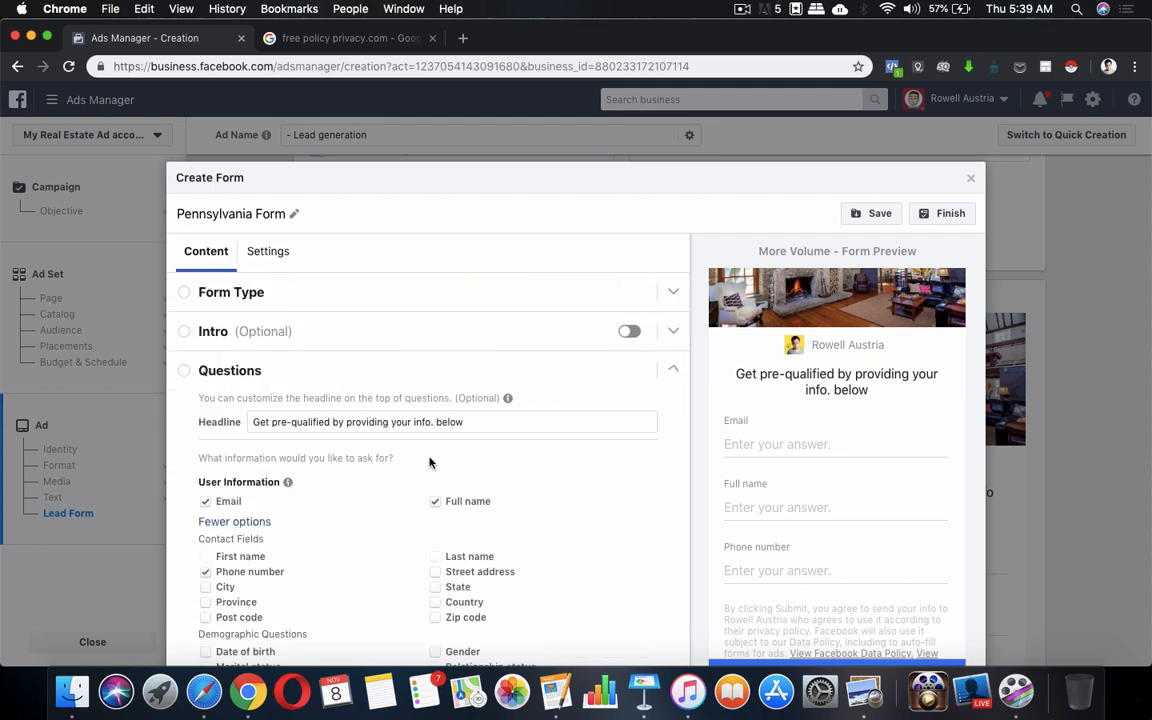
scroll(450, 470, "down", 3)
scroll(572, 485, "down", 2)
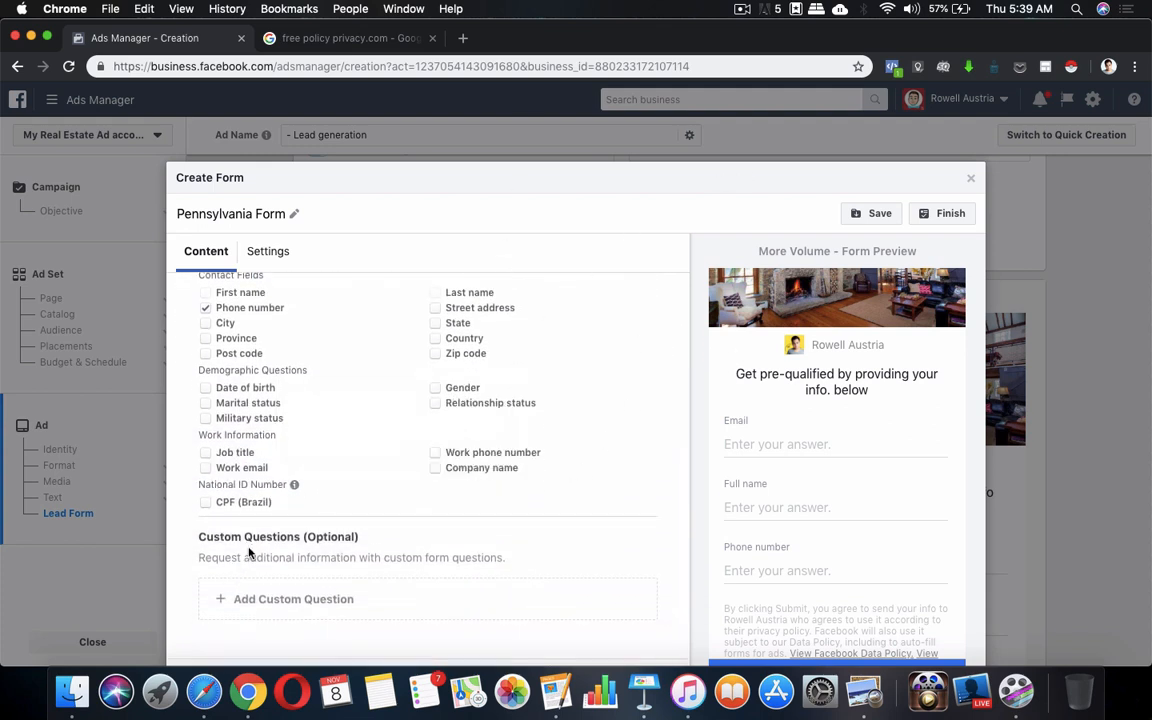
left_click(242, 605)
scroll(395, 520, "down", 2)
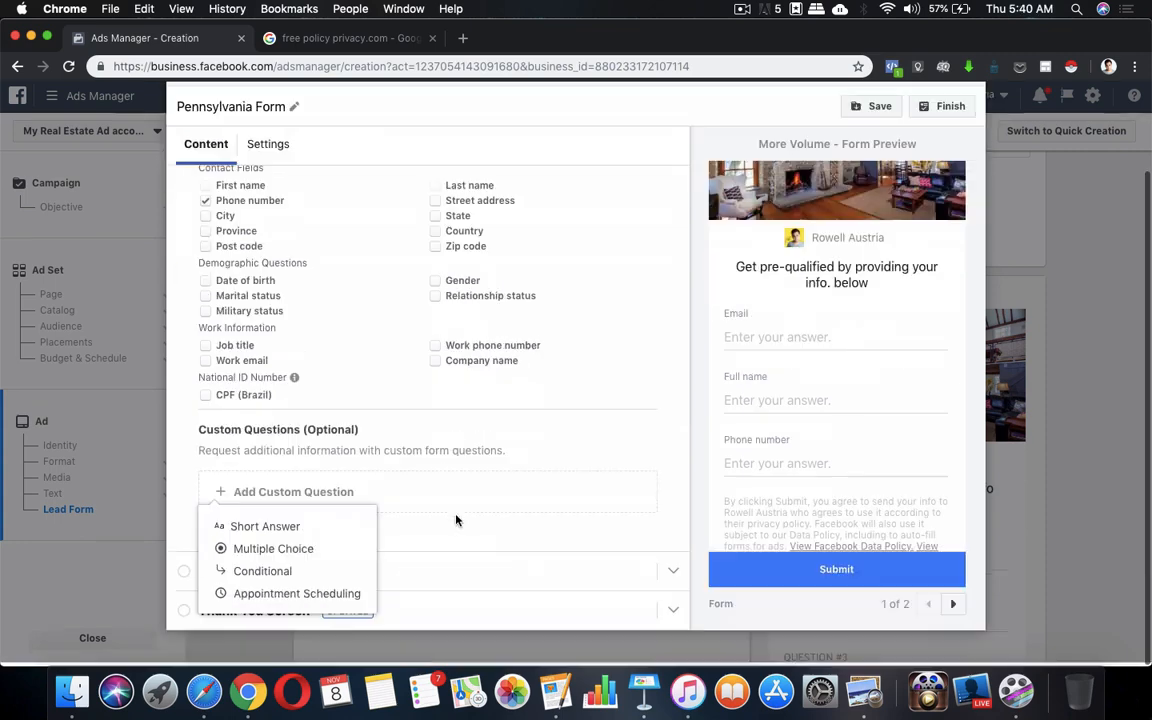
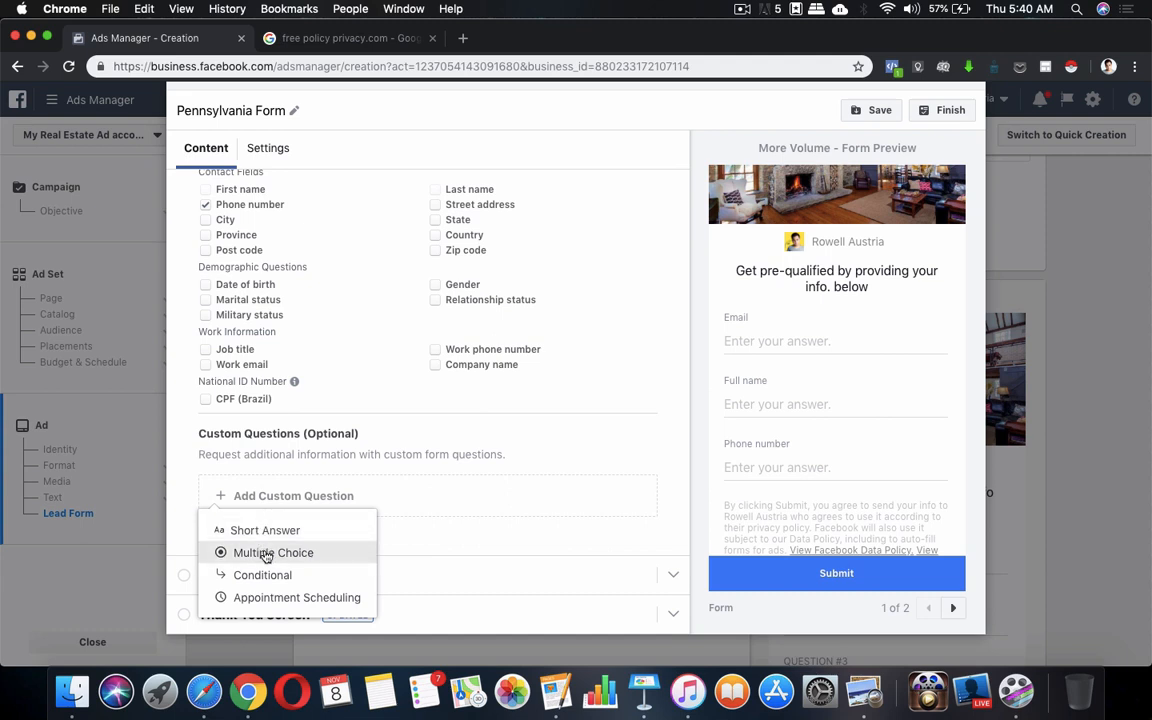
Add a multiple-choice question and paste 'Are you a first time buyer?' from the Pages notes
left_click(266, 556)
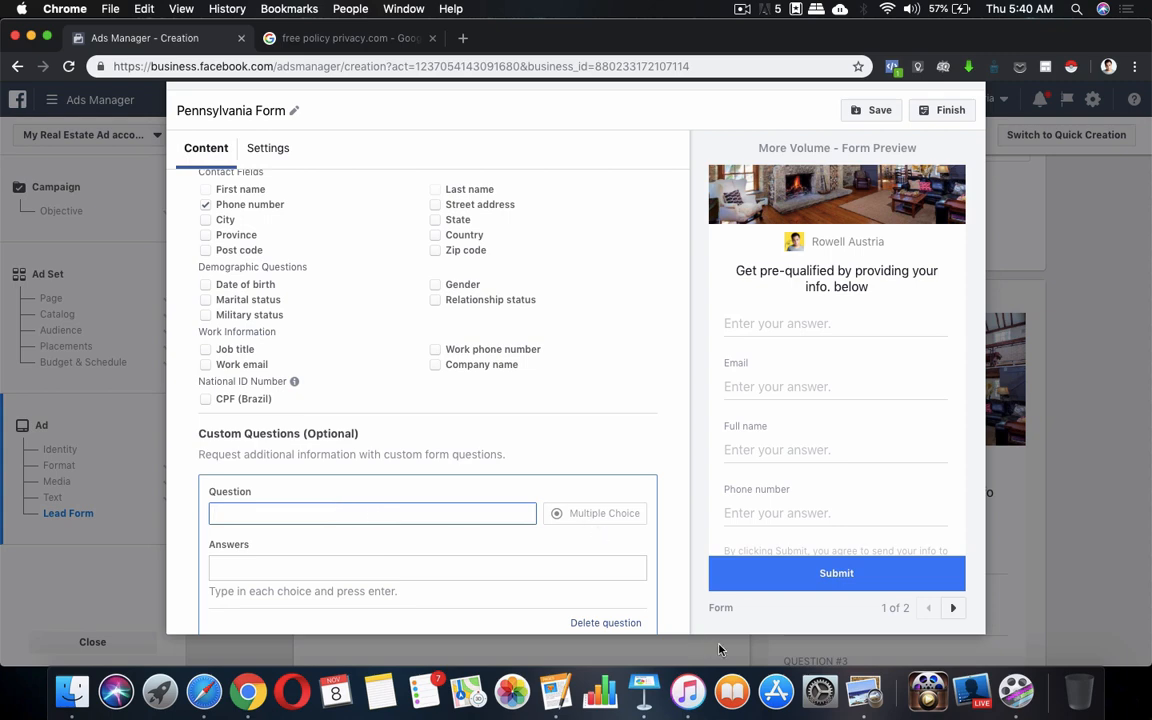
left_click(565, 689)
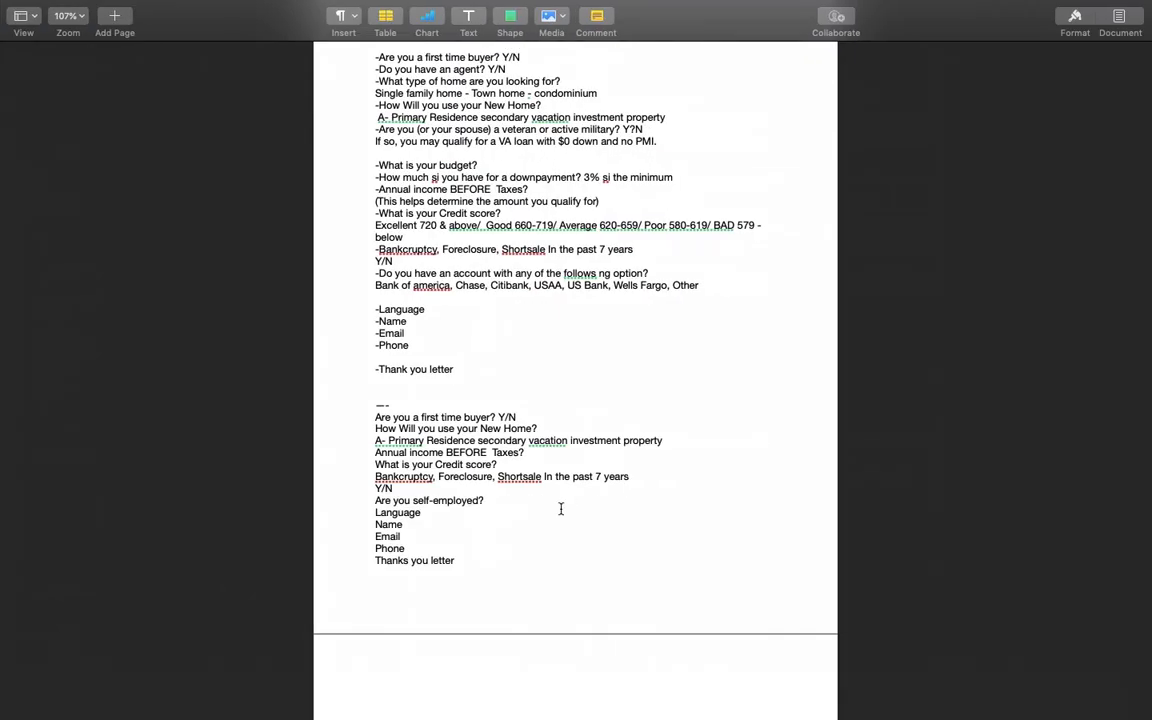
scroll(561, 507, "down", 2)
left_click_drag(376, 369, 494, 369)
key("super+c")
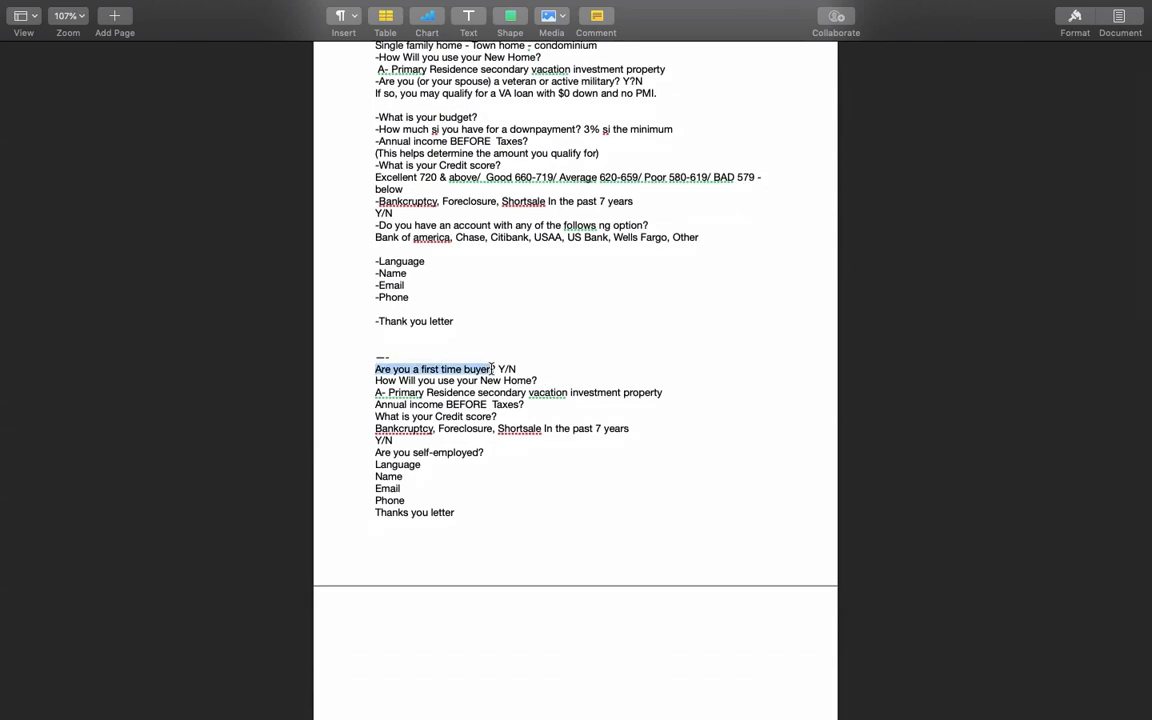
key("ctrl+Up")
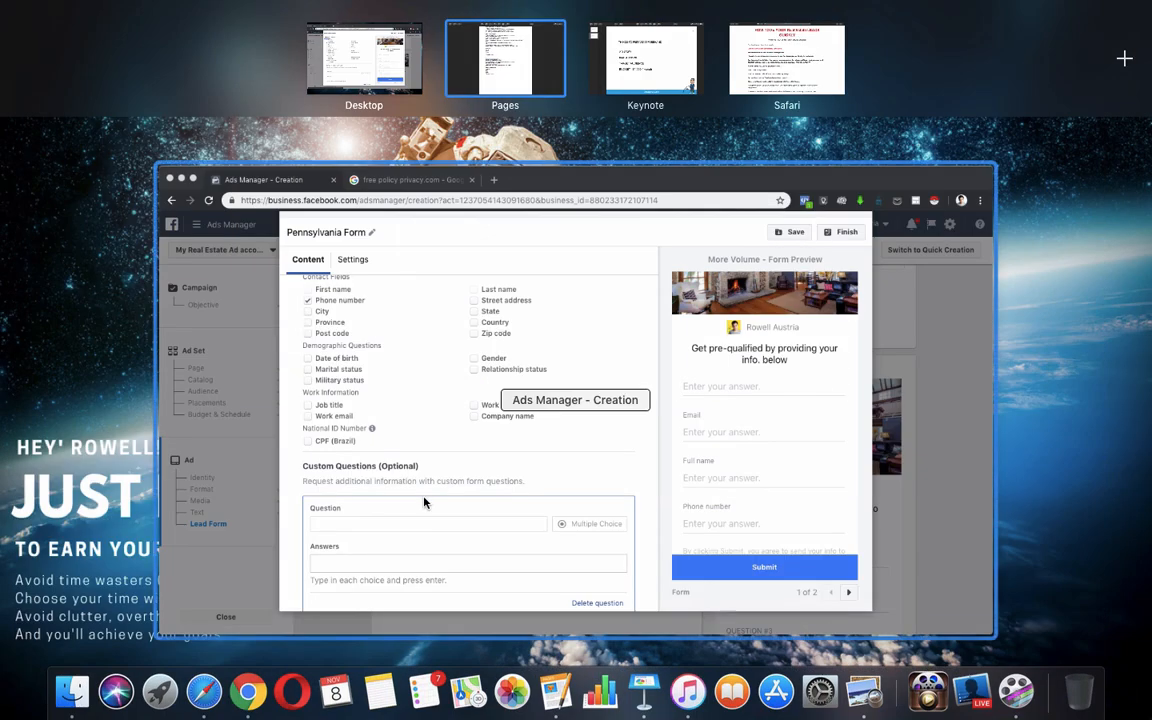
left_click(424, 502)
key("super+v")
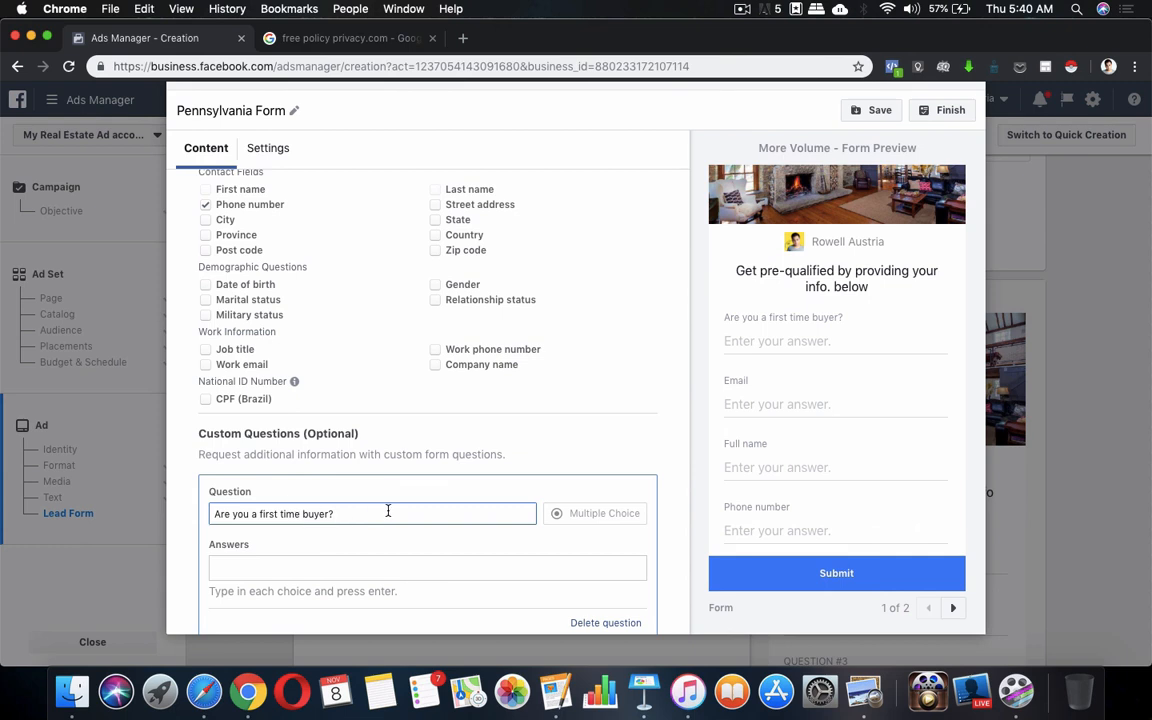
Enter 'Yes No' as an answer choice and check it in the preview
left_click(429, 568)
type("Yes")
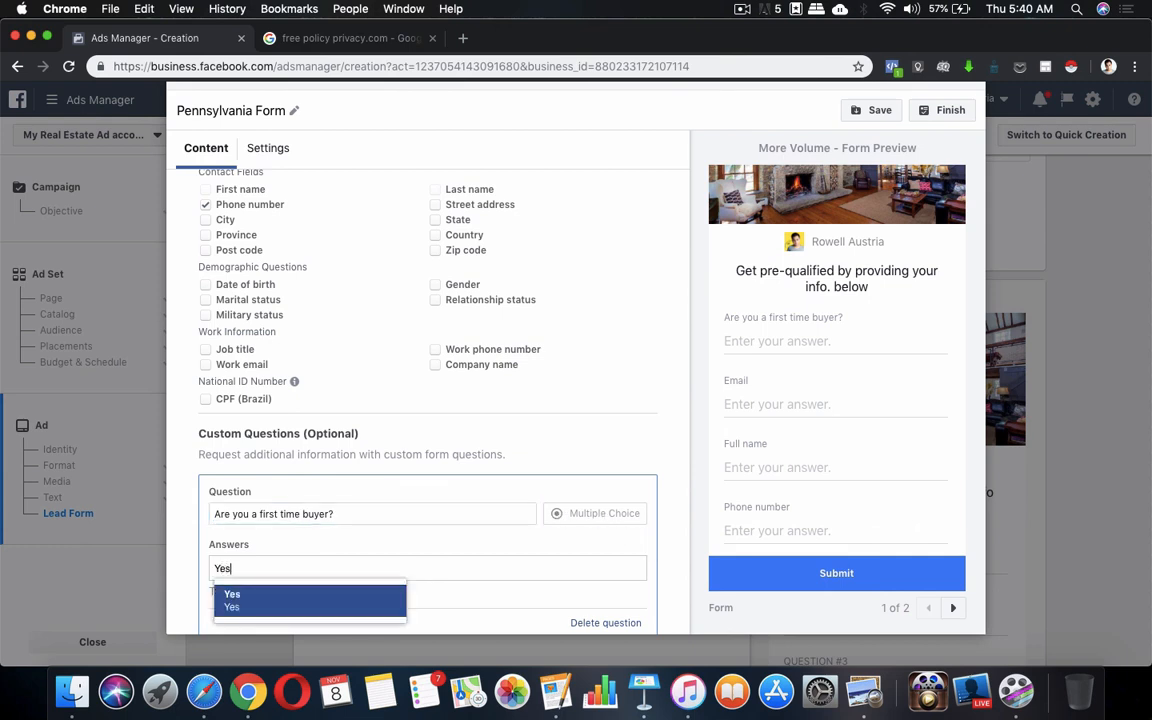
type(" No")
scroll(393, 599, "down", 2)
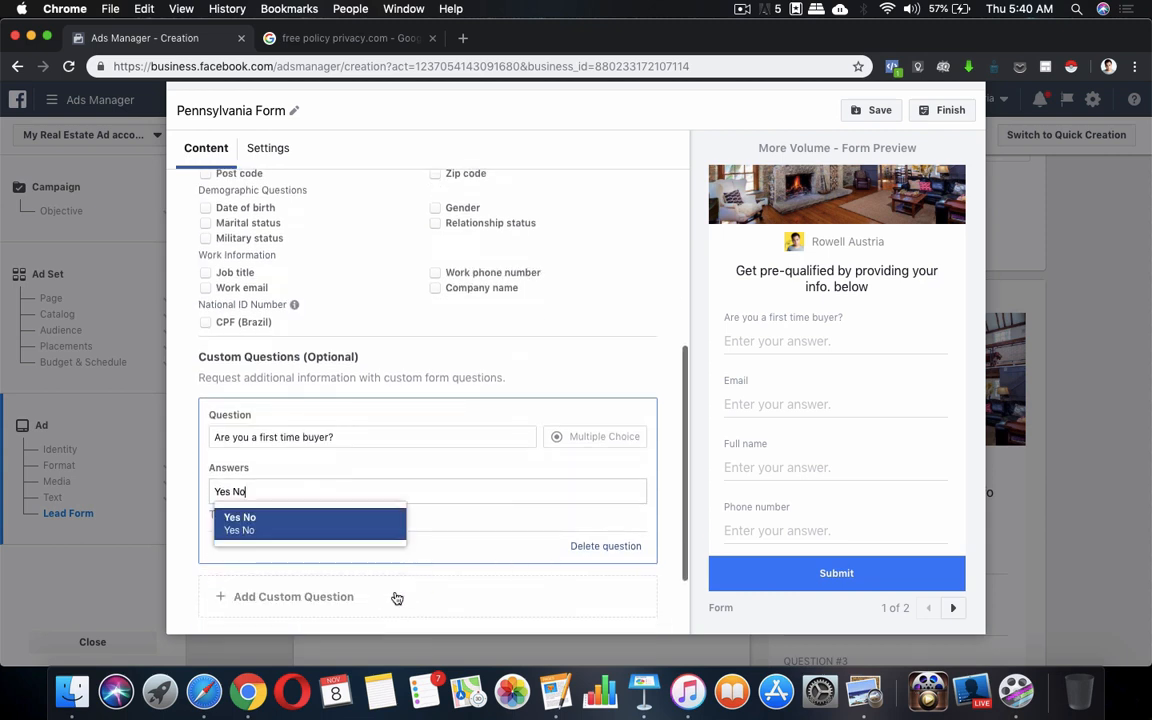
left_click(368, 528)
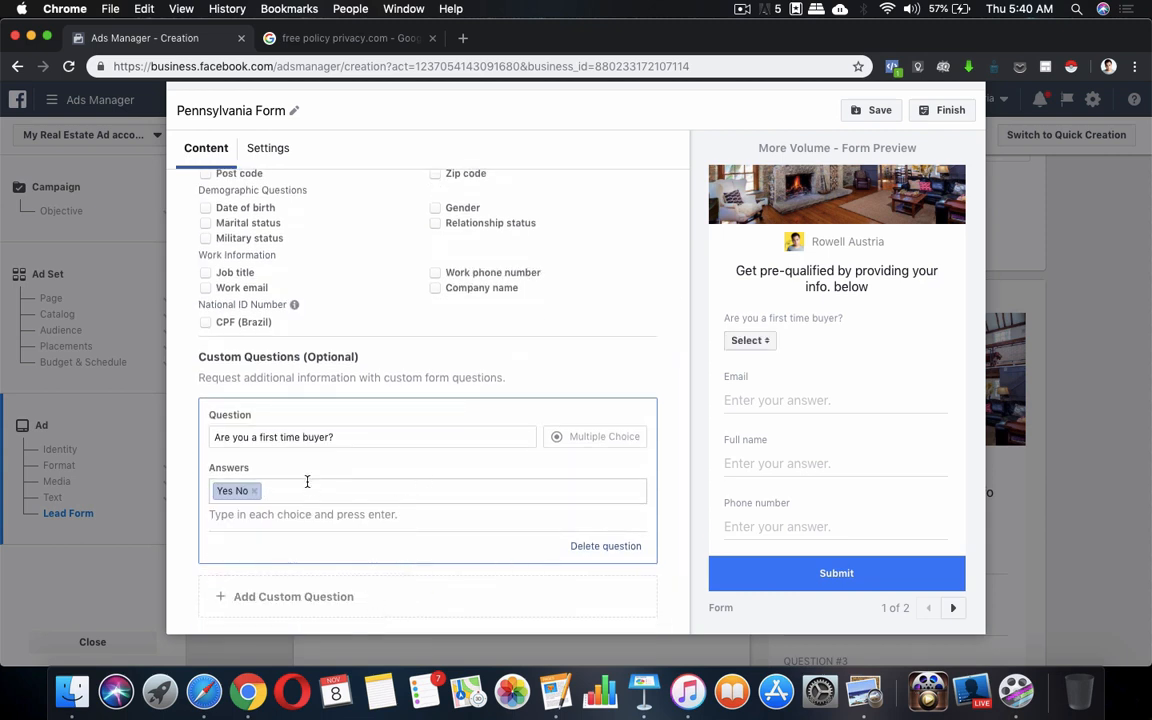
left_click(757, 345)
left_click(752, 352)
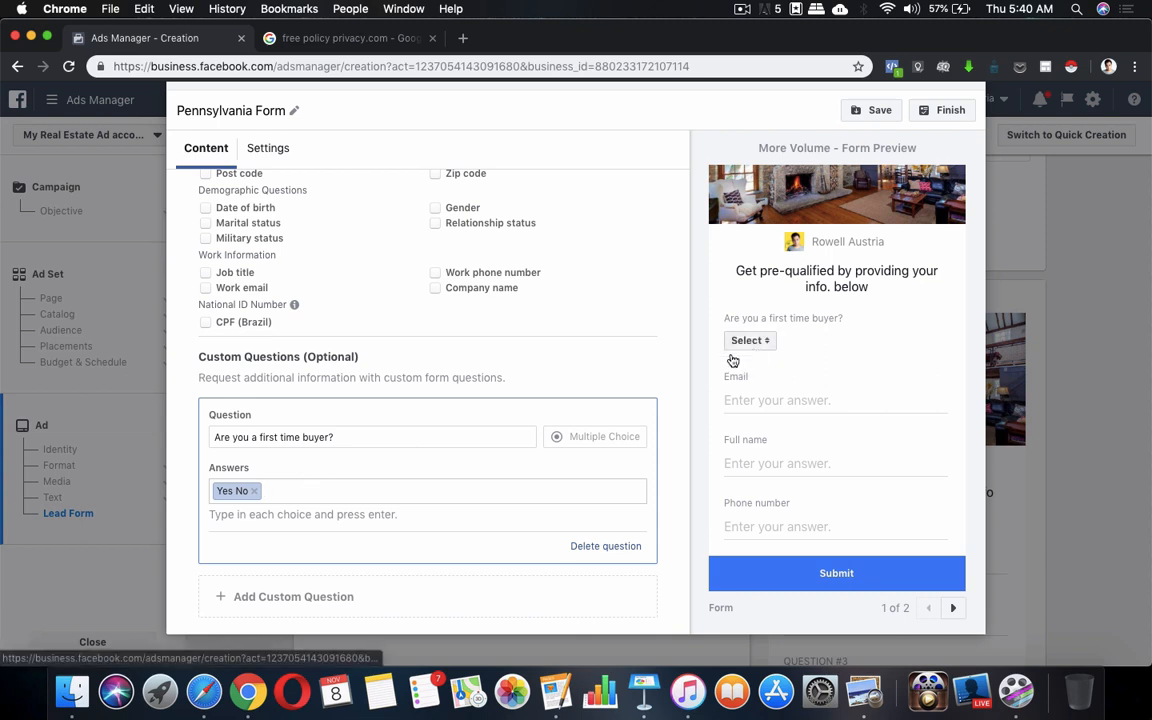
Retype the answer as 'YES, NO' and recheck the preview's answer list
left_click(268, 491)
key("BackSpace")
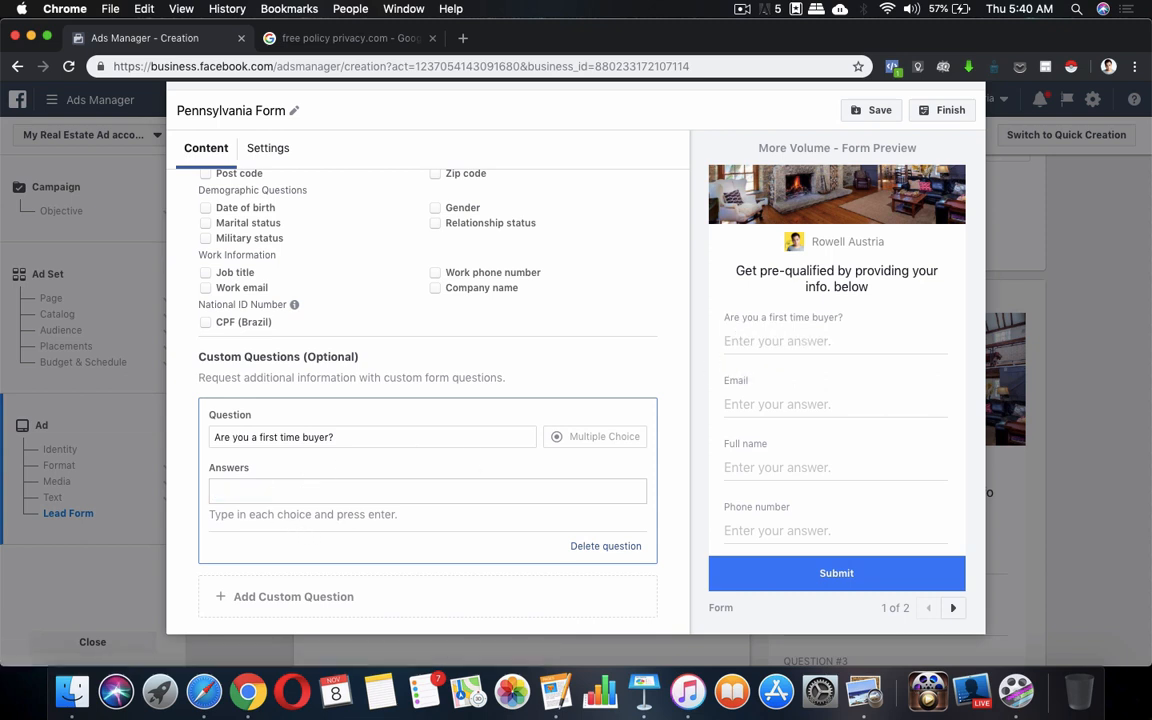
type("YEs")
type("S Noe")
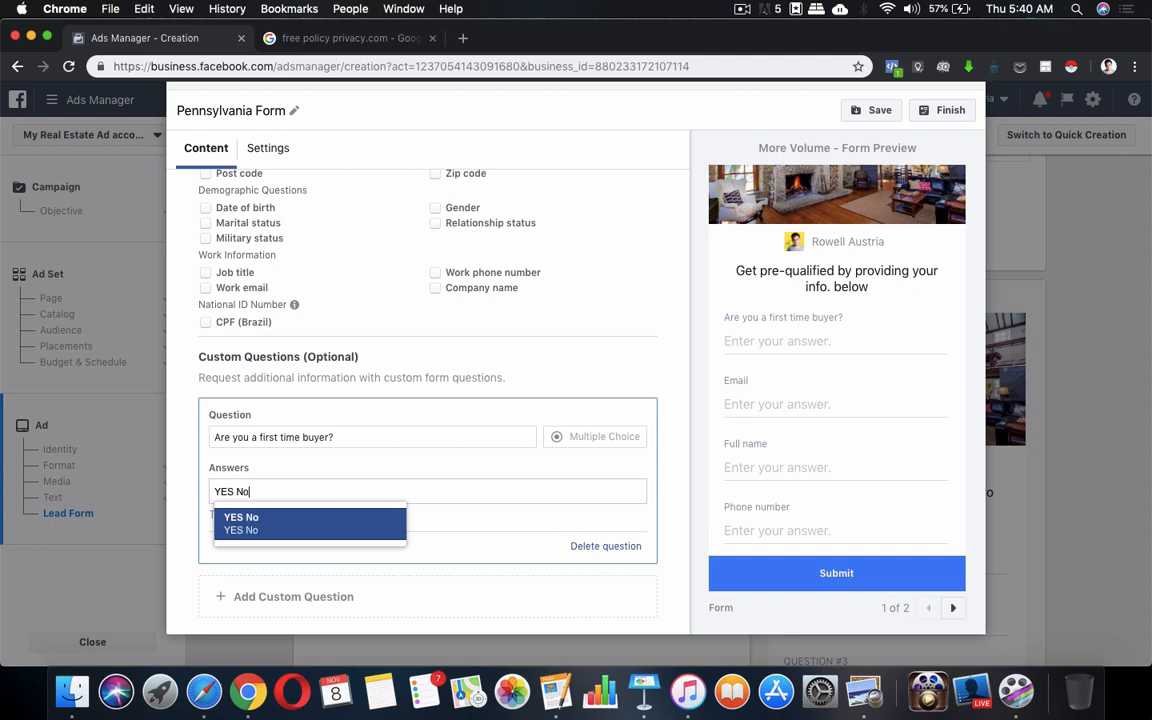
key("BackSpace")
key("BackSpace")
key("BackSpace")
type(", NO")
key("Return")
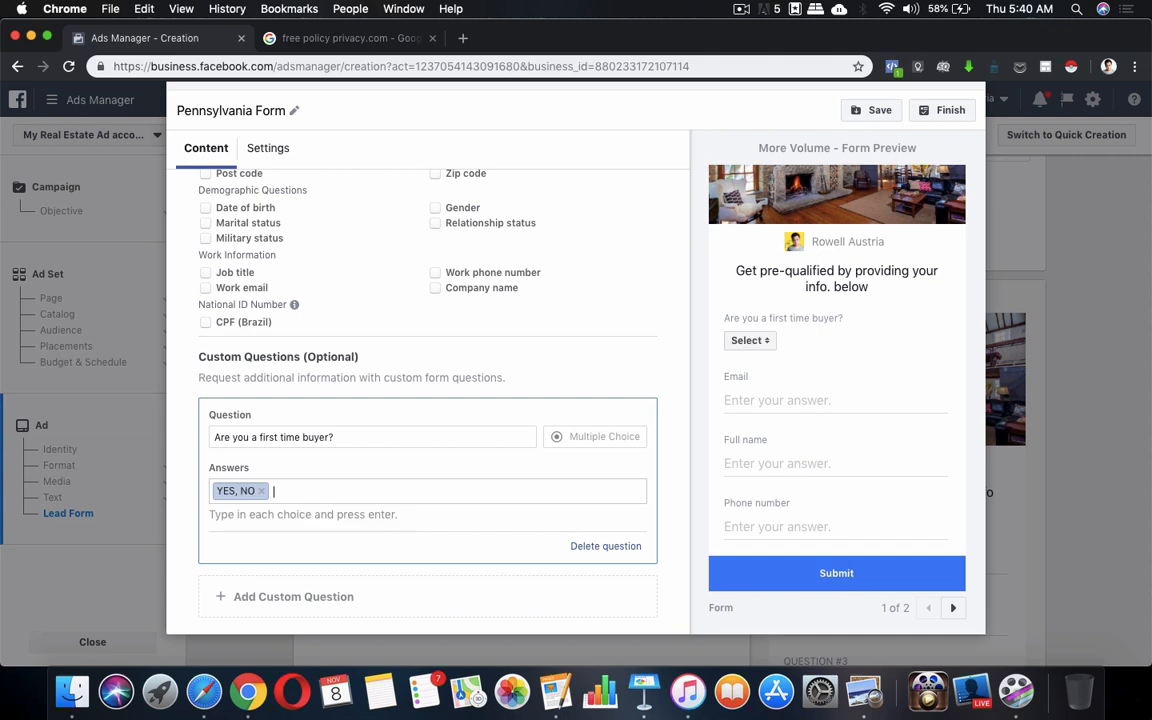
left_click(764, 340)
left_click(279, 491)
Replace it with separate Yes and No answers and verify both in the preview
key("BackSpace")
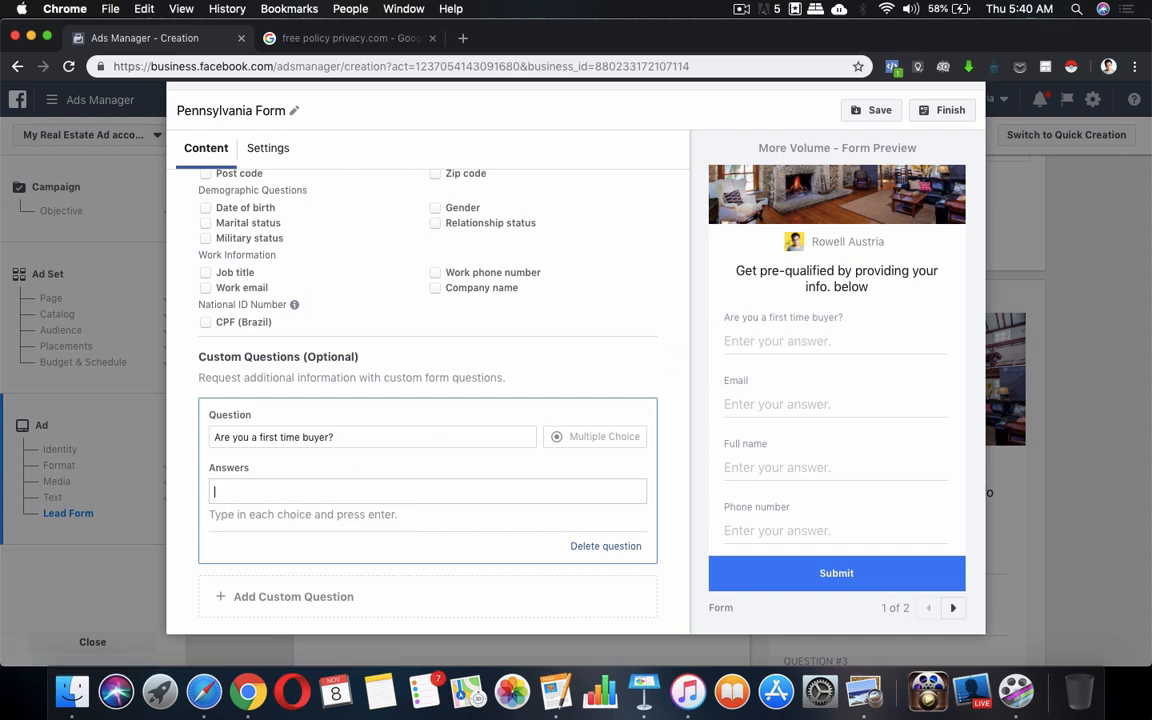
type("Yes")
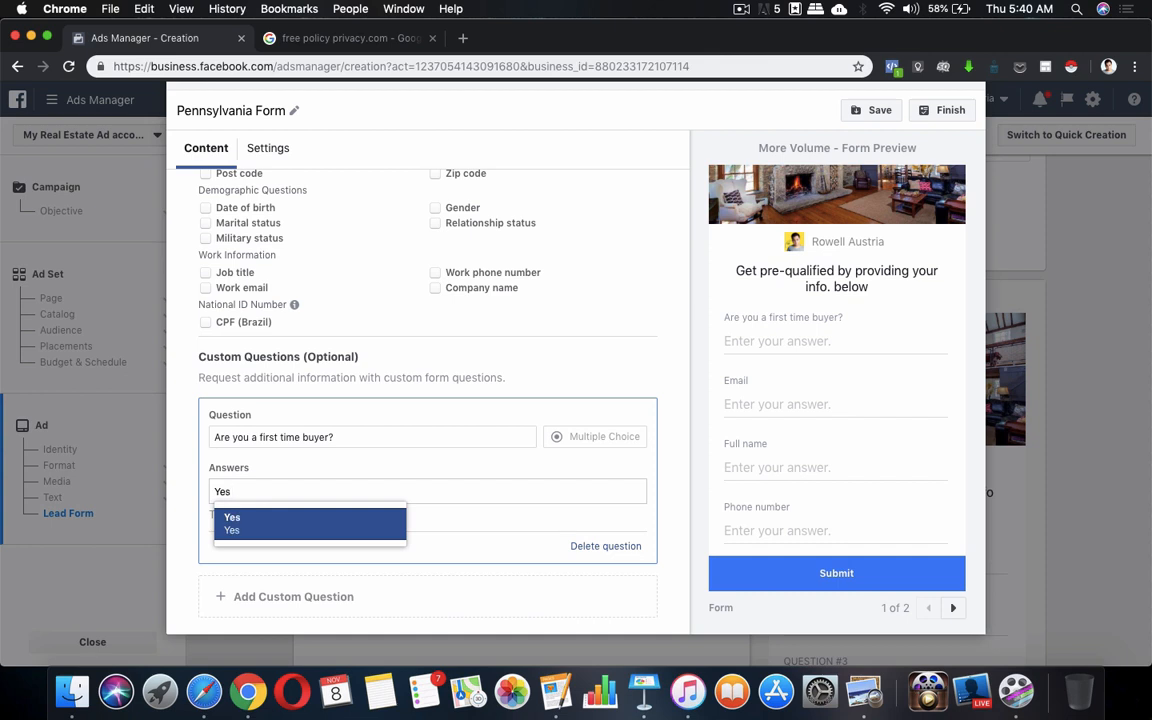
left_click(283, 525)
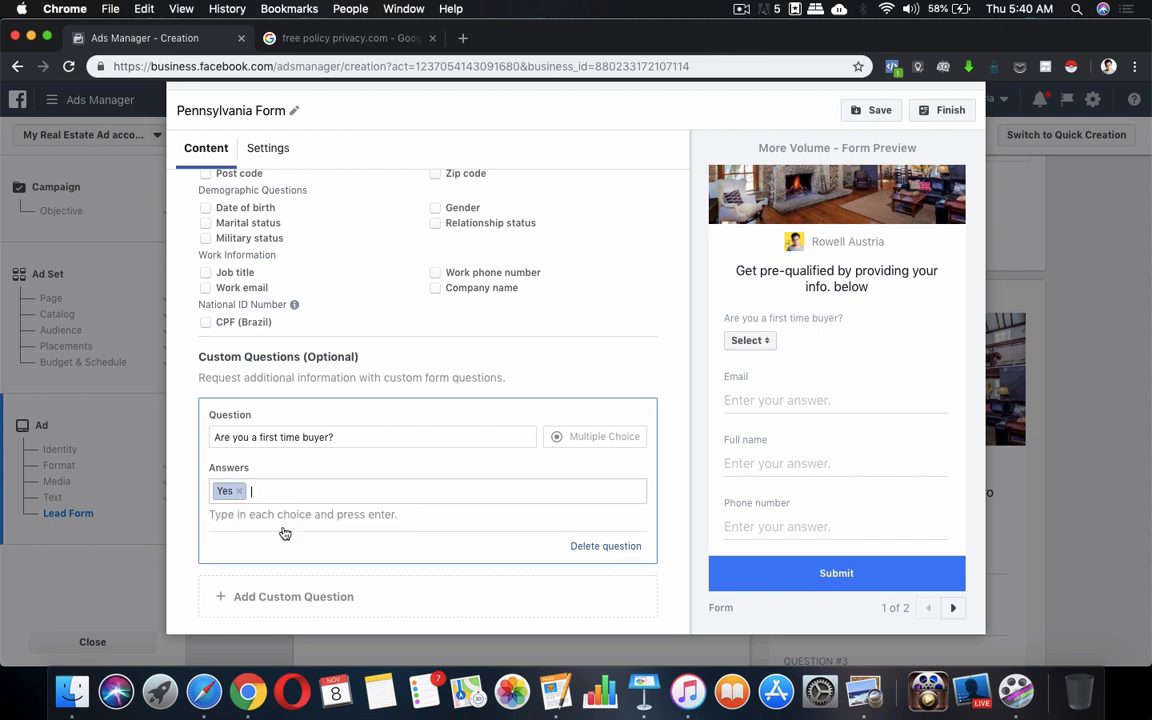
type("No")
left_click(318, 521)
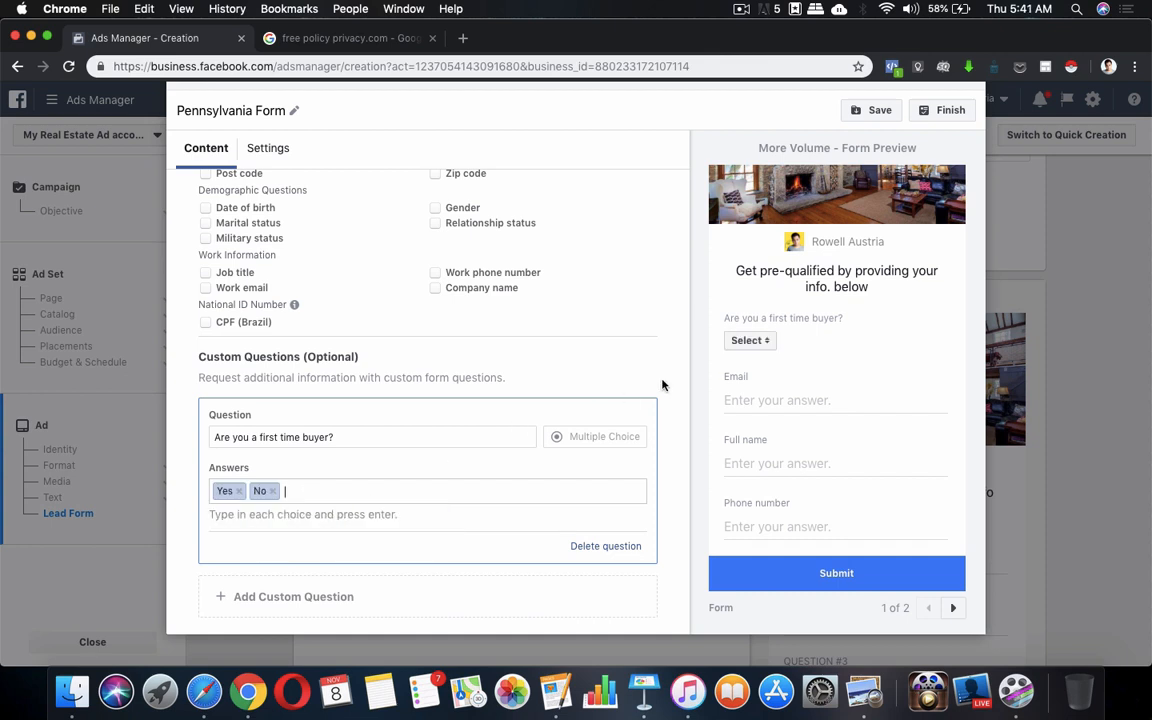
left_click(748, 341)
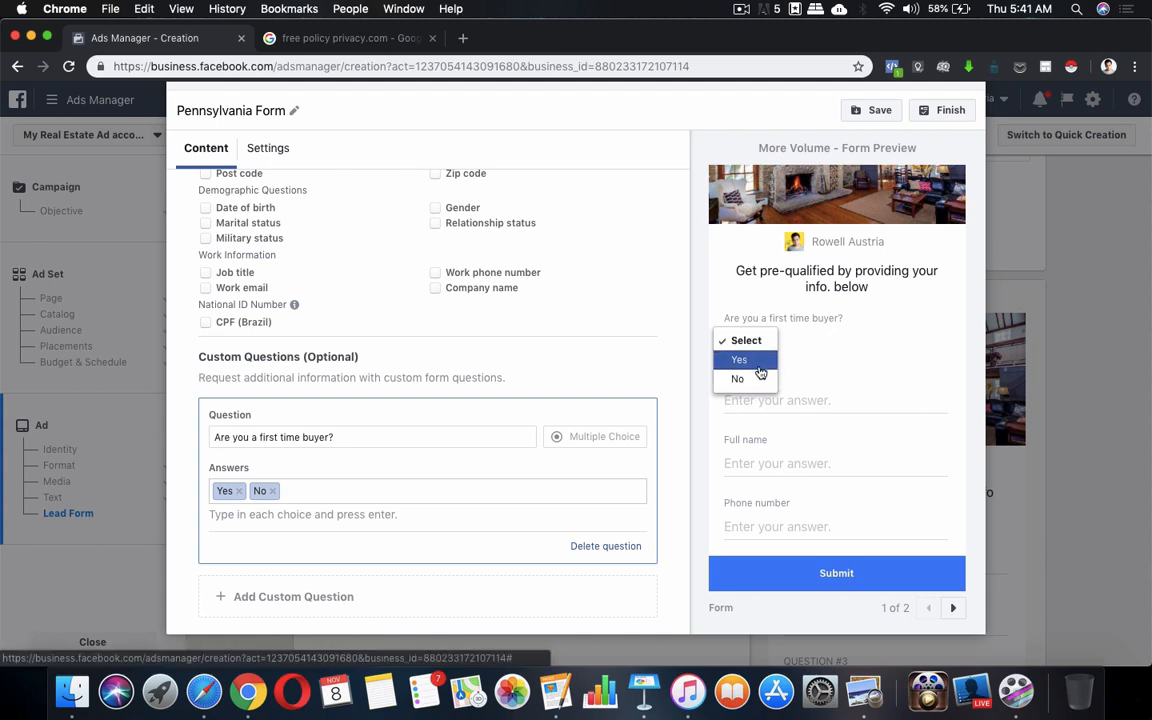
left_click(462, 461)
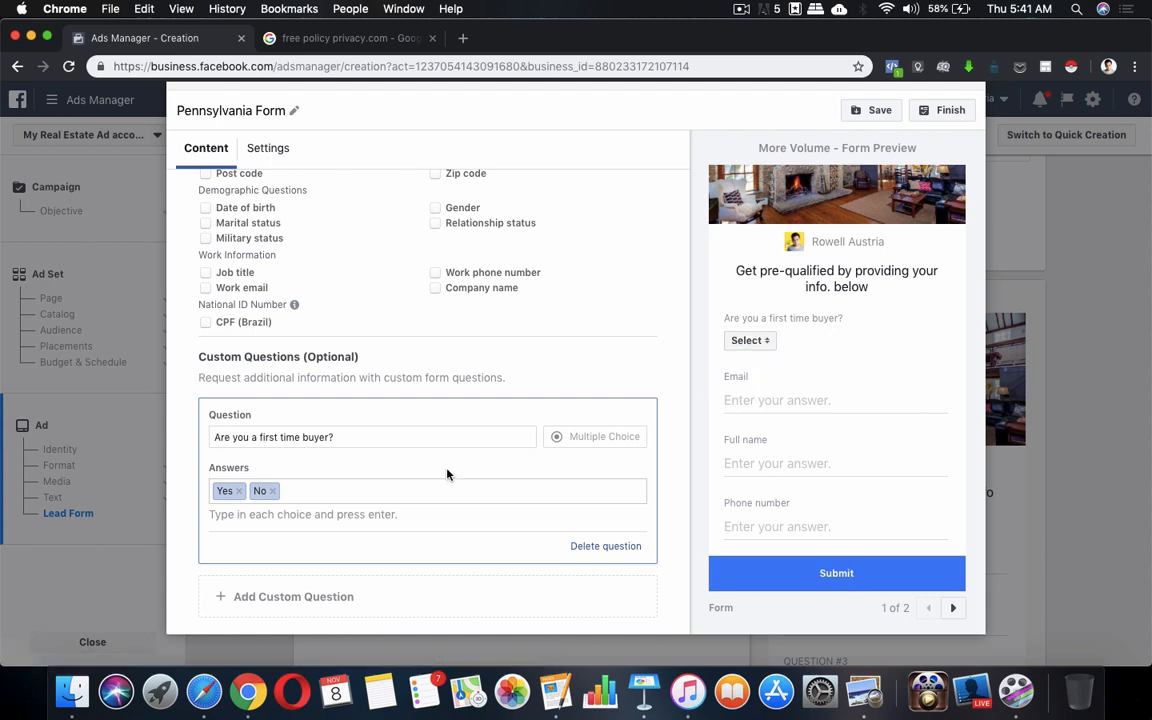
left_click(285, 596)
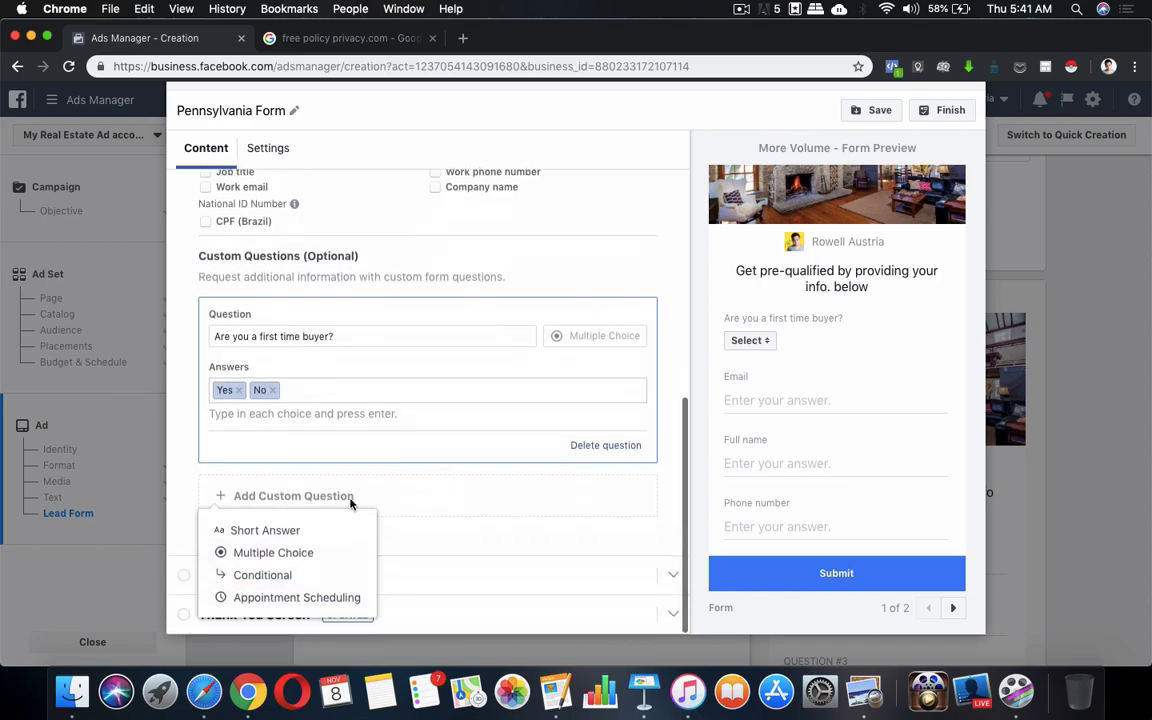
Add a multiple-choice question and paste 'How Will you use your New Home?' from the notes
left_click(282, 552)
left_click(553, 690)
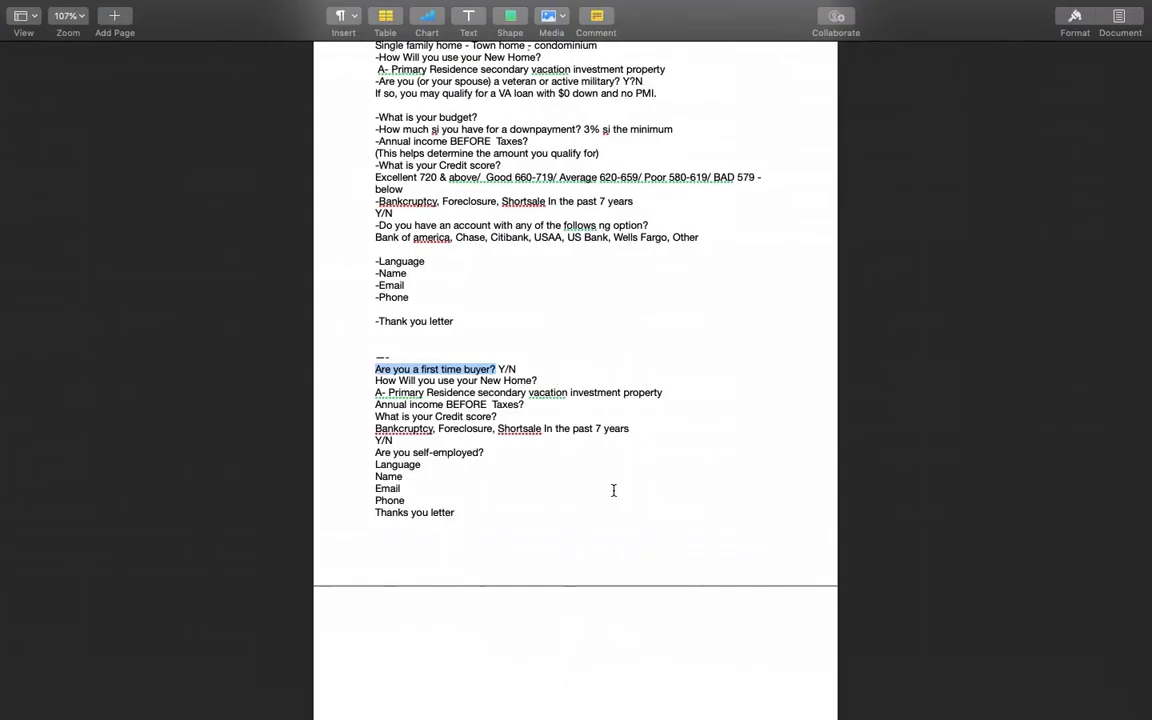
left_click(432, 381)
left_click_drag(376, 382, 550, 382)
key("super+c")
key("ctrl+Up")
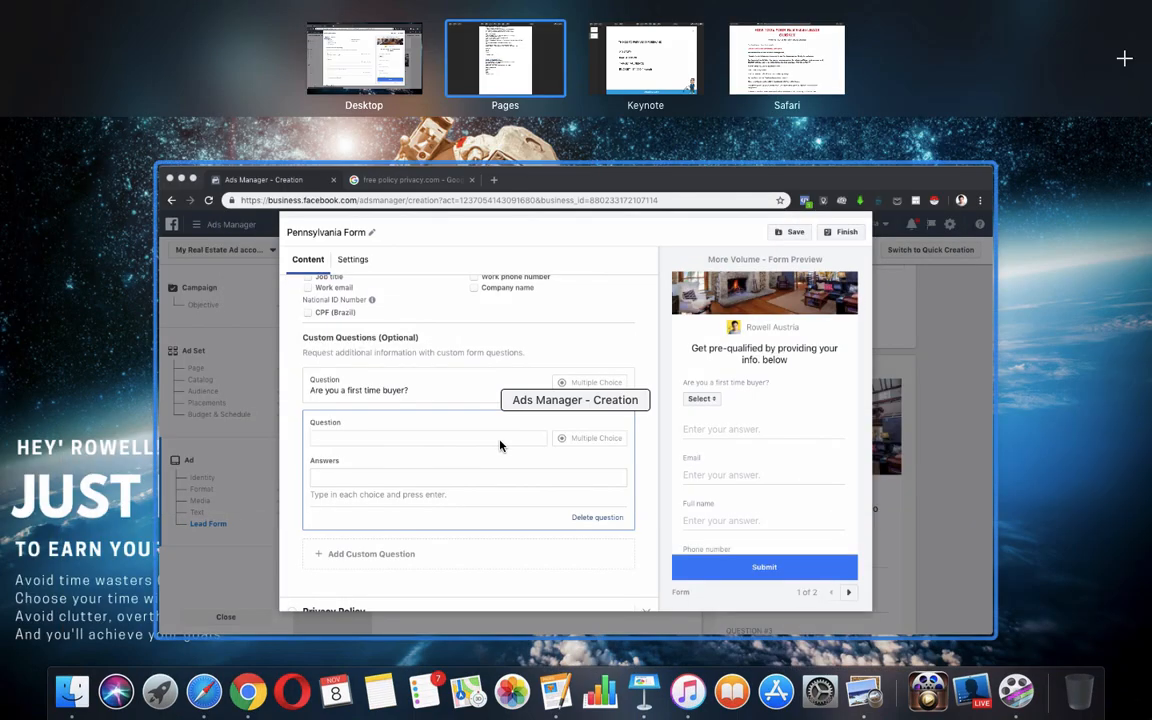
left_click(499, 439)
left_click(374, 438)
left_click(400, 403)
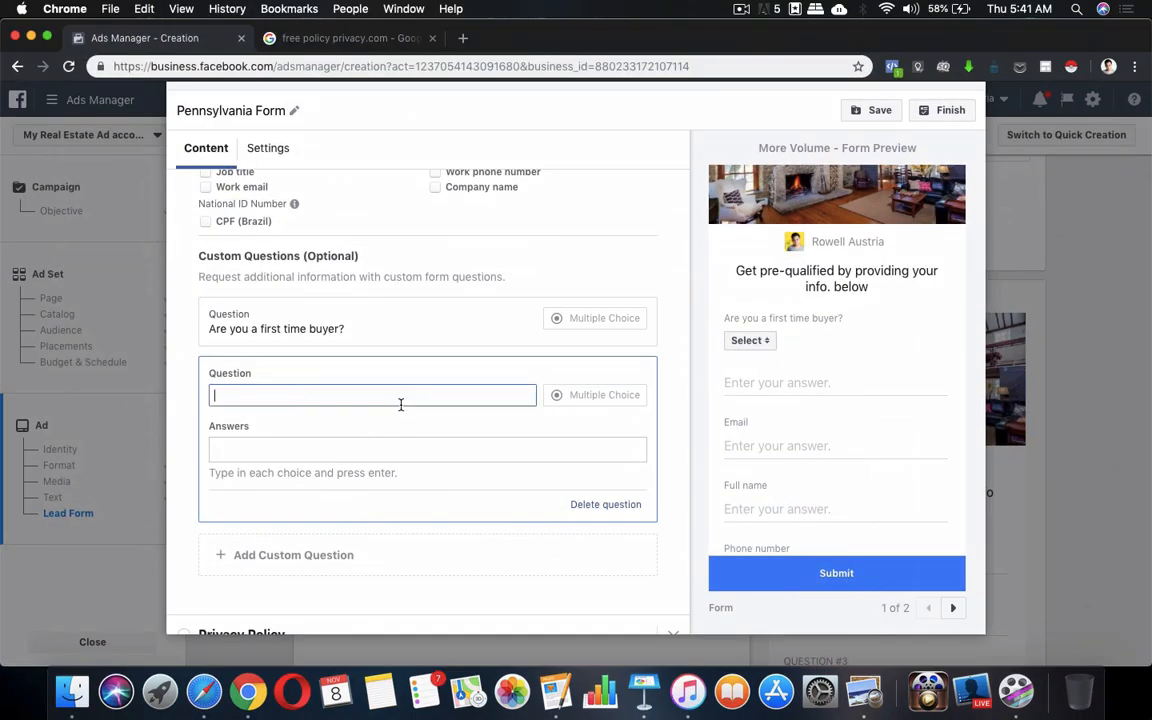
key("super+v")
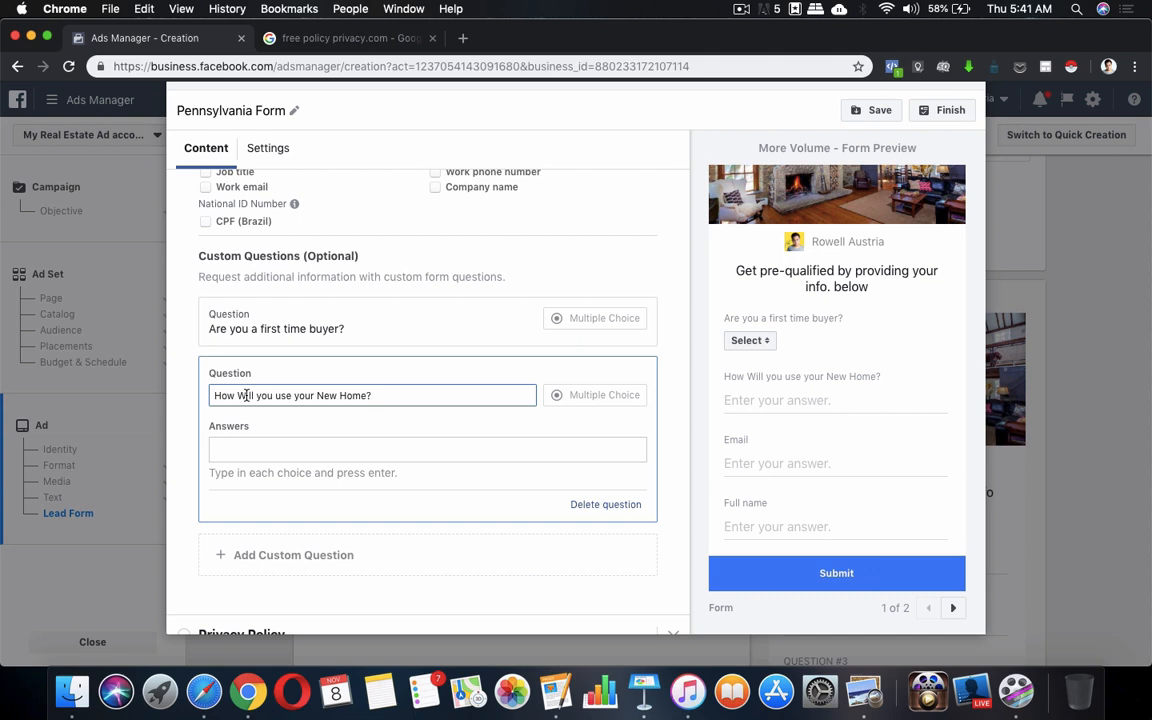
Lowercase 'will' and 'new' so the question reads 'How will you use your new Home?'
key("BackSpace")
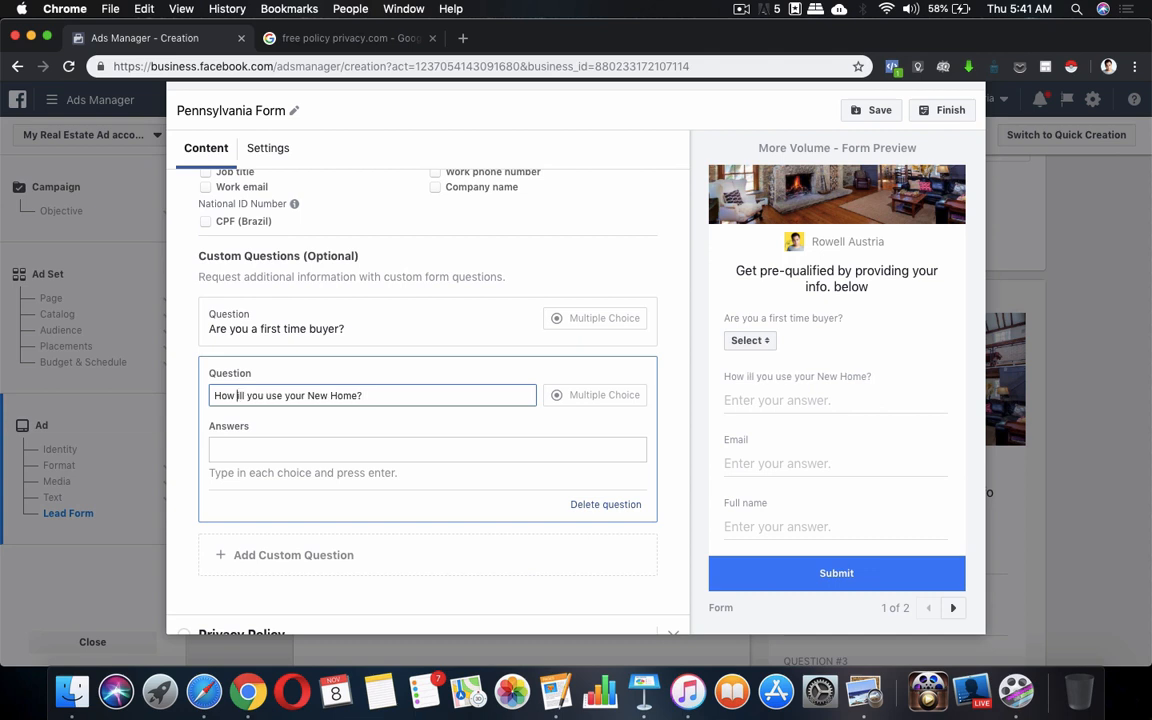
type("w")
left_click(318, 396)
key("BackSpace")
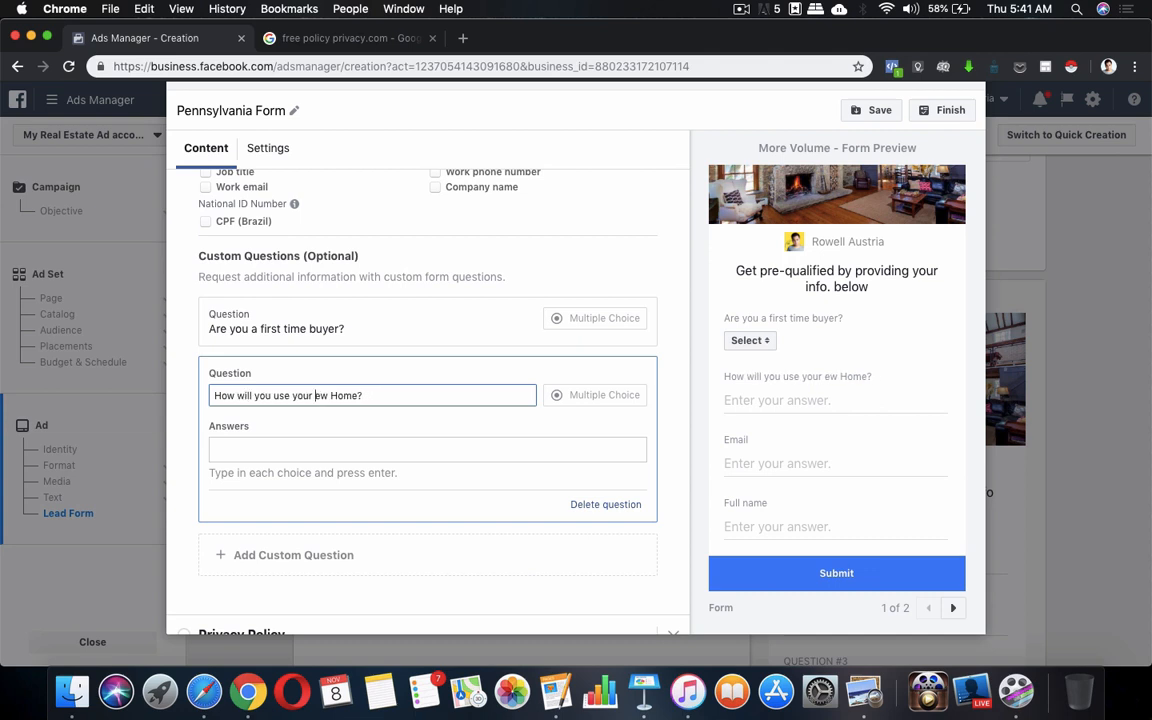
type("n")
Add 'Primary Residence' as the first answer, checking the notes along the way
left_click(480, 450)
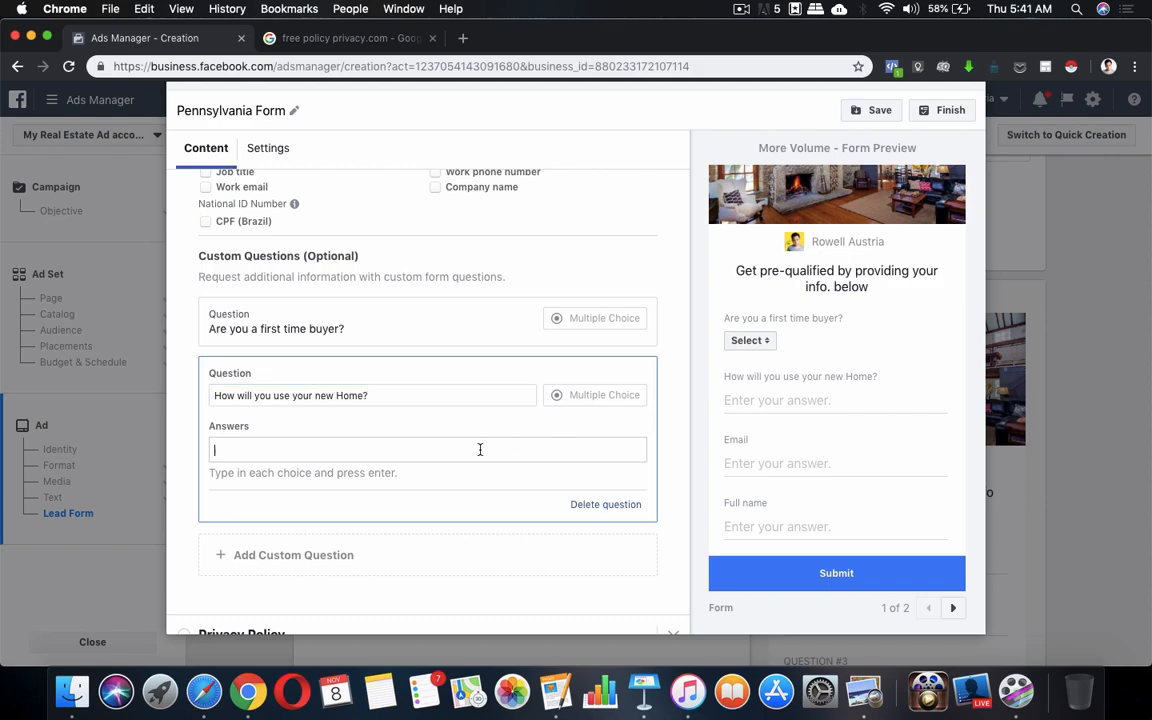
left_click(556, 692)
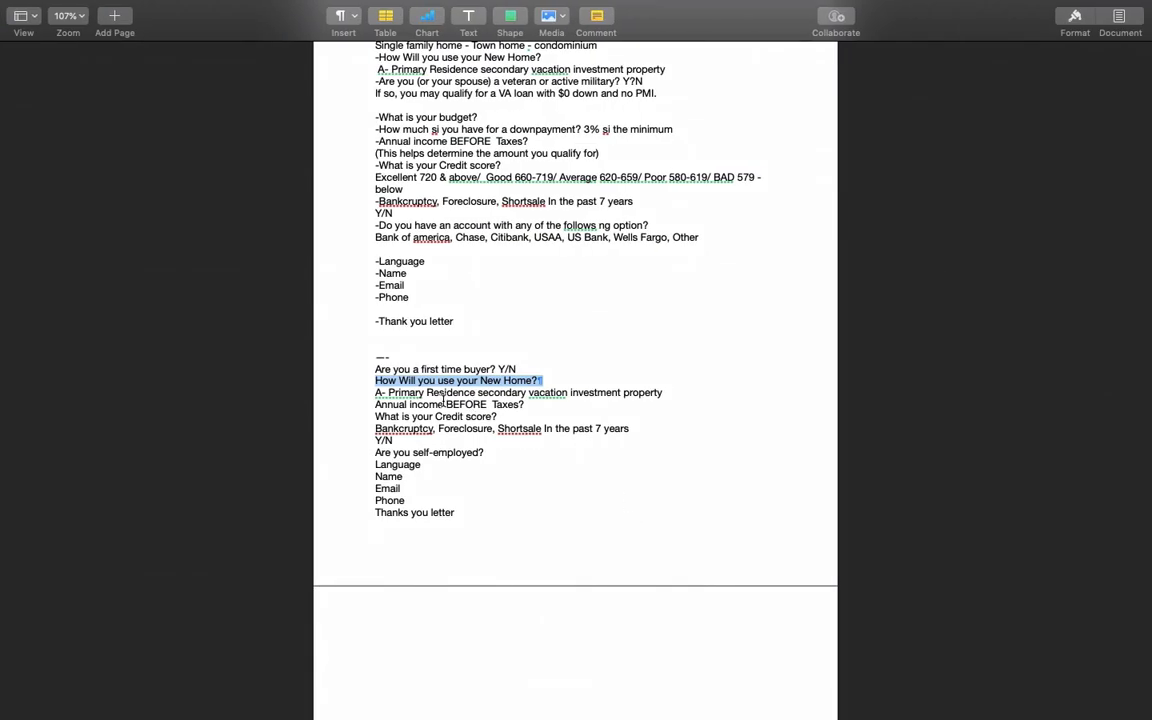
key("ctrl+Up")
left_click(351, 481)
type("Pr")
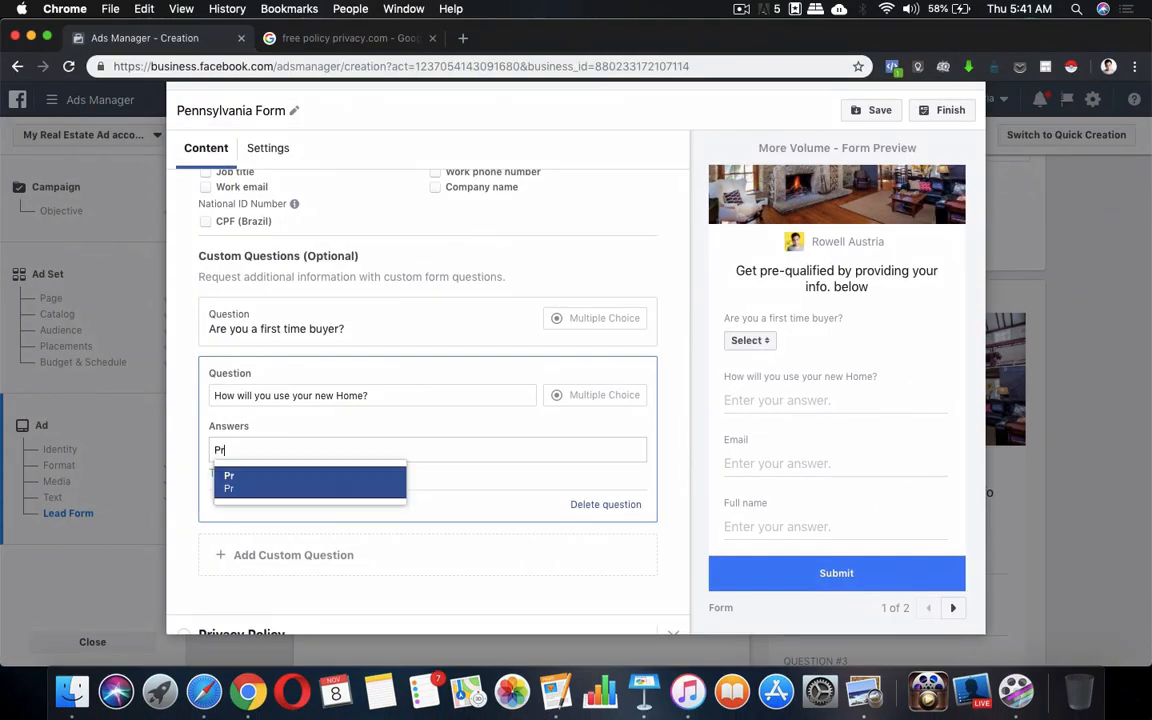
type("imary Res")
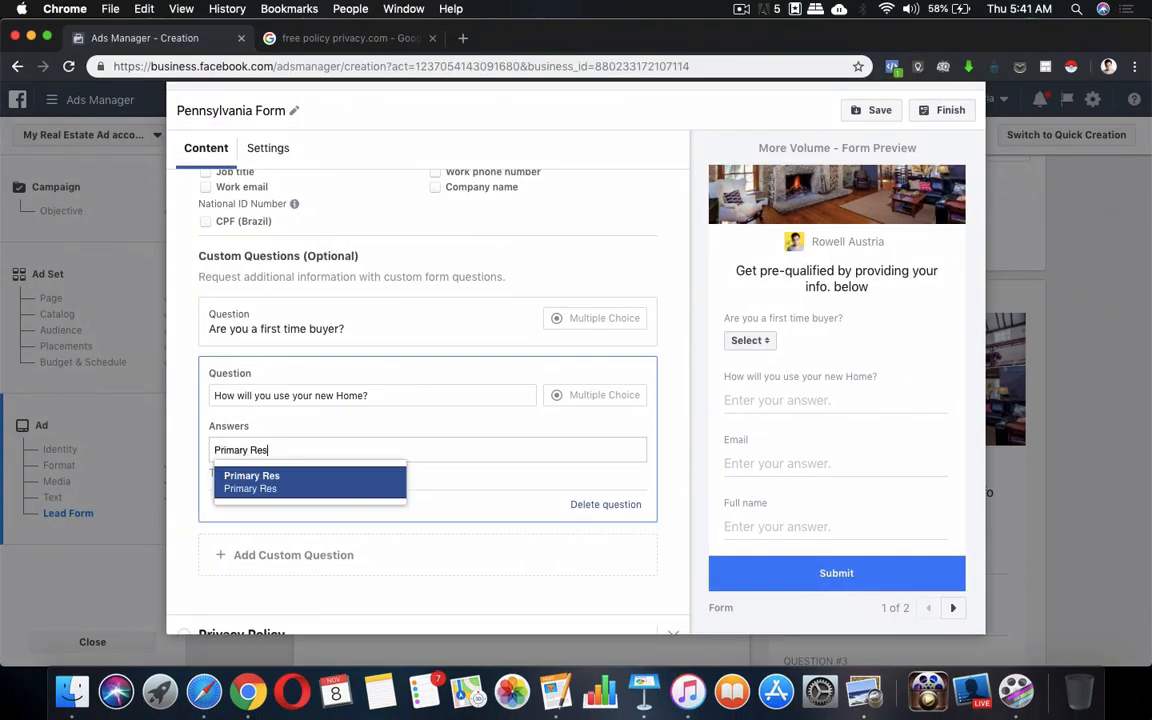
type("idce")
type("nce")
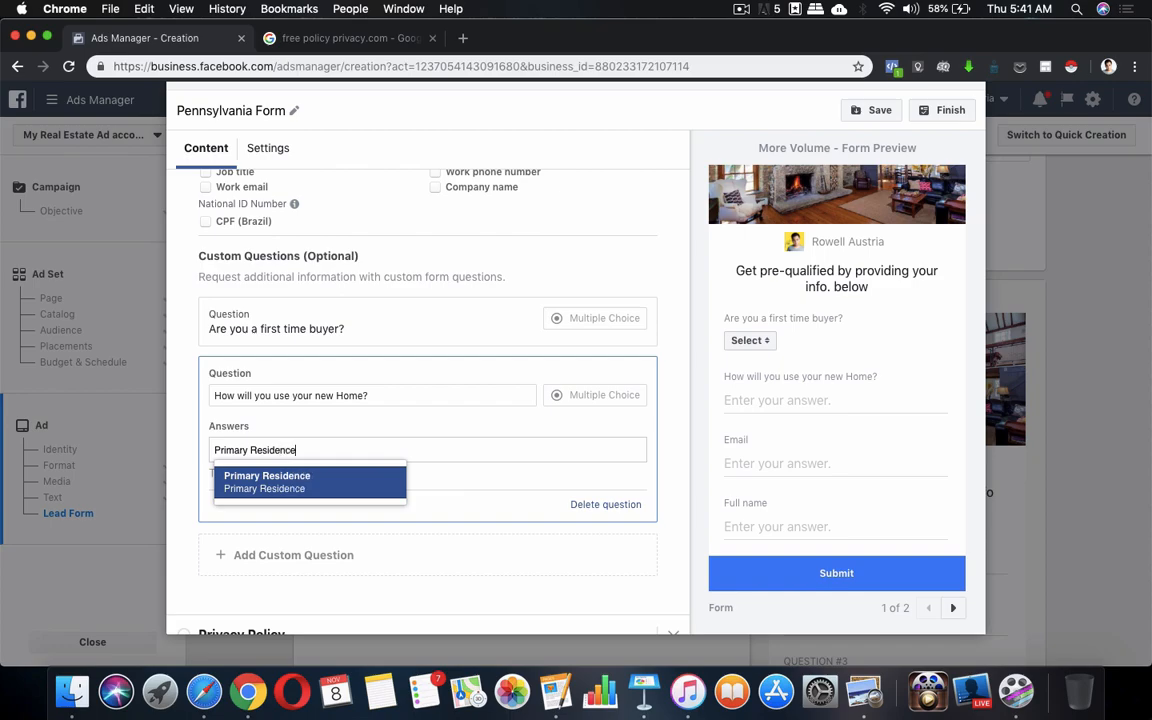
left_click(553, 688)
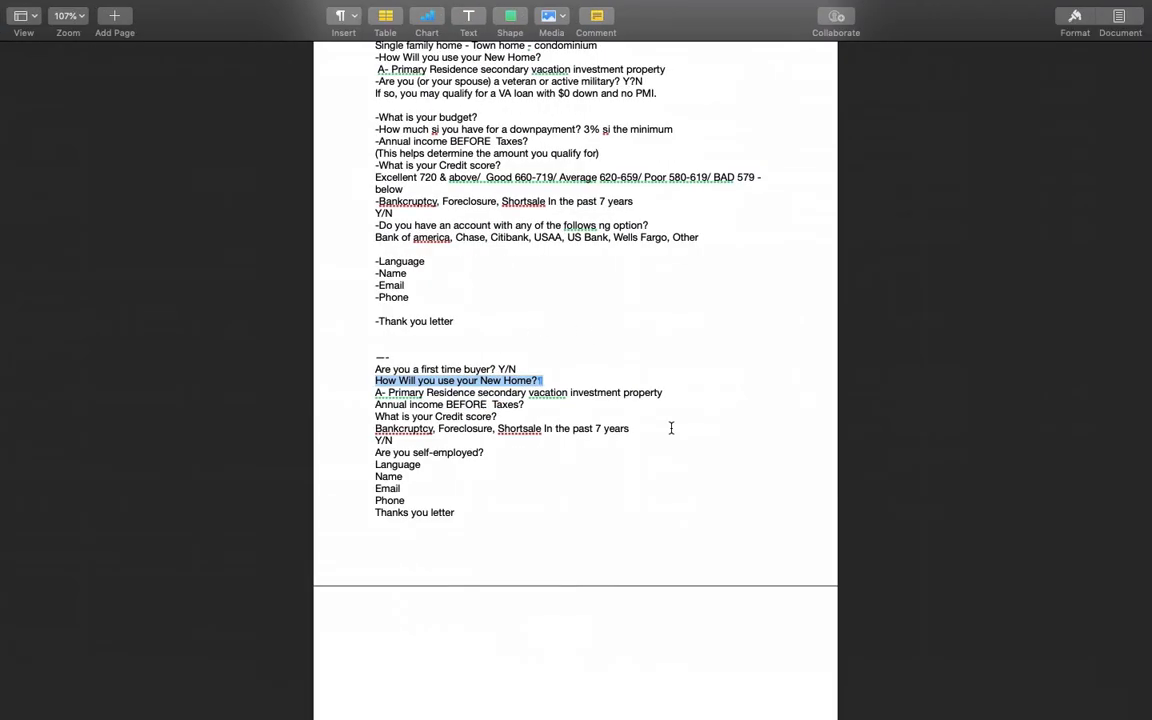
key("ctrl+Up")
left_click(446, 526)
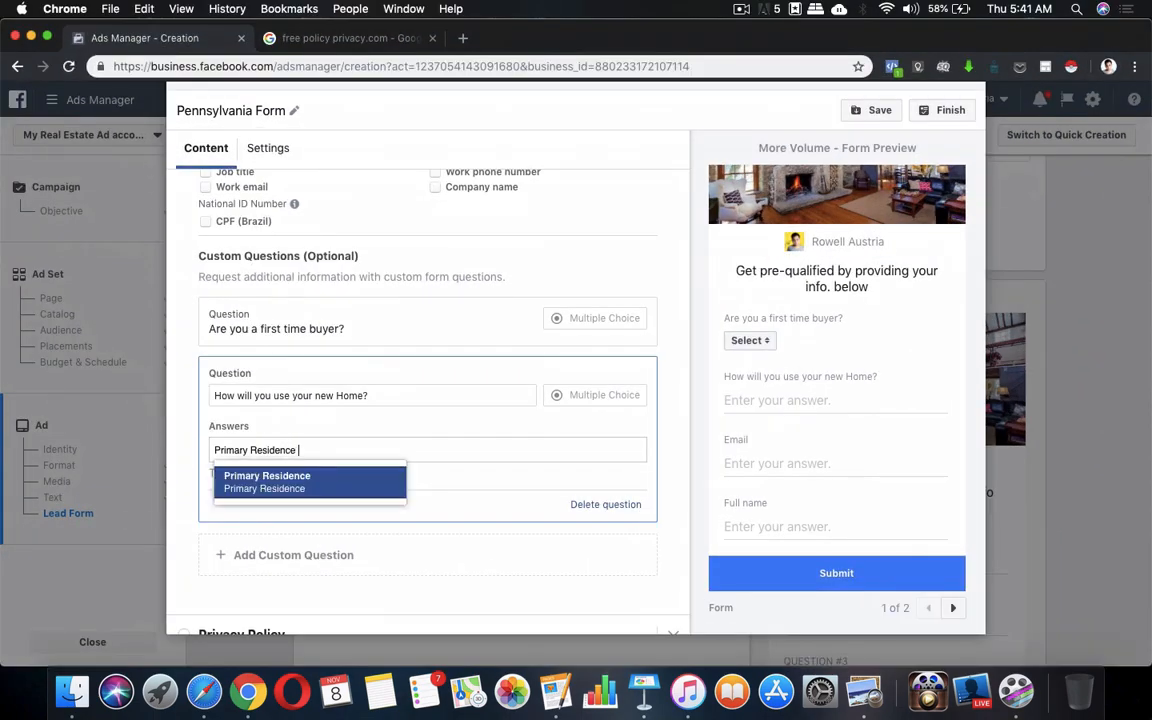
left_click(373, 494)
Add 'Secondary Vacation' and 'Investment Property' answers and check them in the preview
type("Se")
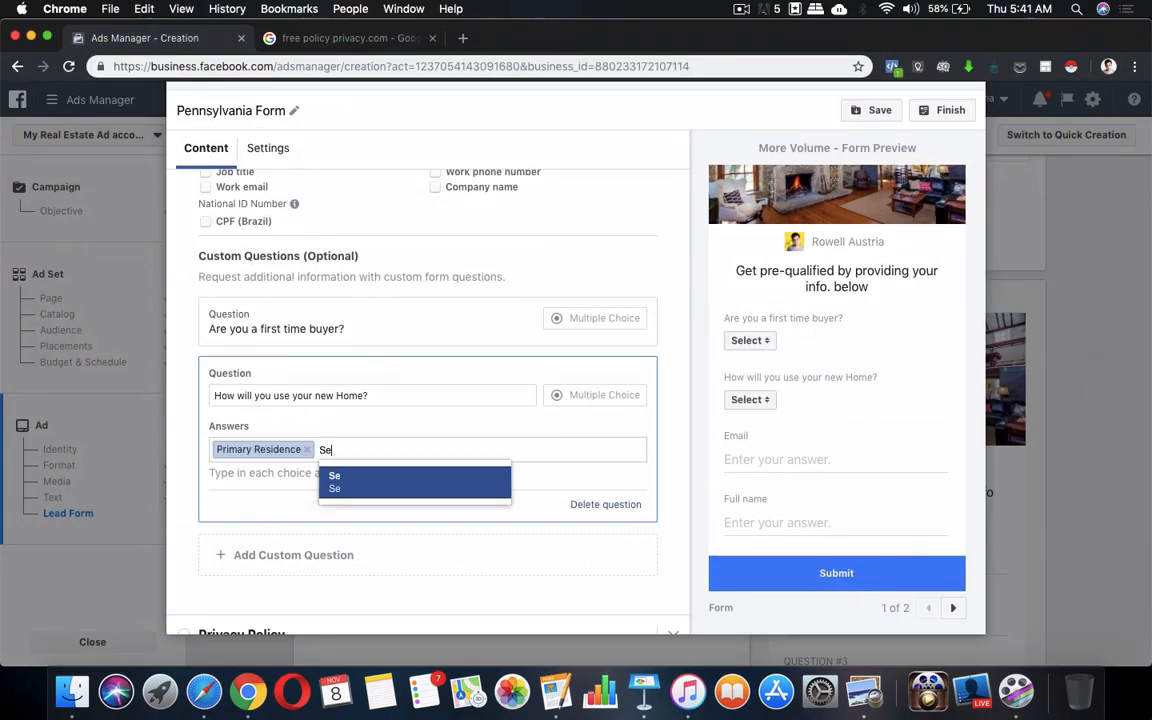
type("condary Vacation")
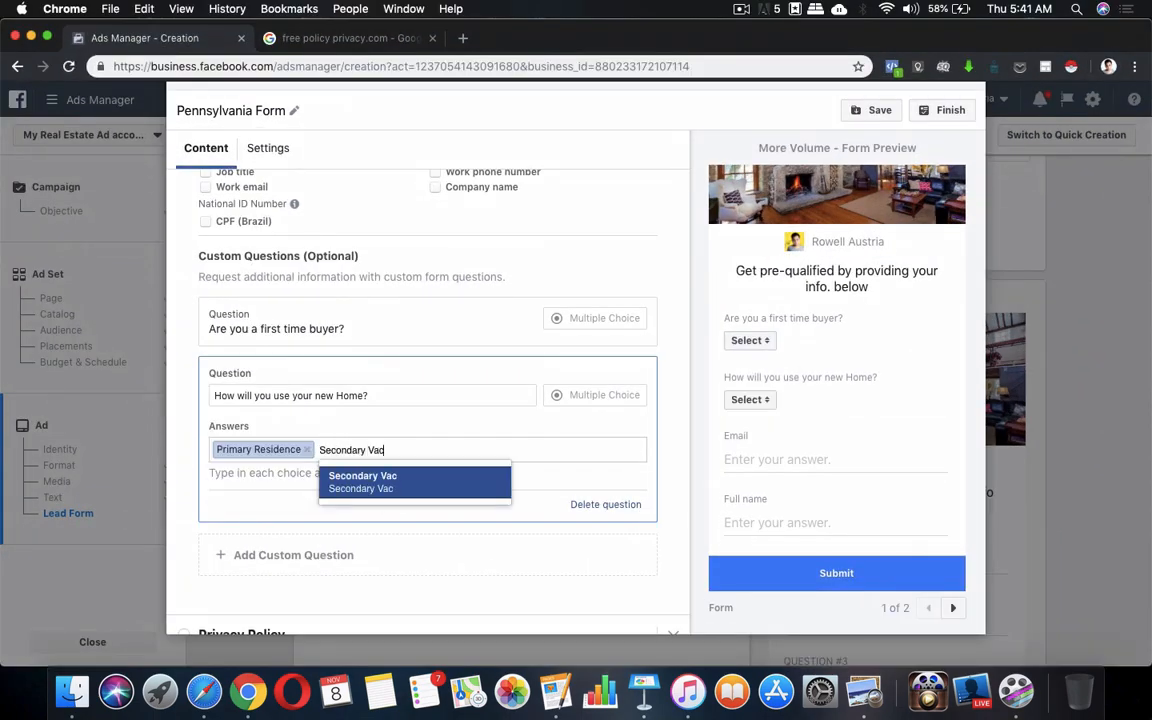
left_click(403, 484)
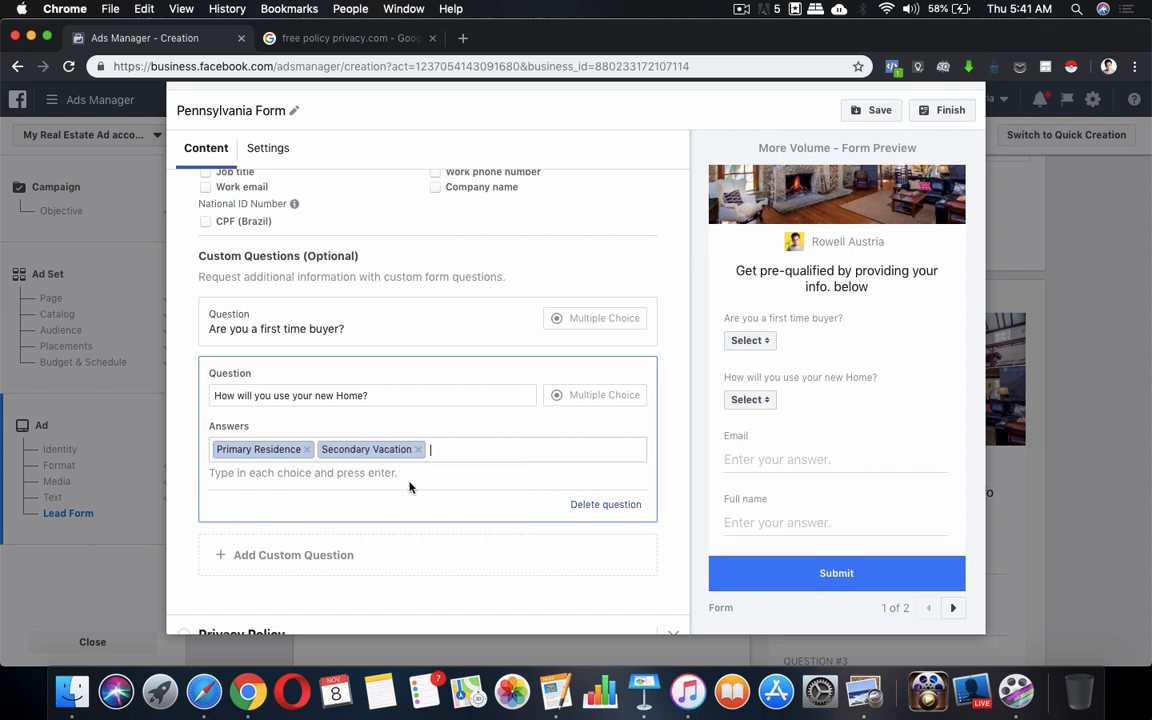
type("Invest,ent")
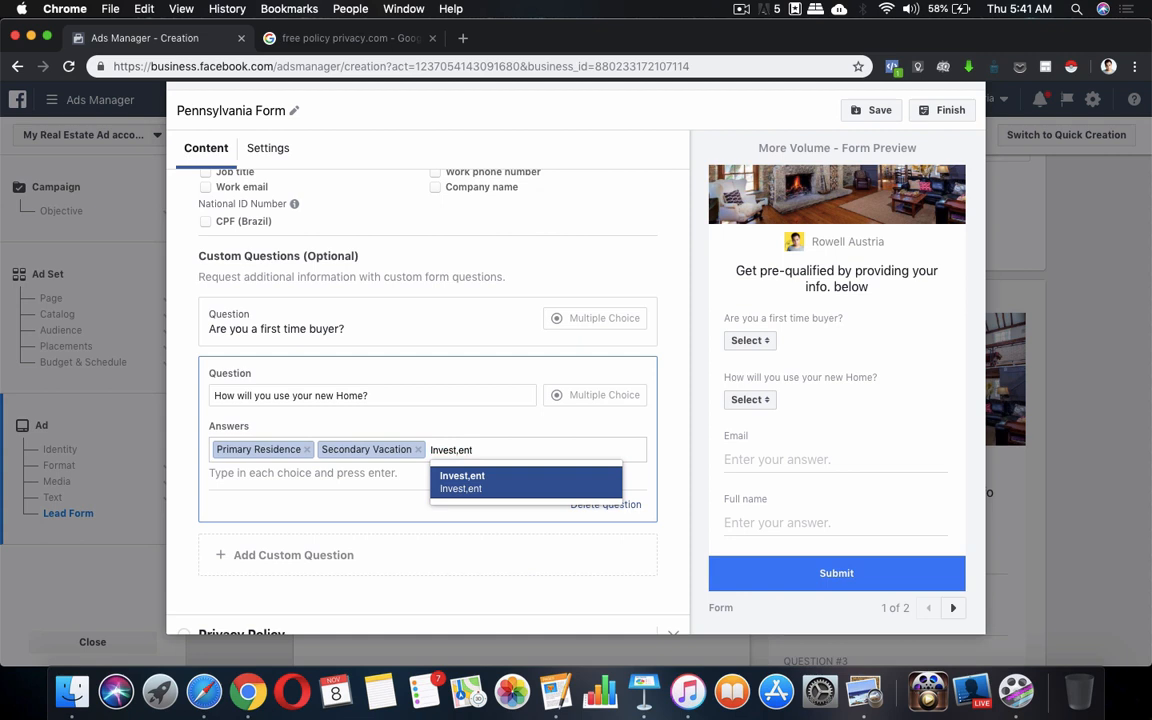
key("BackSpace")
key("BackSpace")
key("BackSpace")
key("BackSpace")
type("ment Property")
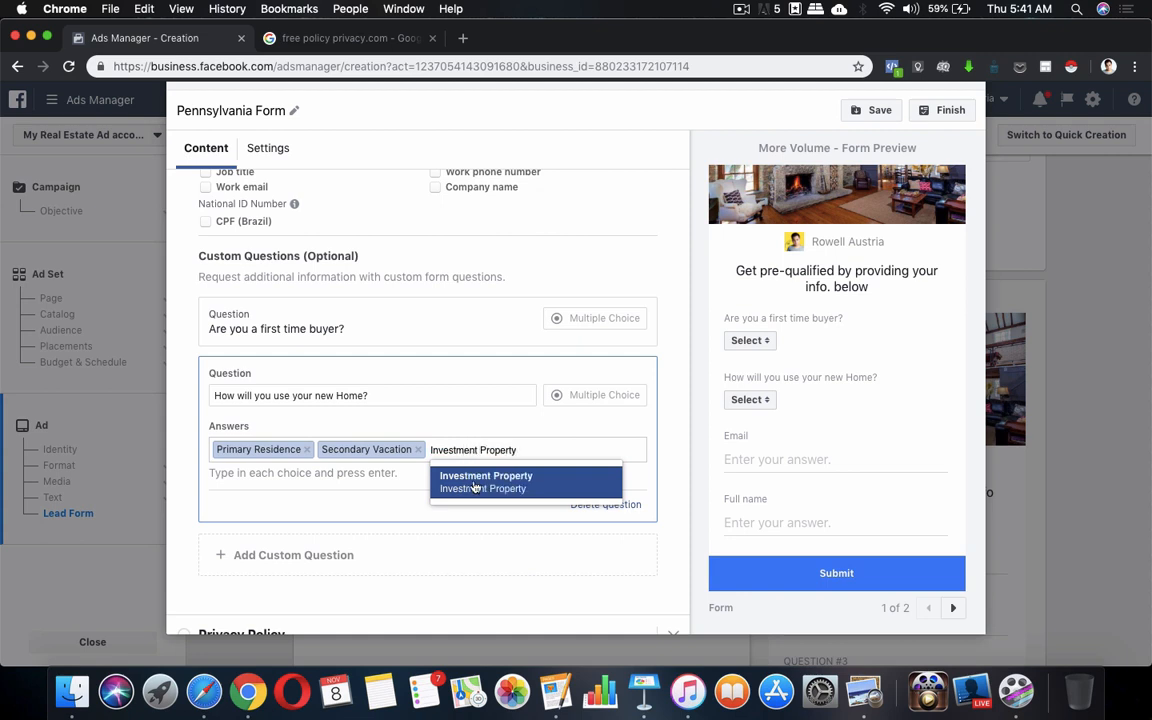
key("Return")
scroll(433, 486, "down", 1)
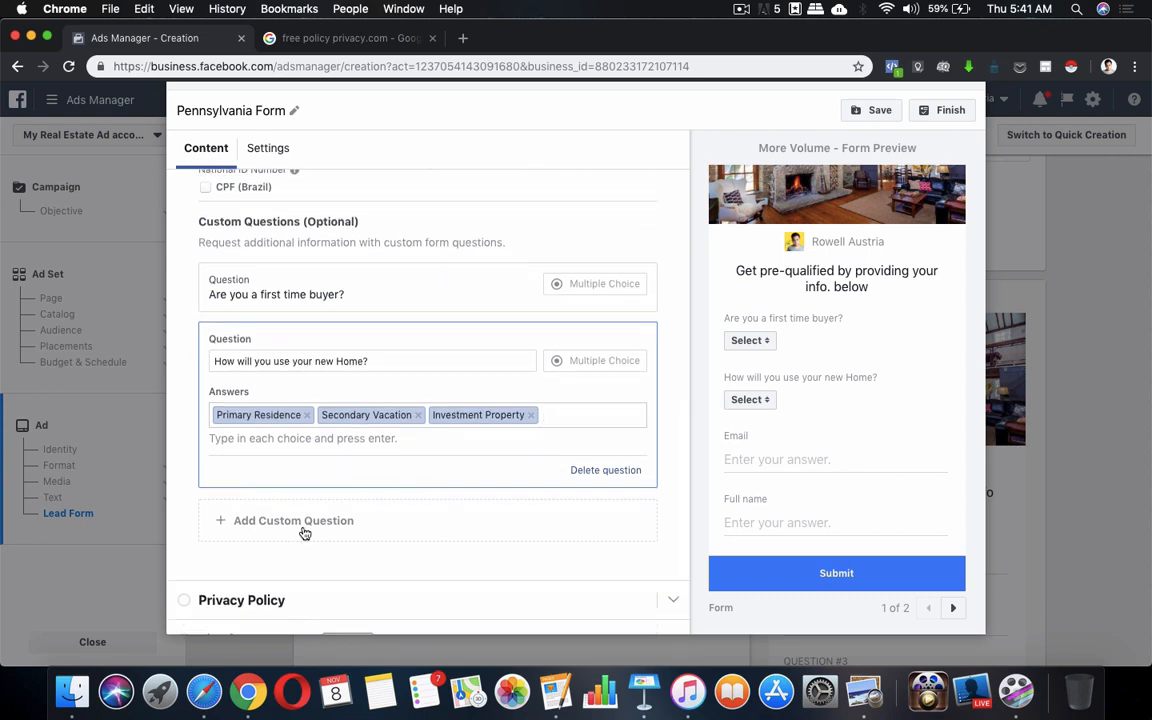
left_click(755, 400)
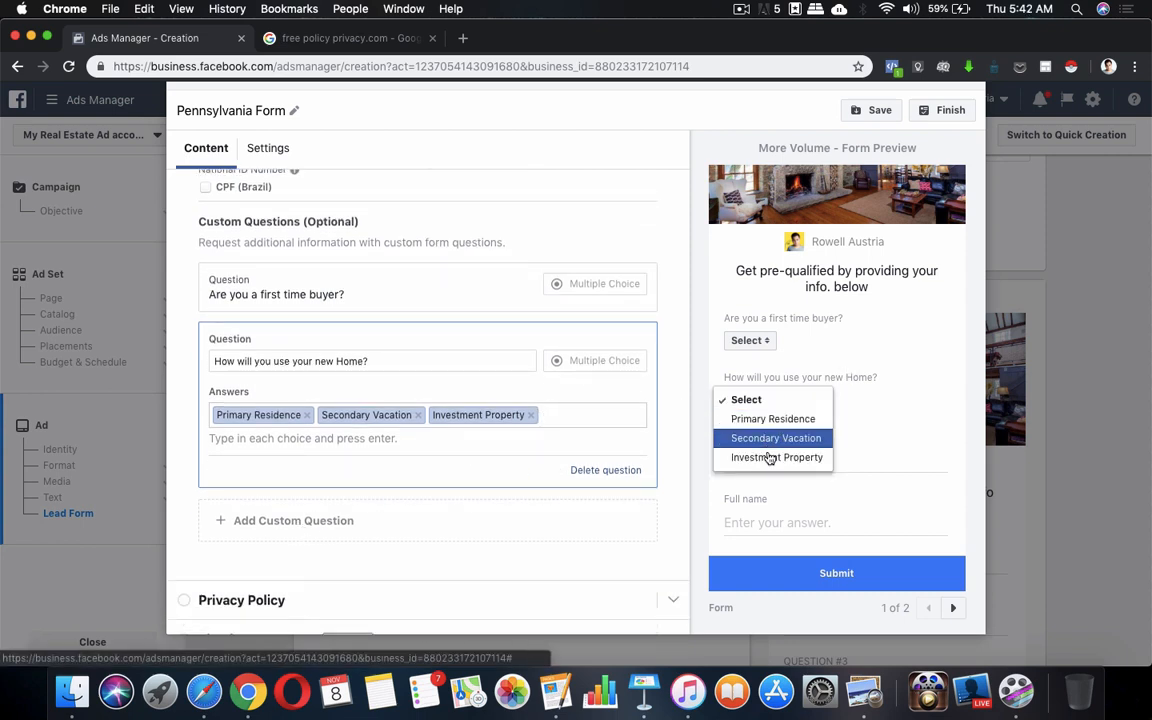
left_click(367, 527)
Add a short-answer question typed as 'What is your Annual Income Before Taxes?' from the notes
left_click(557, 693)
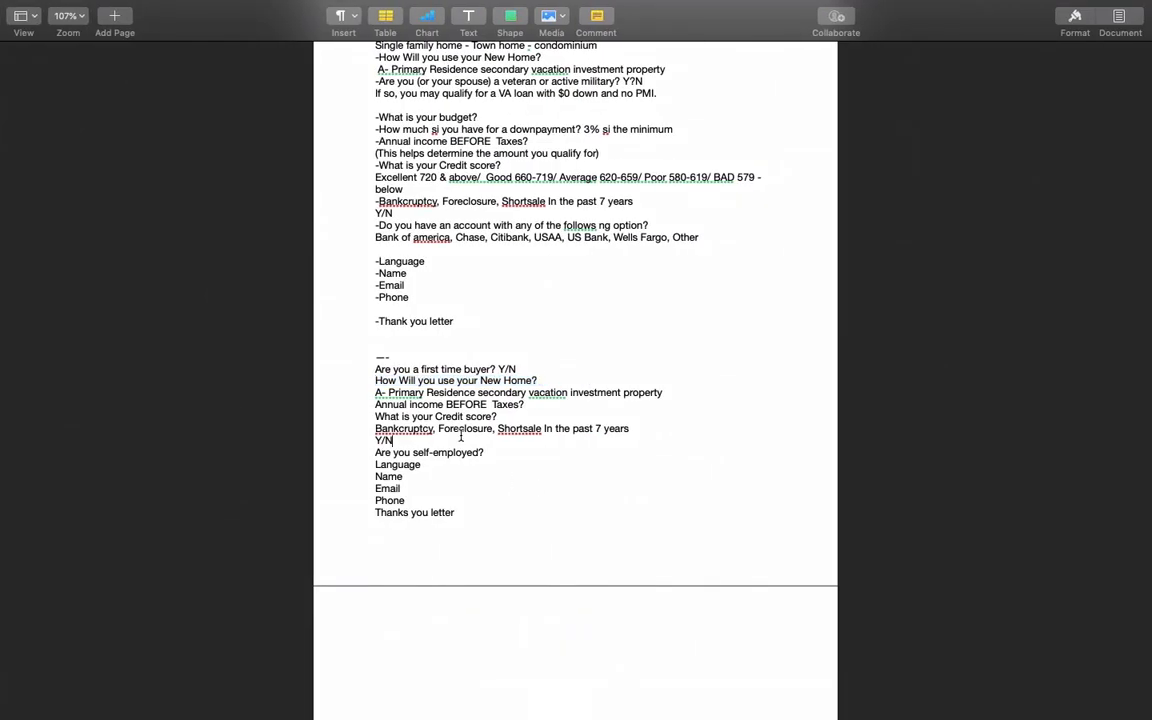
left_click_drag(376, 404, 575, 409)
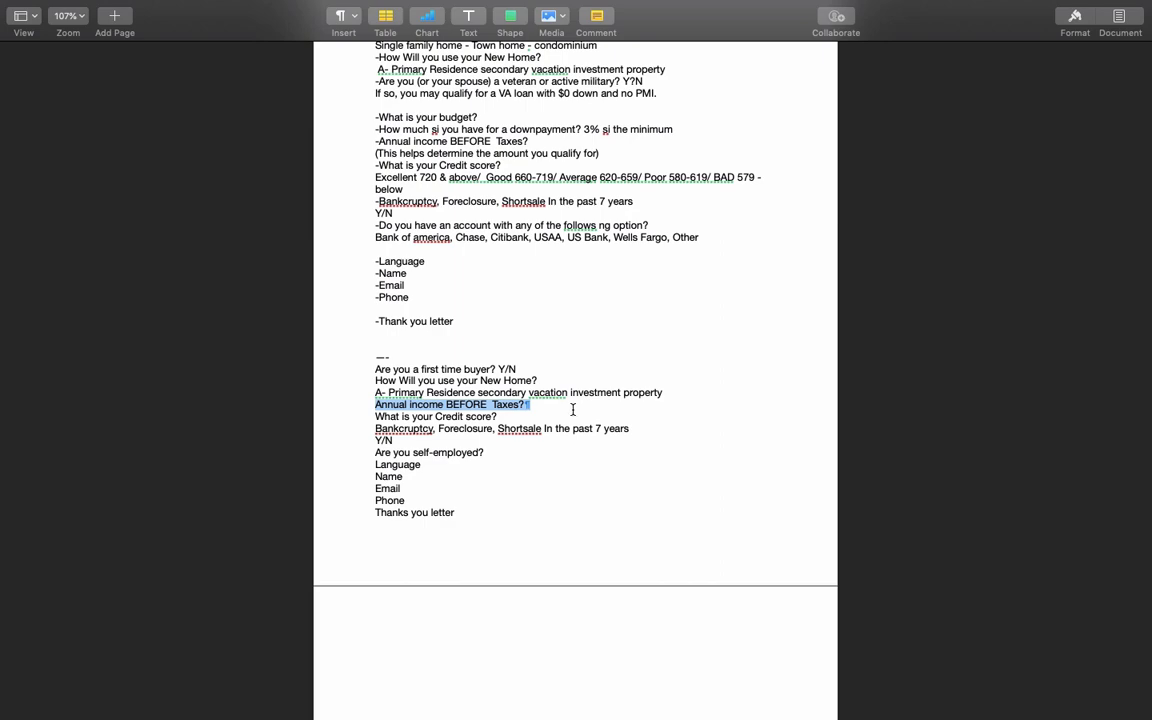
key("ctrl+Up")
left_click(460, 524)
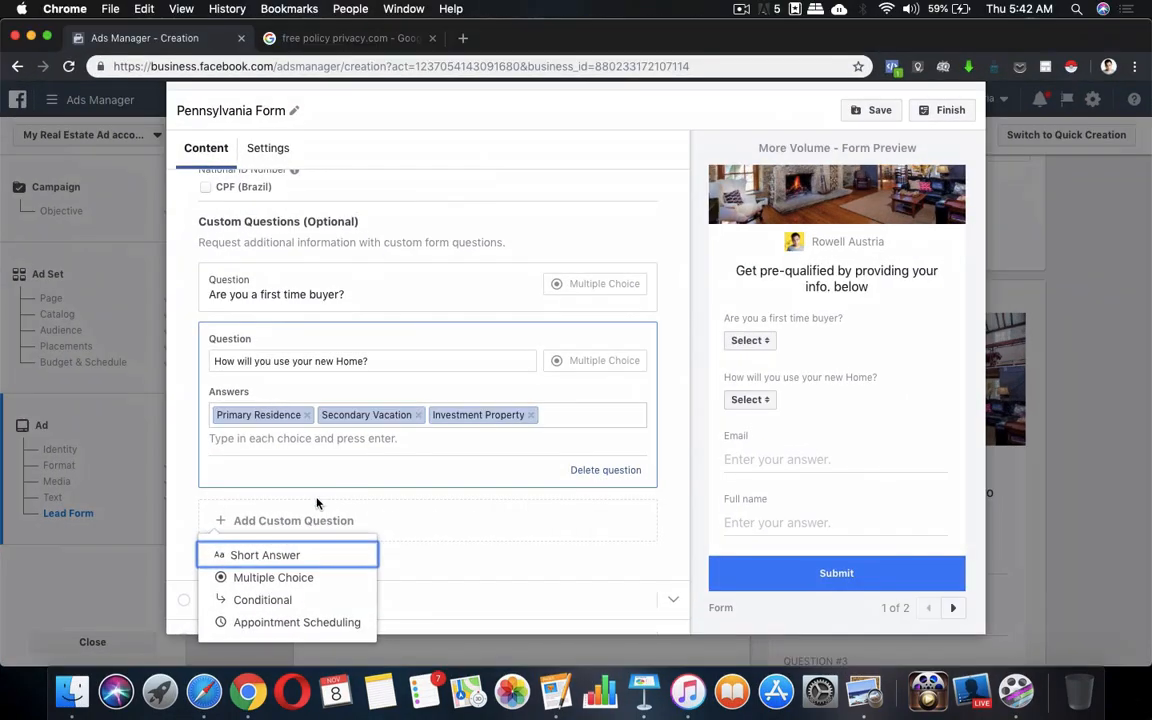
left_click(265, 556)
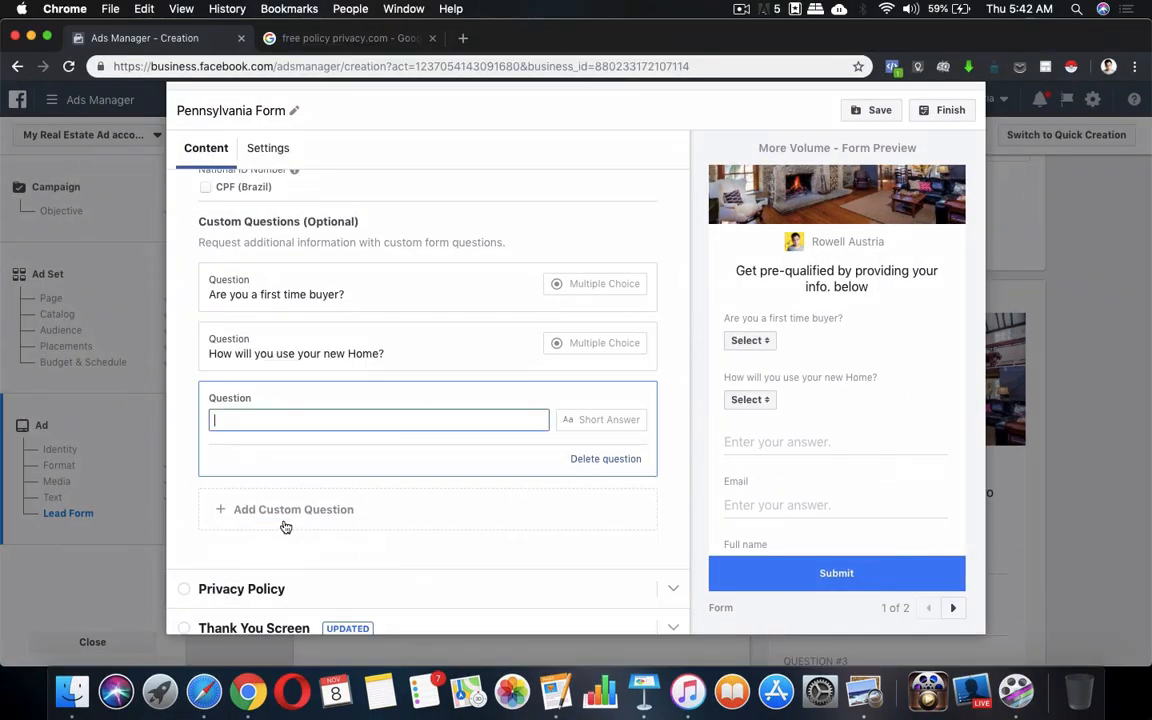
type("What ")
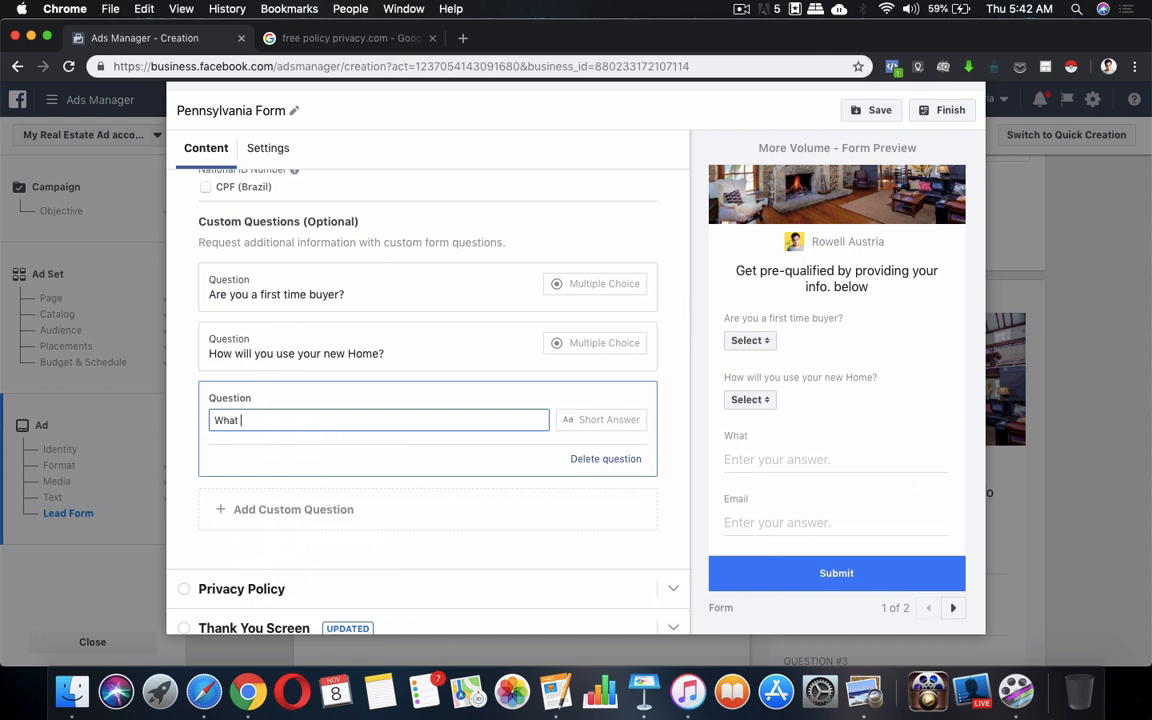
type("is your Annual Income")
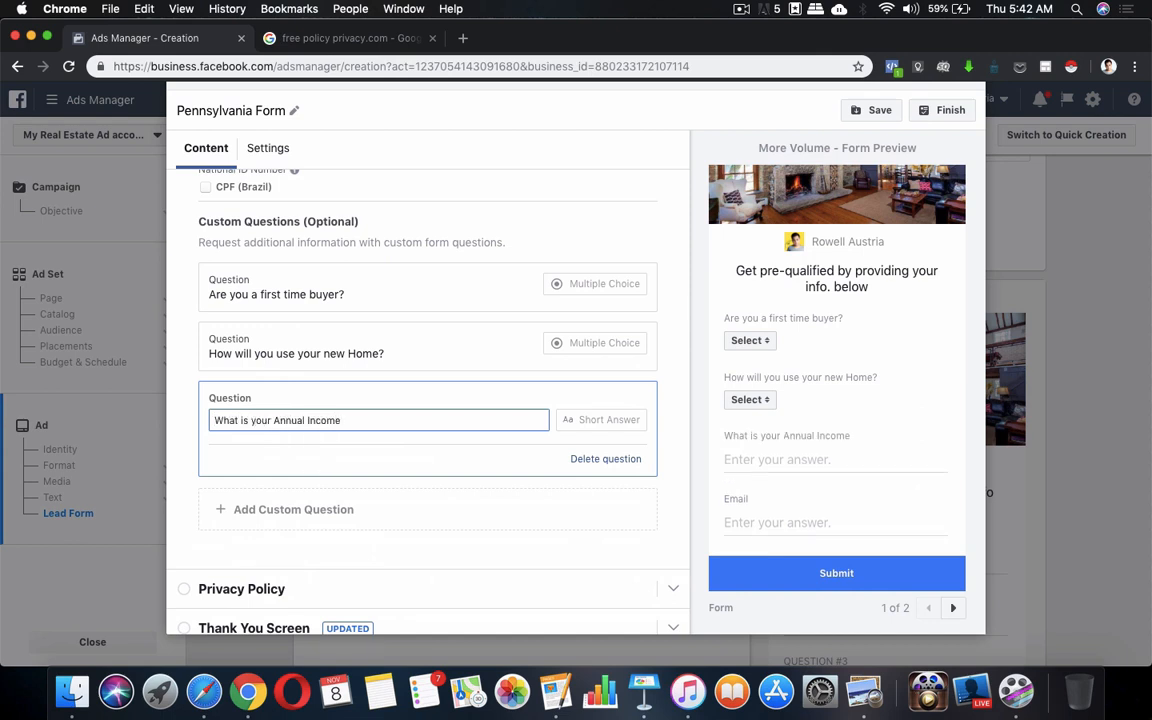
type(" Before Ta")
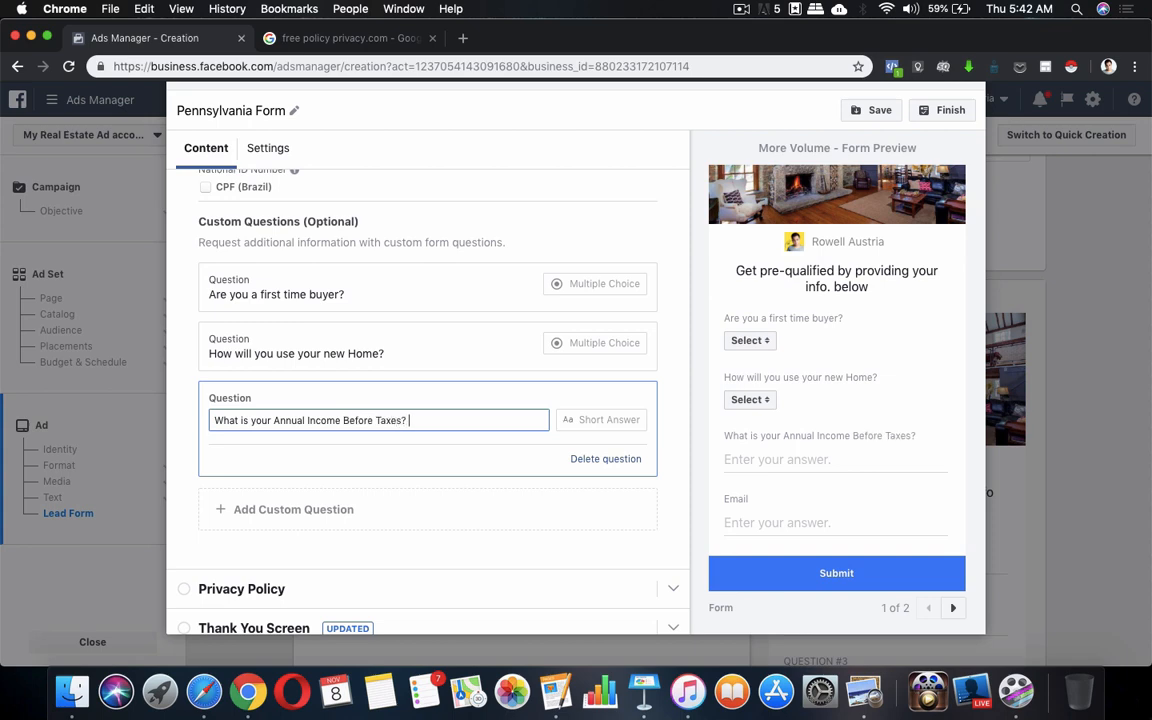
type("xes?")
key("ctrl+Up")
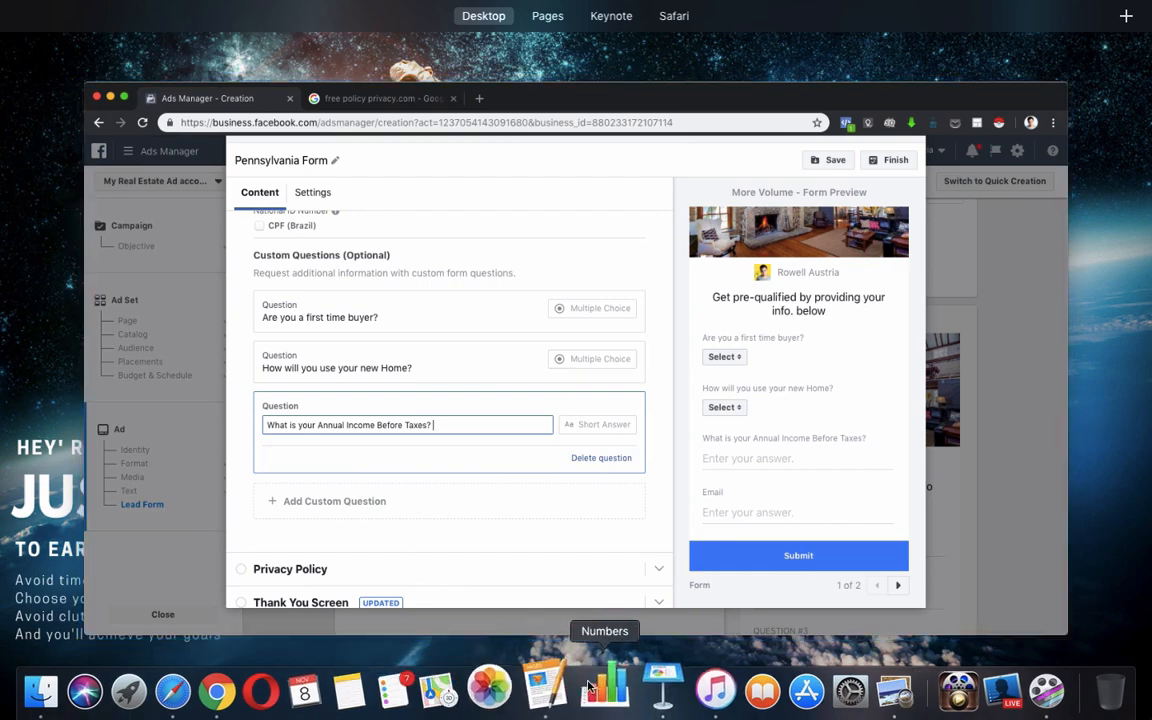
left_click(560, 692)
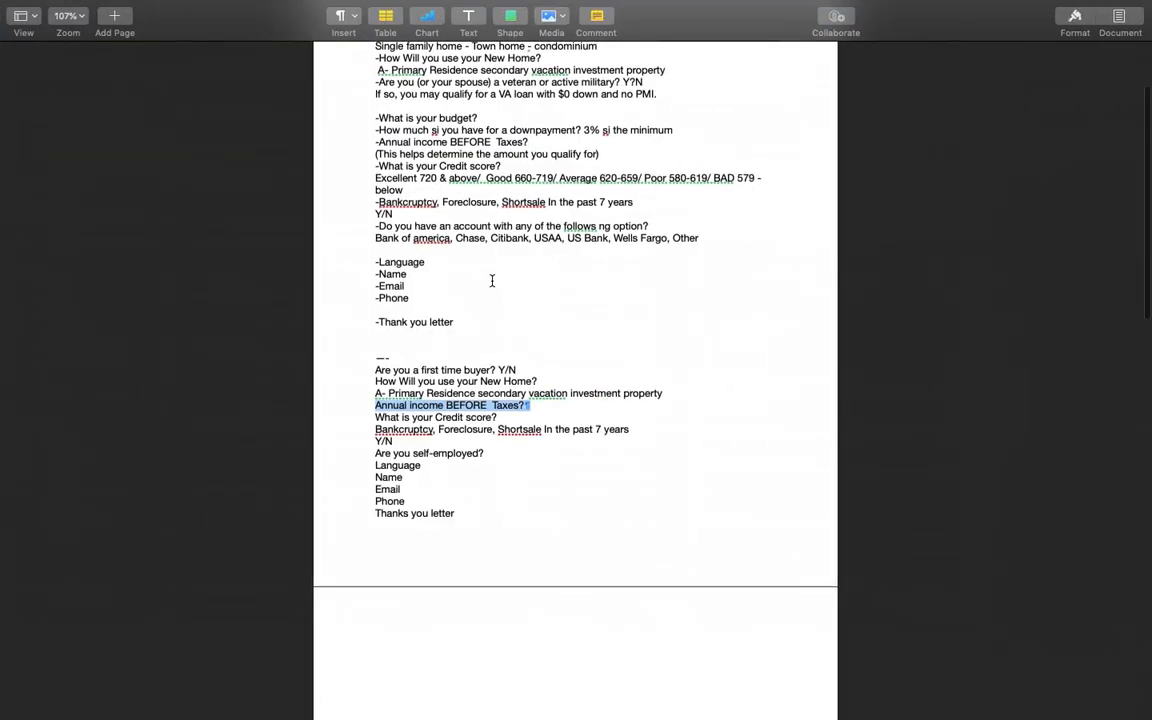
scroll(470, 260, "up", 3)
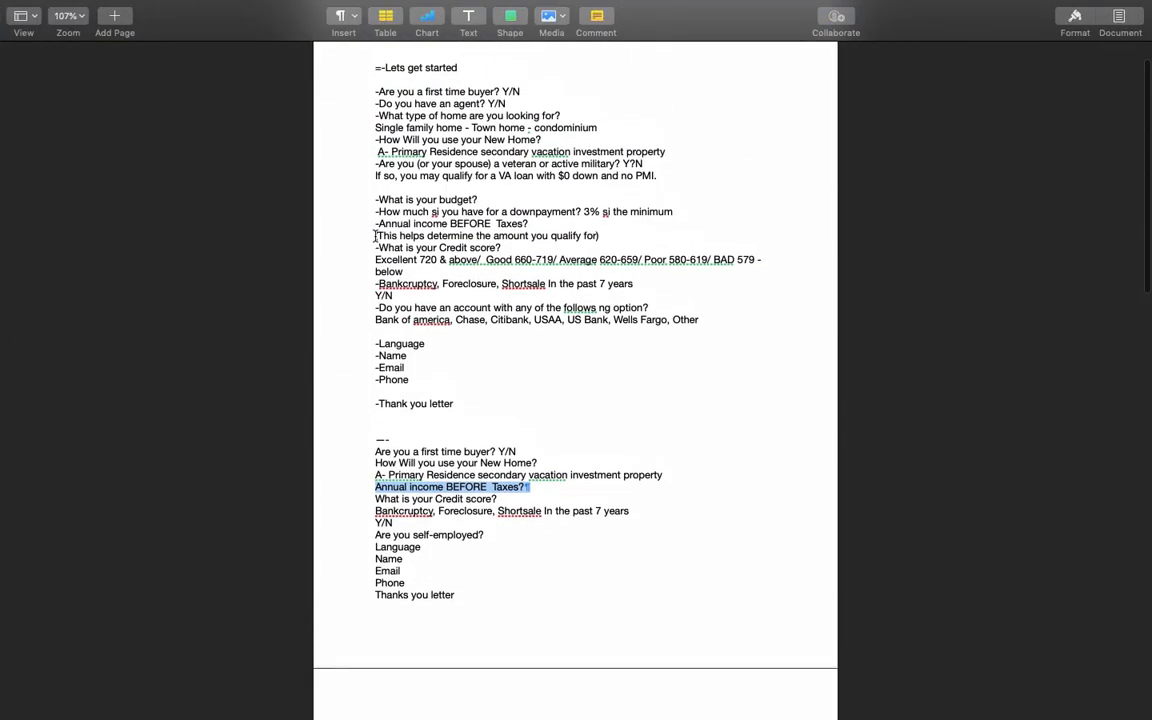
left_click_drag(375, 236, 597, 236)
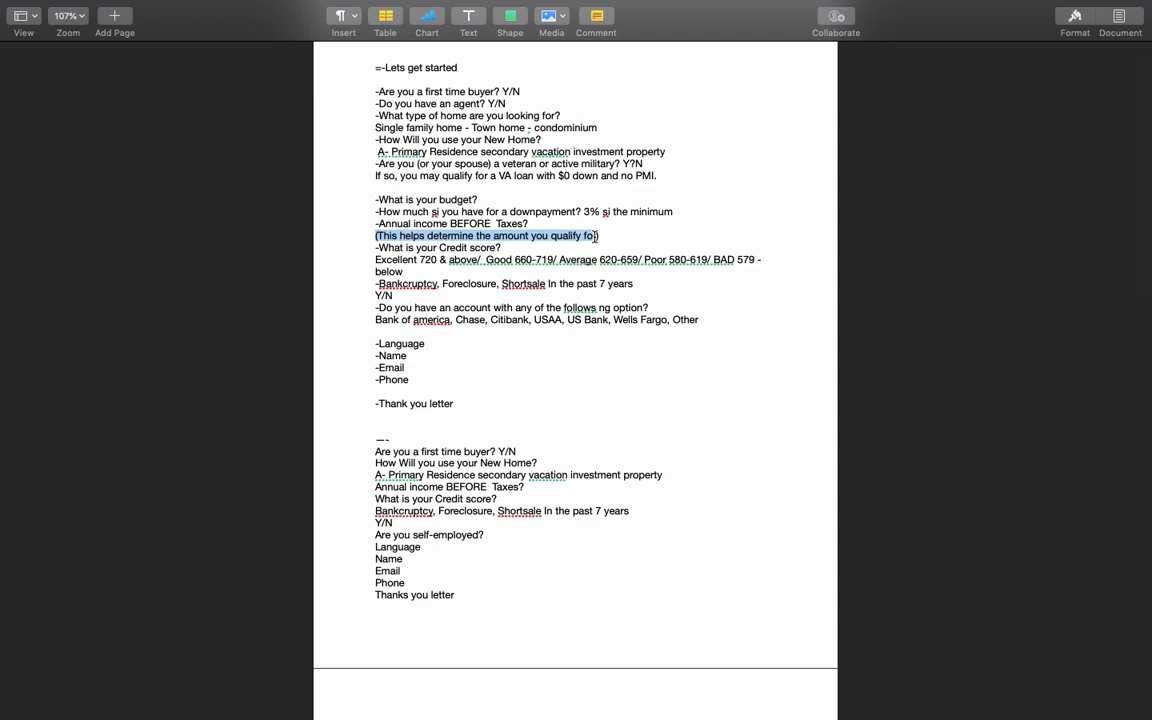
key("ctrl+Up")
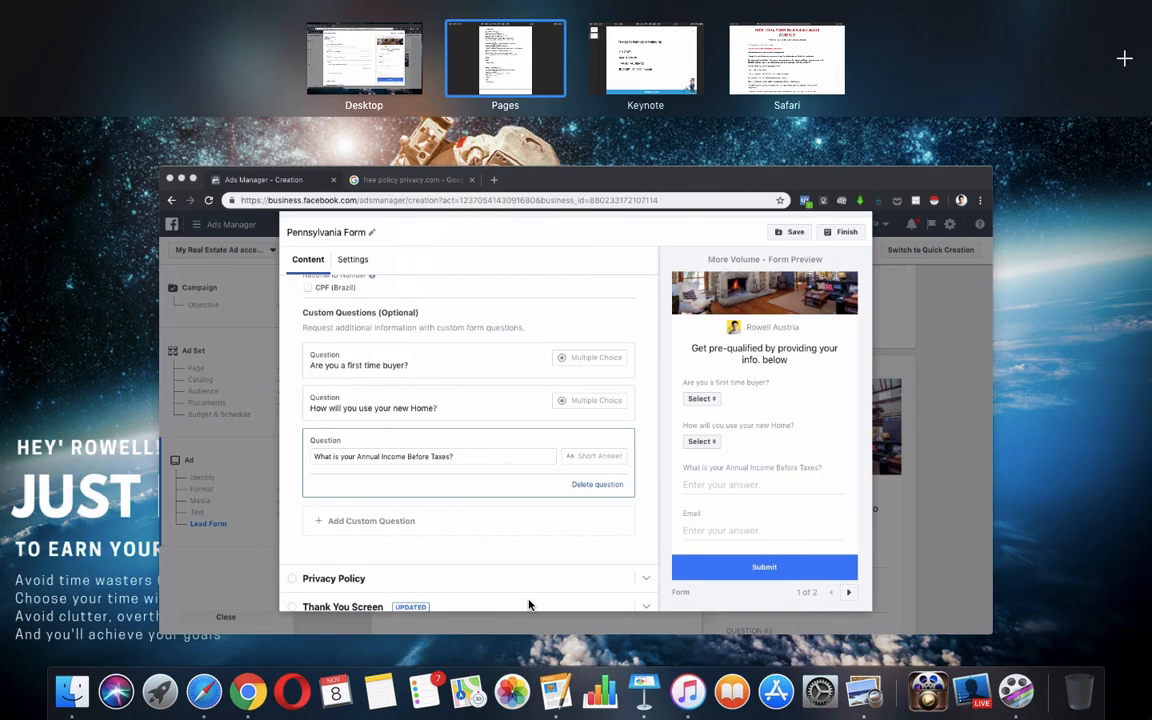
left_click(537, 519)
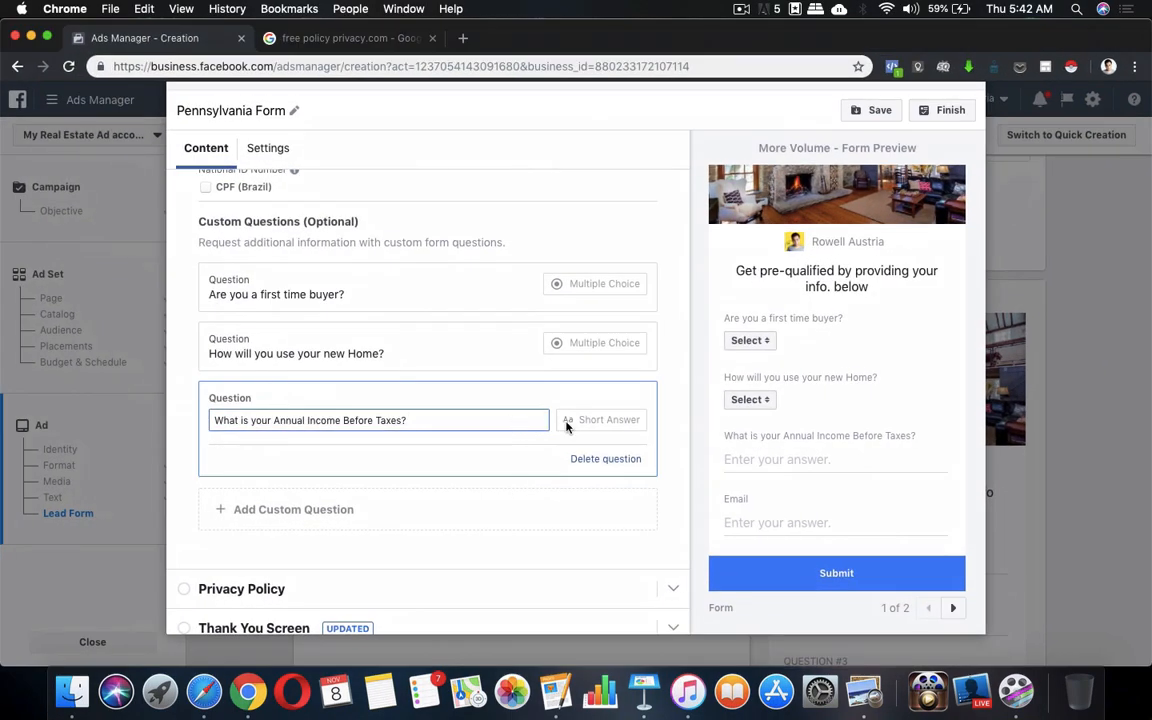
Finish the annual income question, then add and delete a Conditional answer-set question
left_click(583, 424)
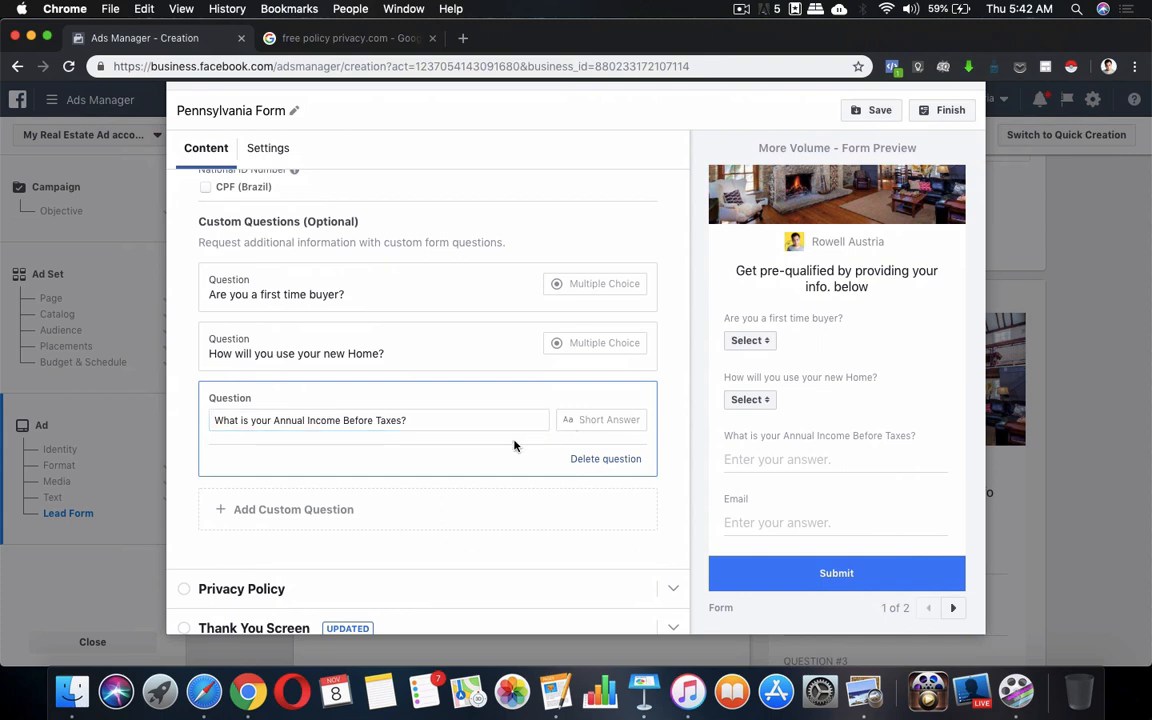
scroll(514, 445, "down", 1)
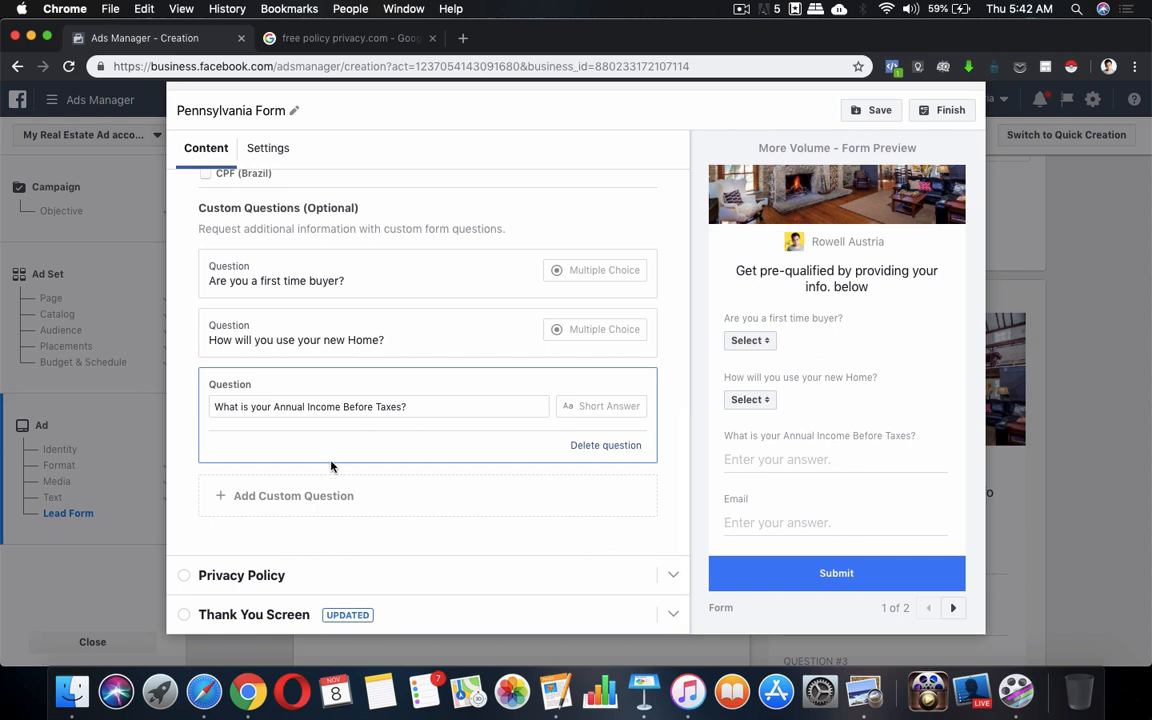
left_click(237, 505)
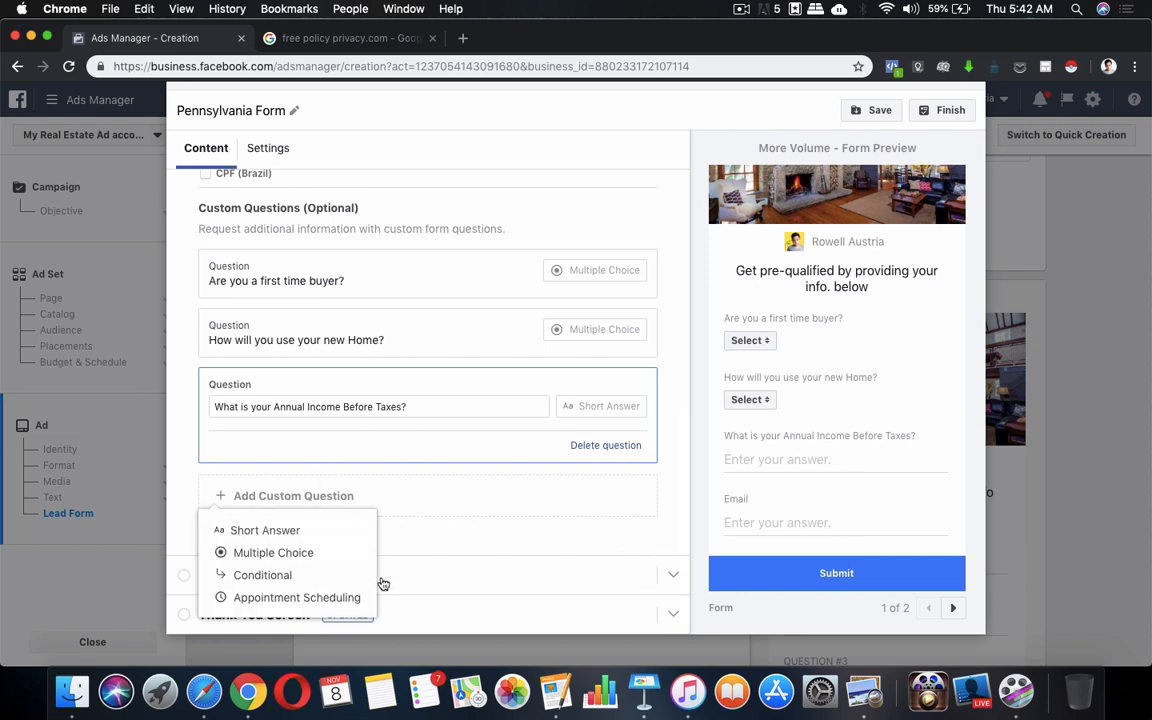
left_click(552, 697)
scroll(558, 540, "down", 3)
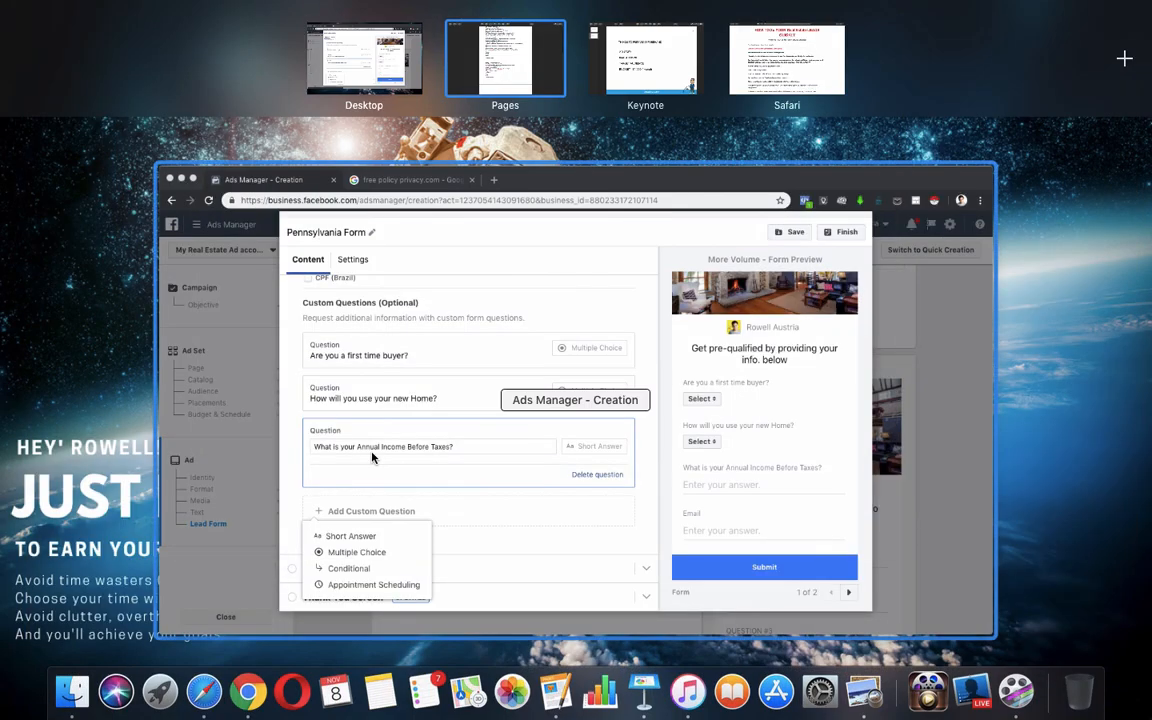
left_click(334, 405)
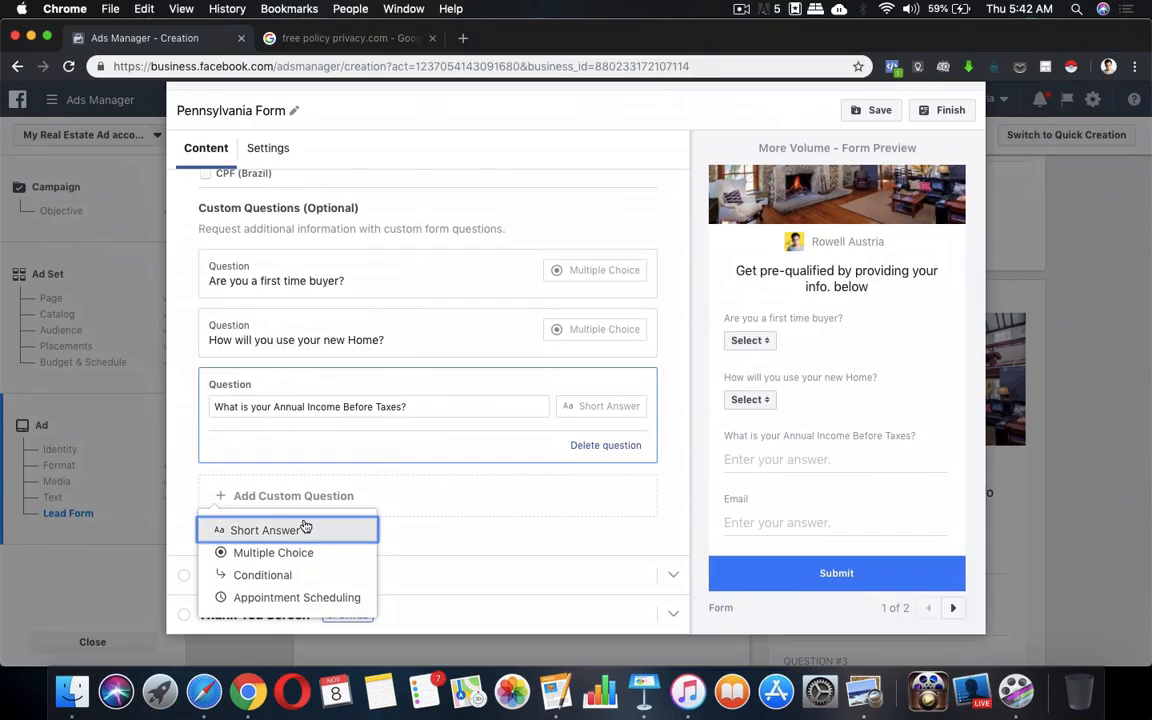
left_click(283, 575)
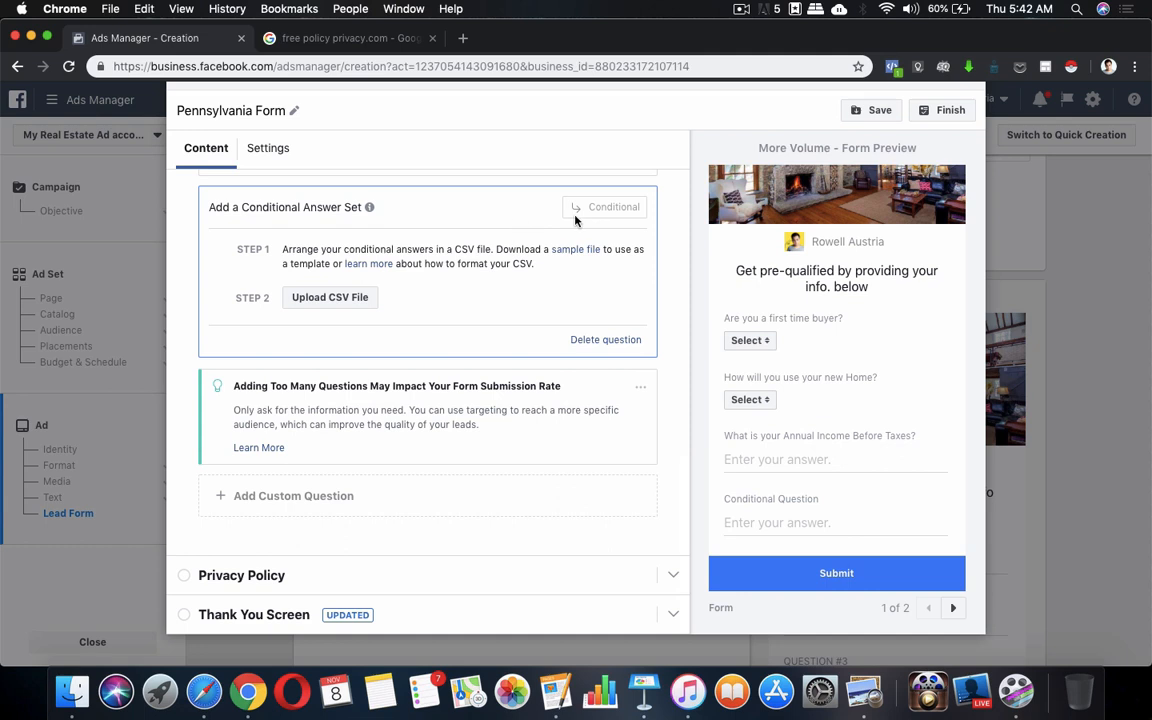
left_click(605, 340)
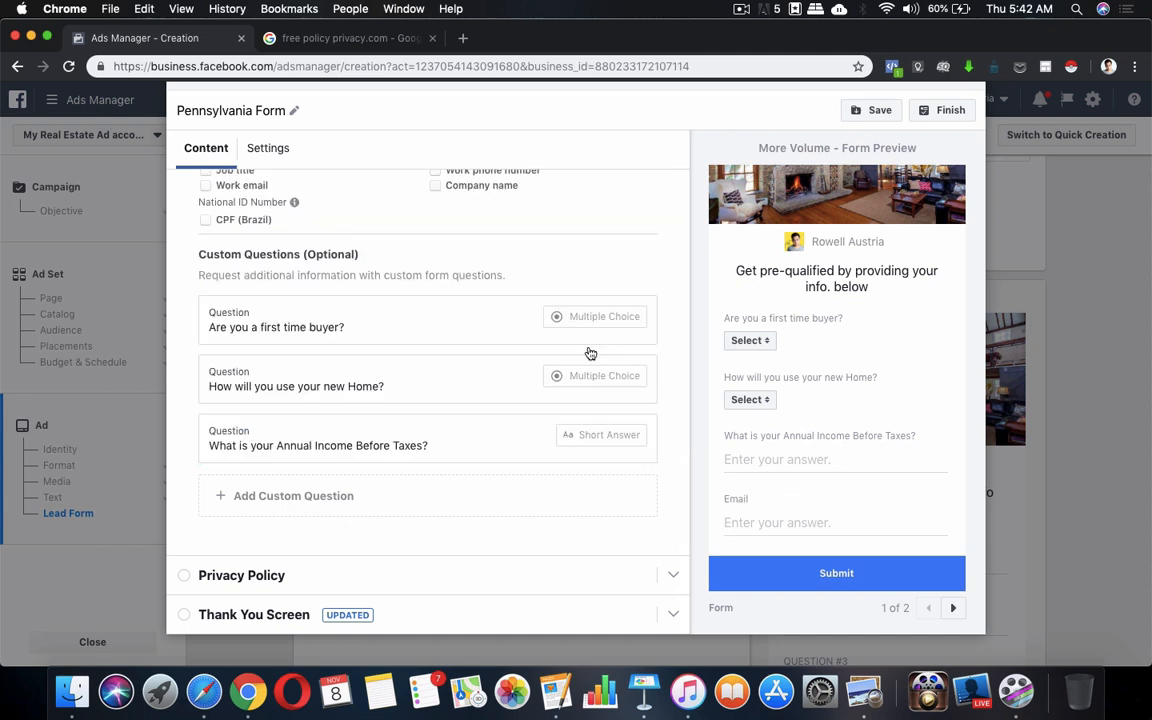
left_click(286, 508)
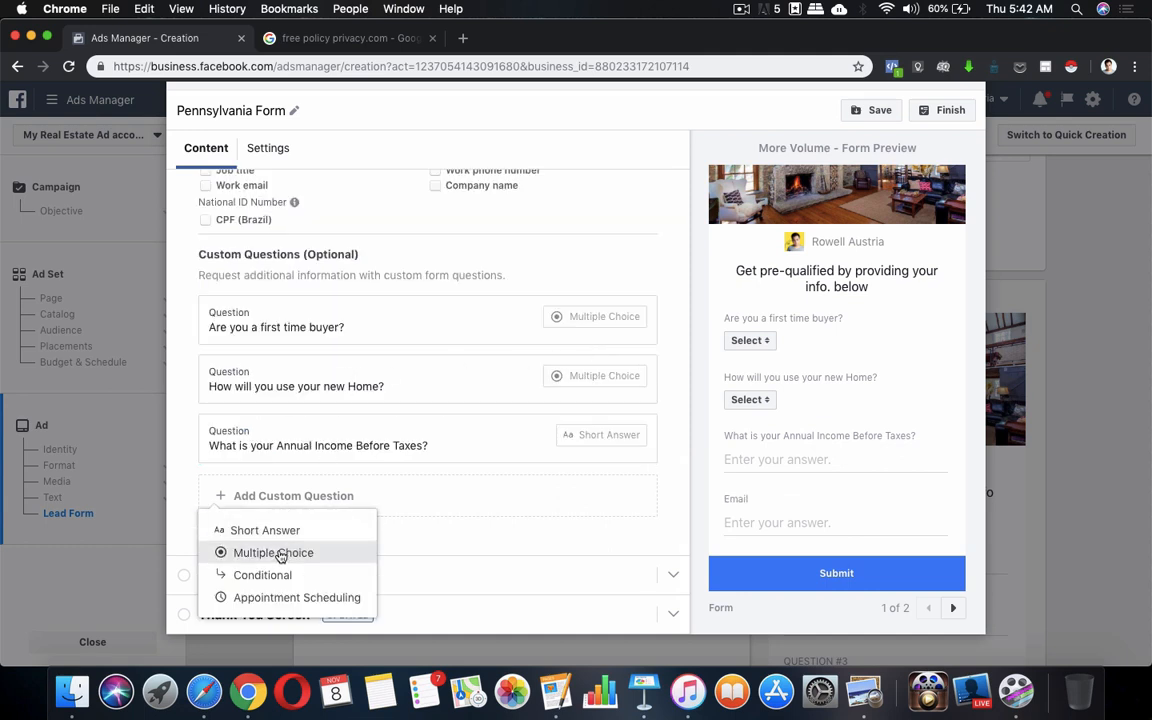
Add a multiple-choice question 'What is your Credit Score', then bring up the Pages notes
left_click(281, 553)
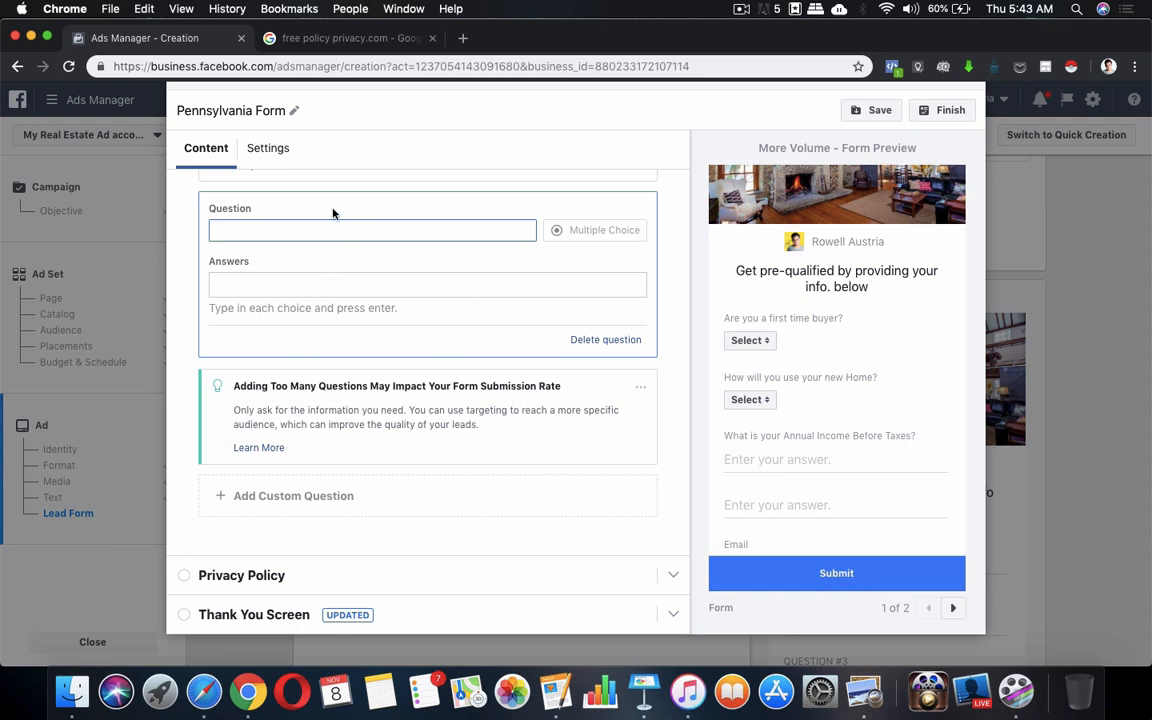
scroll(306, 224, "up", 5)
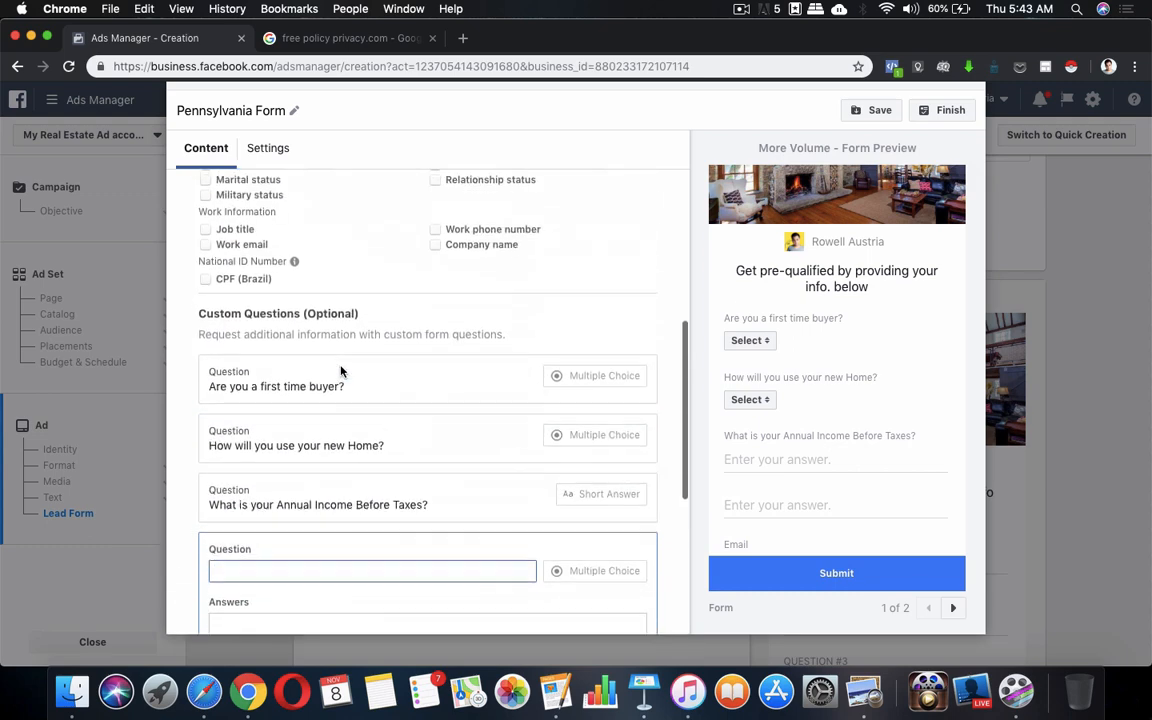
scroll(786, 432, "down", 3)
scroll(468, 476, "down", 1)
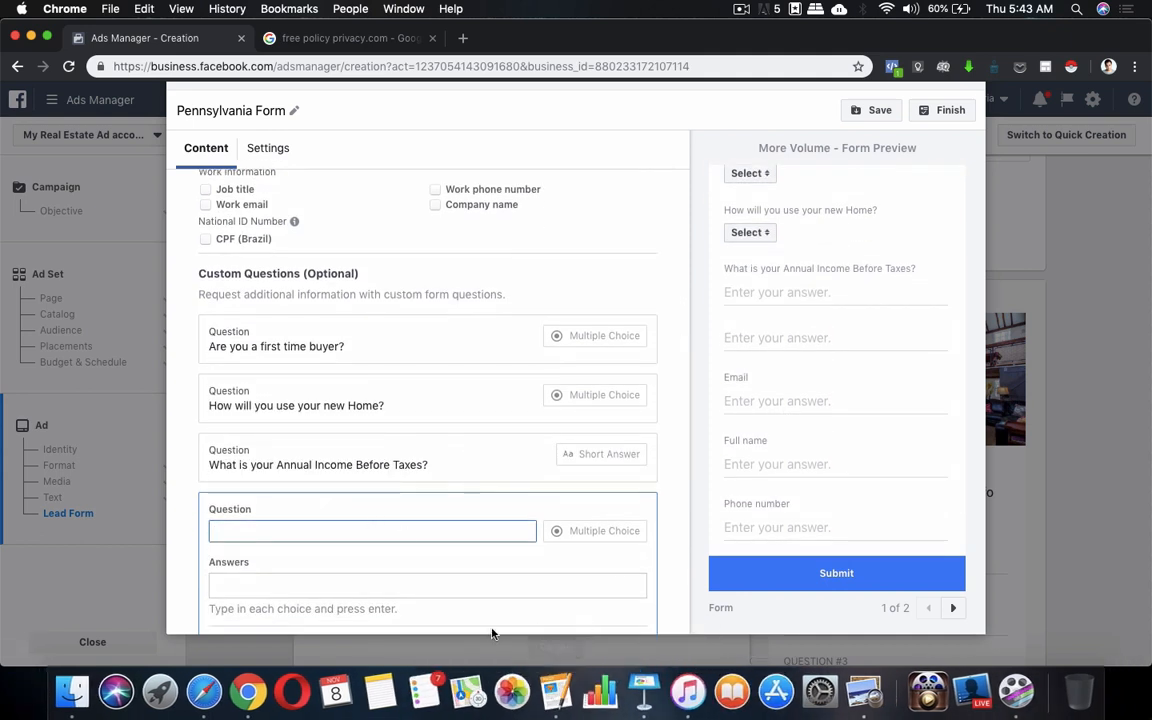
type("What is your ")
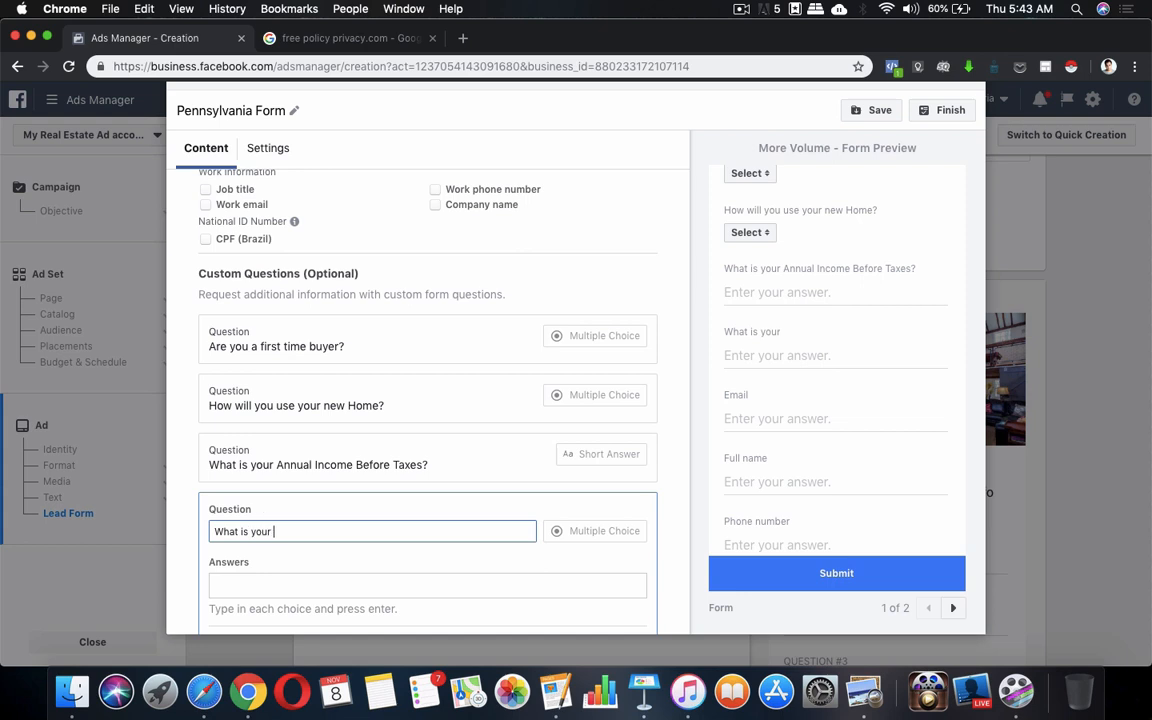
type("Credit Score")
left_click(597, 545)
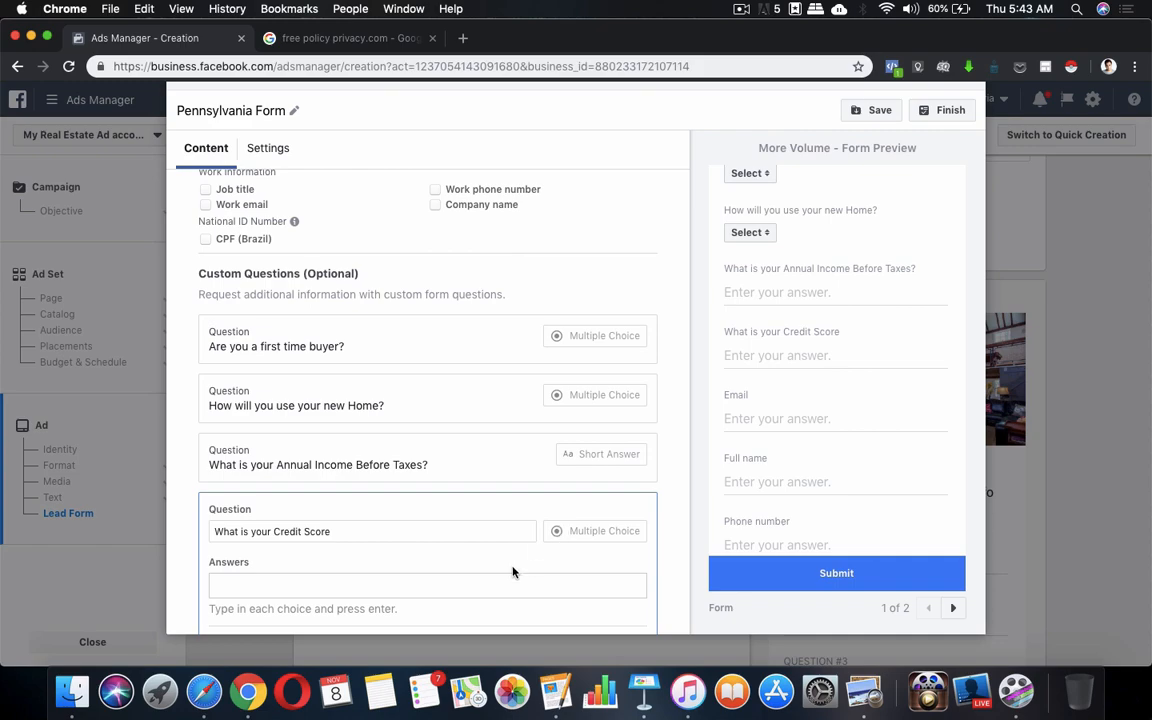
scroll(512, 572, "down", 2)
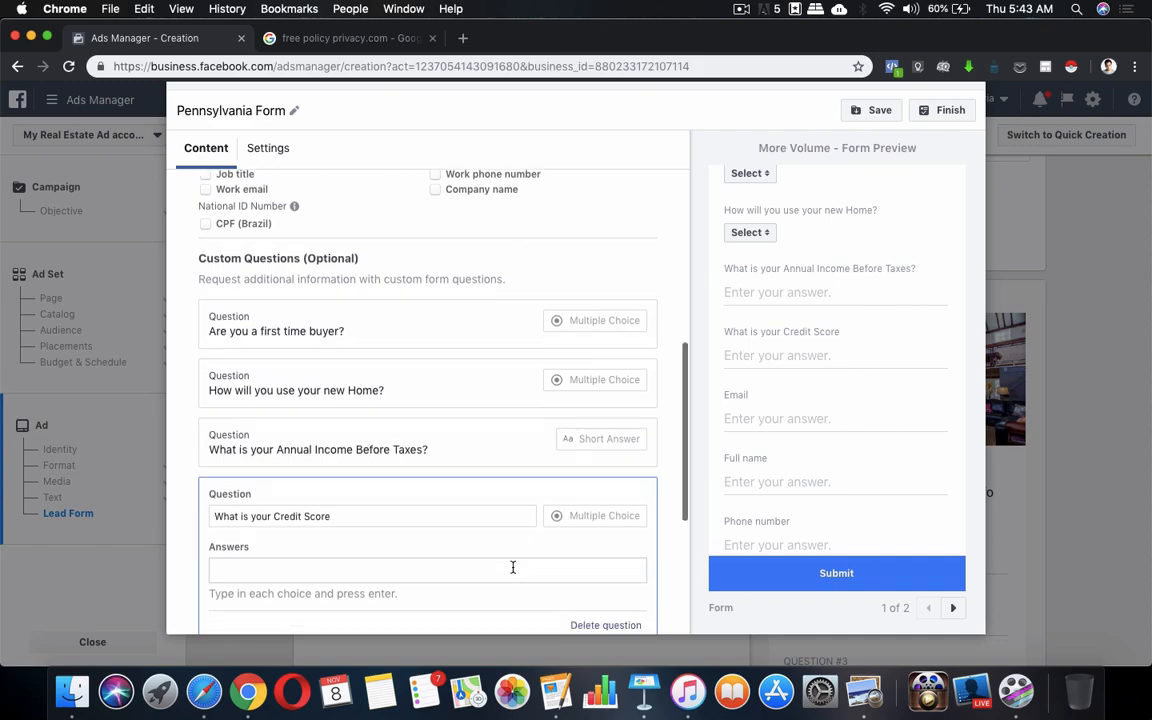
left_click(556, 704)
scroll(458, 486, "up", 3)
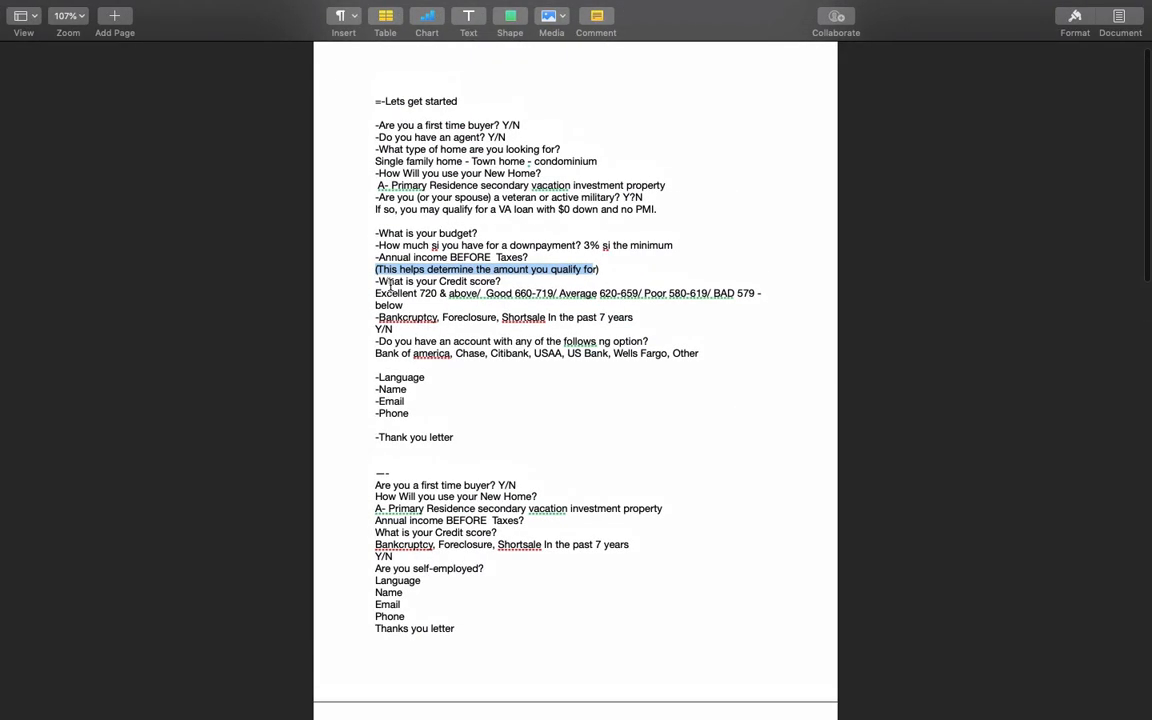
Add 'Excellent' as the first Credit Score answer, checking the notes for the rest
key("ctrl+Up")
left_click(327, 540)
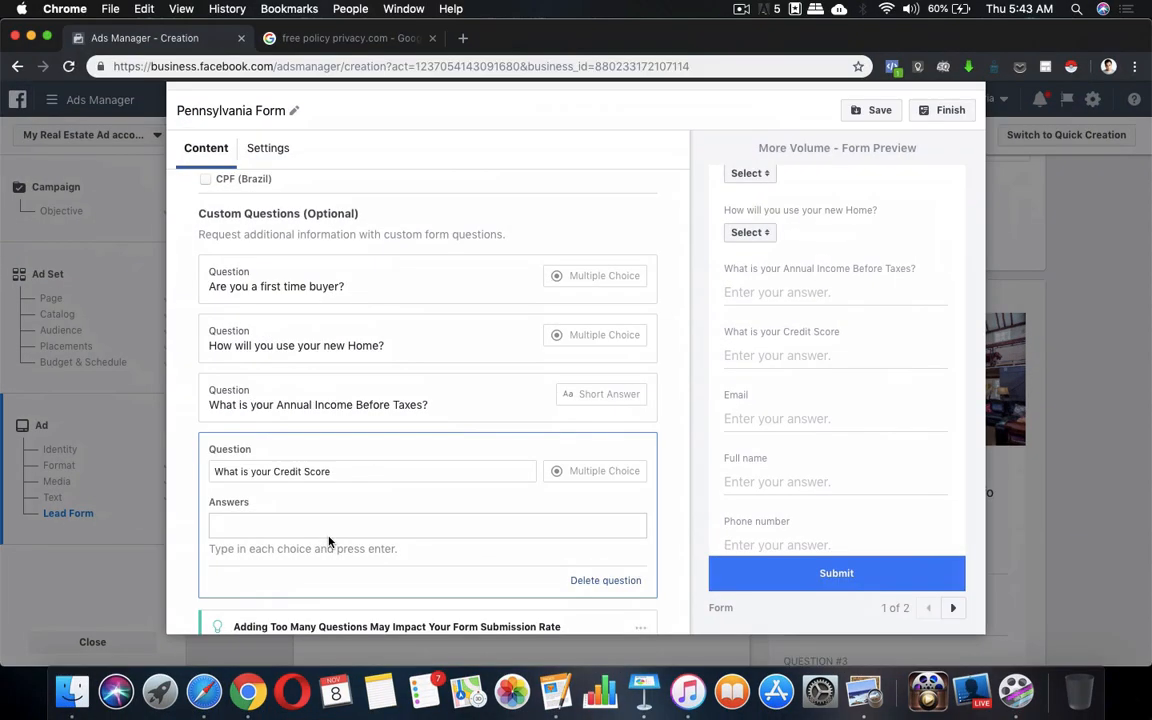
type("Excellent")
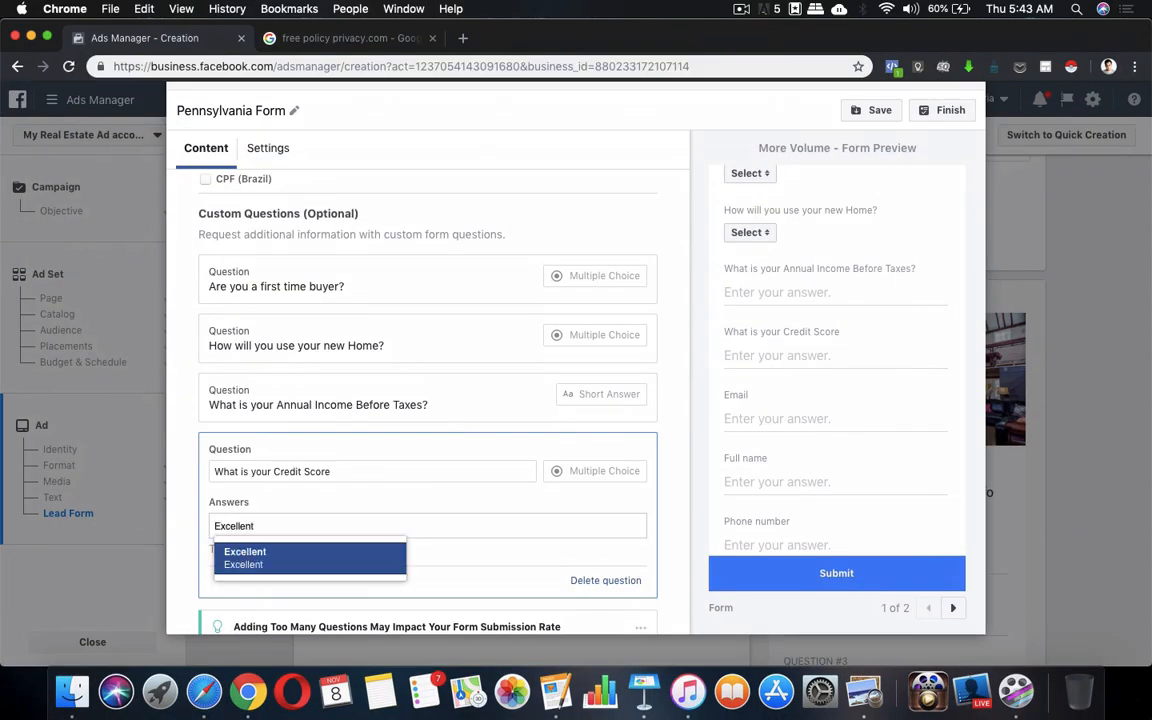
left_click(328, 558)
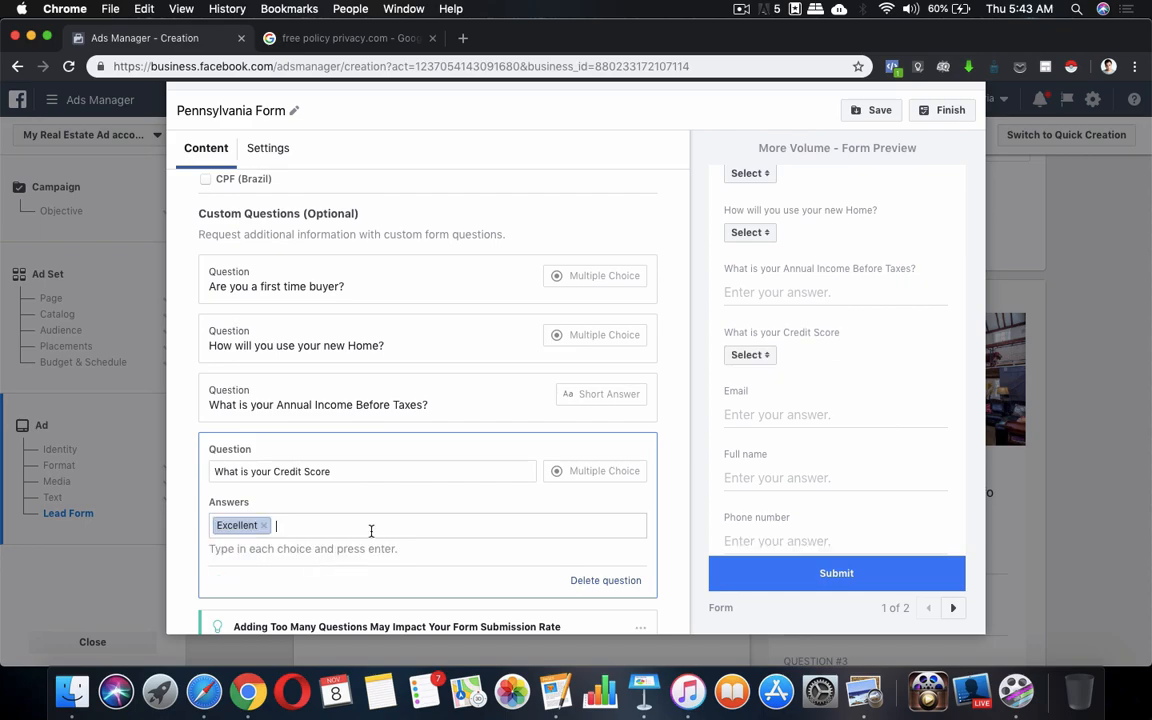
left_click(555, 690)
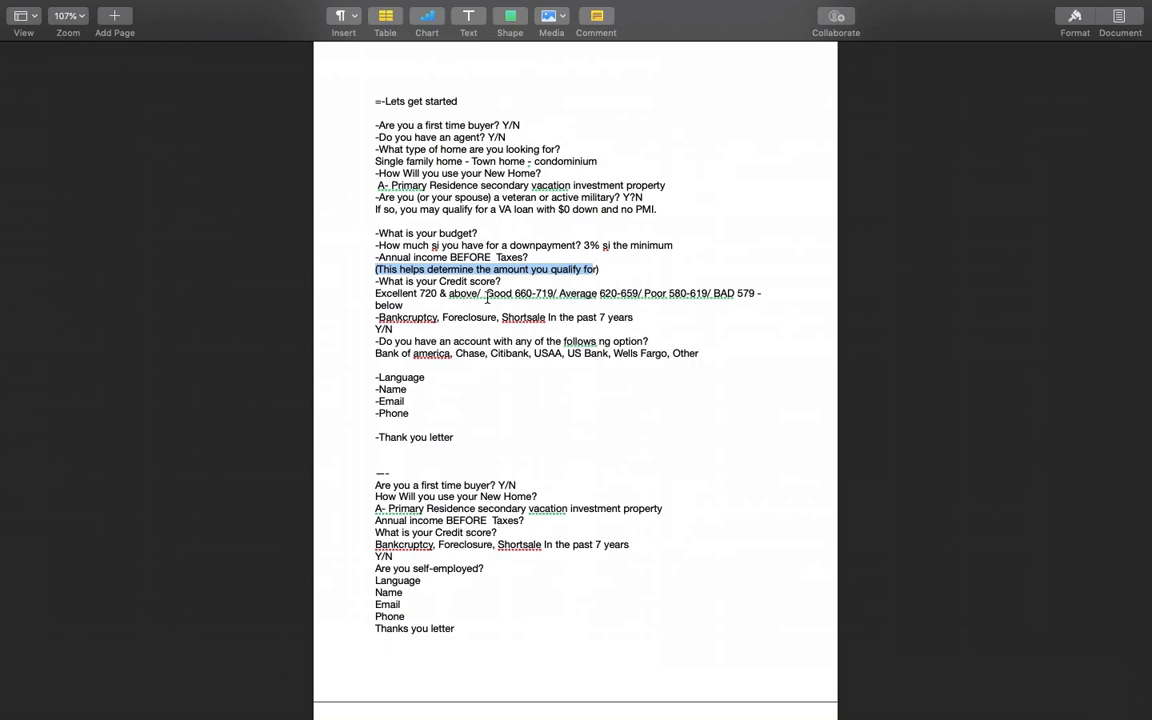
key("ctrl+Up")
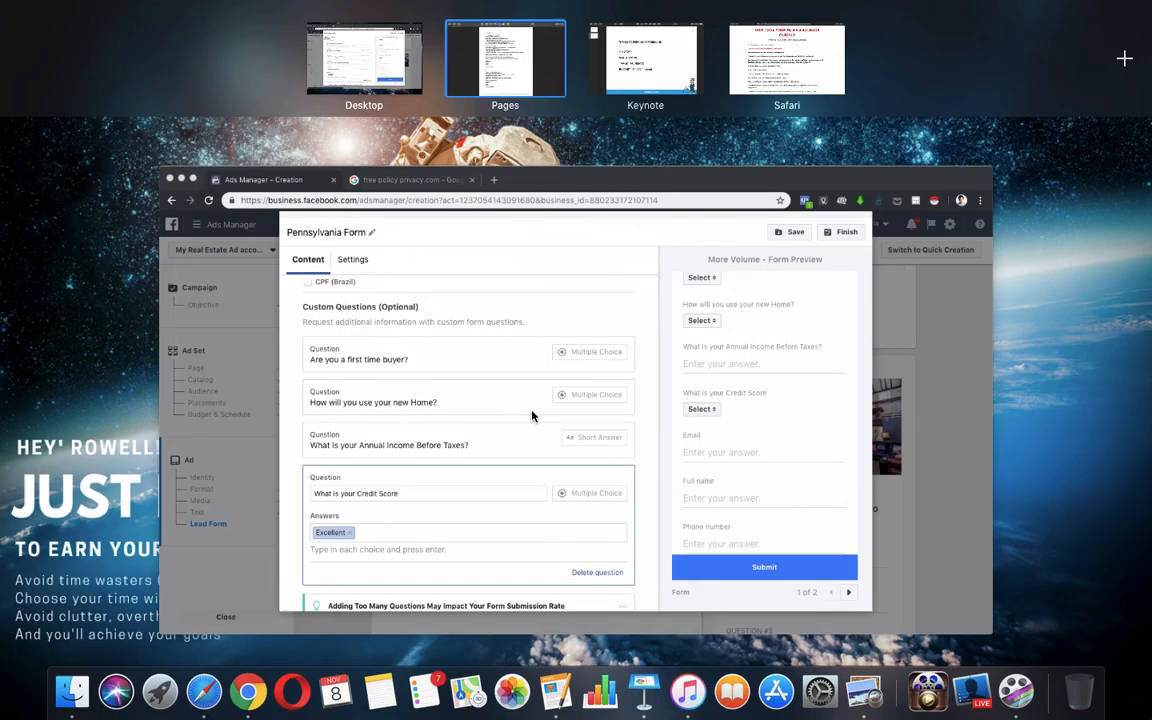
left_click(432, 524)
Add the answers Good, Average, Poor and Bad
type("Good")
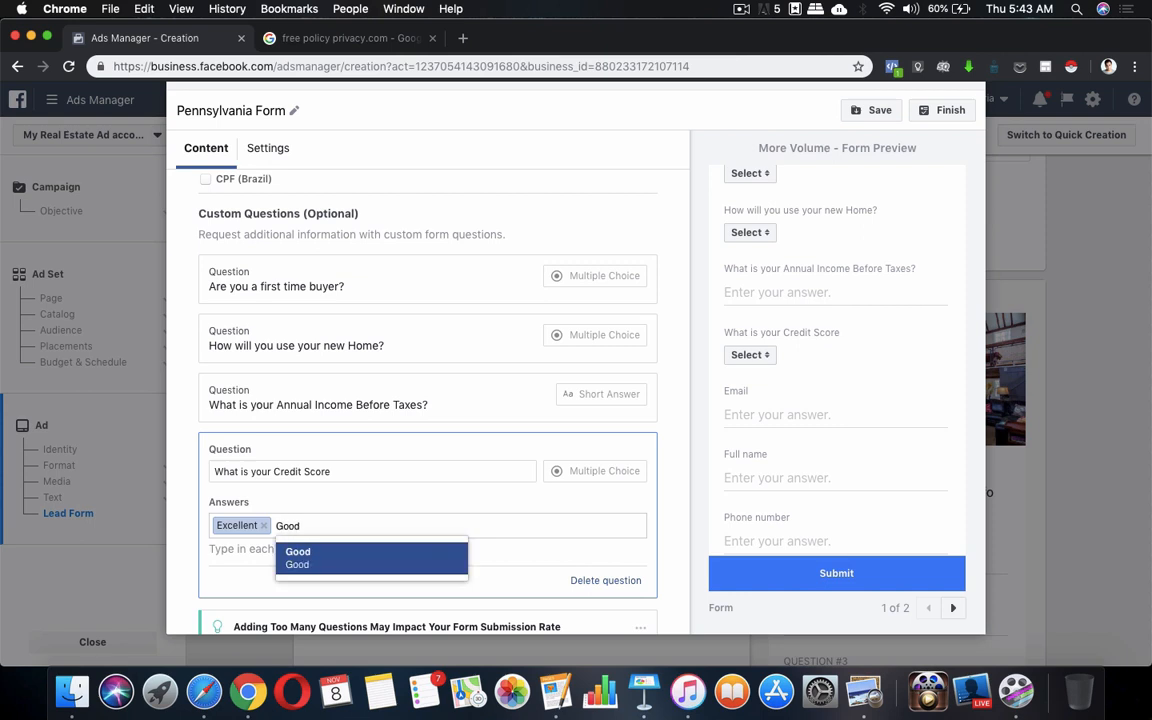
left_click(415, 564)
type("Average")
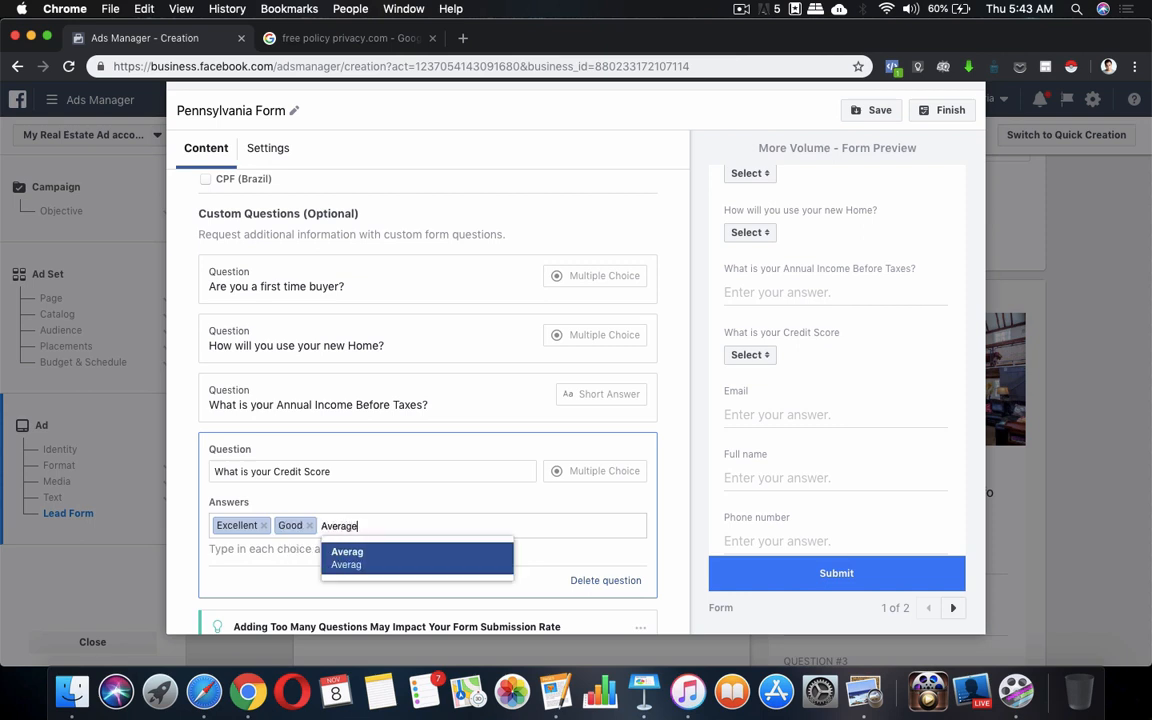
left_click(431, 574)
type("Poor")
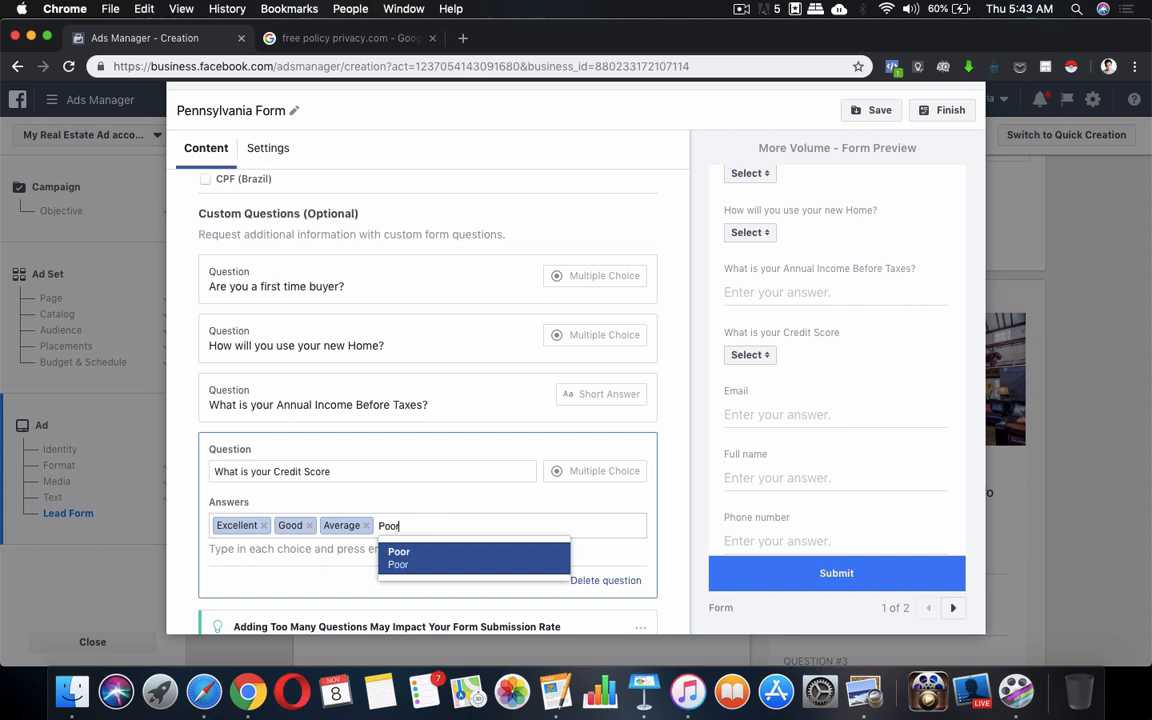
left_click(478, 563)
type("BAd")
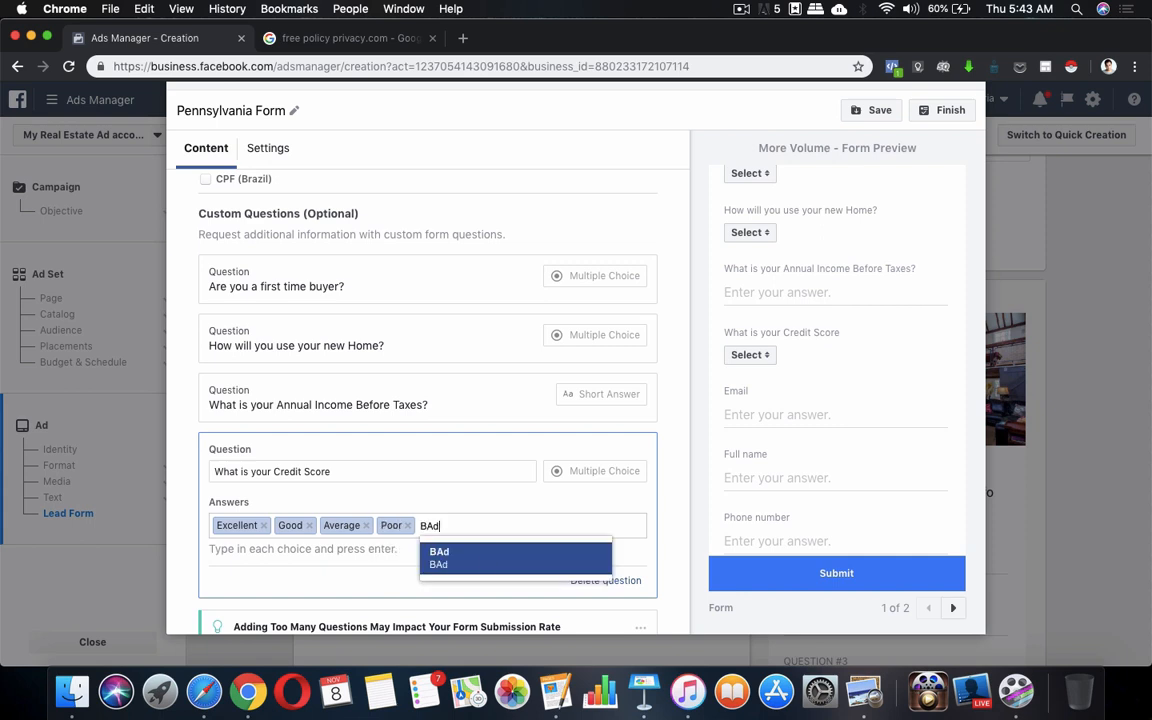
key("BackSpace")
key("BackSpace")
type("ad")
left_click(491, 556)
End the question with '?' and verify the five choices in the preview dropdown
scroll(452, 558, "down", 3)
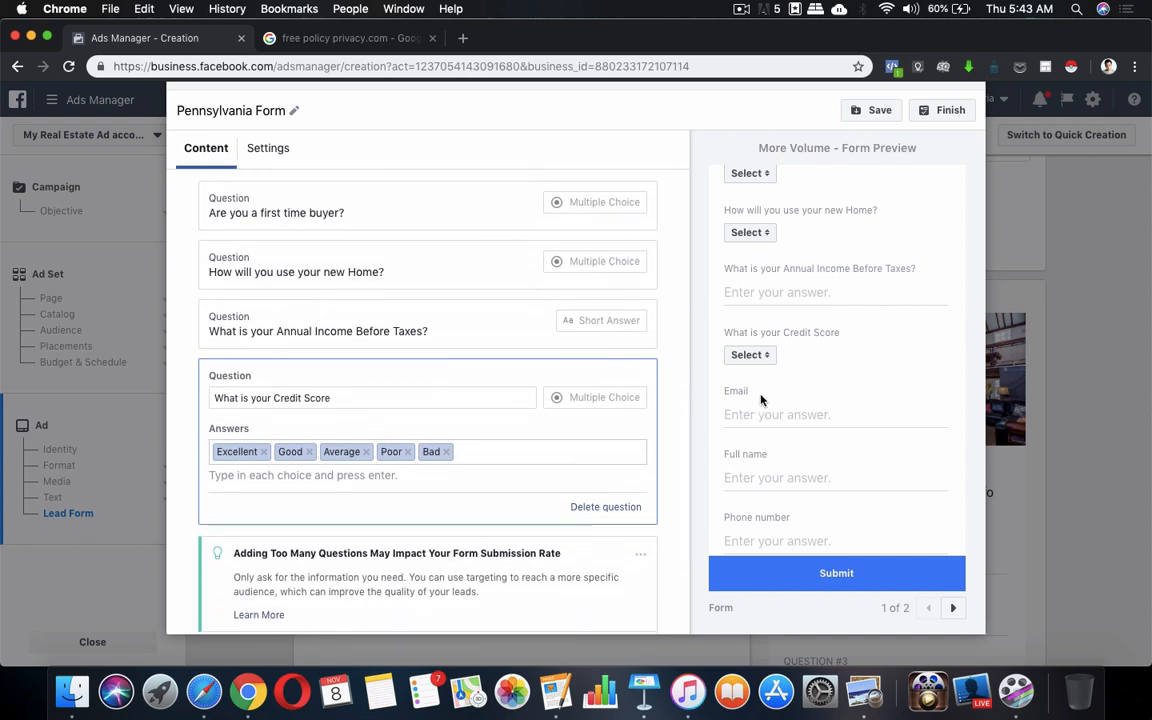
left_click(750, 355)
left_click(752, 357)
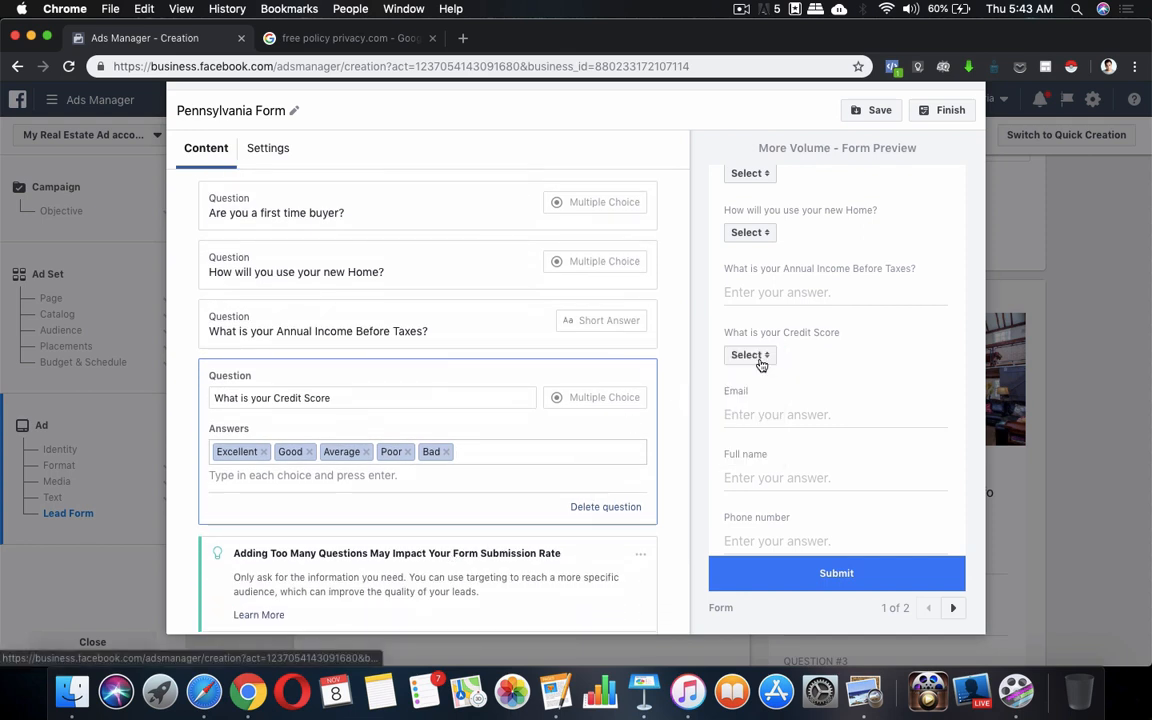
left_click(451, 399)
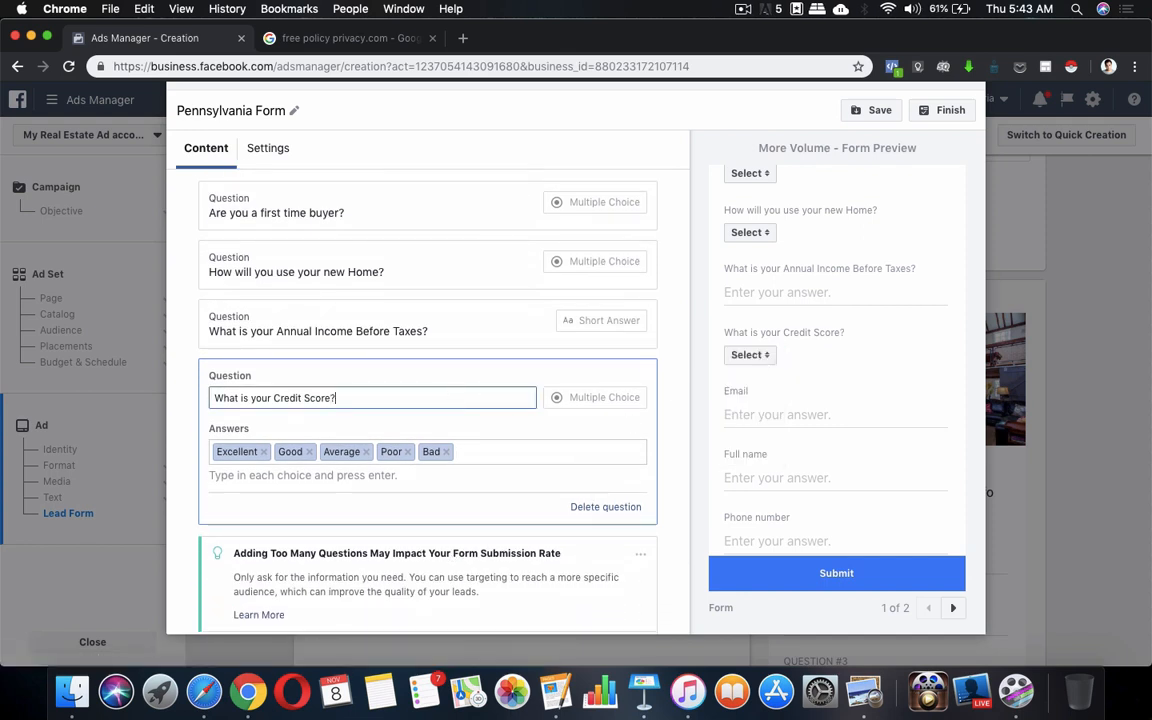
left_click(750, 355)
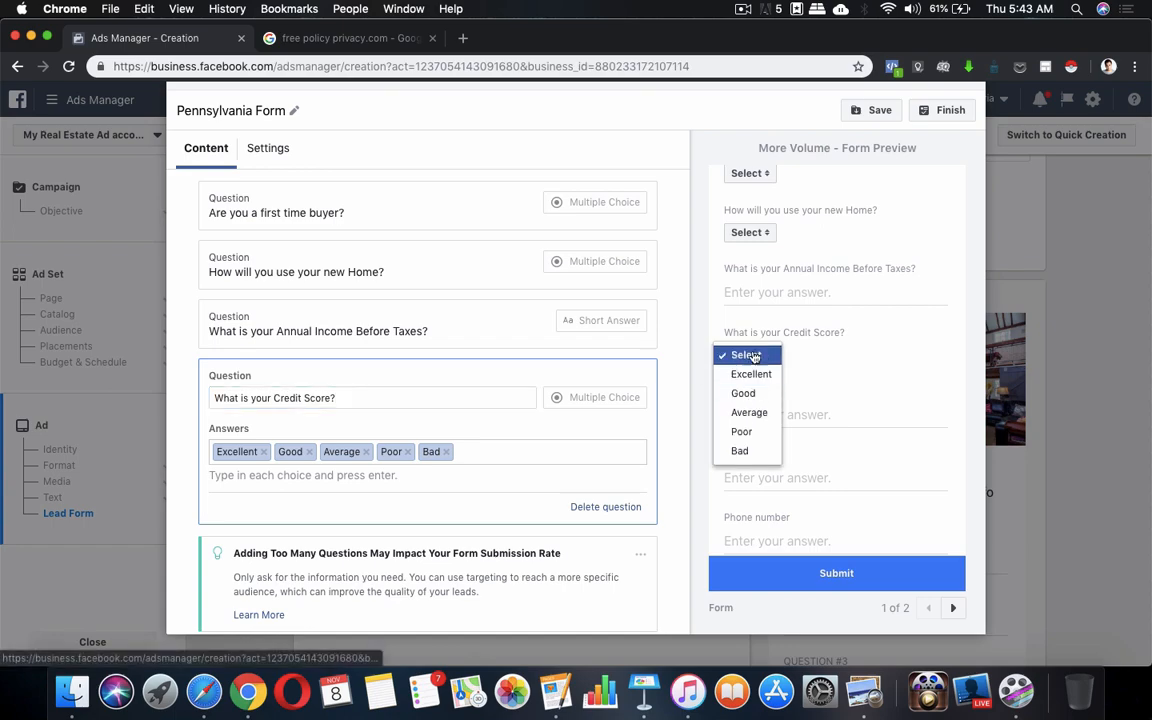
left_click(754, 357)
left_click(561, 697)
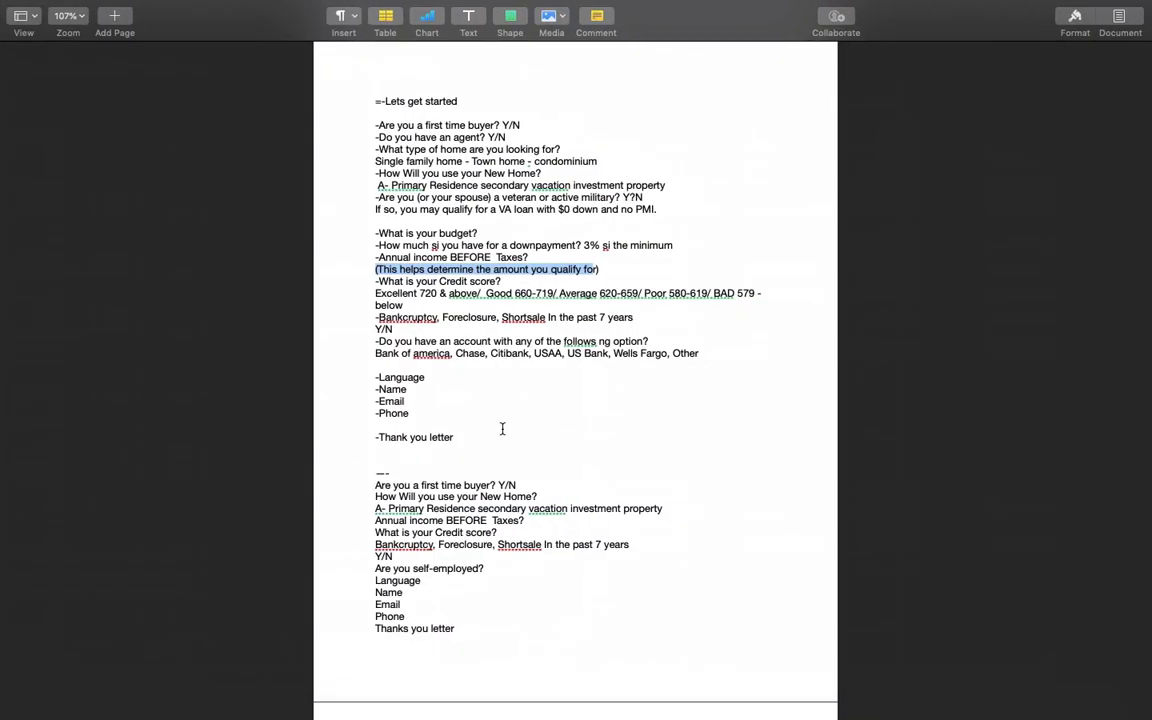
Select the 'Bankcruptcy, Foreclosure, Shortsale' line in the Pages notes and return to the form
scroll(457, 555, "down", 1)
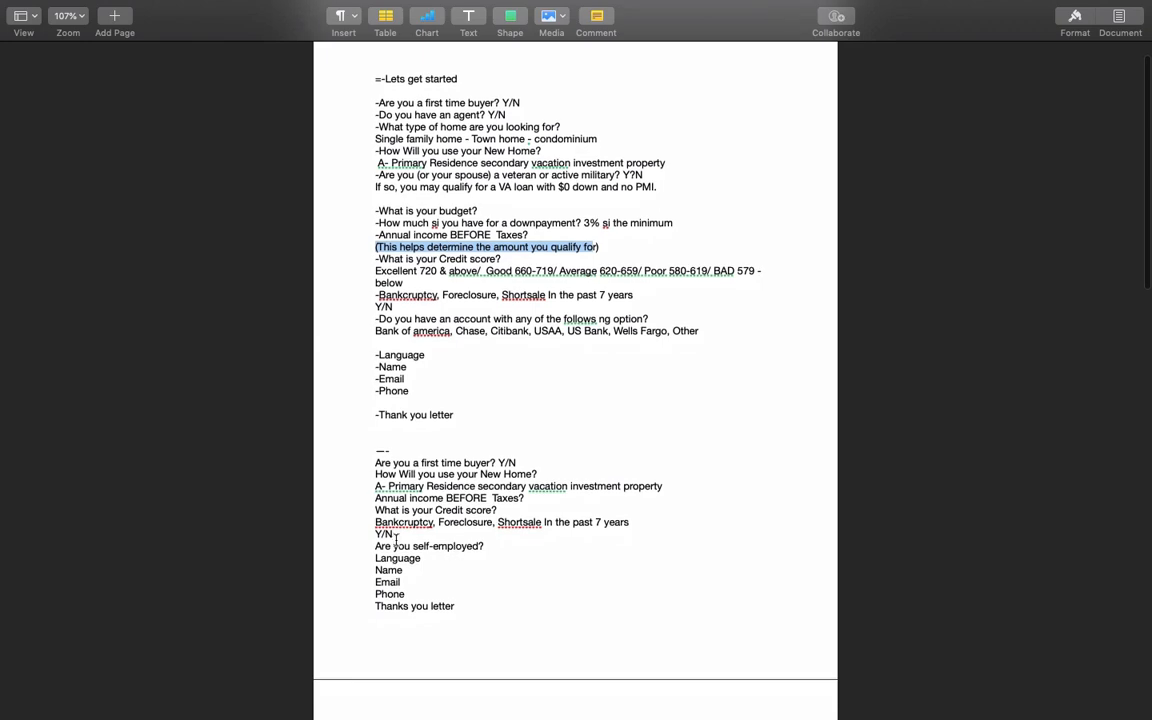
left_click_drag(375, 521, 643, 522)
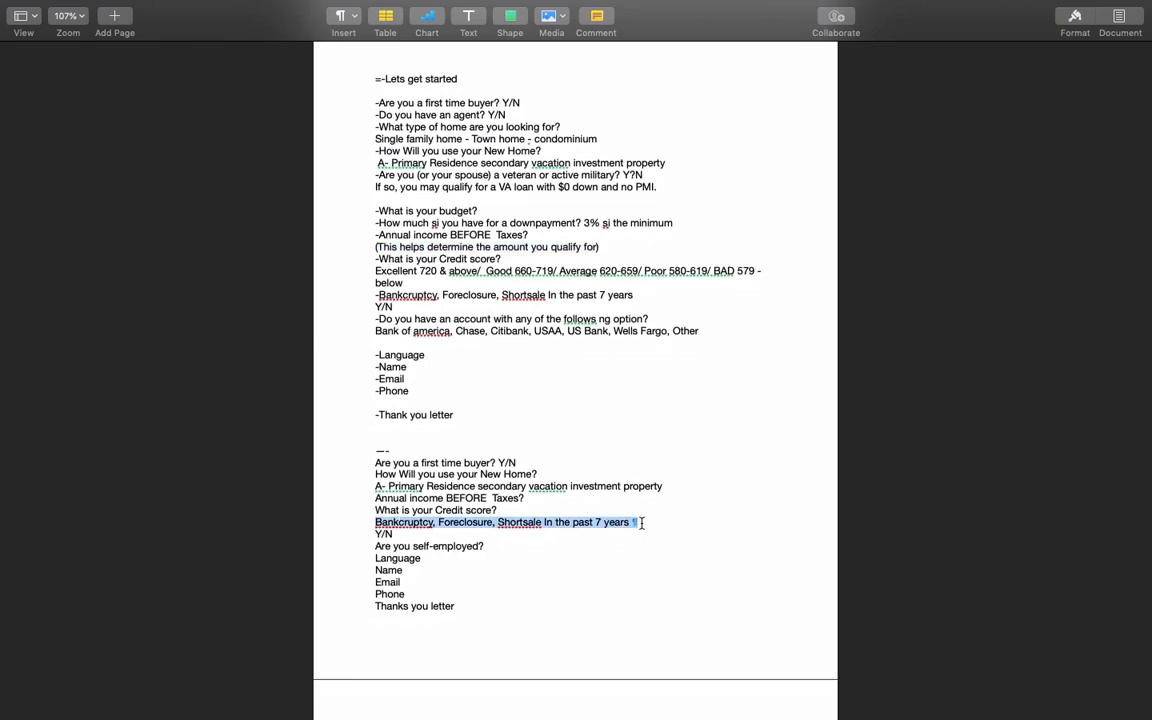
key("ctrl+Up")
left_click(447, 522)
Delete the empty Short Answer question, leaving Credit Score as the last question
scroll(392, 478, "down", 1)
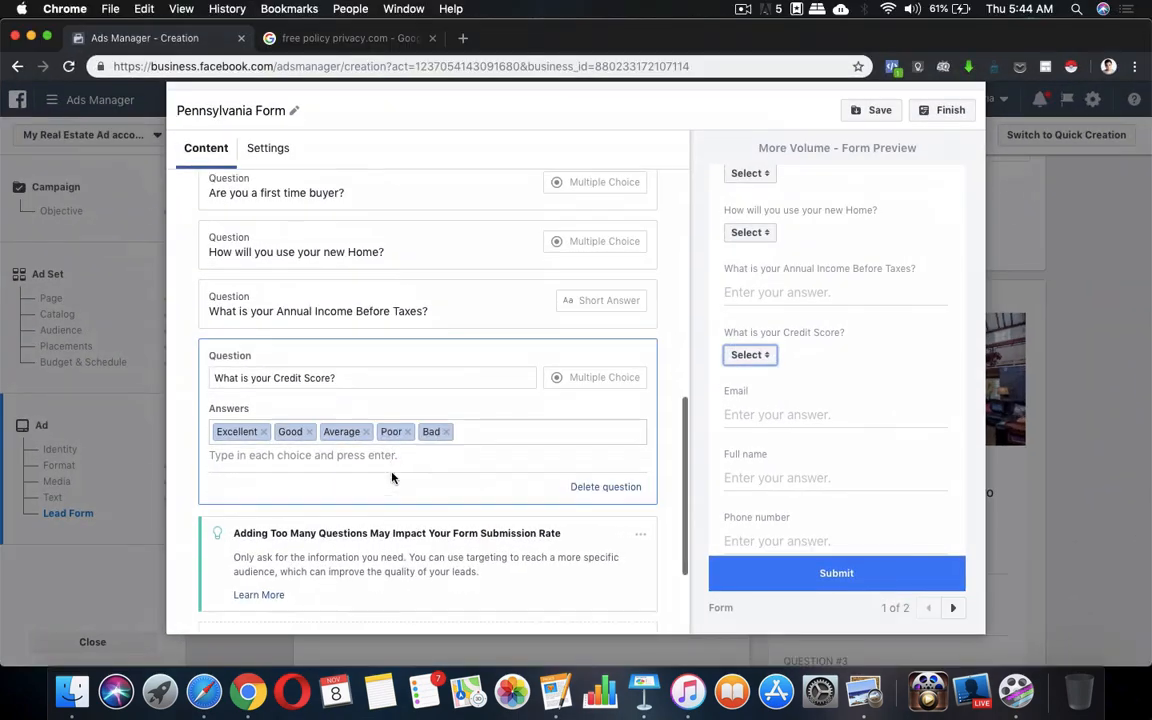
scroll(392, 478, "down", 3)
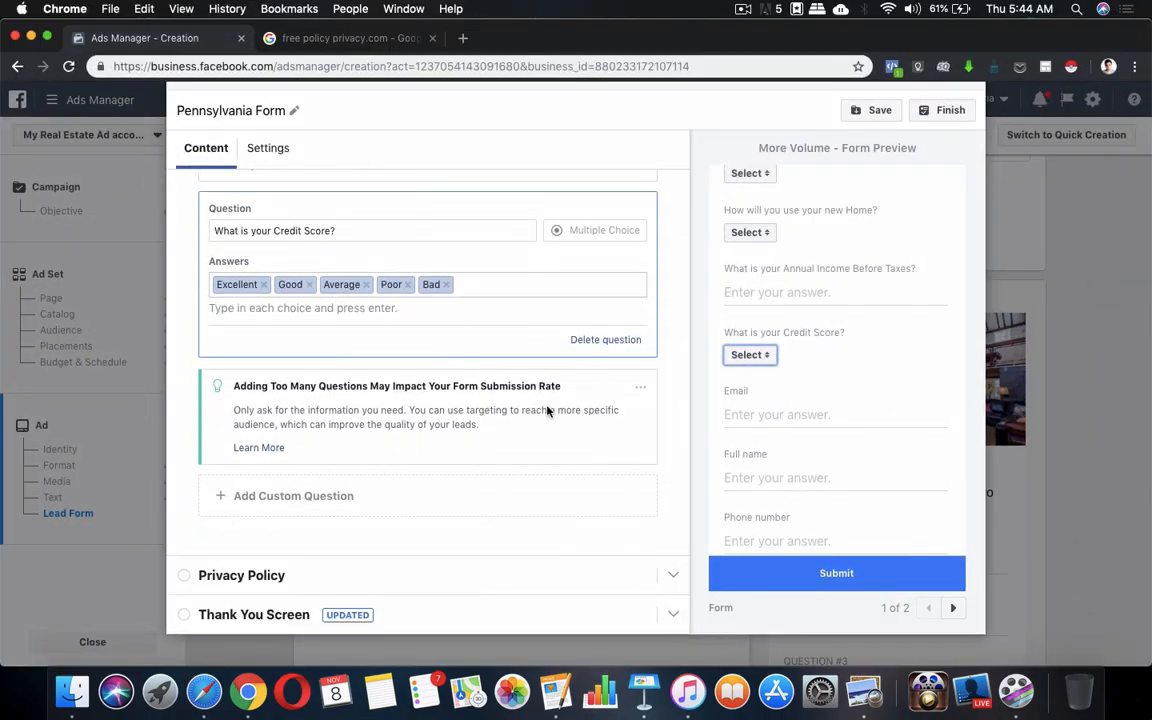
left_click(266, 498)
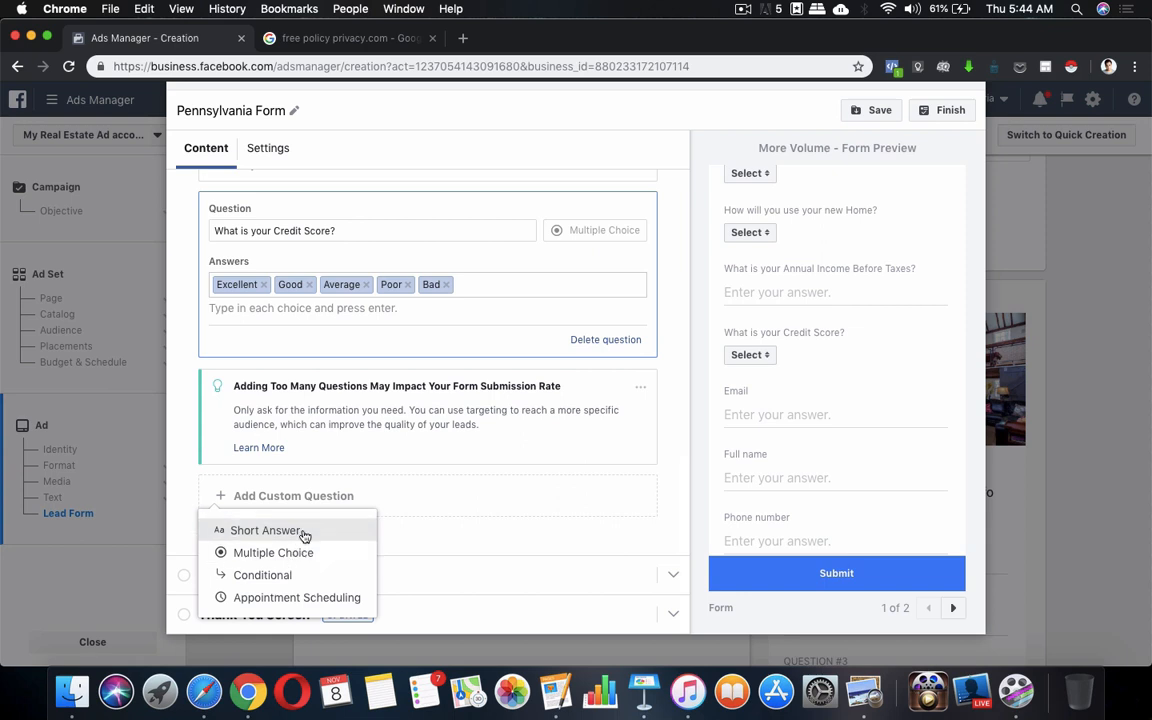
left_click(304, 535)
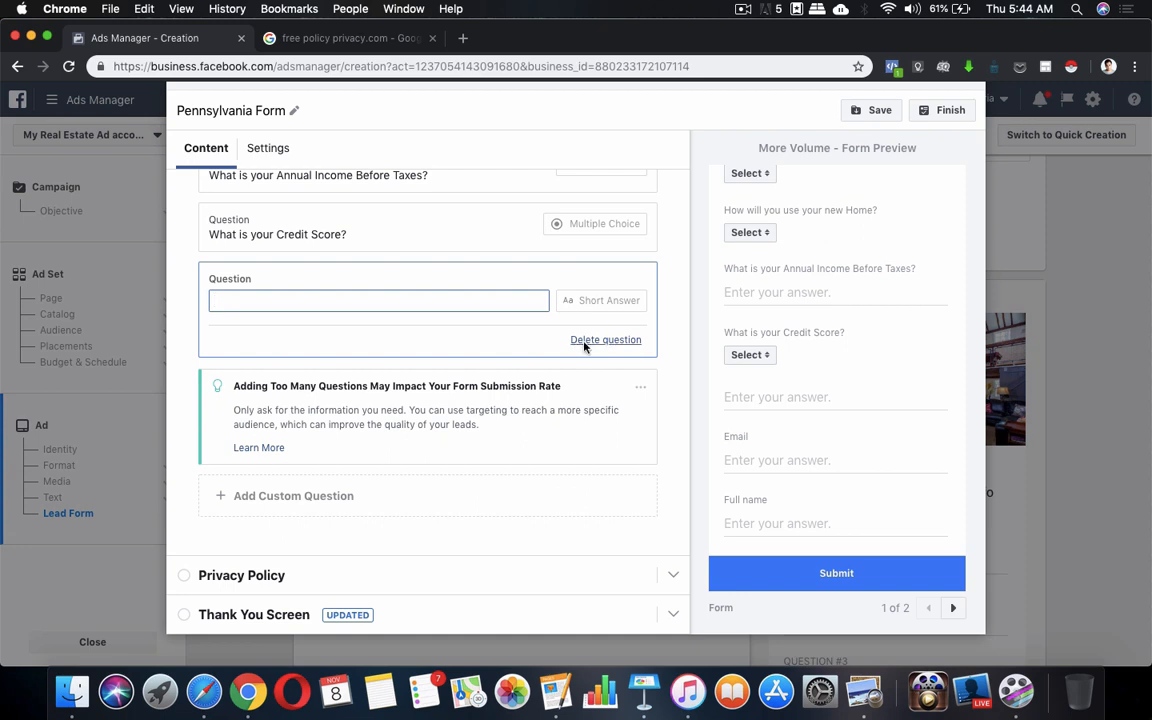
left_click(585, 341)
Add a multiple-choice question 'Any Bankcruptcy, Foreclosure, Shortsale In the past 7 years?'
left_click(313, 496)
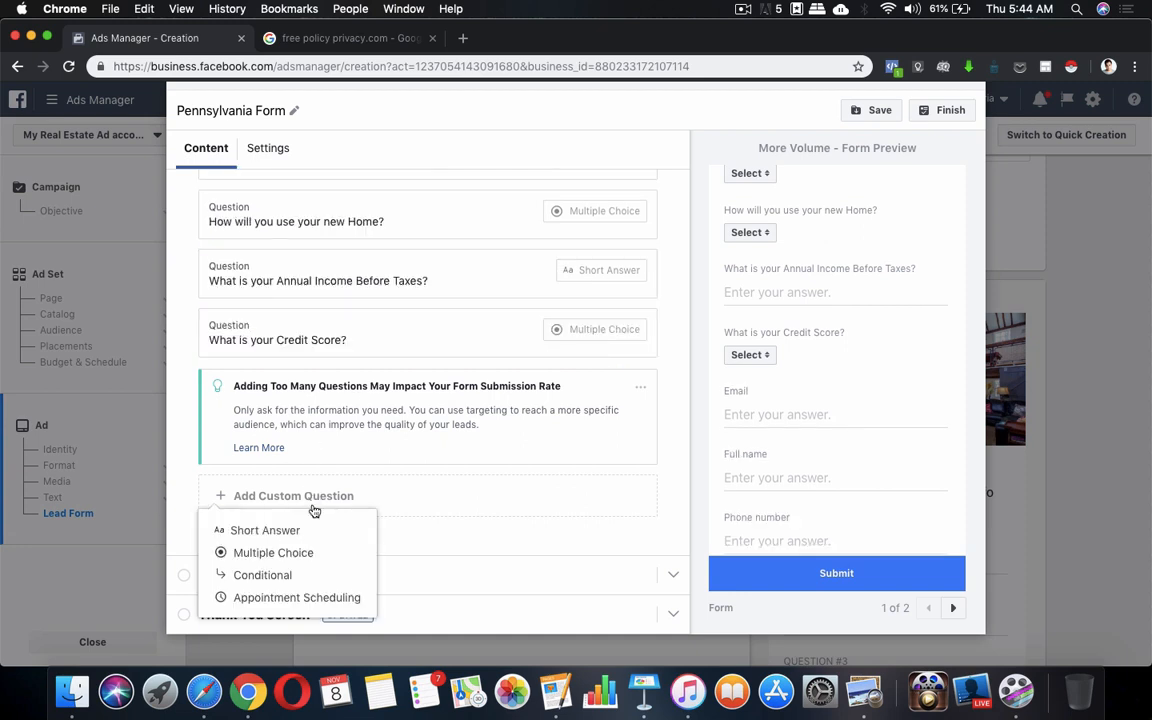
left_click(218, 551)
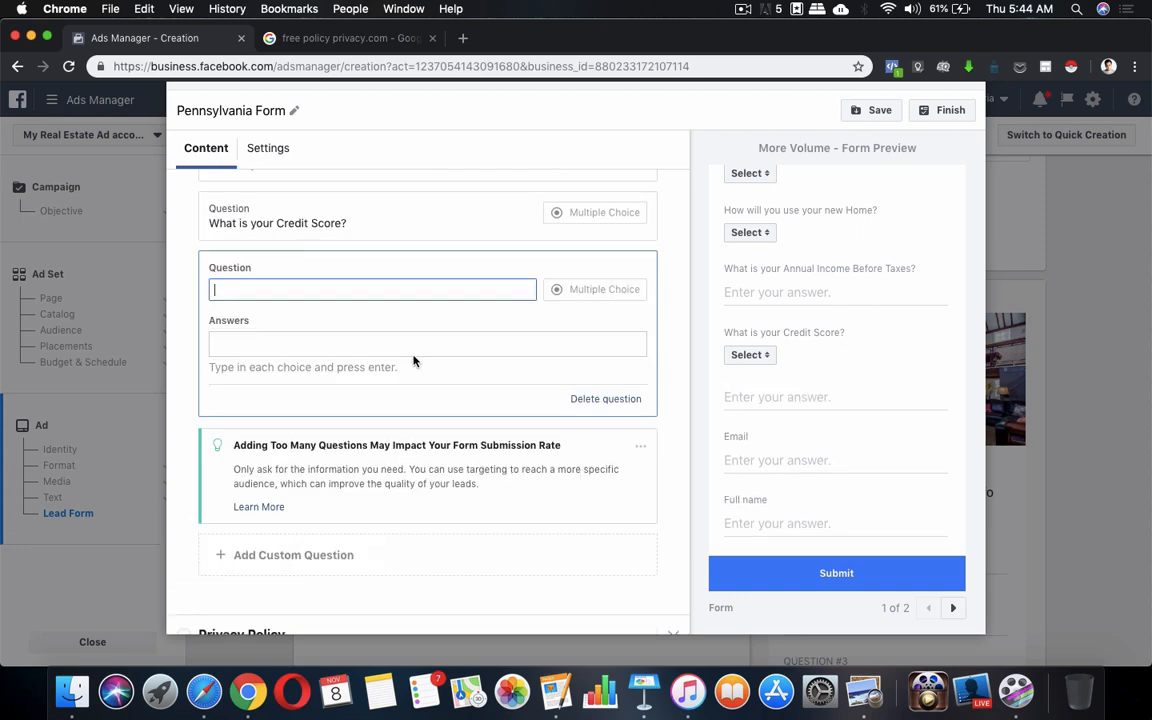
type("Bankruptcy, Foreclosure, Shortsale In the past 7 years")
key("super+Left")
type("A")
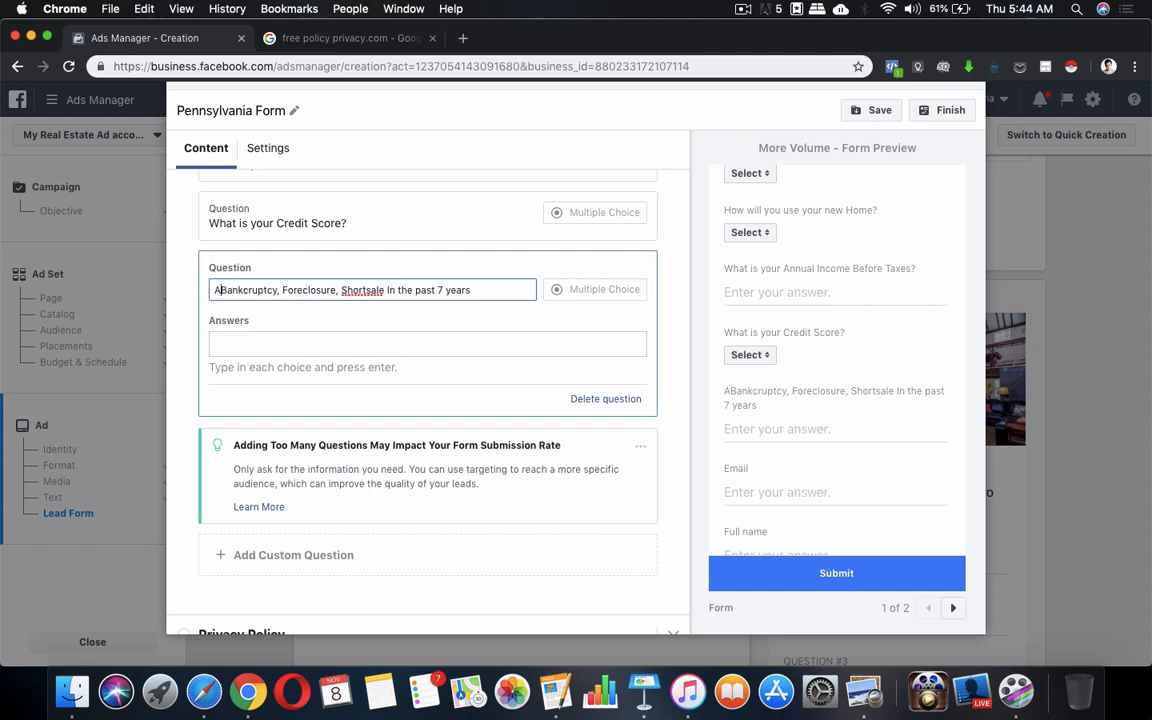
type("ny")
key("BackSpace")
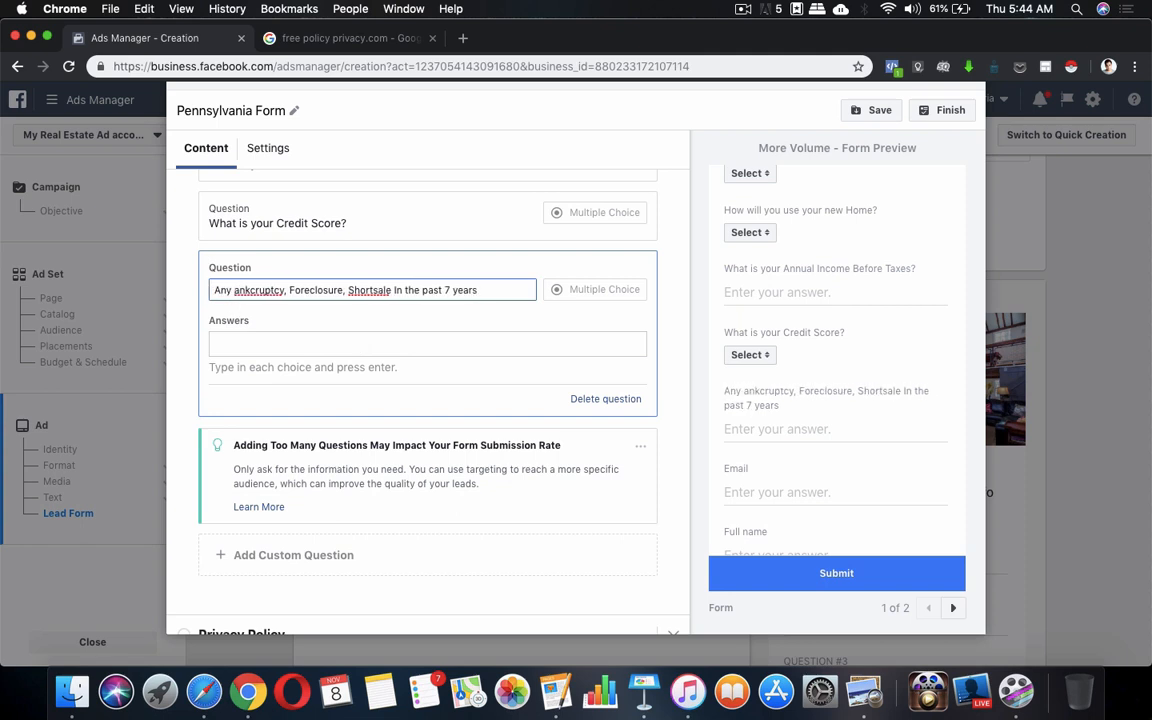
type("B")
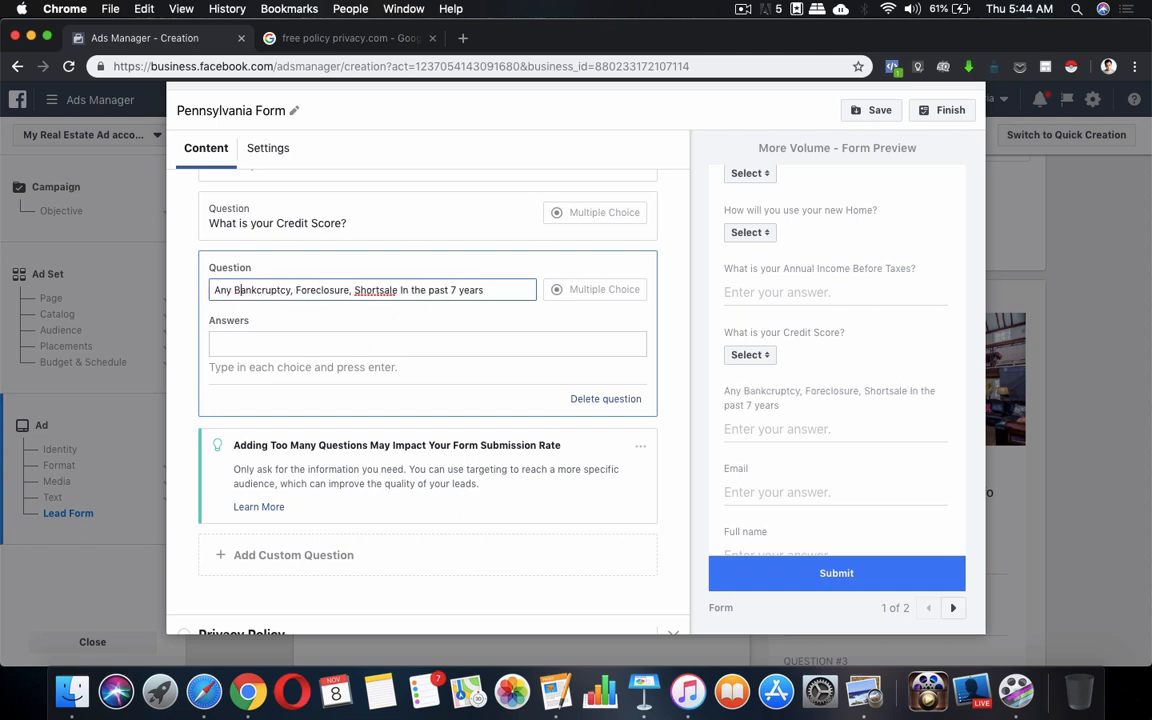
left_click(497, 288)
Give the bankruptcy question the answers Yes and No
left_click(490, 339)
type("Yes")
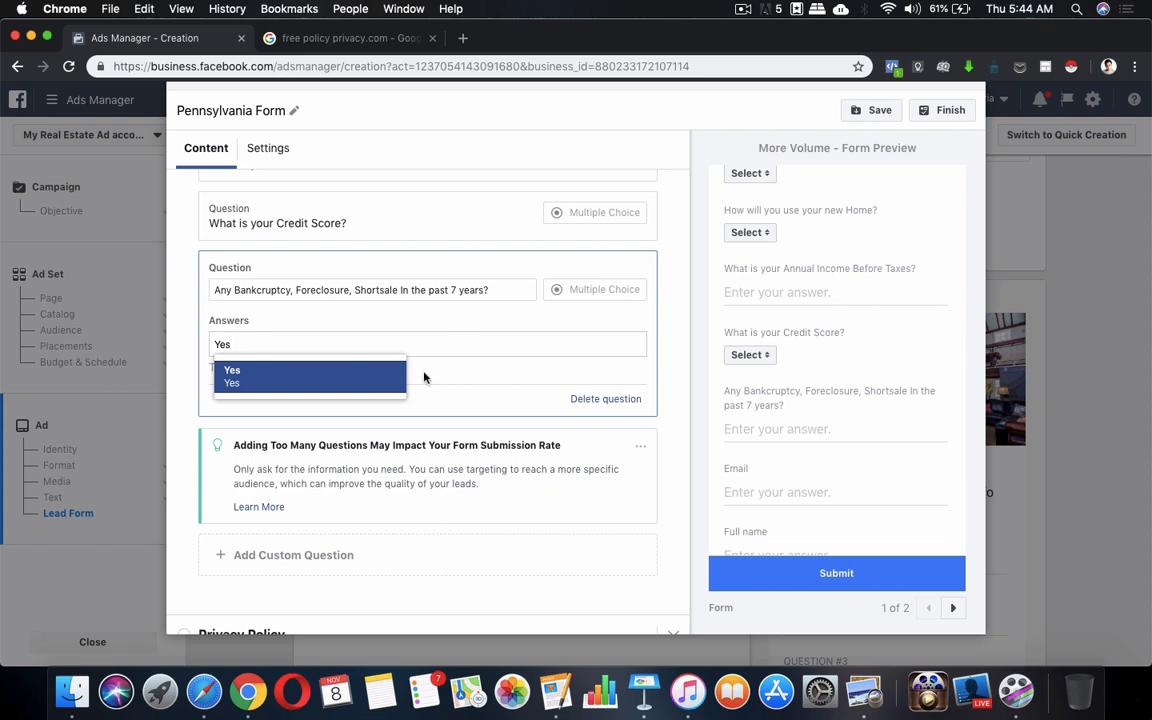
left_click(396, 377)
type("No")
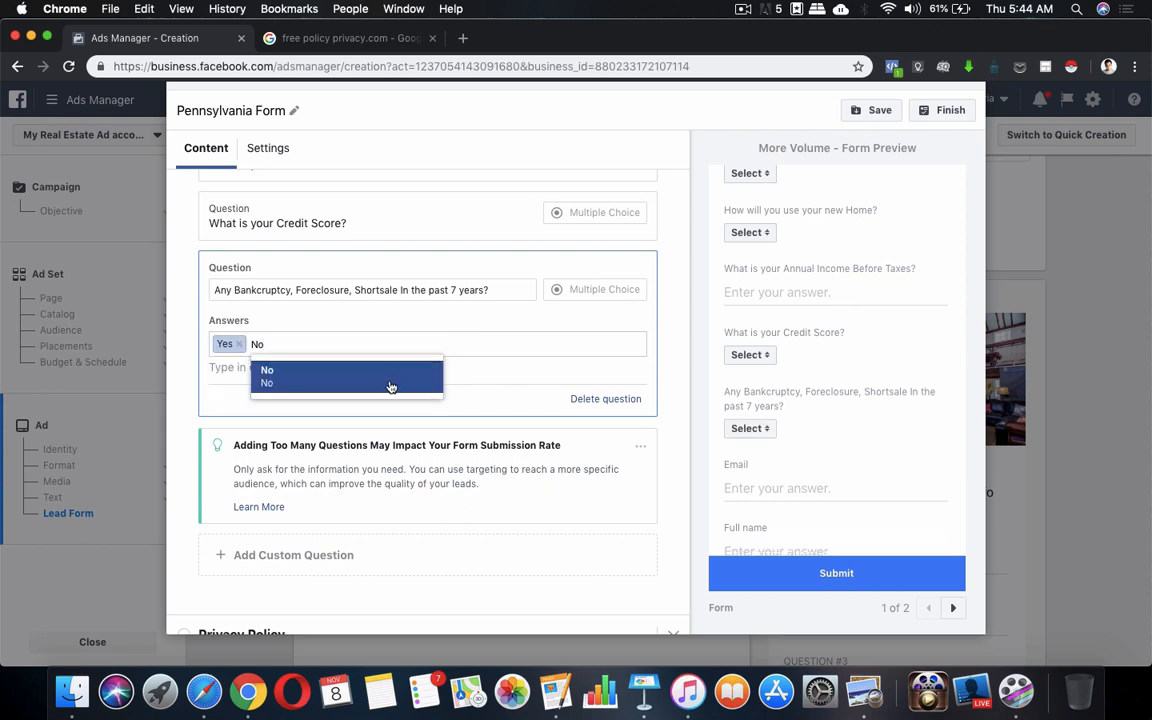
left_click(391, 380)
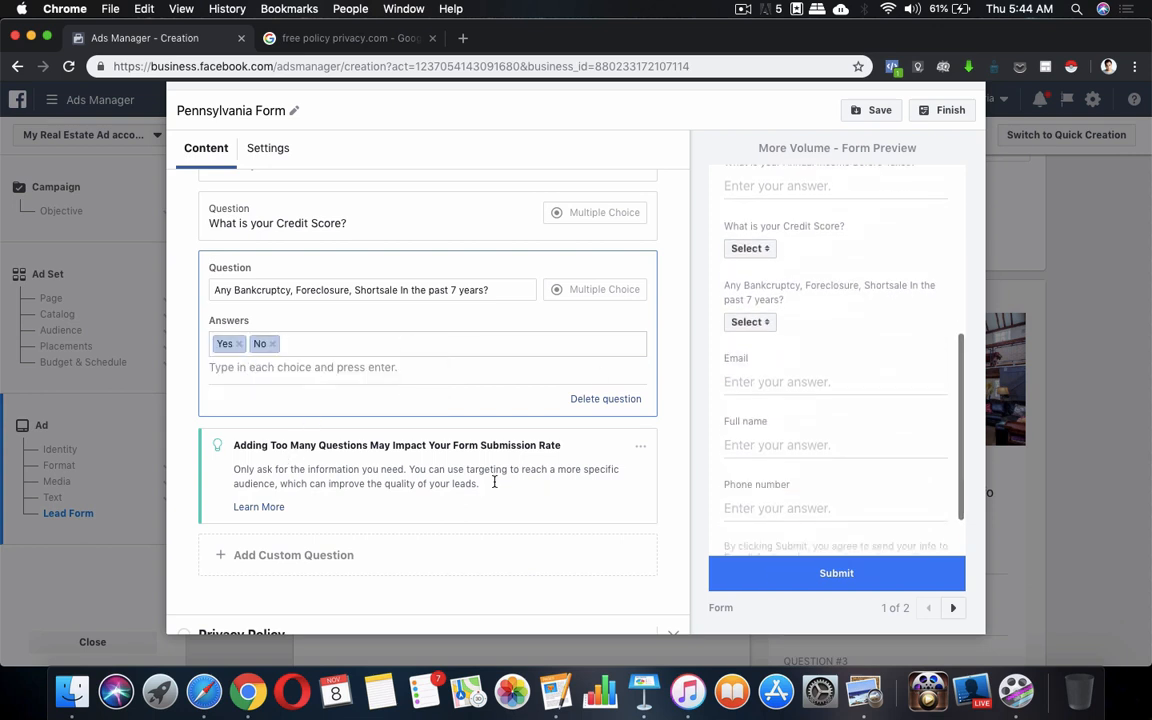
left_click(326, 560)
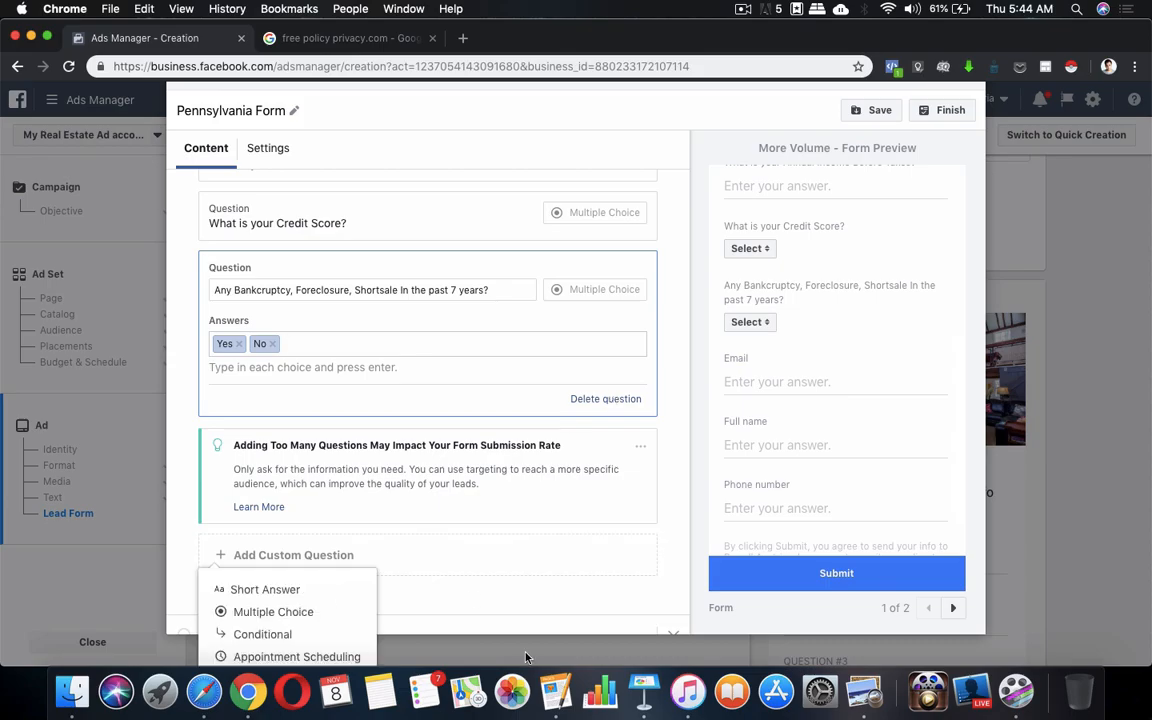
Copy the 'Are you self-employed?' line from the Pages notes into the lead form editor
left_click(555, 692)
scroll(597, 478, "down", 2)
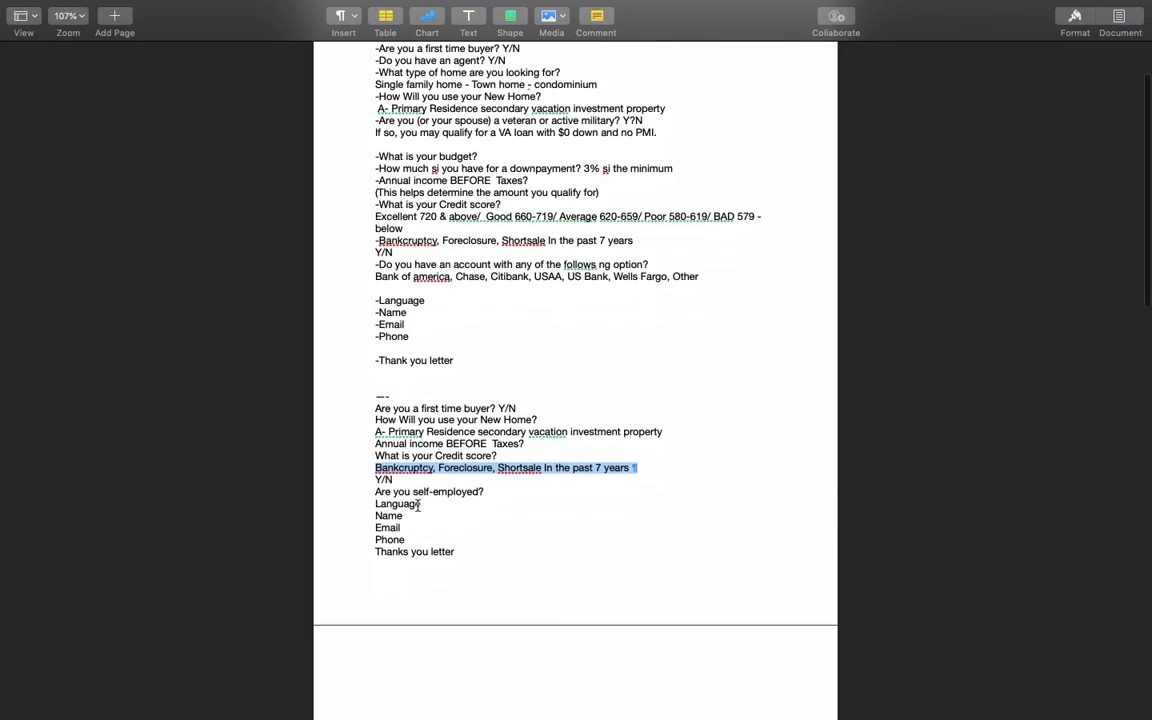
left_click(378, 494)
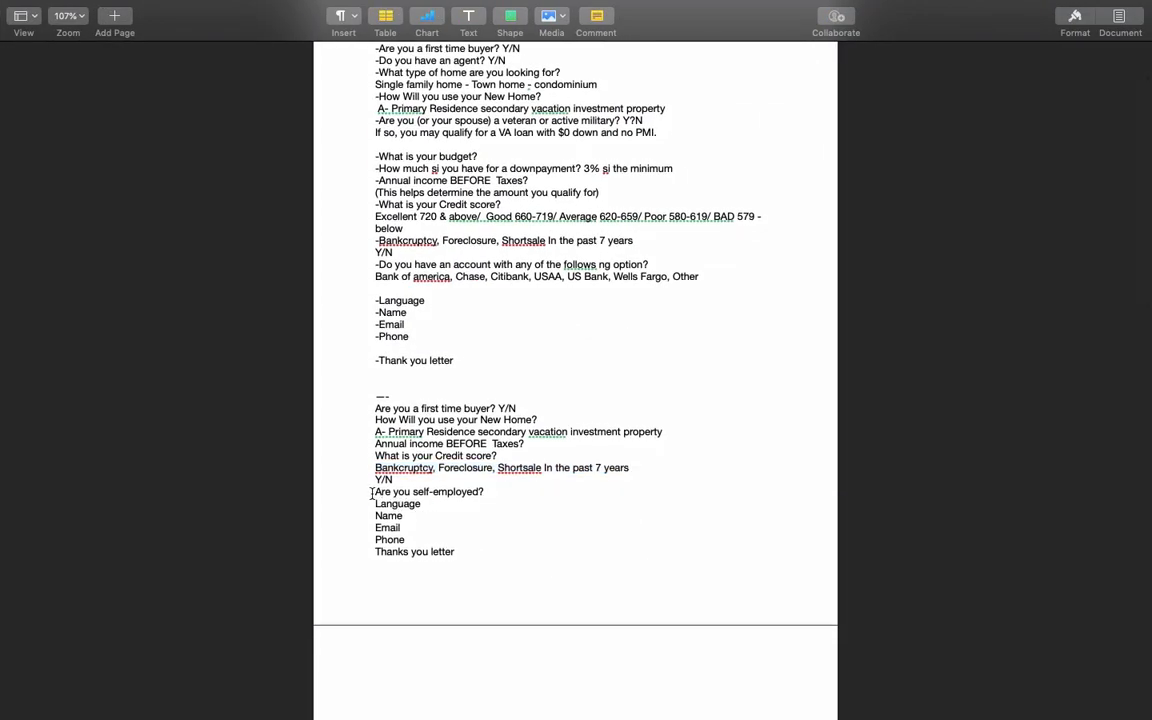
left_click_drag(338, 492, 521, 493)
key("cmd+c")
key("ctrl+Up")
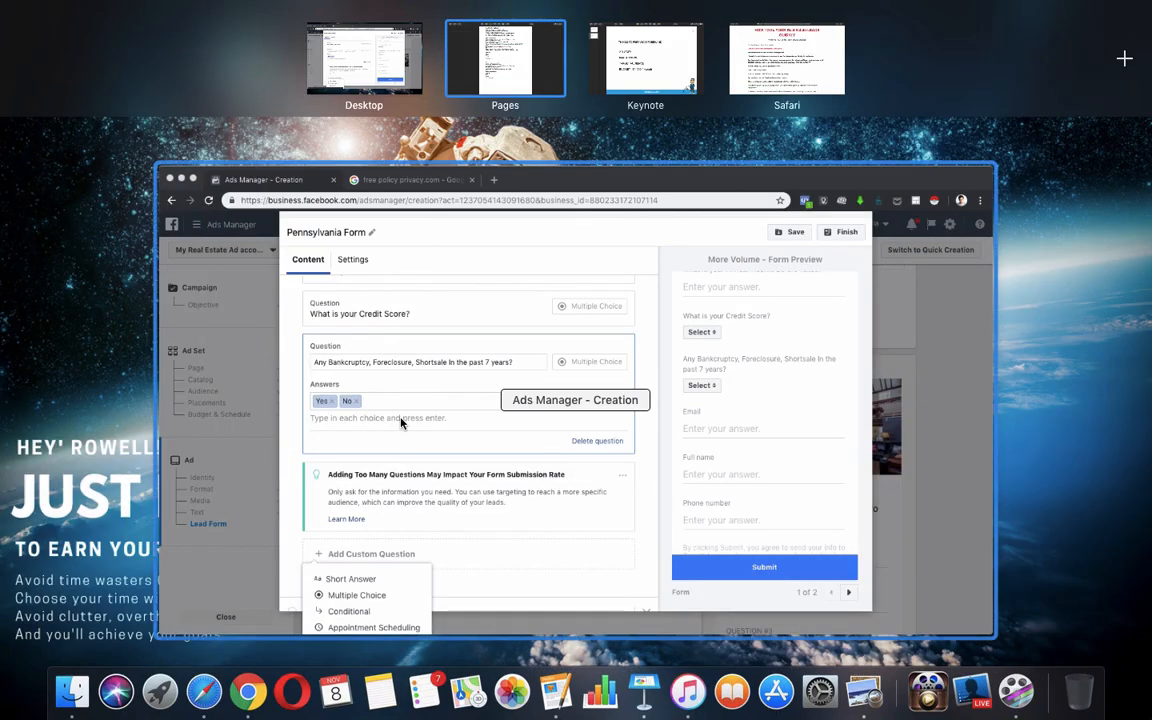
left_click(360, 374)
scroll(295, 483, "down", 2)
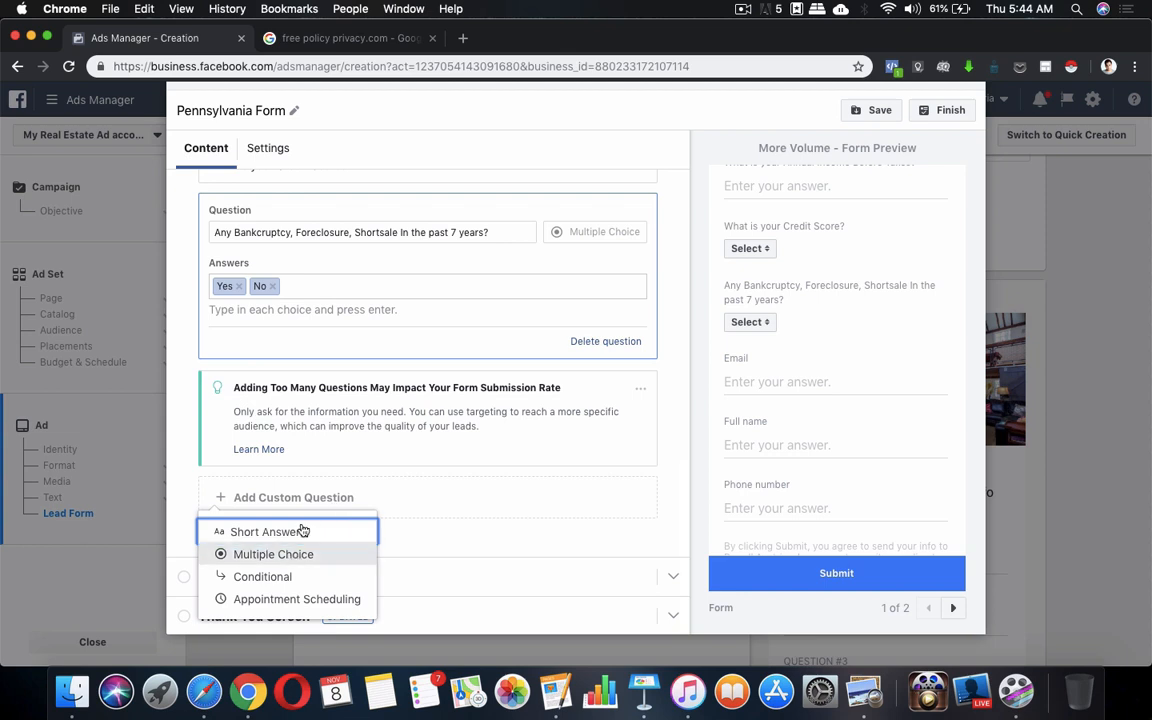
Add a multiple-choice question 'Are you self-employed?' with answers Yes and No
left_click(511, 501)
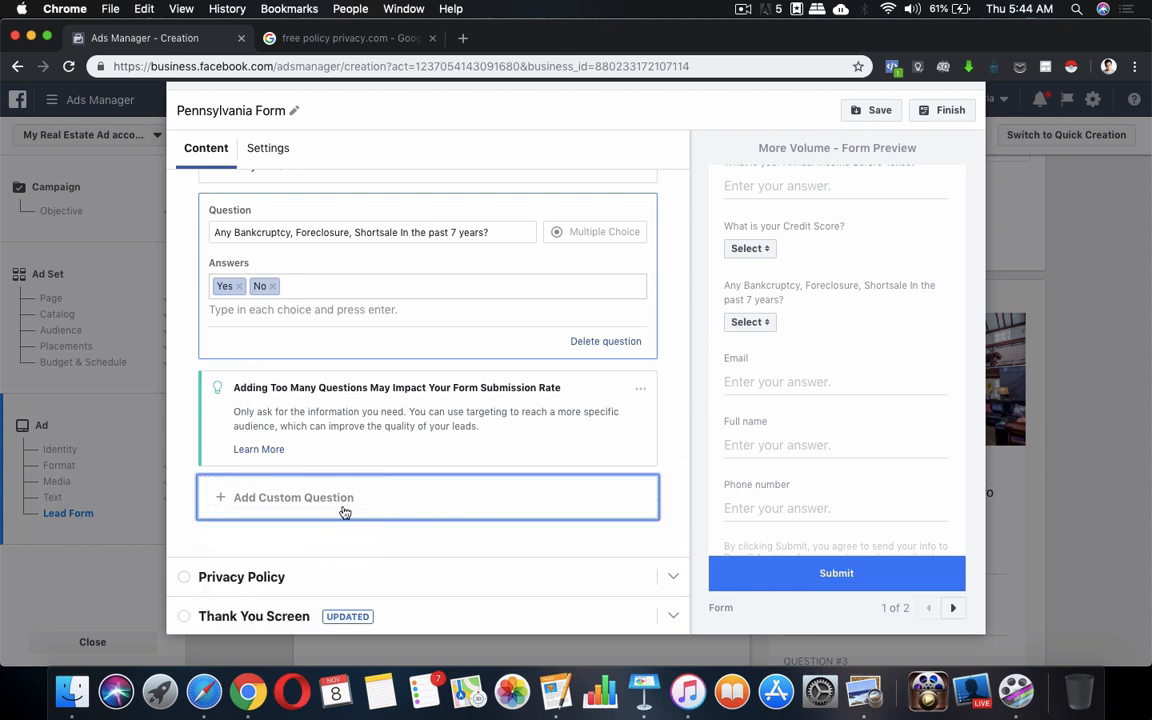
left_click(342, 510)
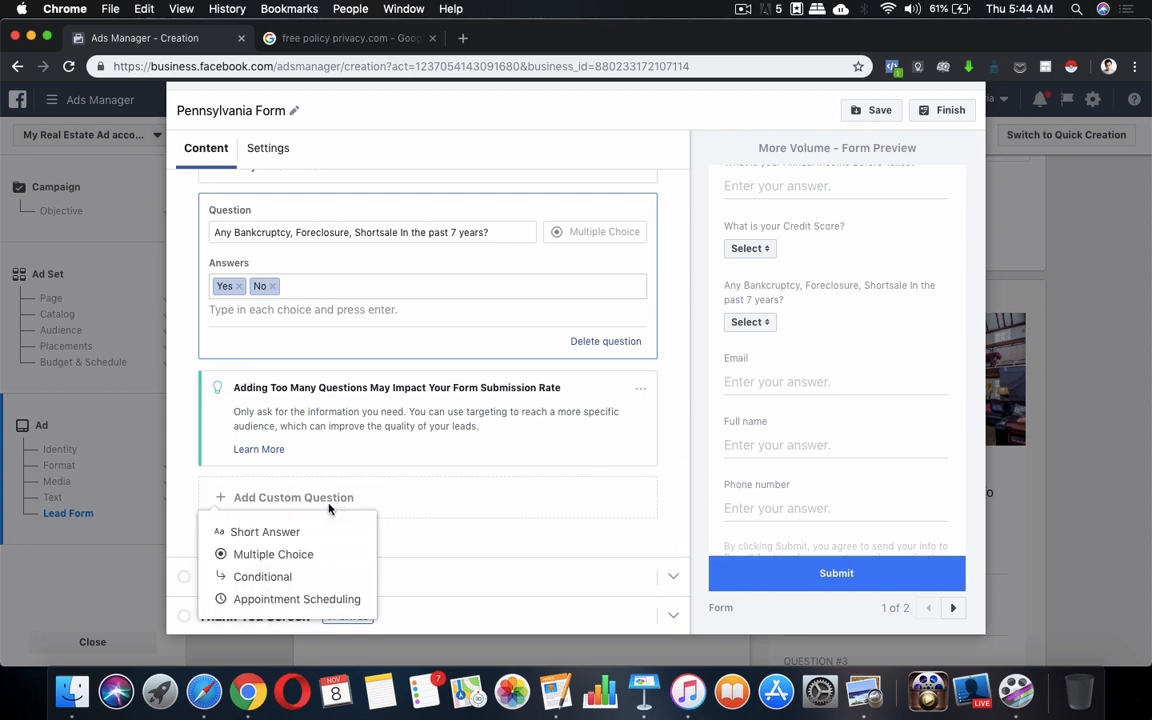
left_click(297, 554)
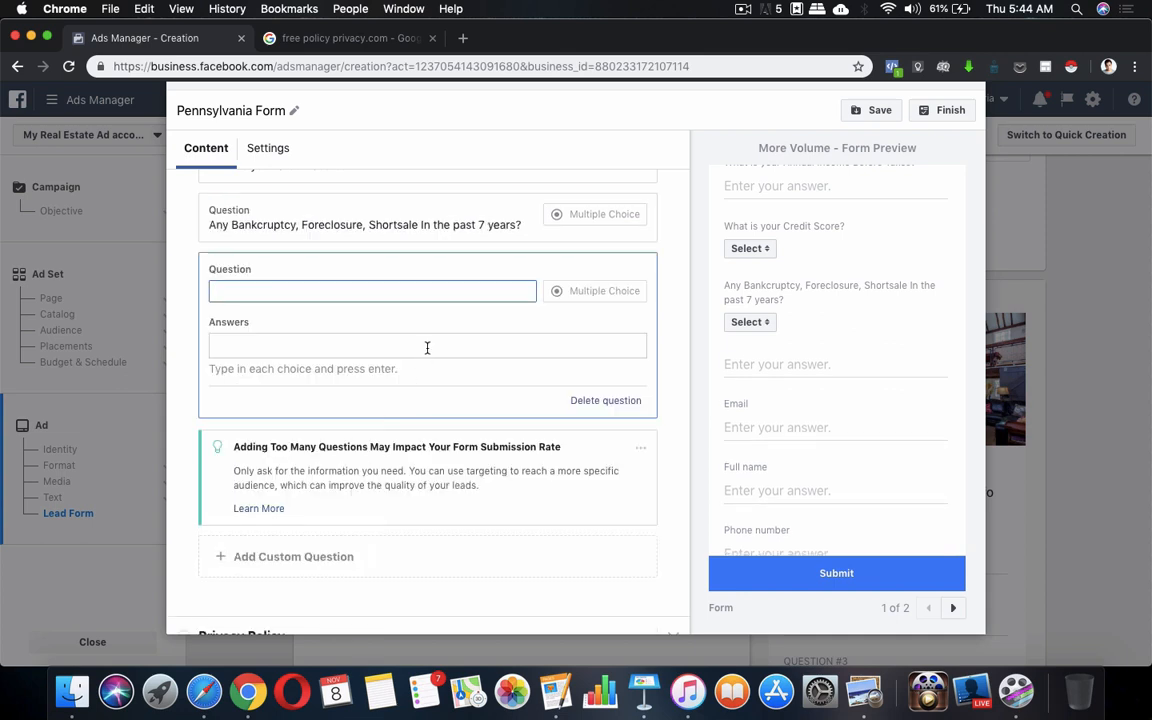
type("Are")
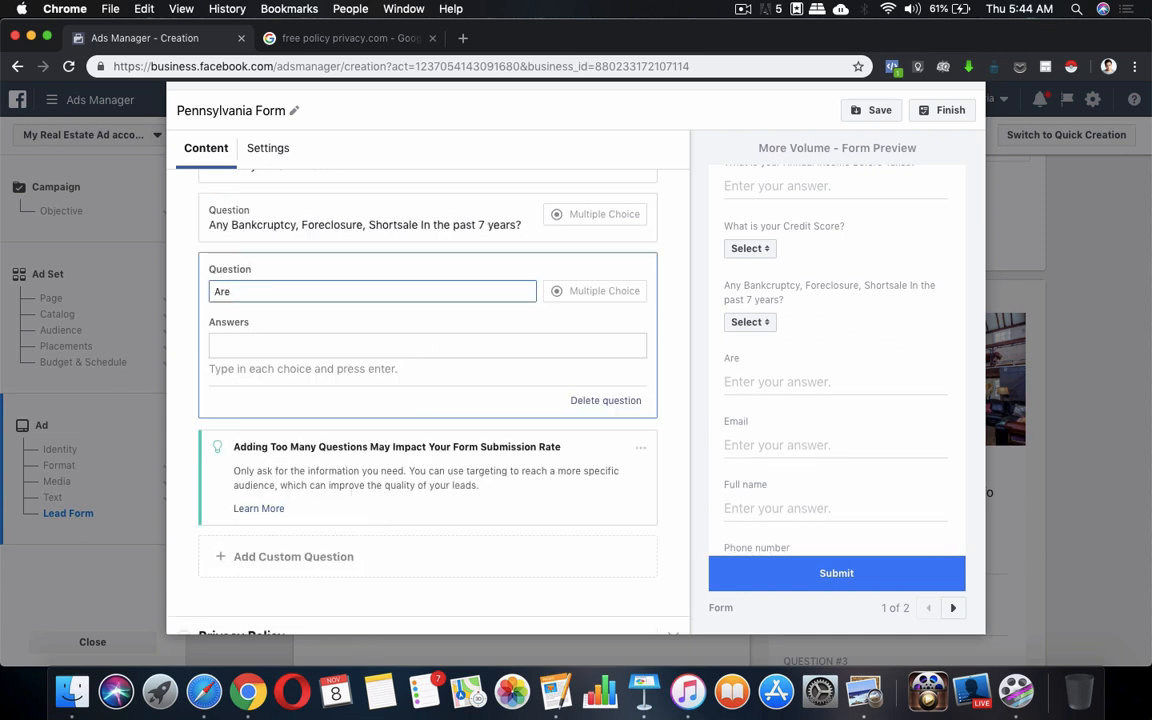
key("BackSpace")
key("cmd+v")
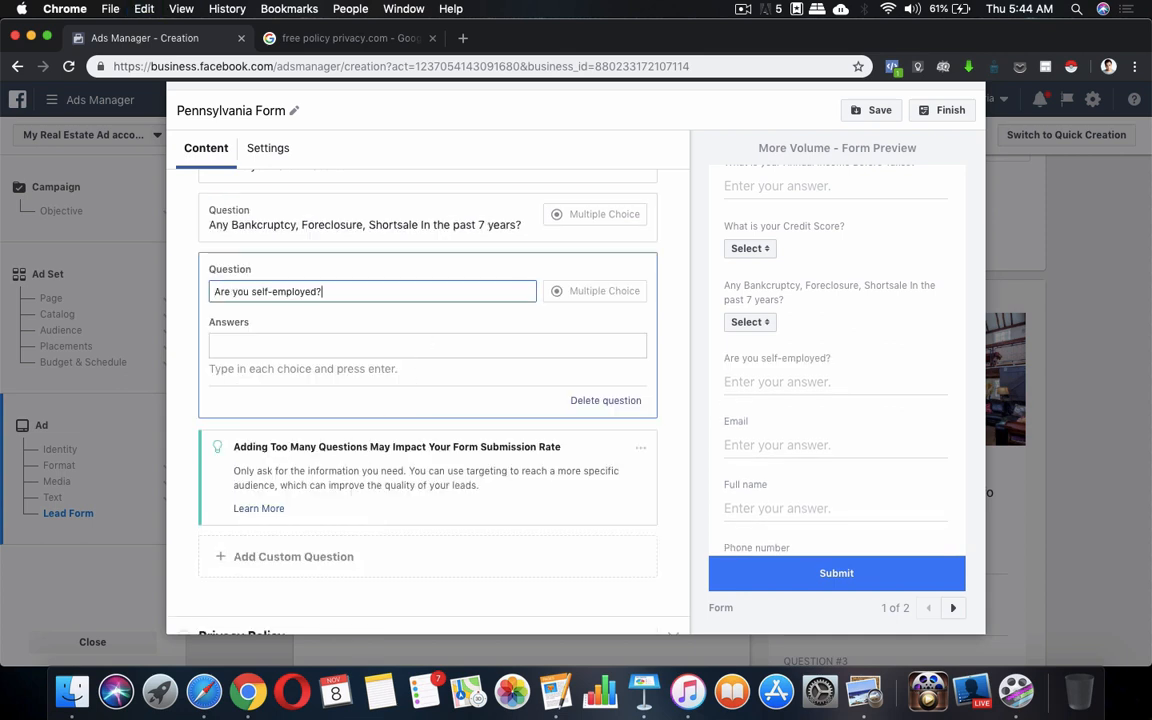
left_click(427, 348)
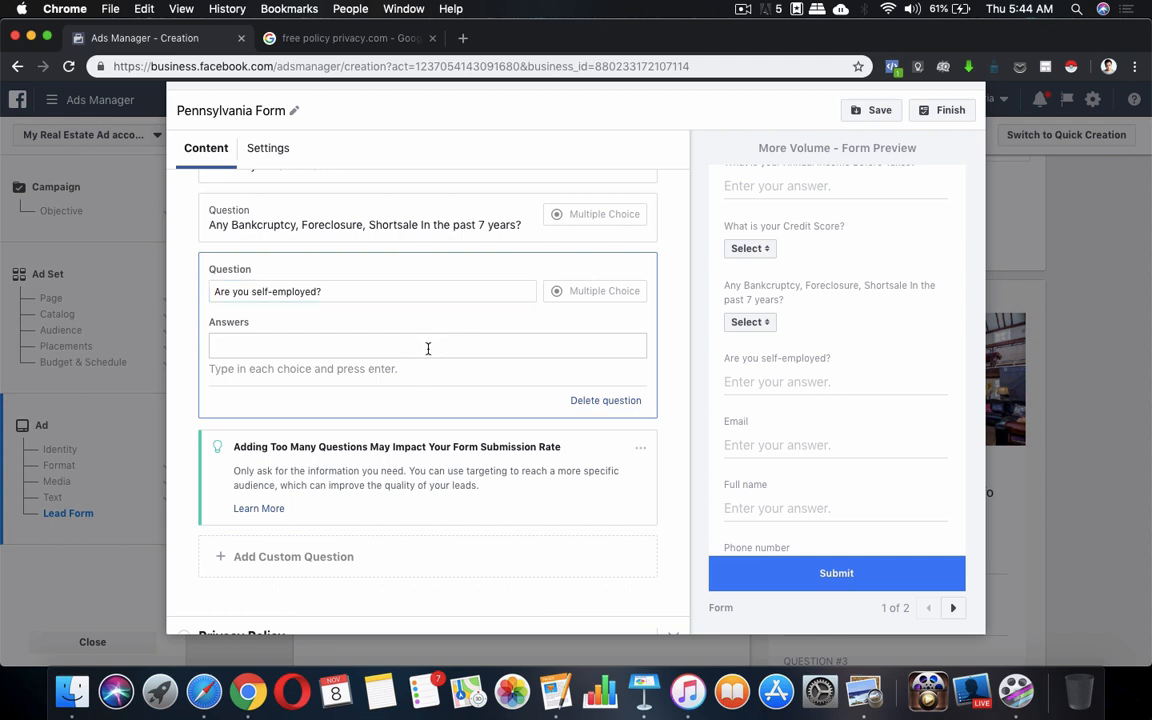
type("Yes")
key("Return")
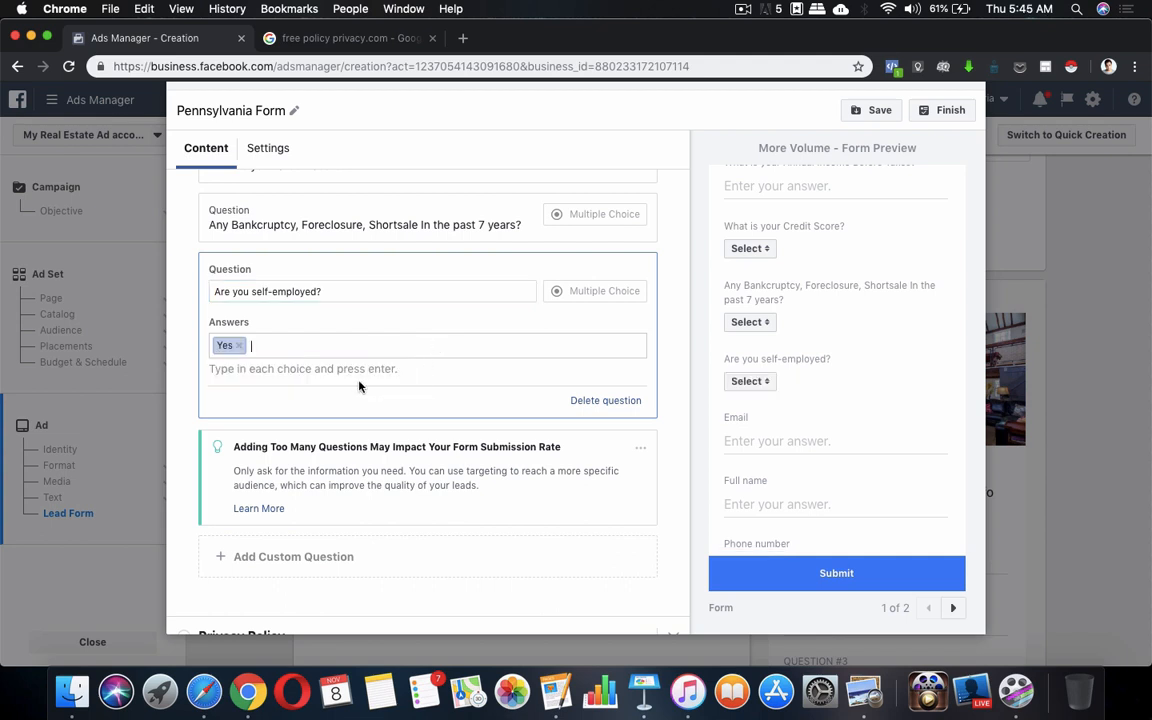
type("No")
key("Return")
Hide the too-many-questions tip card
left_click(640, 450)
left_click(663, 440)
left_click(639, 450)
left_click(620, 469)
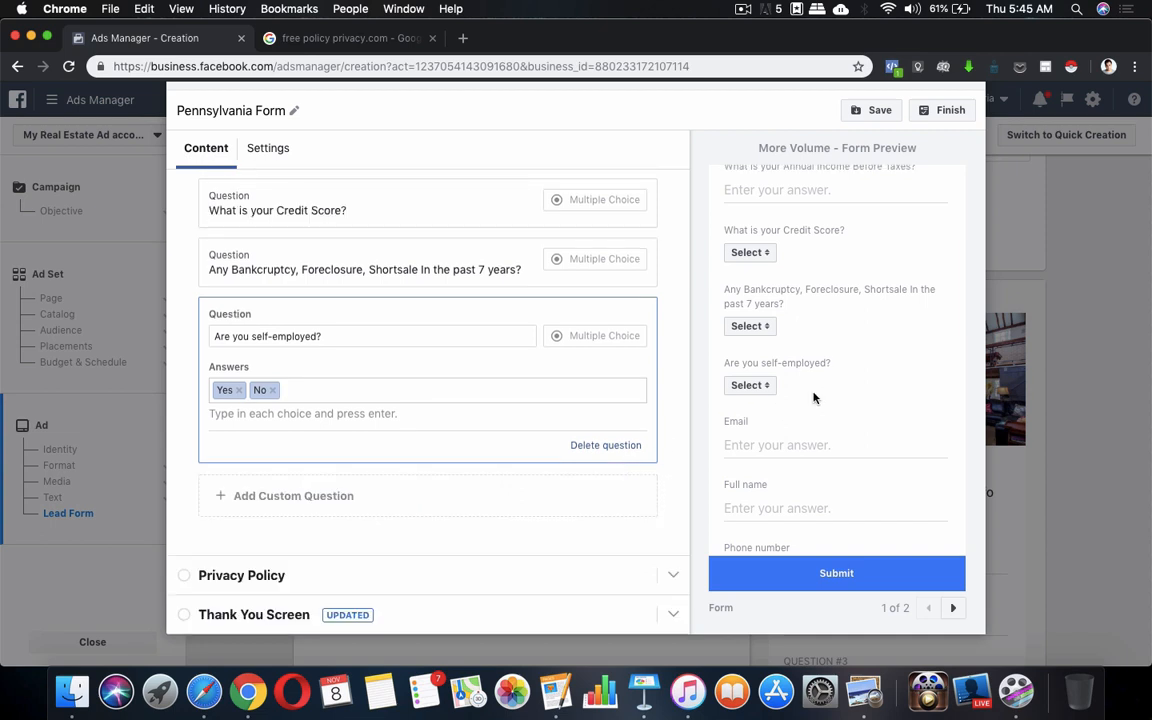
Review the custom questions and bankruptcy answer choices, then collapse the Questions section
scroll(818, 395, "up", 5)
scroll(836, 482, "down", 4)
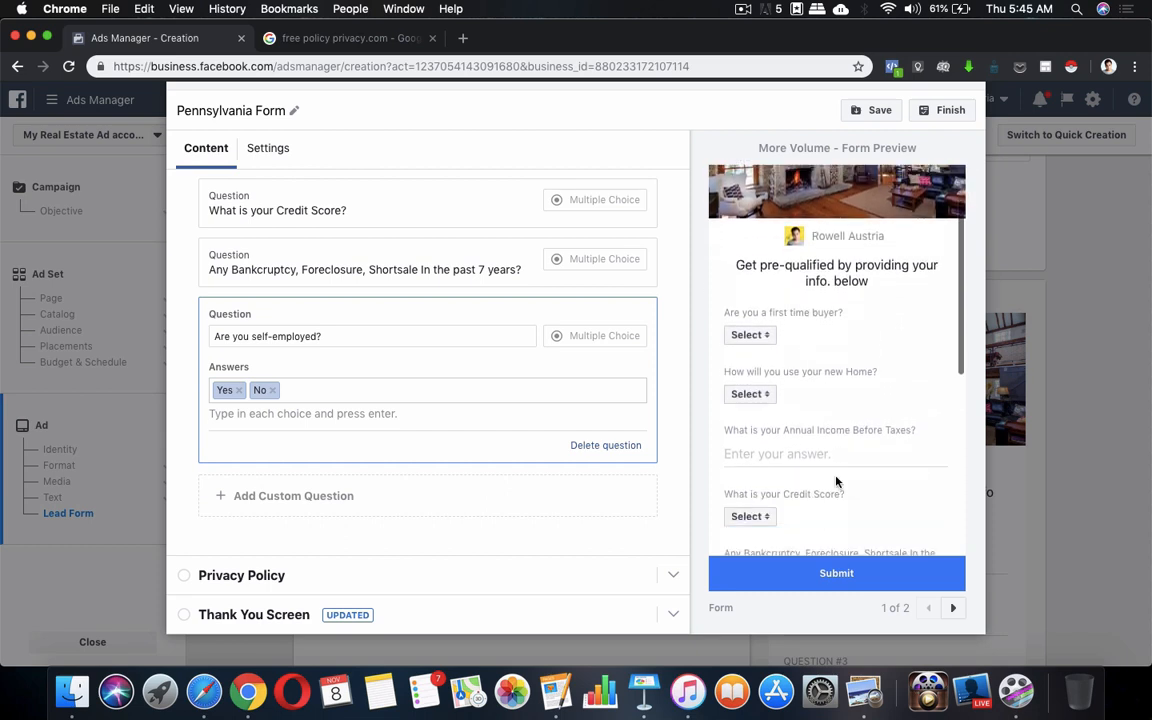
scroll(836, 482, "down", 2)
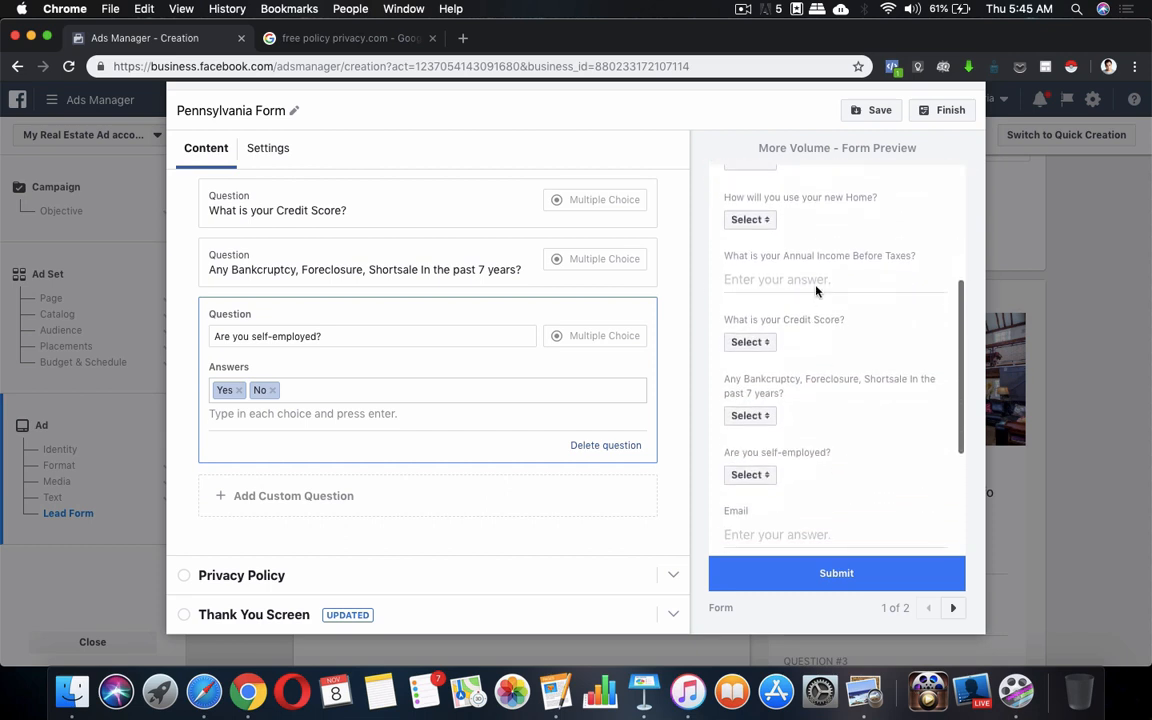
scroll(836, 271, "down", 2)
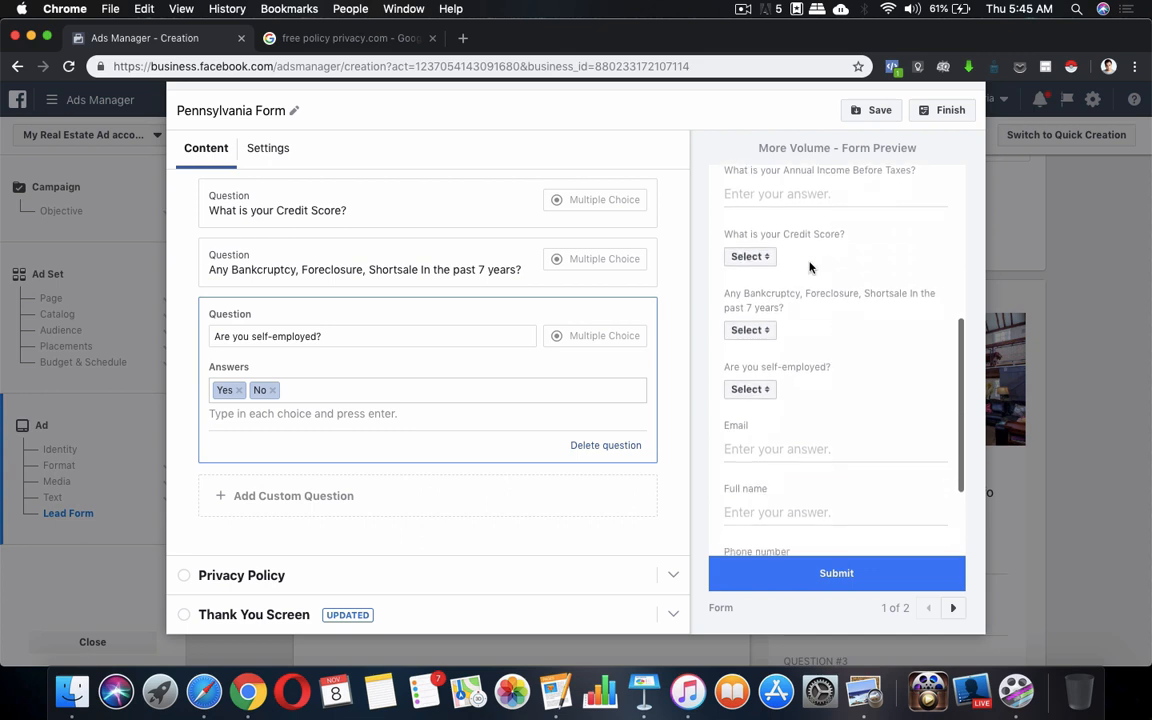
scroll(830, 250, "down", 2)
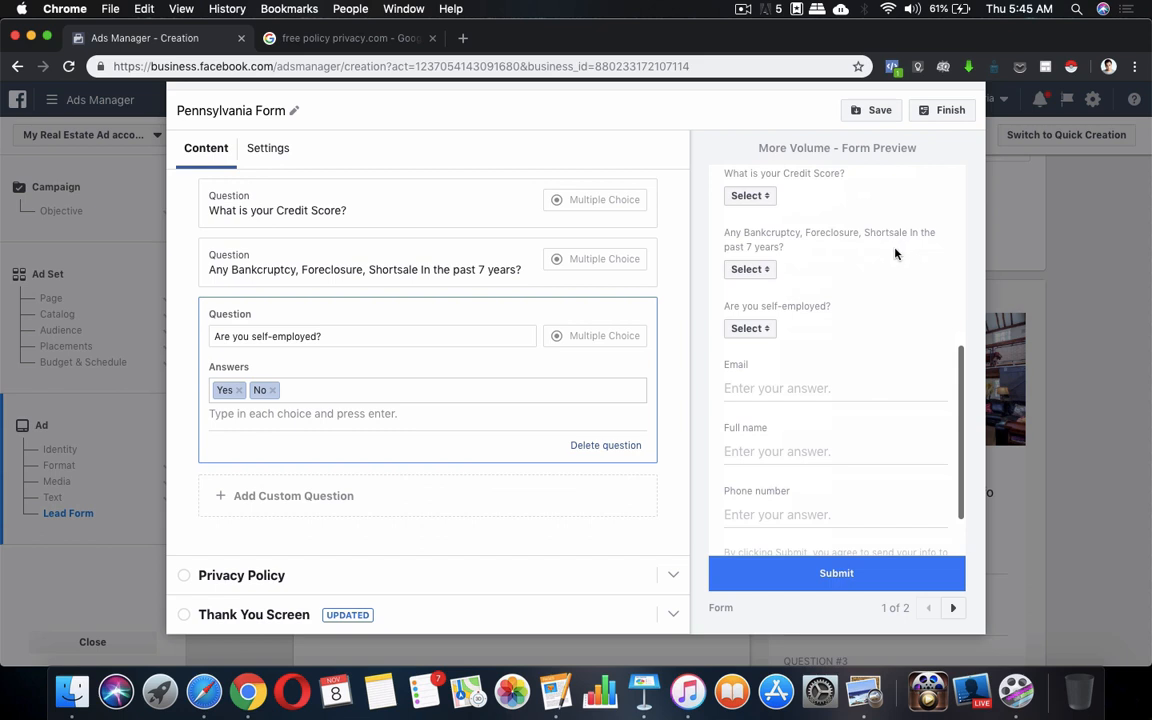
left_click(750, 269)
left_click(800, 327)
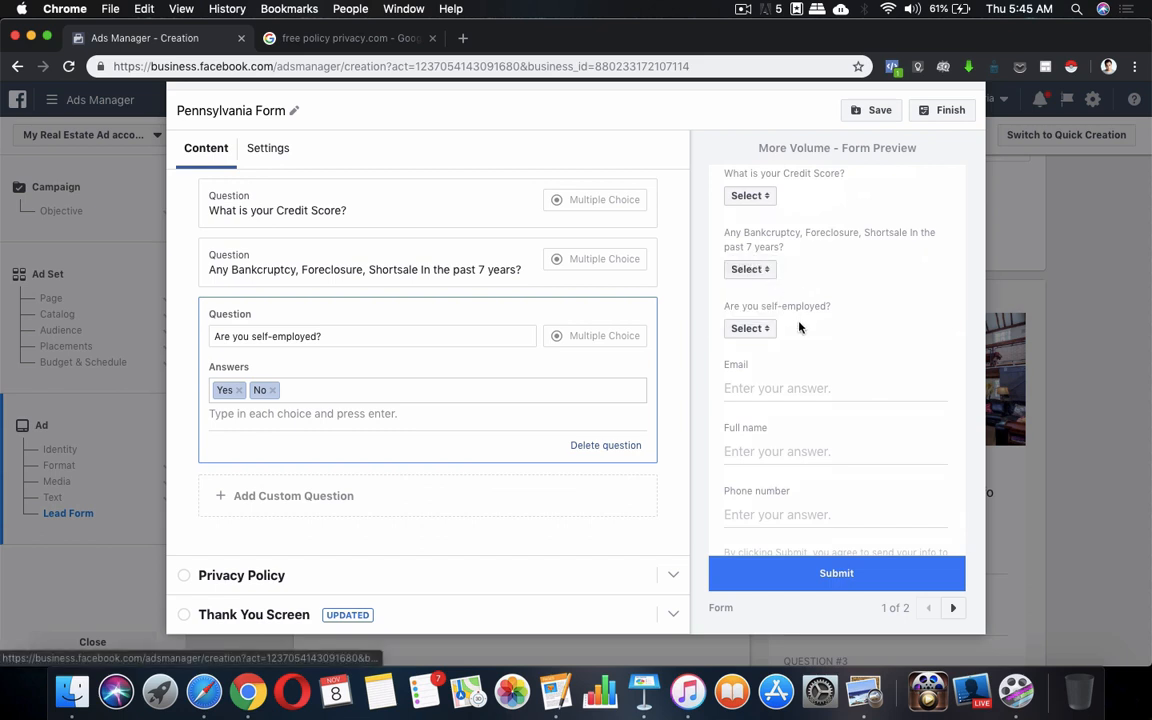
scroll(800, 330, "down", 3)
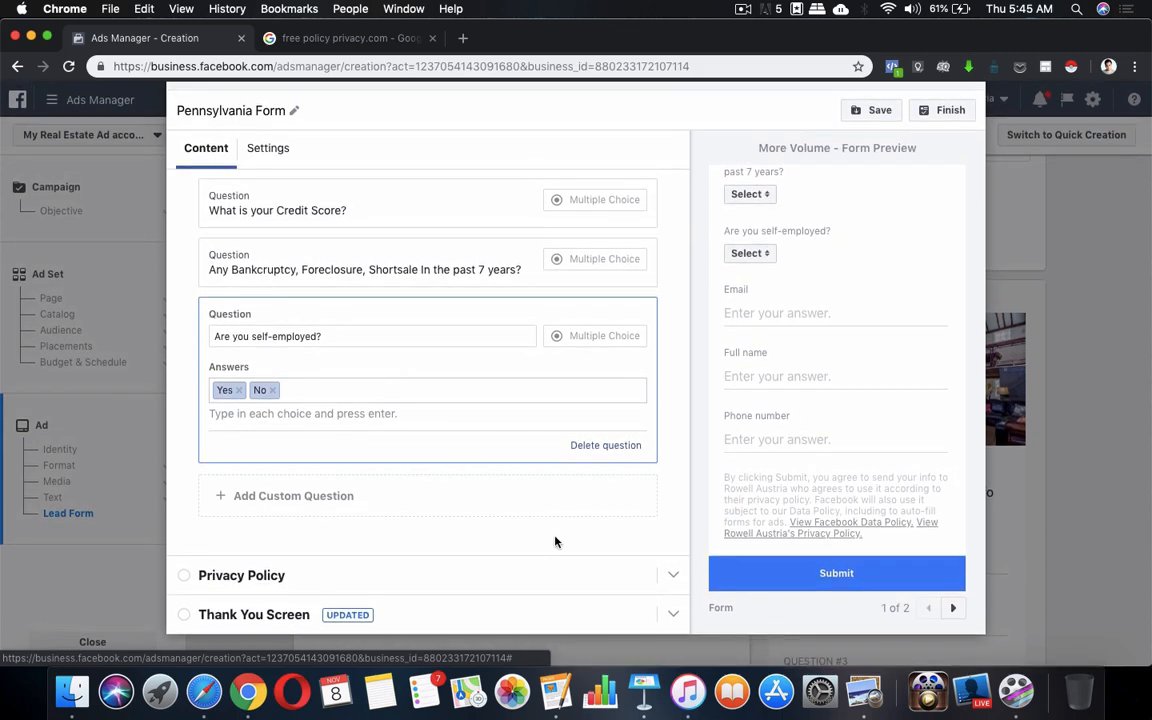
scroll(553, 540, "up", 5)
scroll(524, 459, "up", 5)
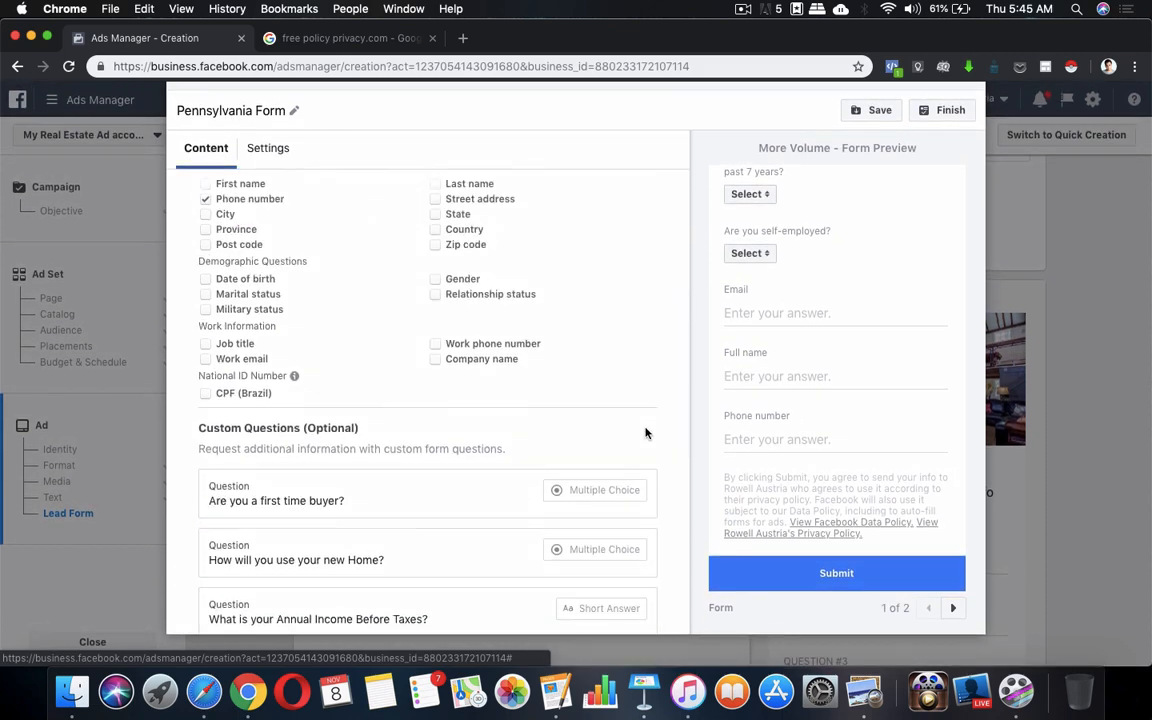
scroll(645, 432, "up", 2)
scroll(478, 394, "up", 5)
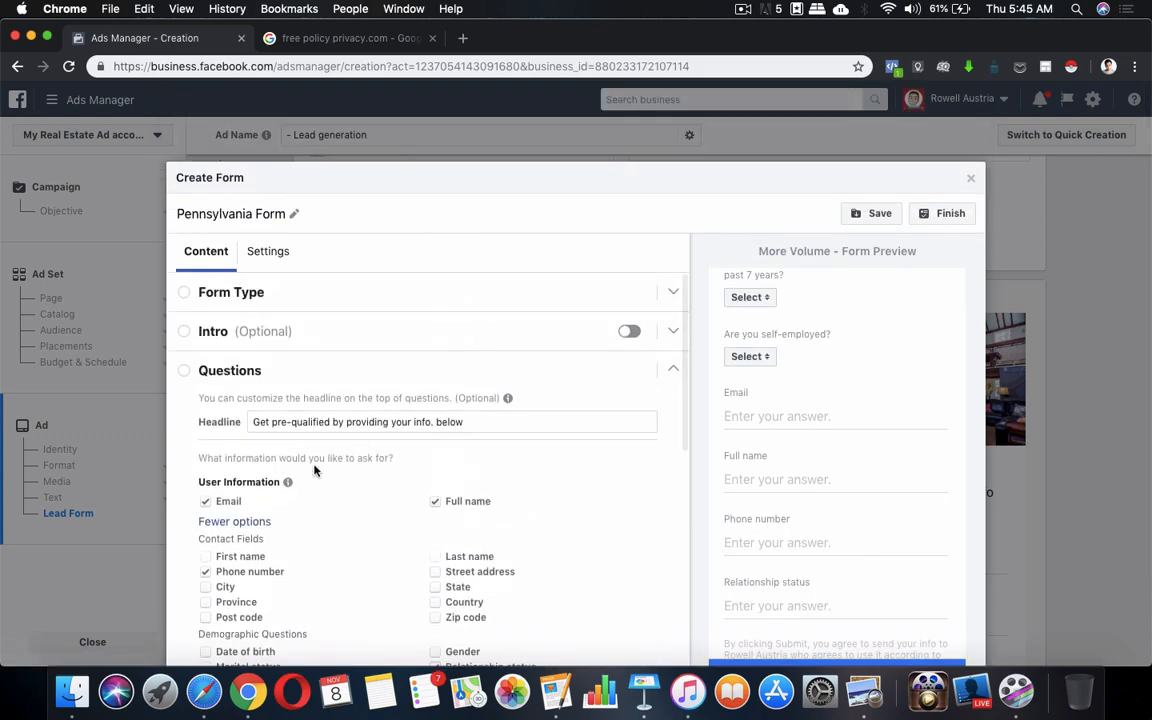
left_click(678, 374)
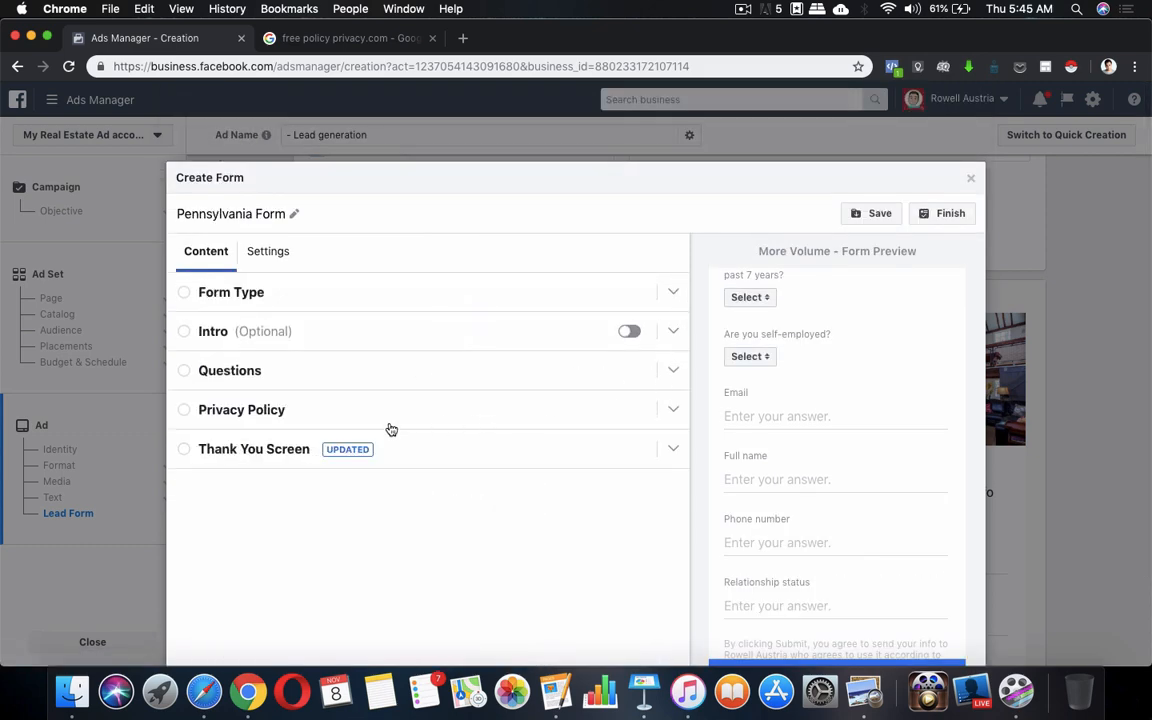
In Privacy Policy, replace the link text with 'My Privacy Policy'
left_click(498, 402)
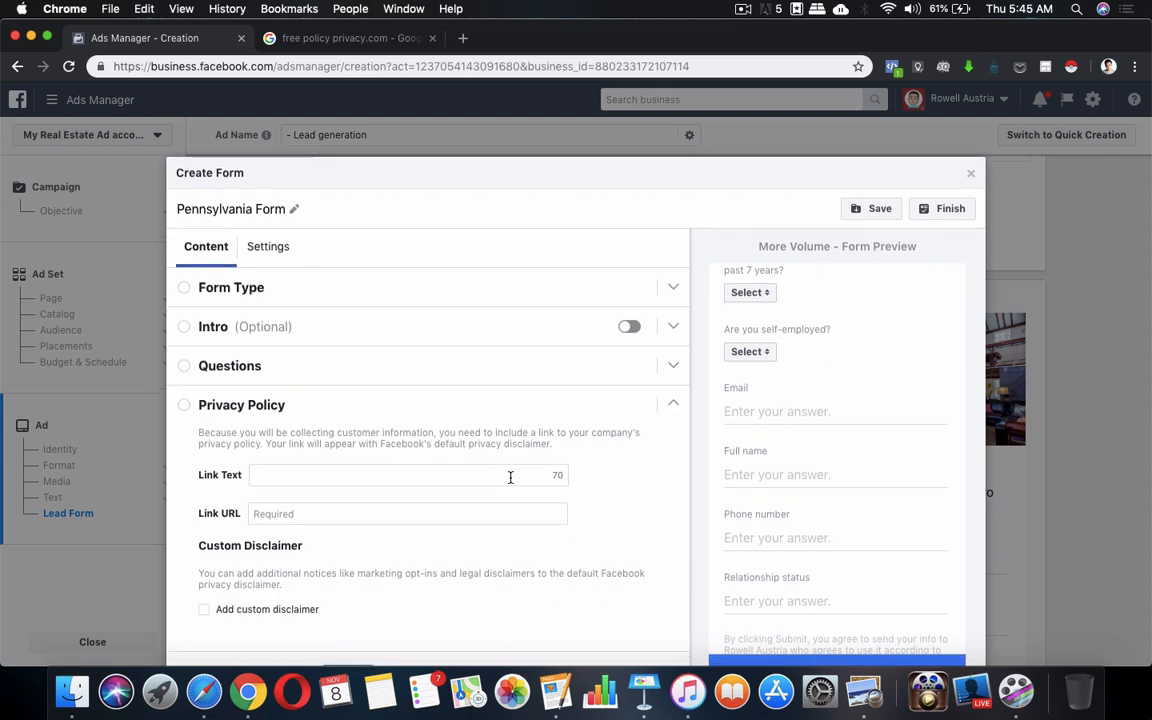
scroll(471, 435, "down", 2)
left_click(498, 390)
type("Privacy Policy")
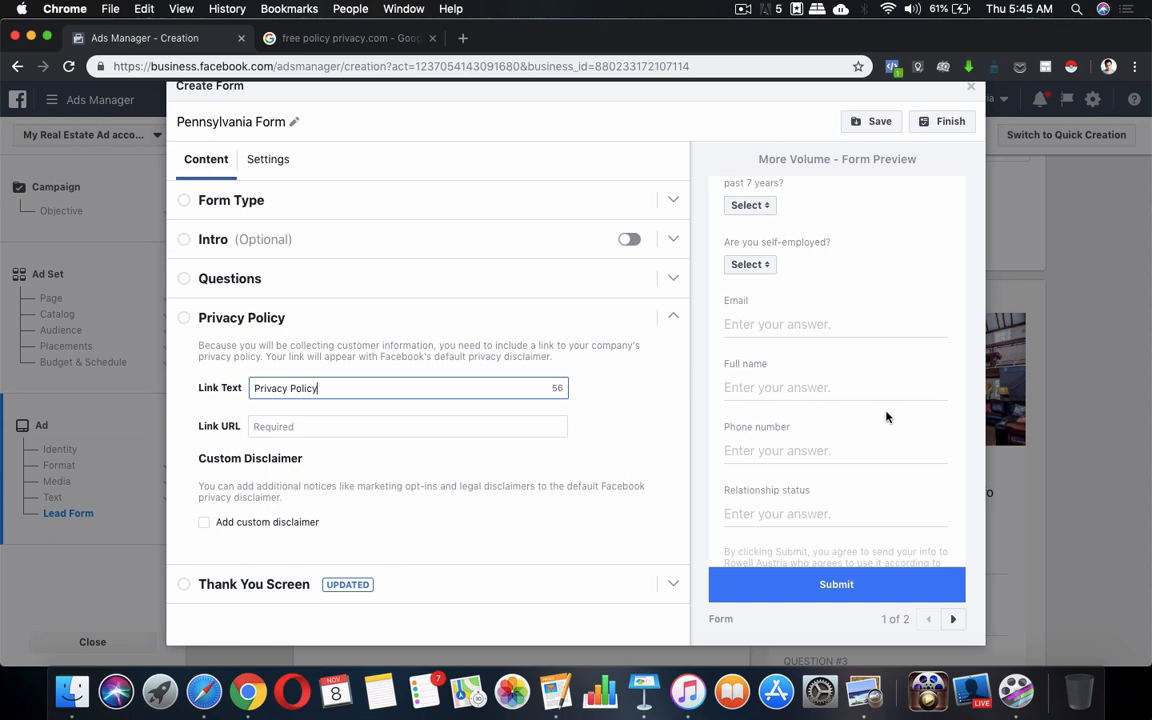
scroll(885, 417, "down", 2)
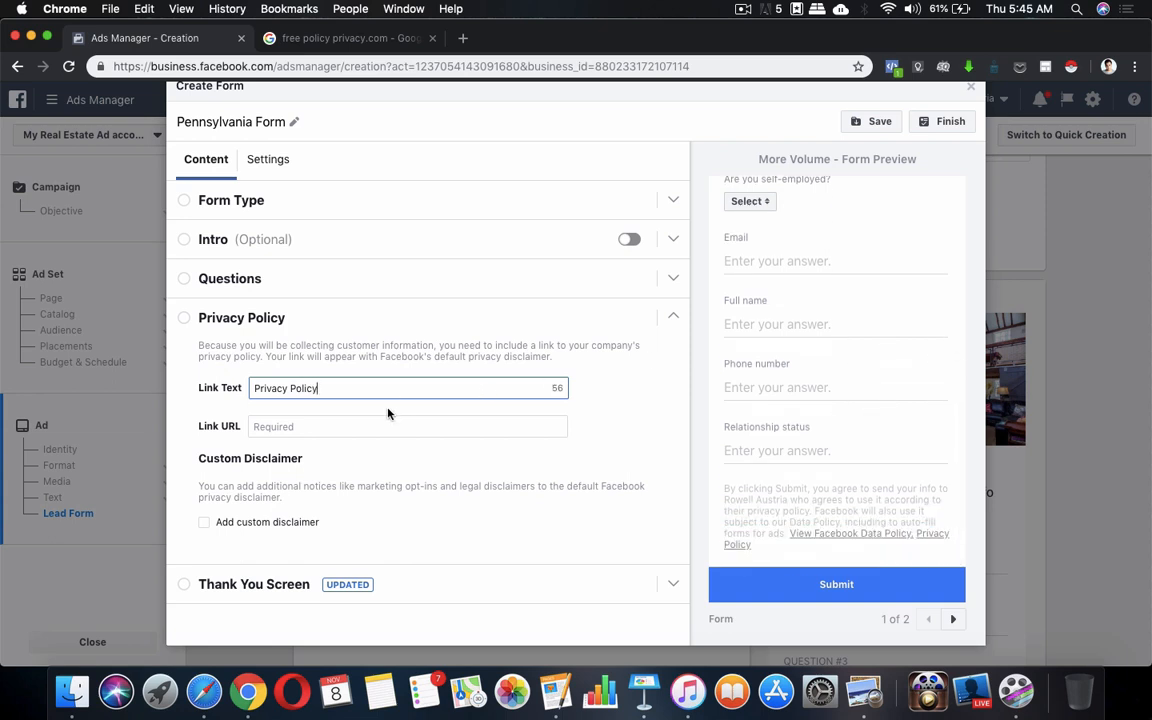
key("super+a")
type("My ")
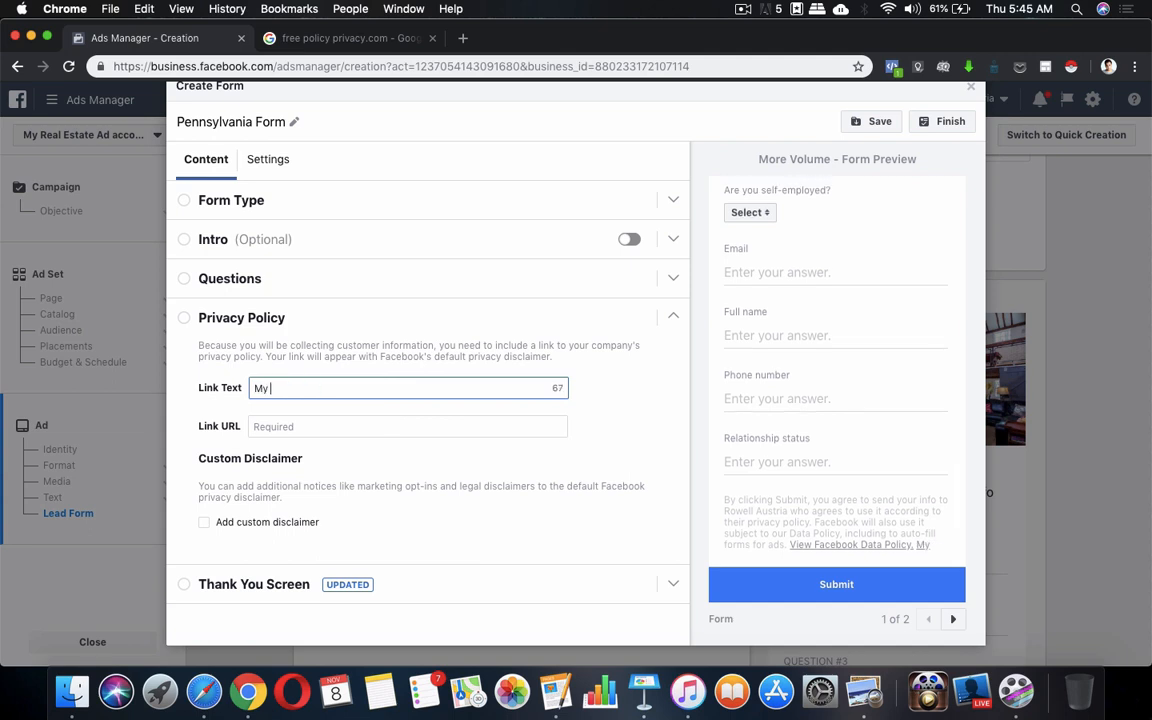
type("Pric")
key("BackSpace")
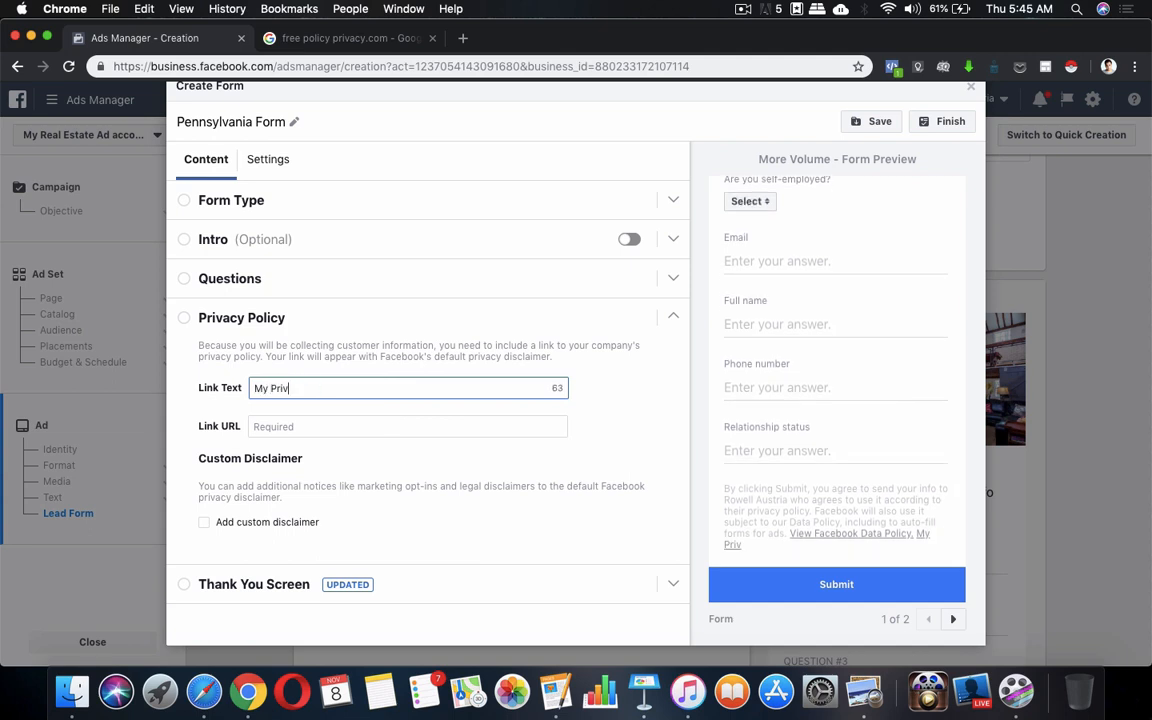
type("vacy Policy")
left_click(383, 421)
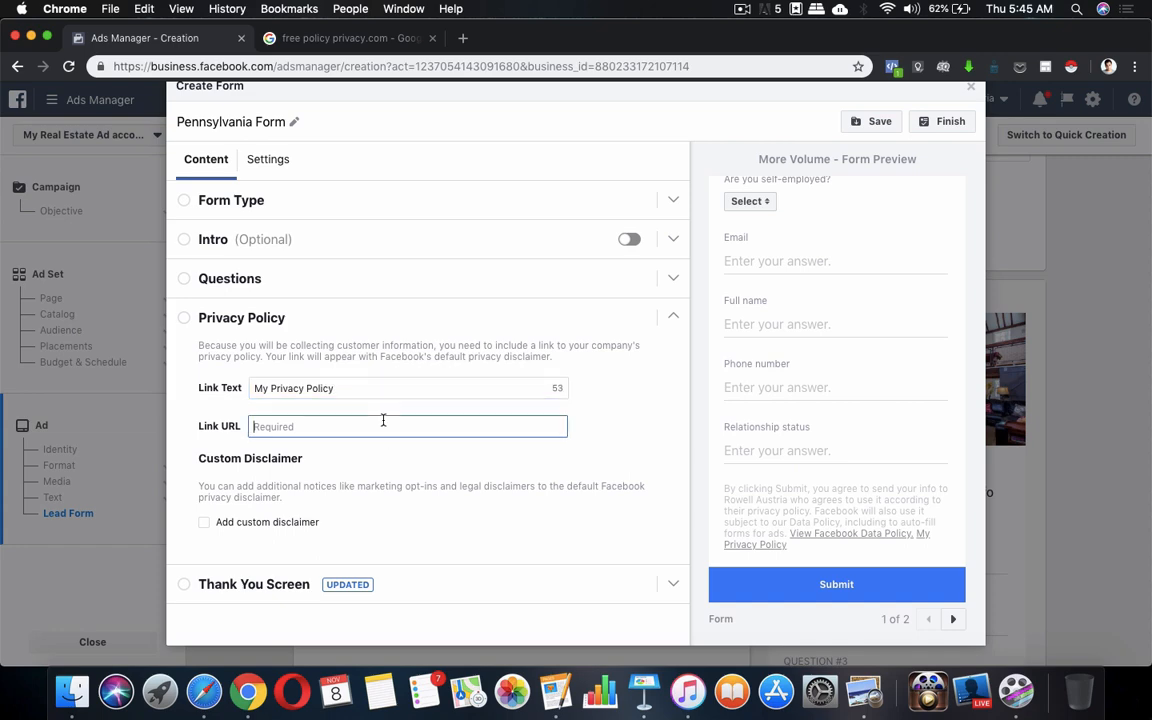
Select the freeprivacypolicy.com address in the Google results, then return to the lead form
left_click(343, 38)
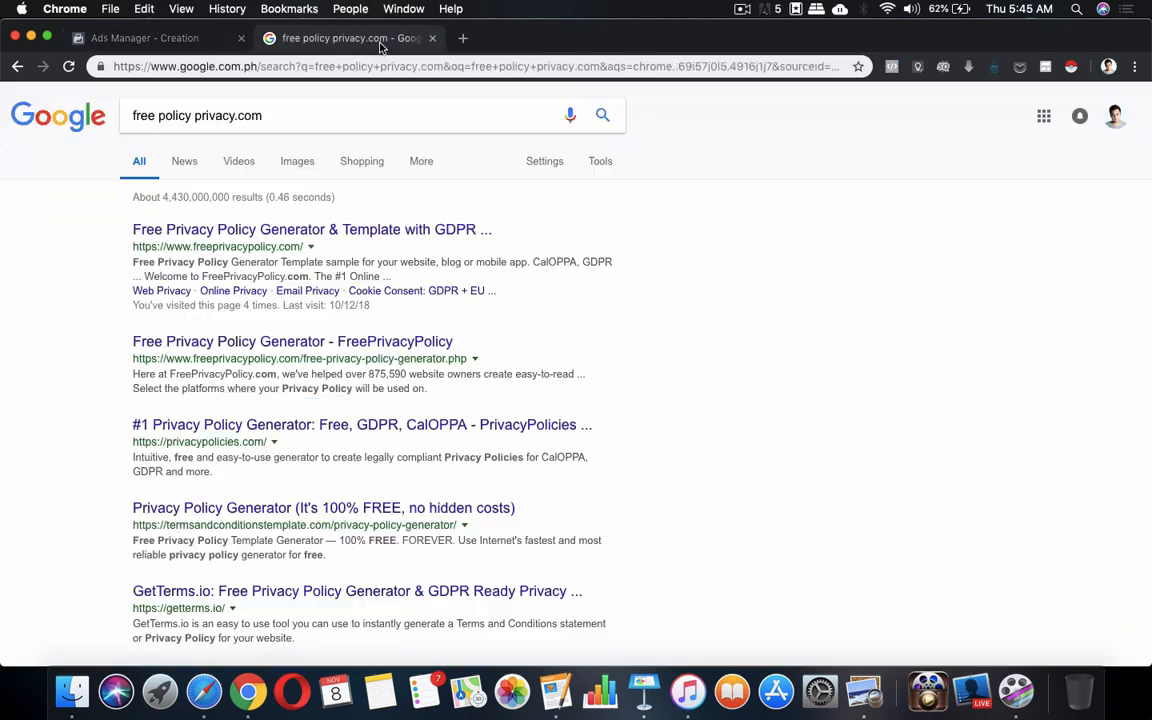
left_click_drag(130, 246, 313, 246)
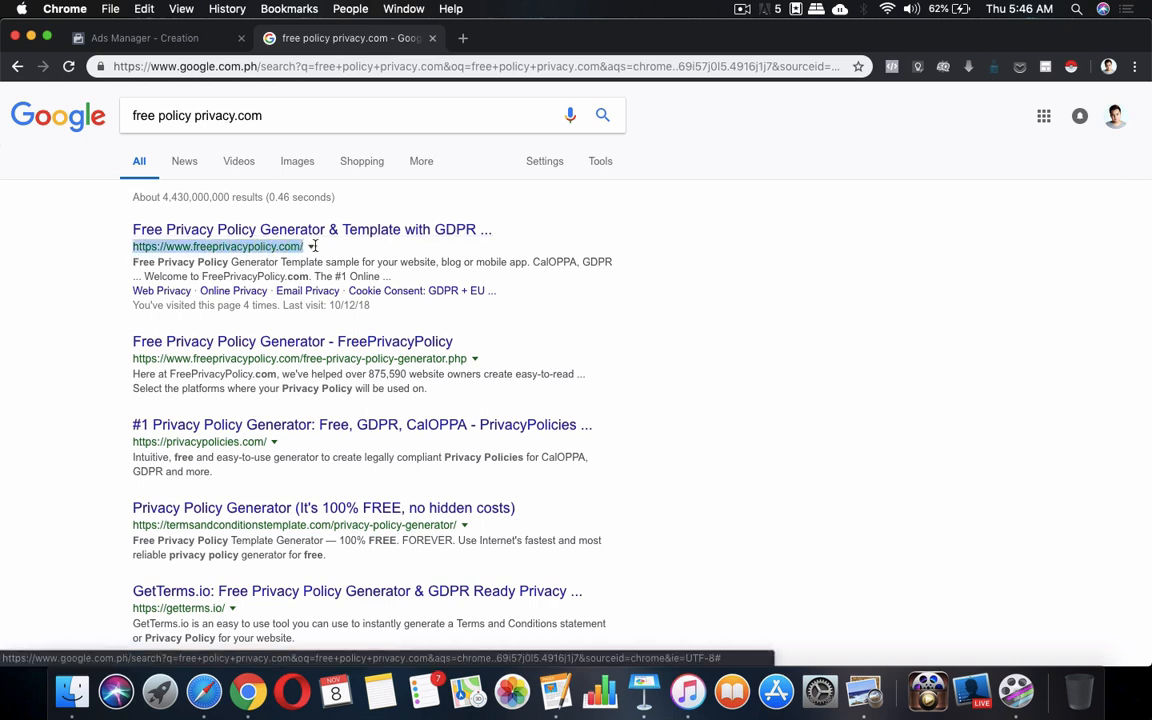
left_click(195, 47)
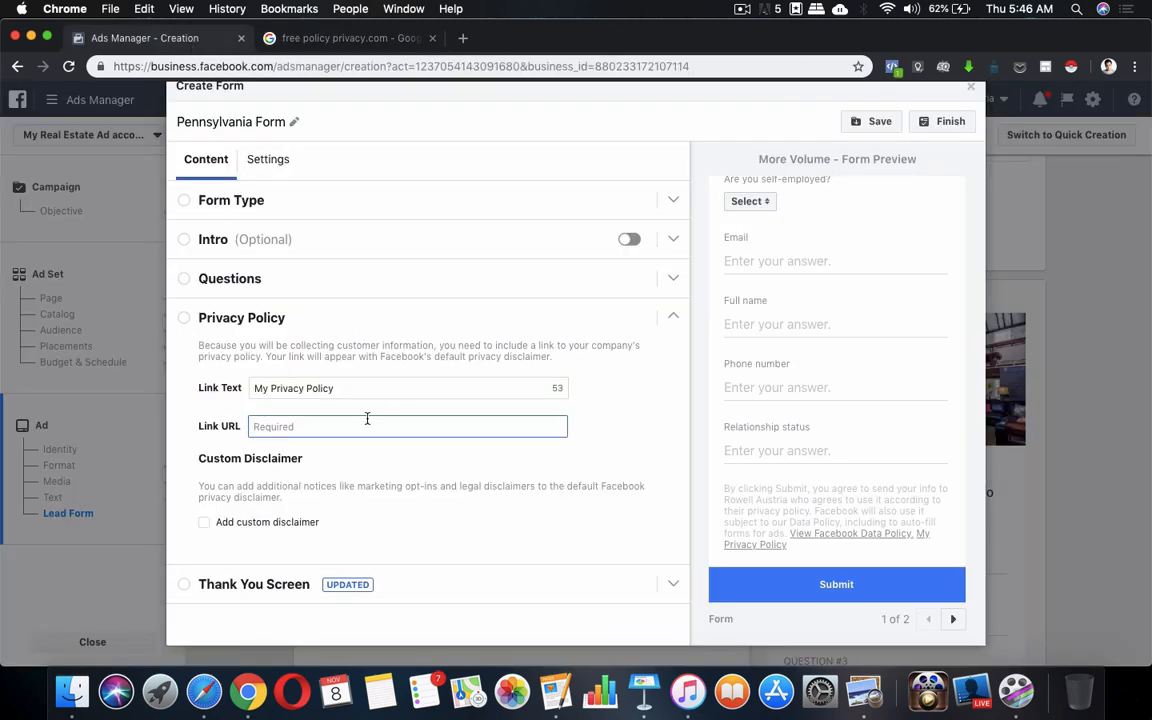
Copy the freeprivacypolicy.com address found by searching 'priva' in Notes into the Link URL
left_click(390, 684)
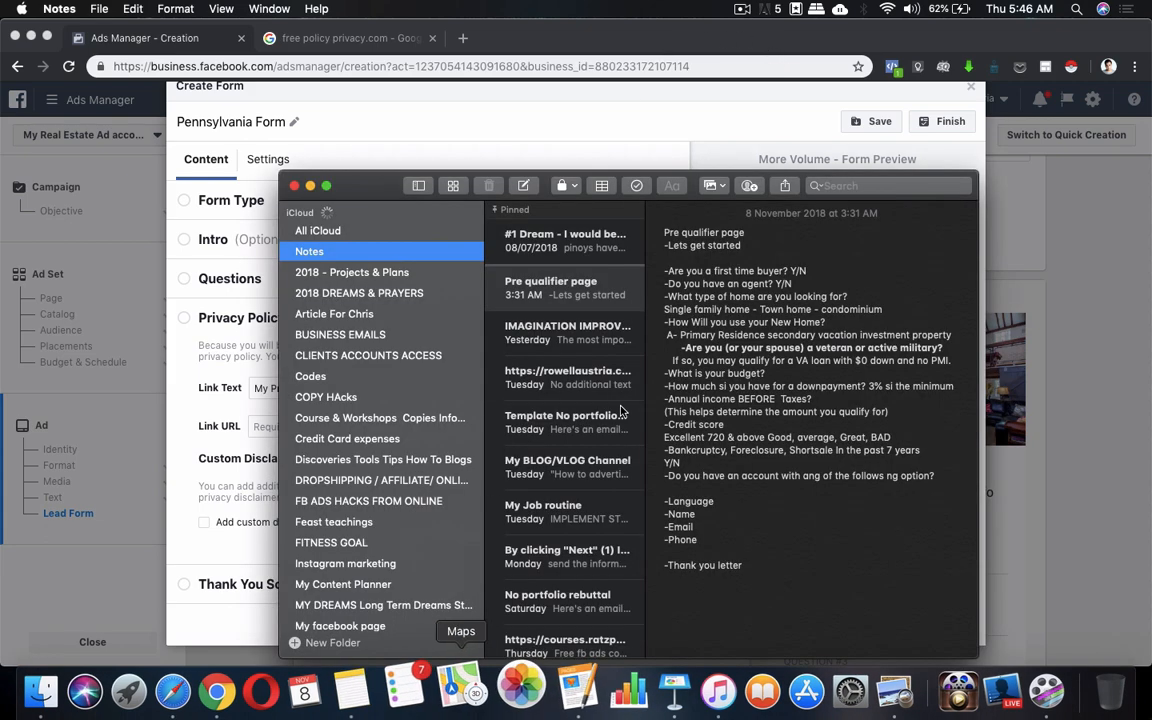
left_click(838, 185)
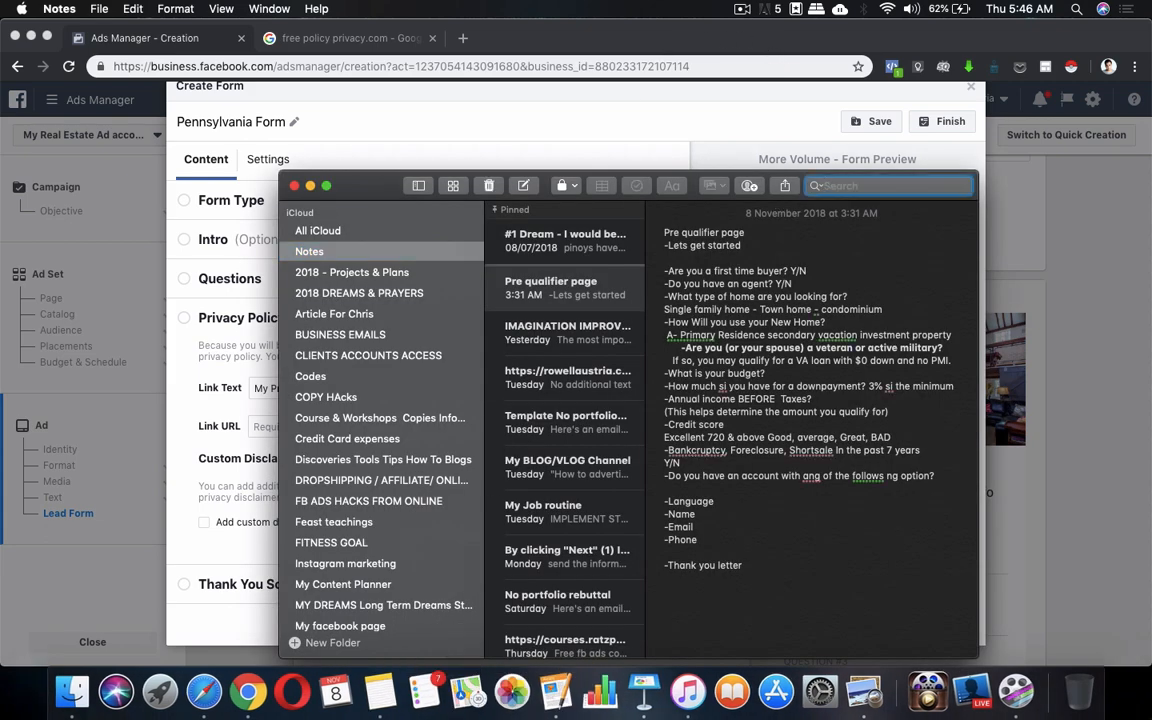
type("priva")
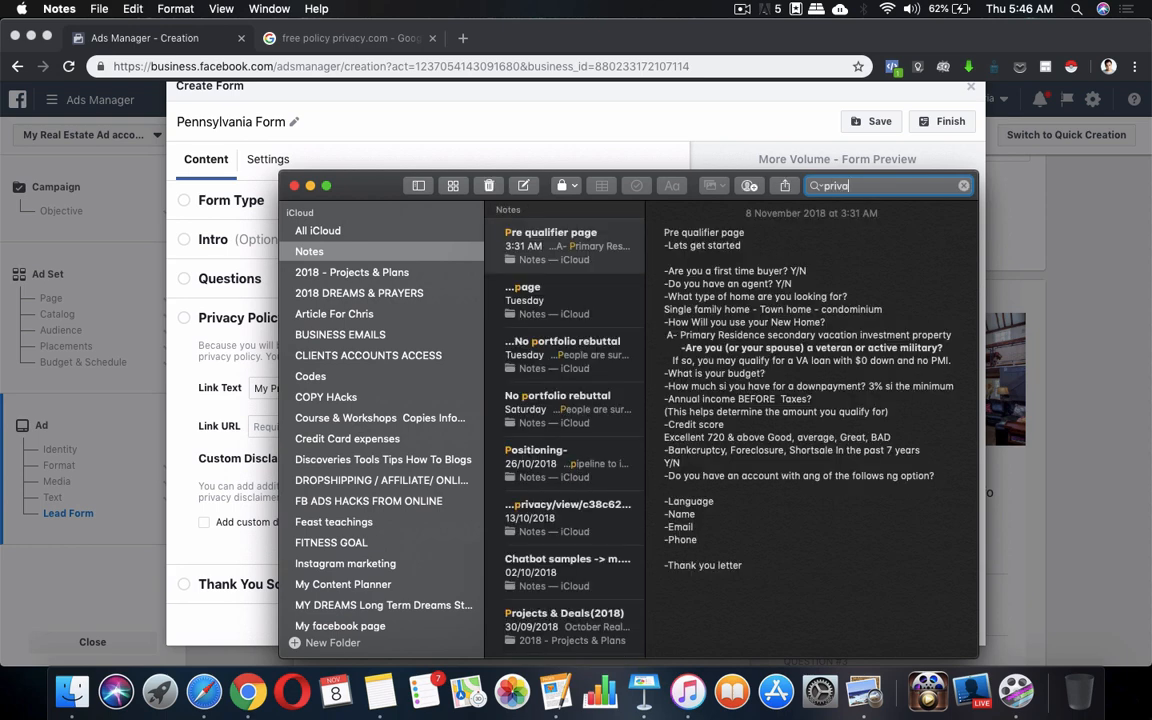
left_click_drag(852, 248, 668, 236)
left_click(770, 233)
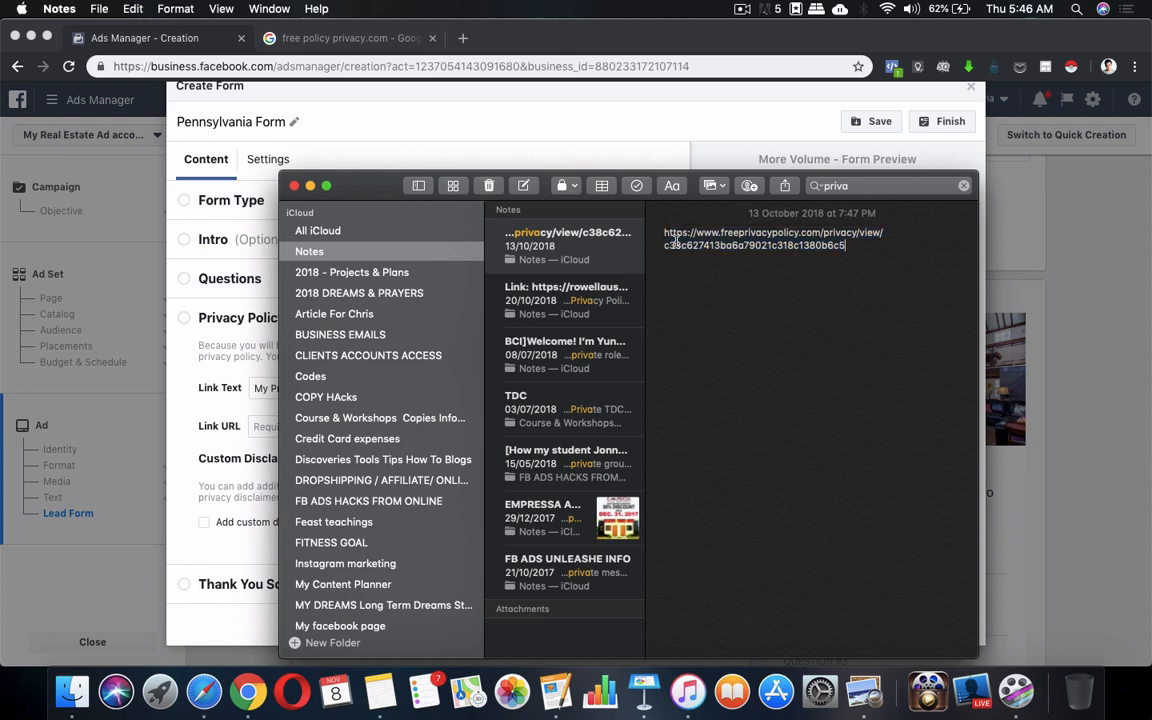
triple_click(770, 233)
key("super+c")
left_click(310, 185)
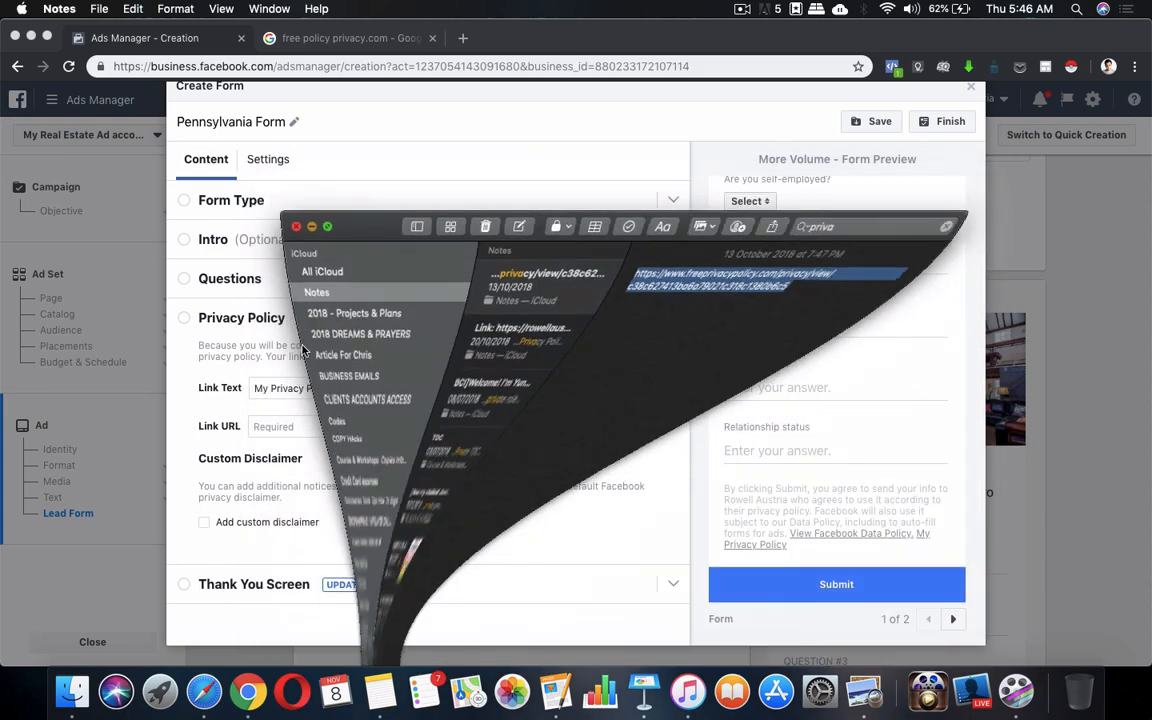
left_click(380, 431)
key("super+v")
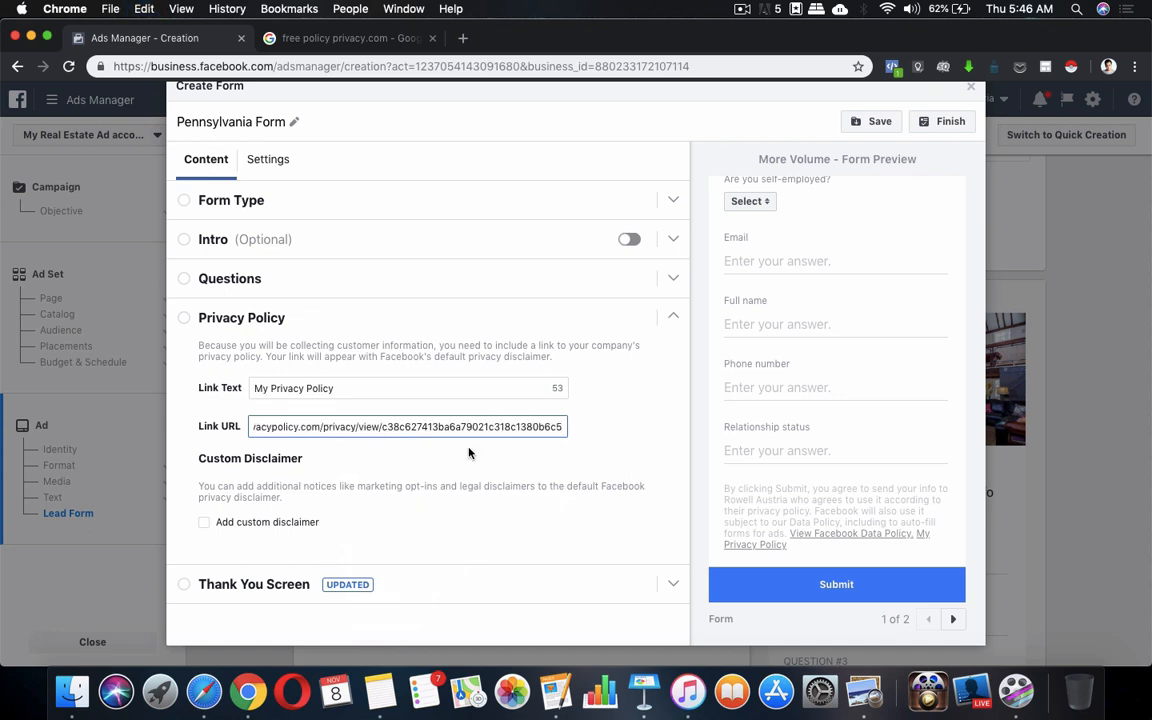
Collapse the Privacy Policy section and open the Thank You Screen settings
scroll(469, 453, "down", 1)
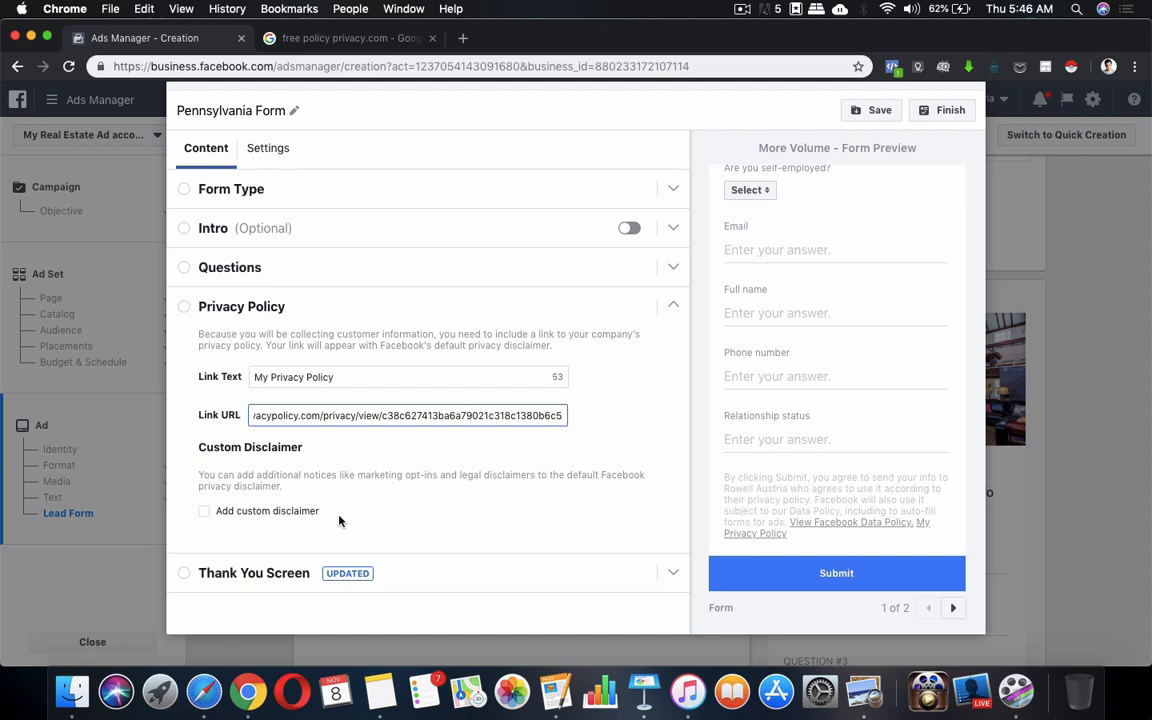
left_click(670, 319)
left_click(669, 320)
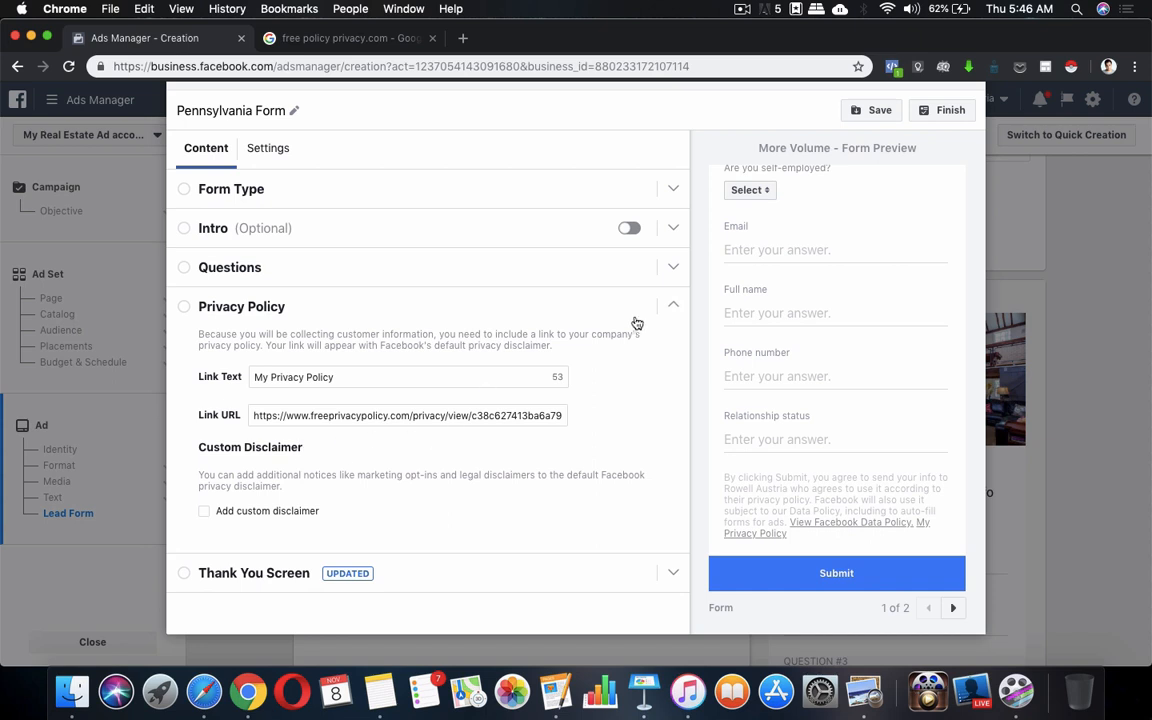
left_click(671, 310)
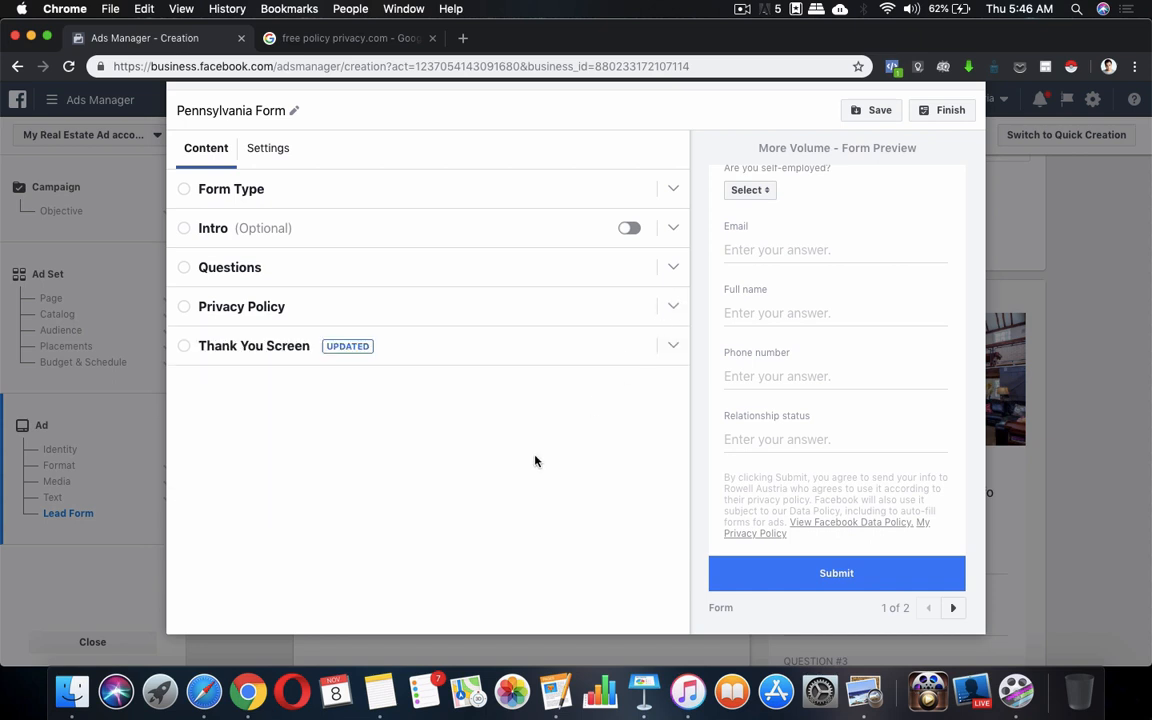
left_click(673, 346)
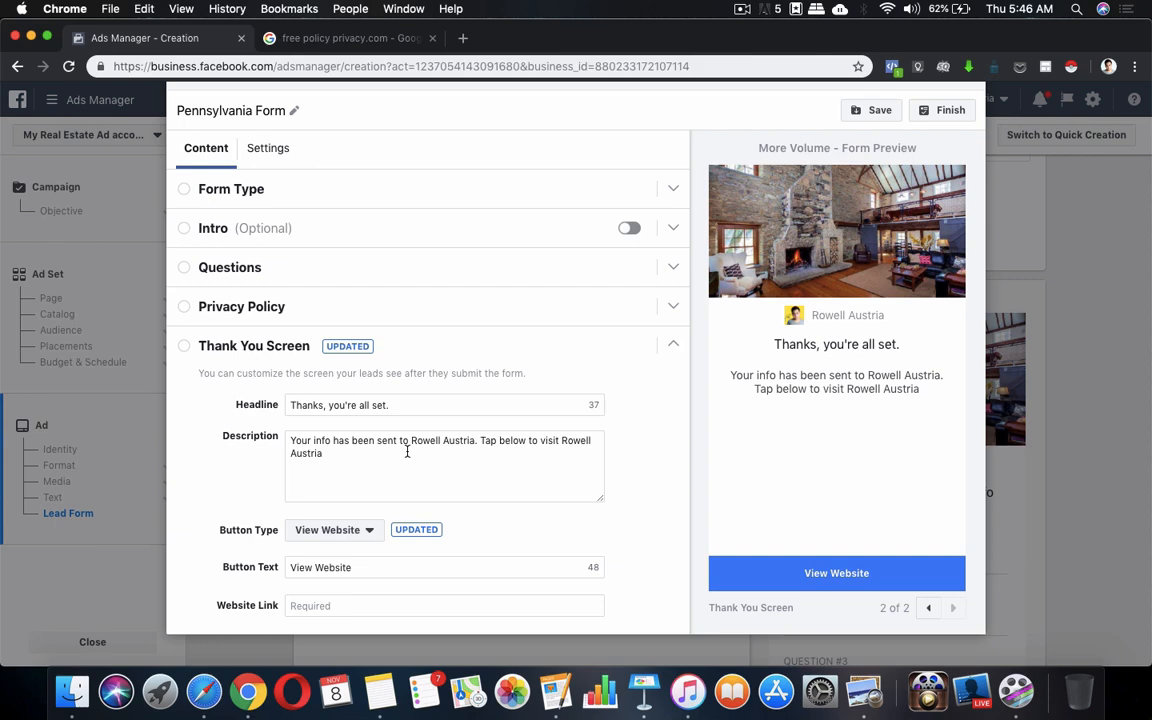
Replace the description ending with '(Name of Company) Please give us some time to review your details…'
left_click(465, 453)
left_click_drag(490, 440, 508, 450)
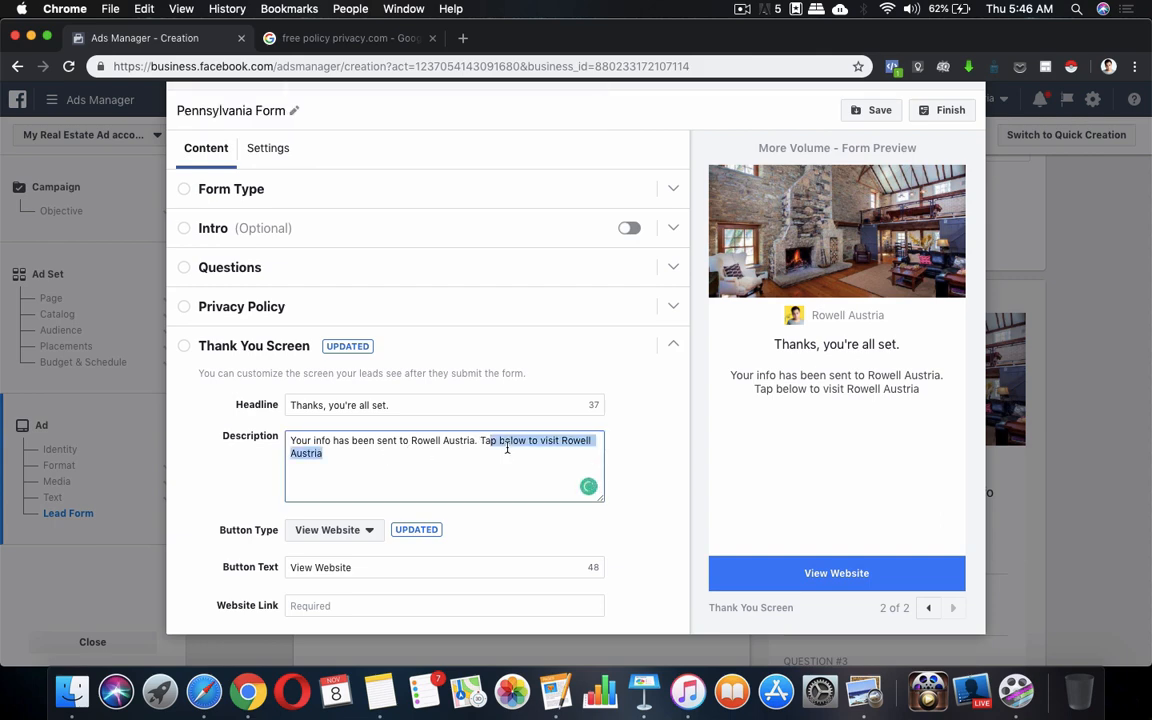
key("BackSpace")
key("BackSpace")
key("BackSpace")
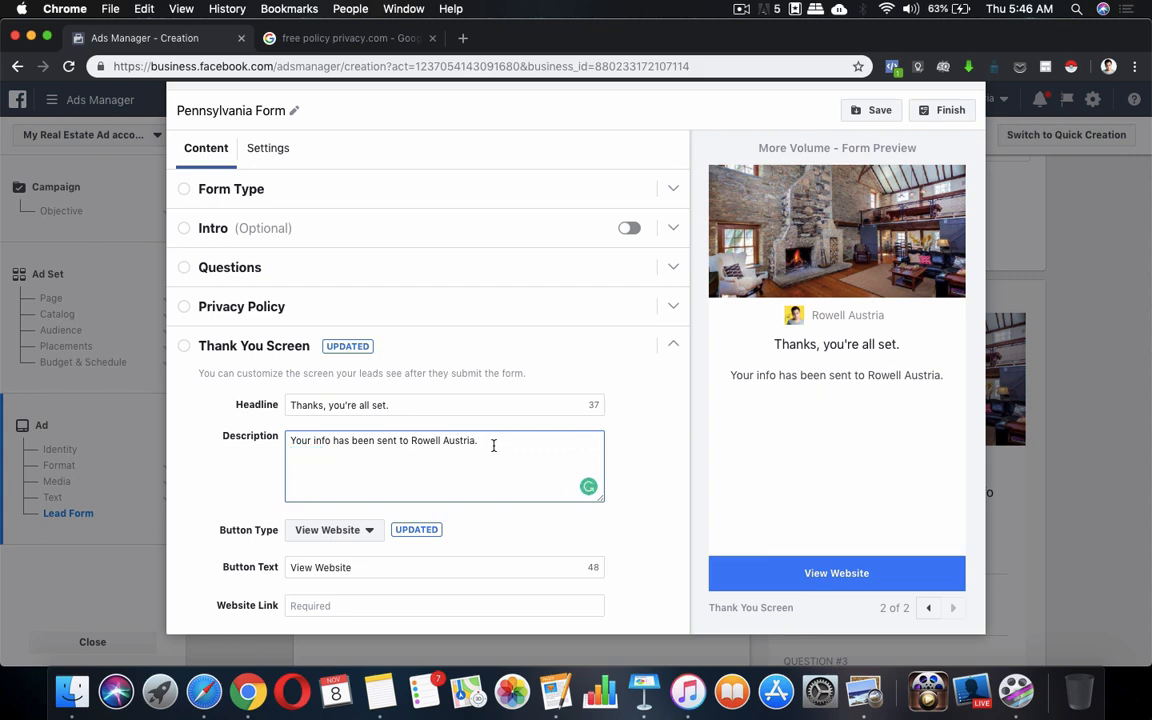
left_click(413, 441, "shift")
key("BackSpace")
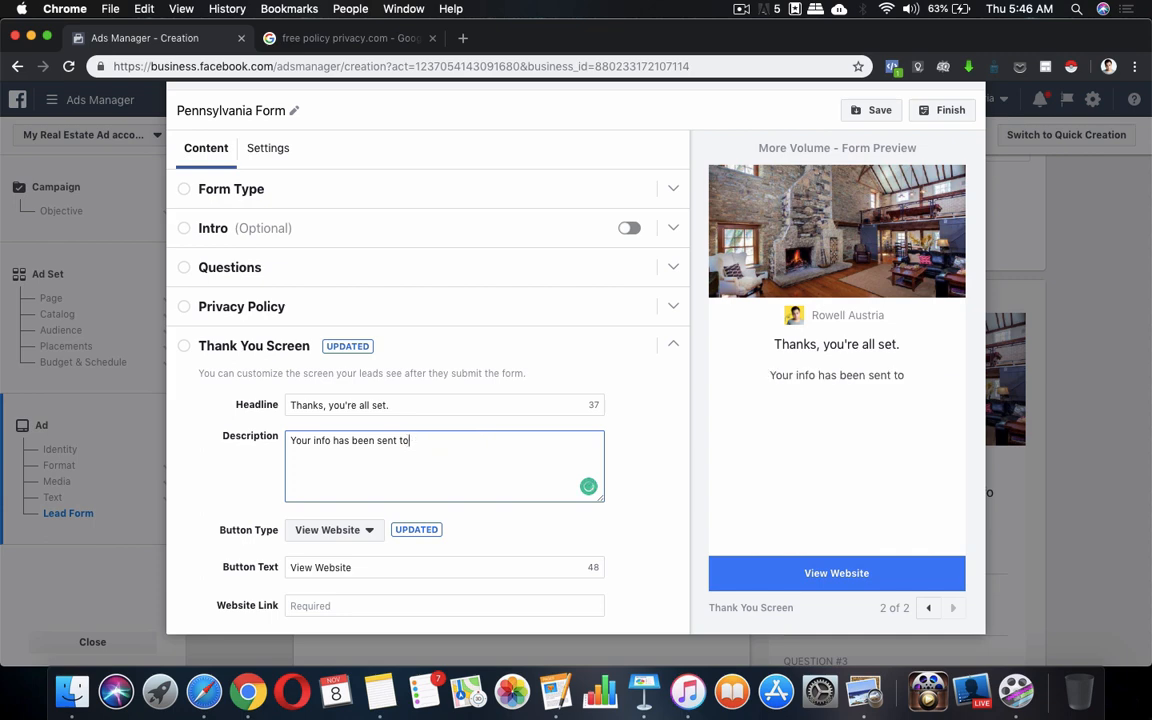
type("9")
key("BackSpace")
type("(")
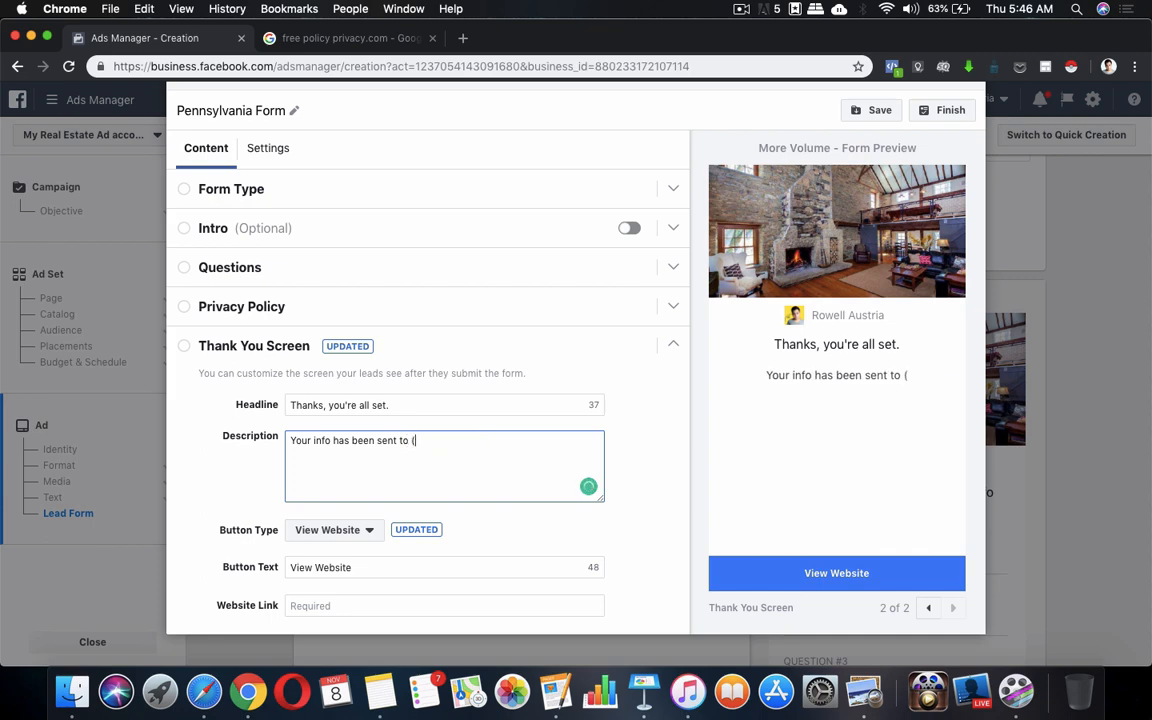
type("Name of ")
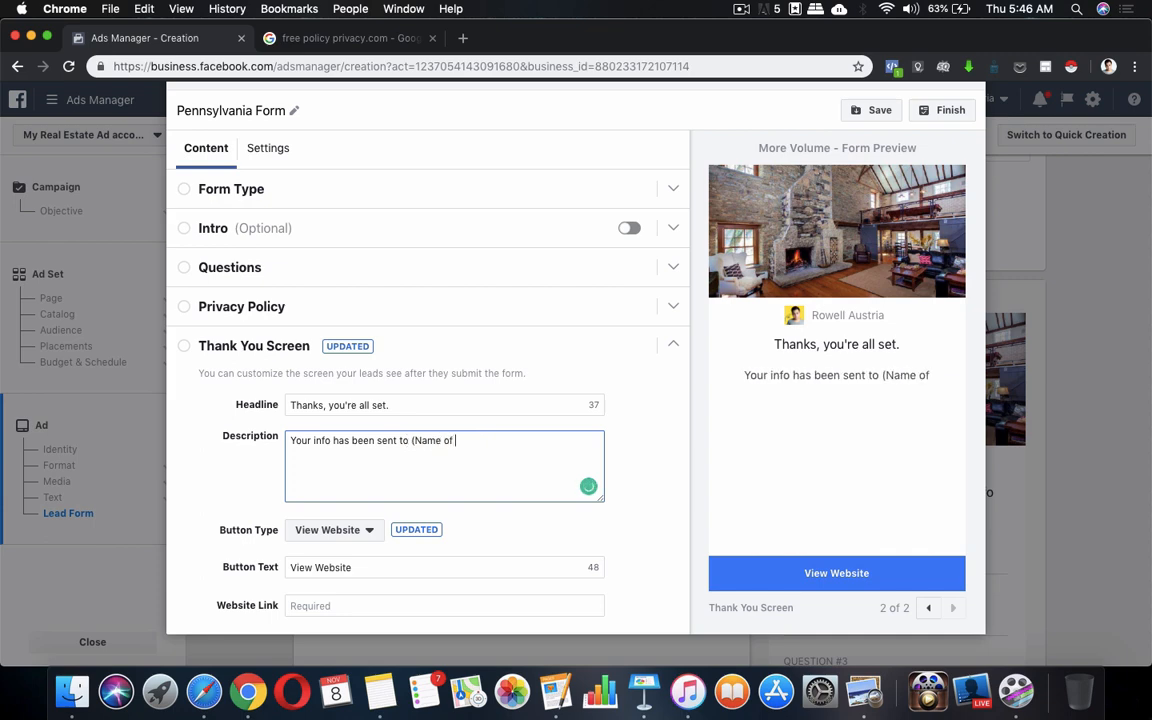
type("Compan")
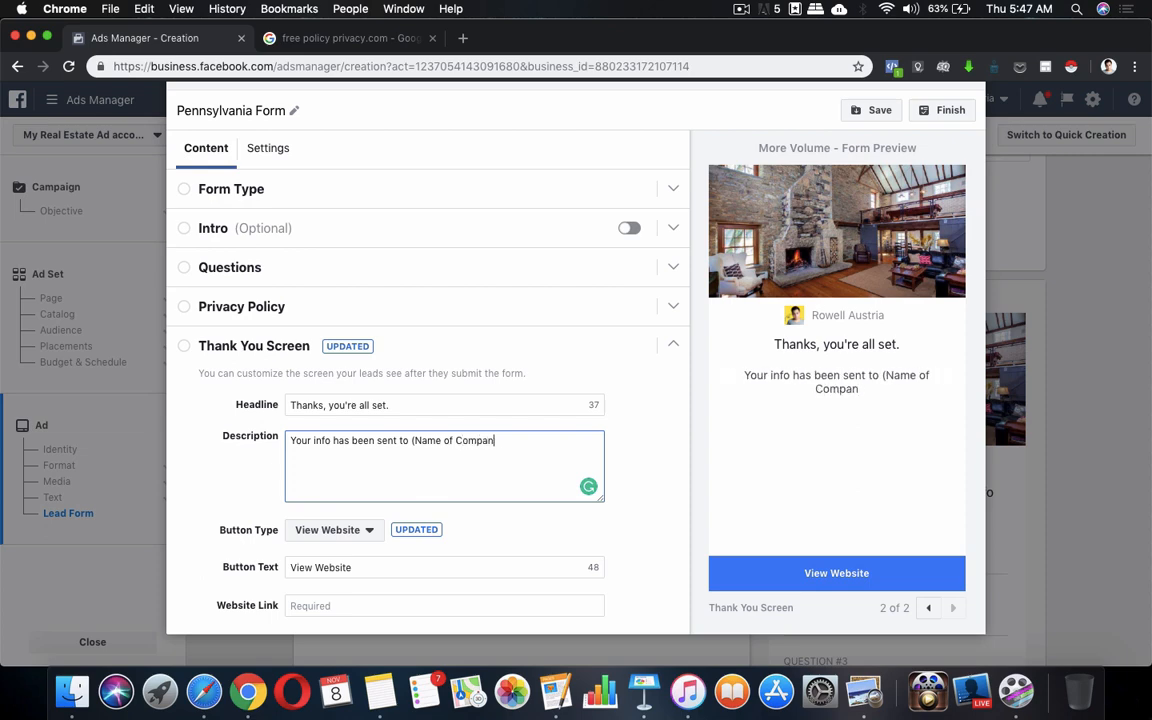
type("y) Please give us")
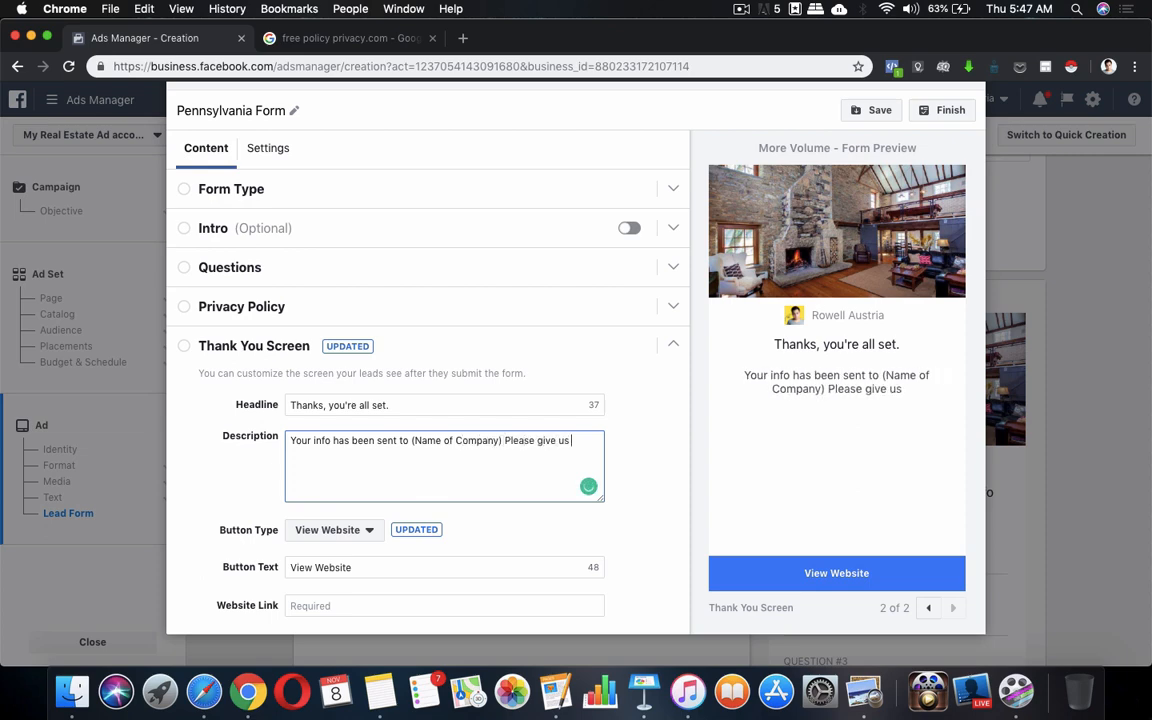
type(" some time")
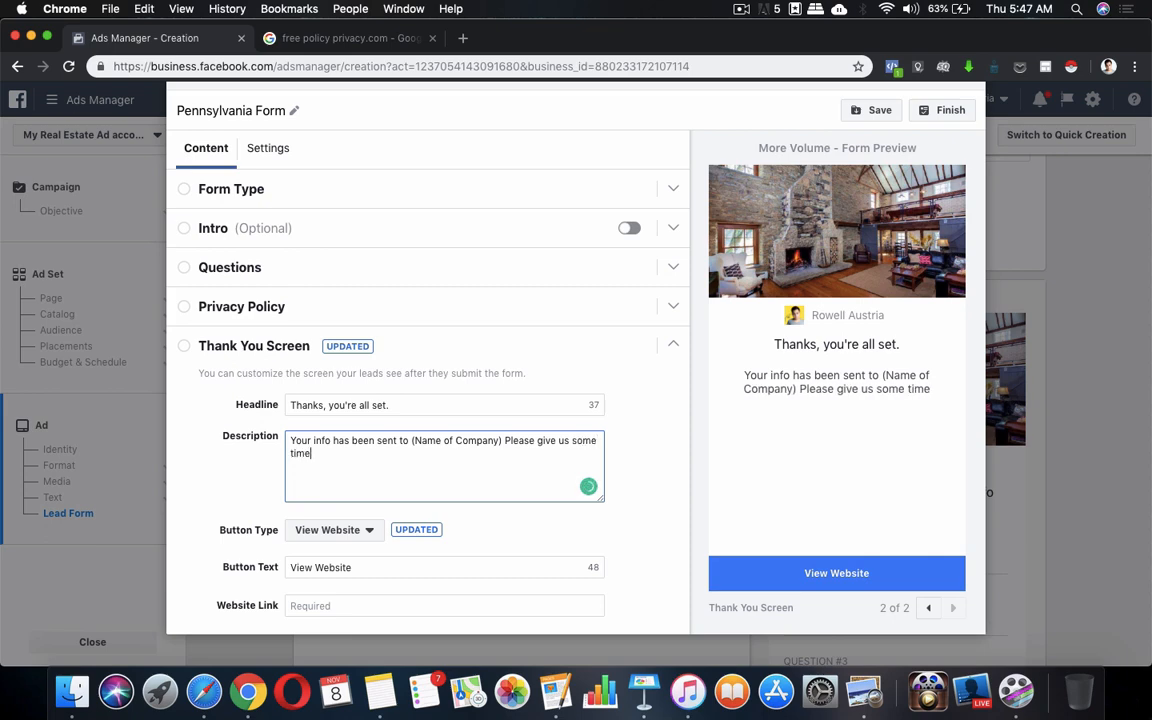
type(" to review")
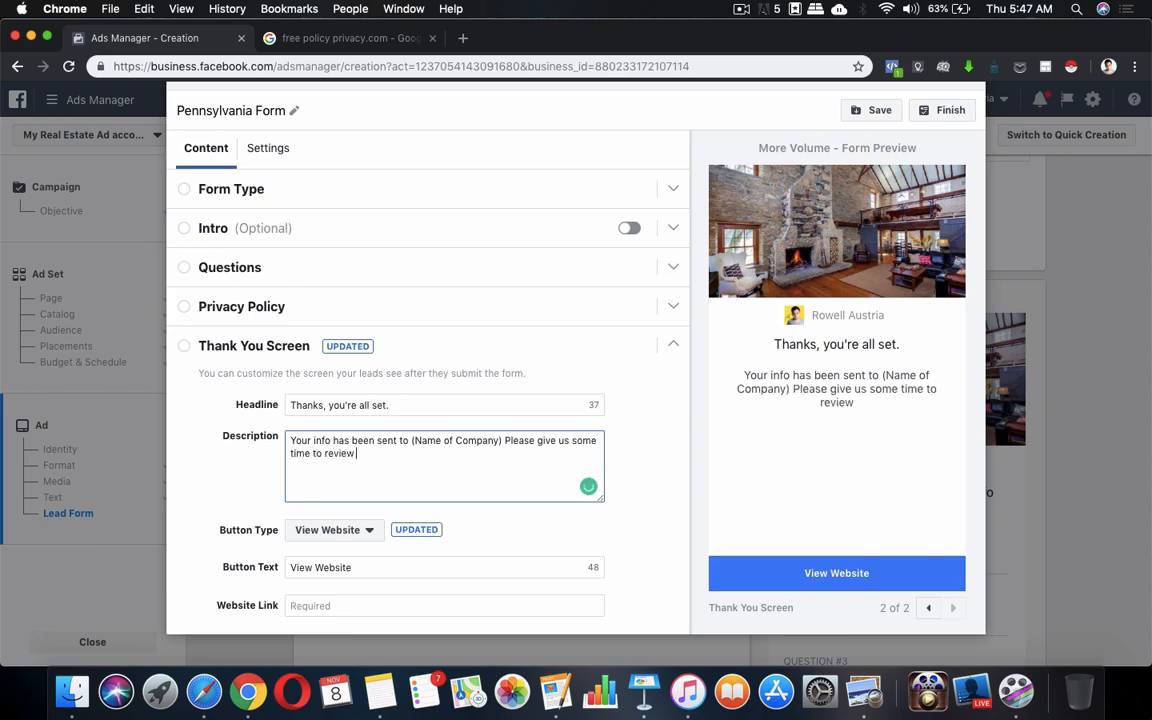
type(" your detail")
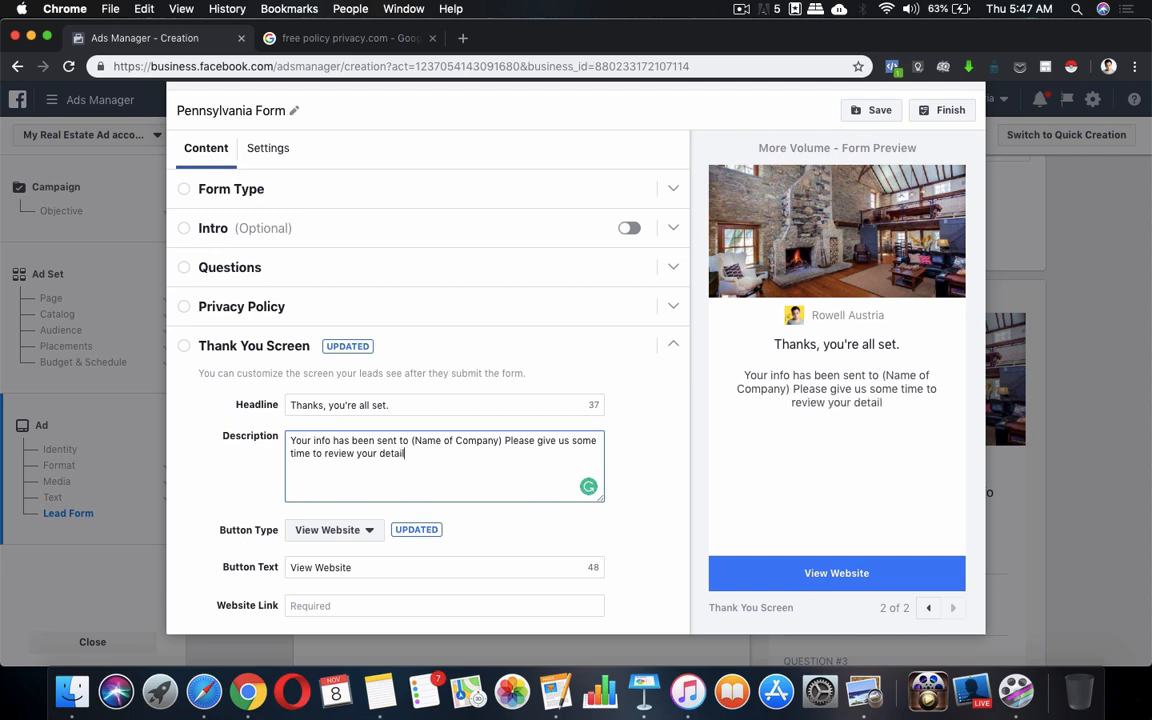
type("s and we")
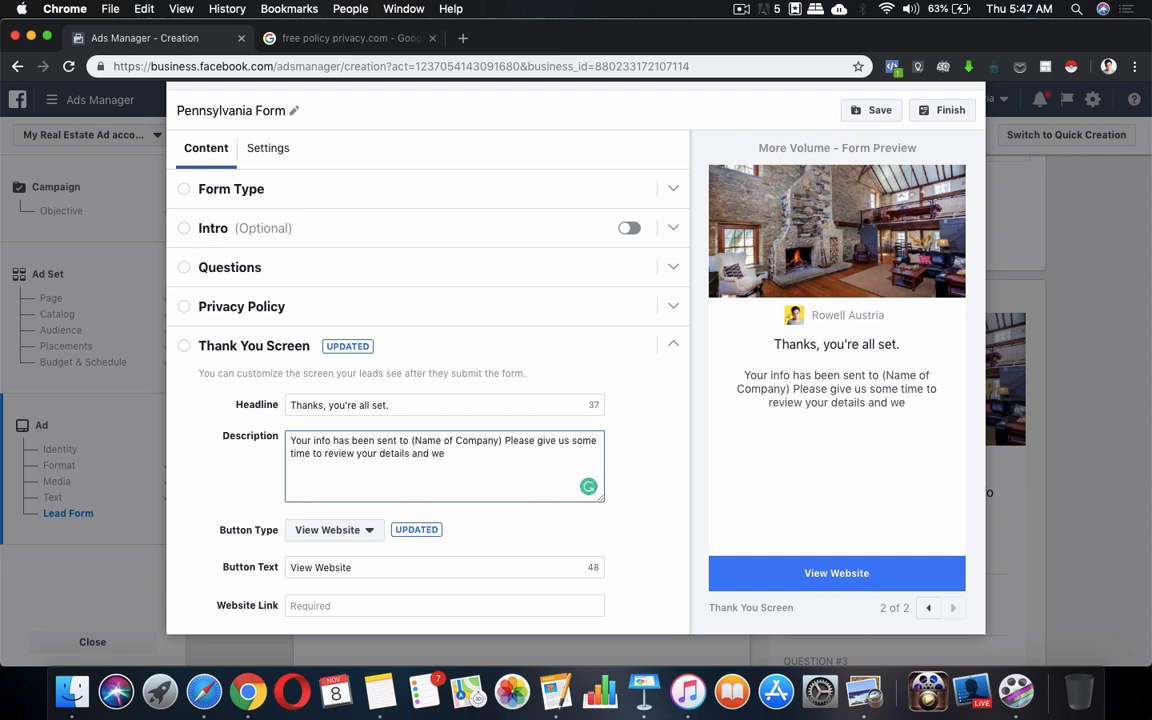
type("'ll get back")
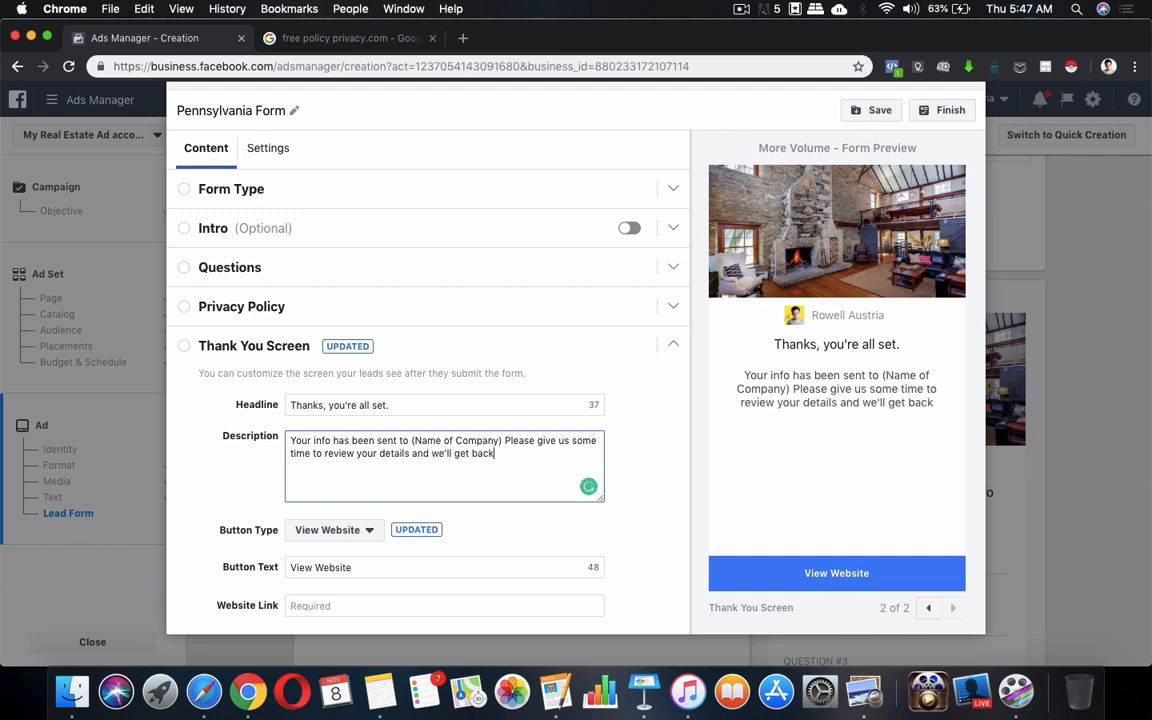
type(" to you")
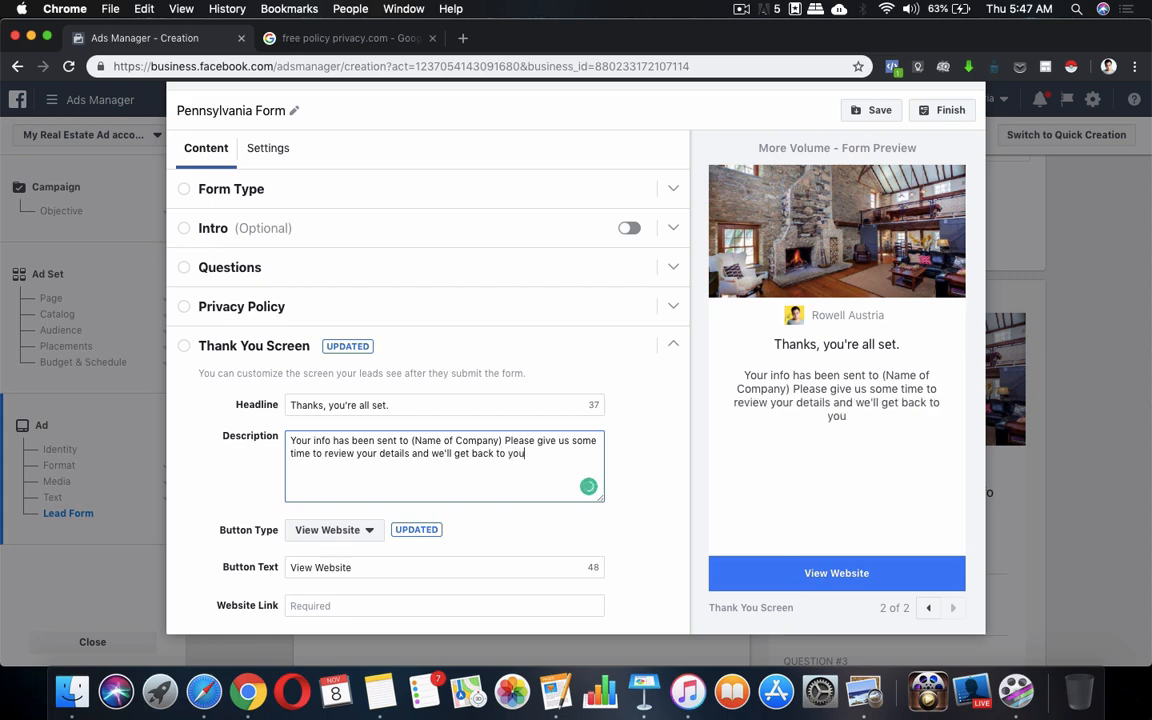
type(" ASAP.")
Restore the undone description text and end it with an exclamation mark
key("super+z")
key("super+shift+z")
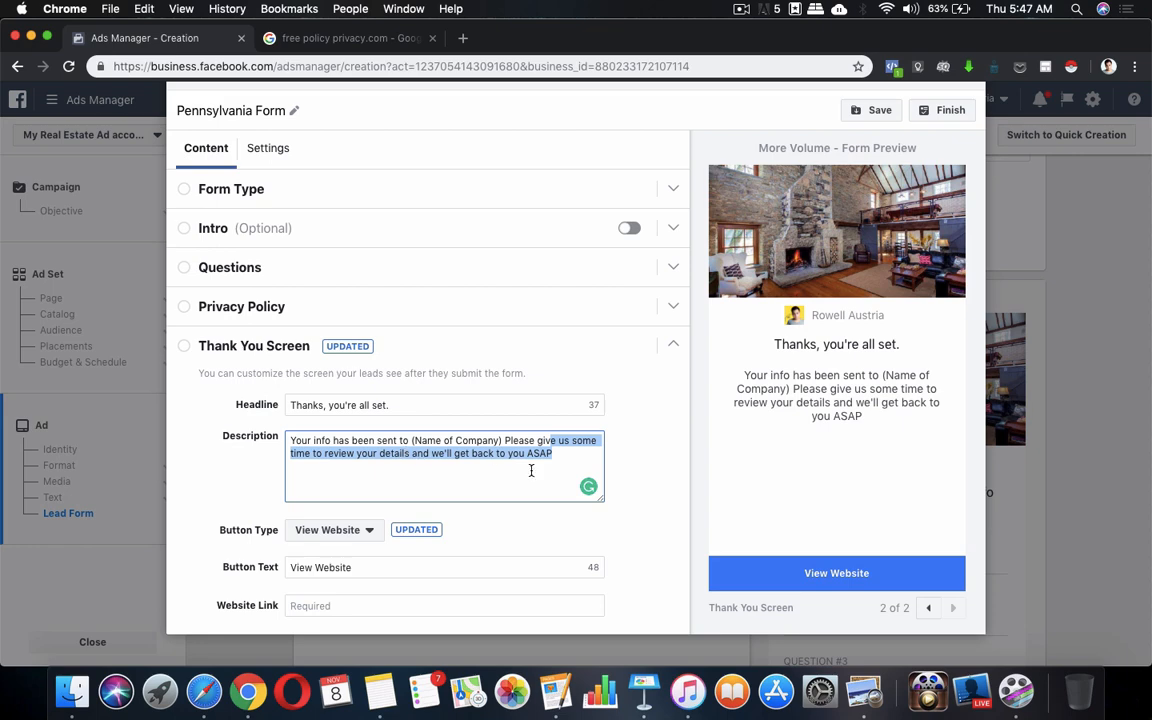
left_click(568, 460)
type("!")
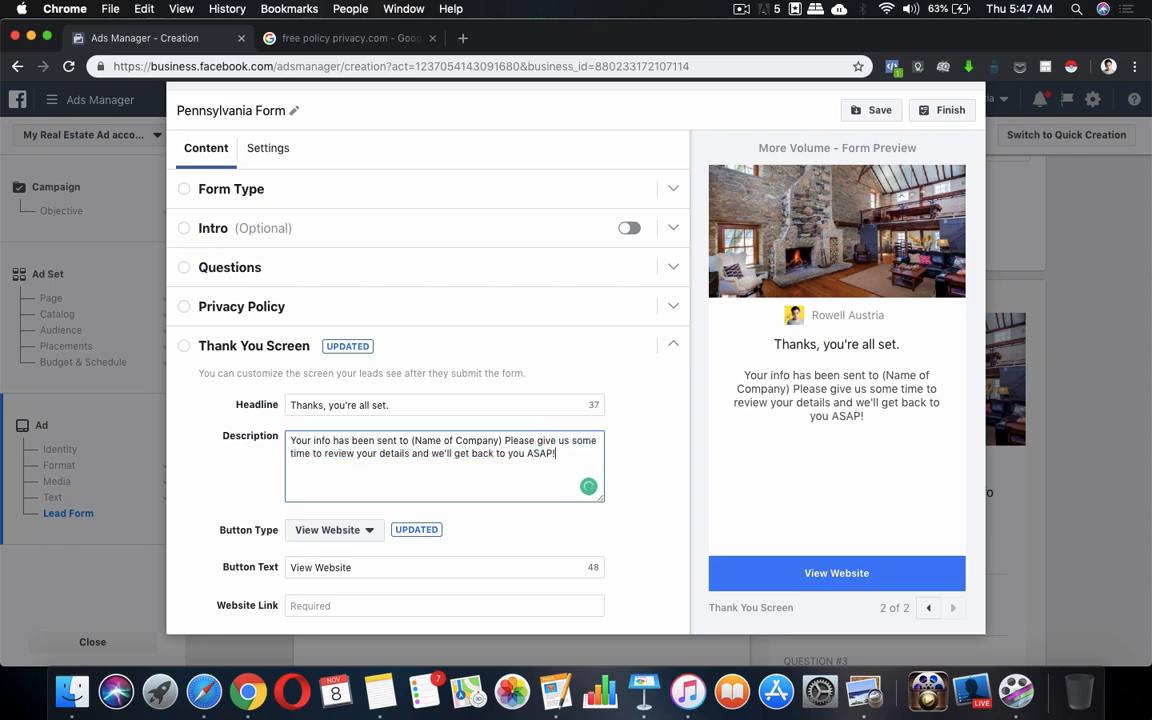
scroll(470, 530, "down", 1)
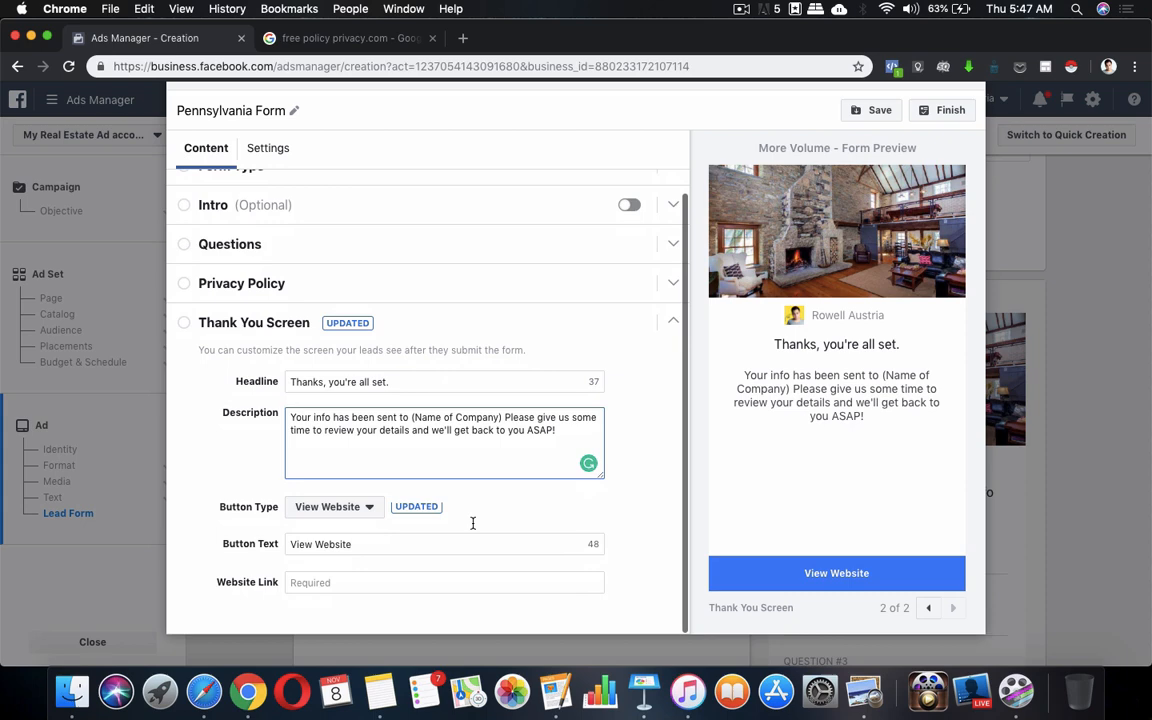
left_click(347, 541)
Set the thank-you button to Call Business with the Philippines +63 country code
left_click(368, 507)
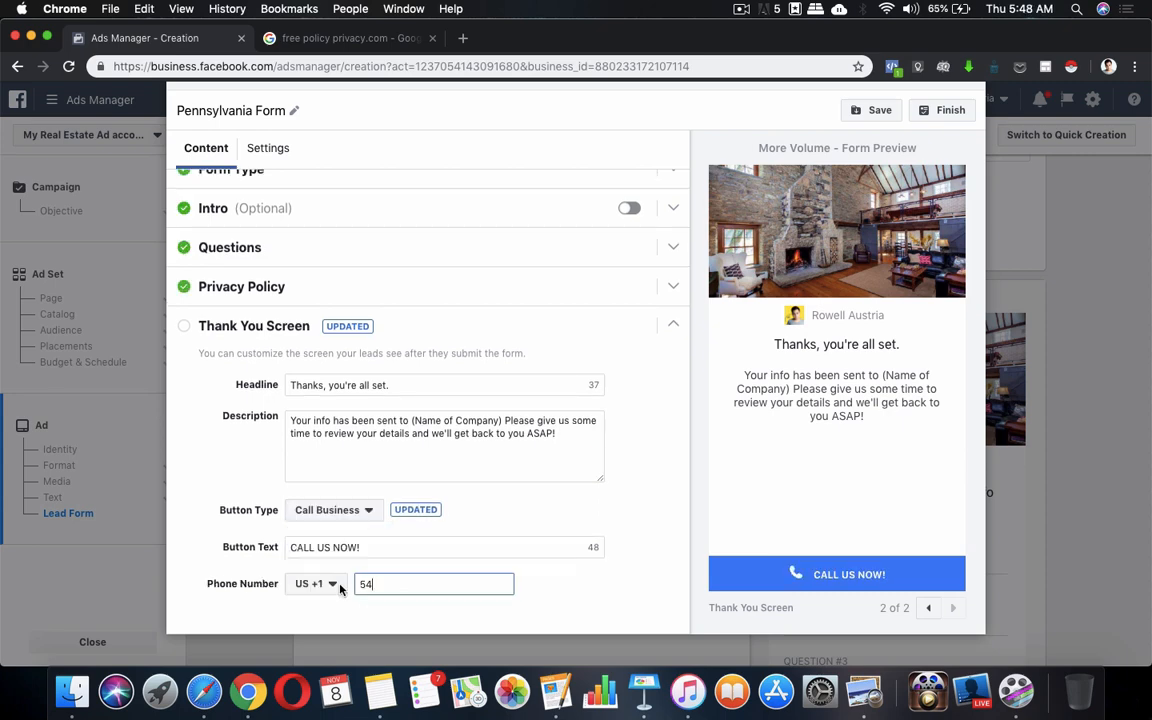
left_click(330, 585)
scroll(325, 523, "down", 3)
scroll(325, 523, "down", 3)
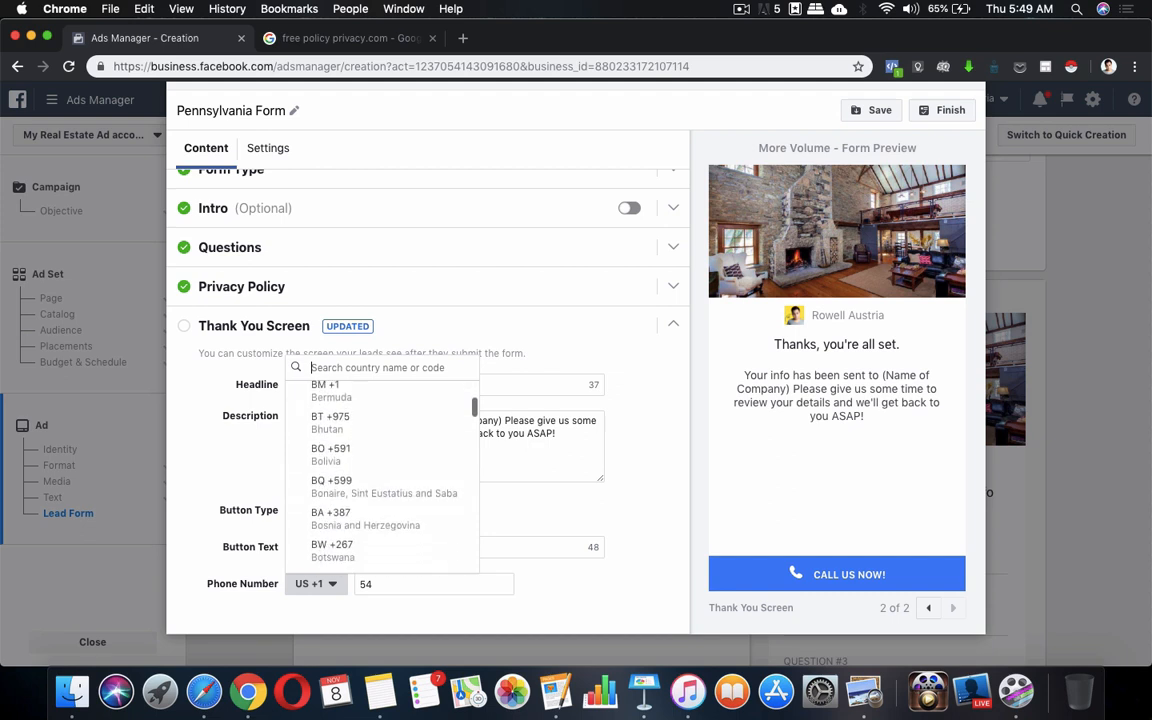
type("ph")
left_click(328, 634)
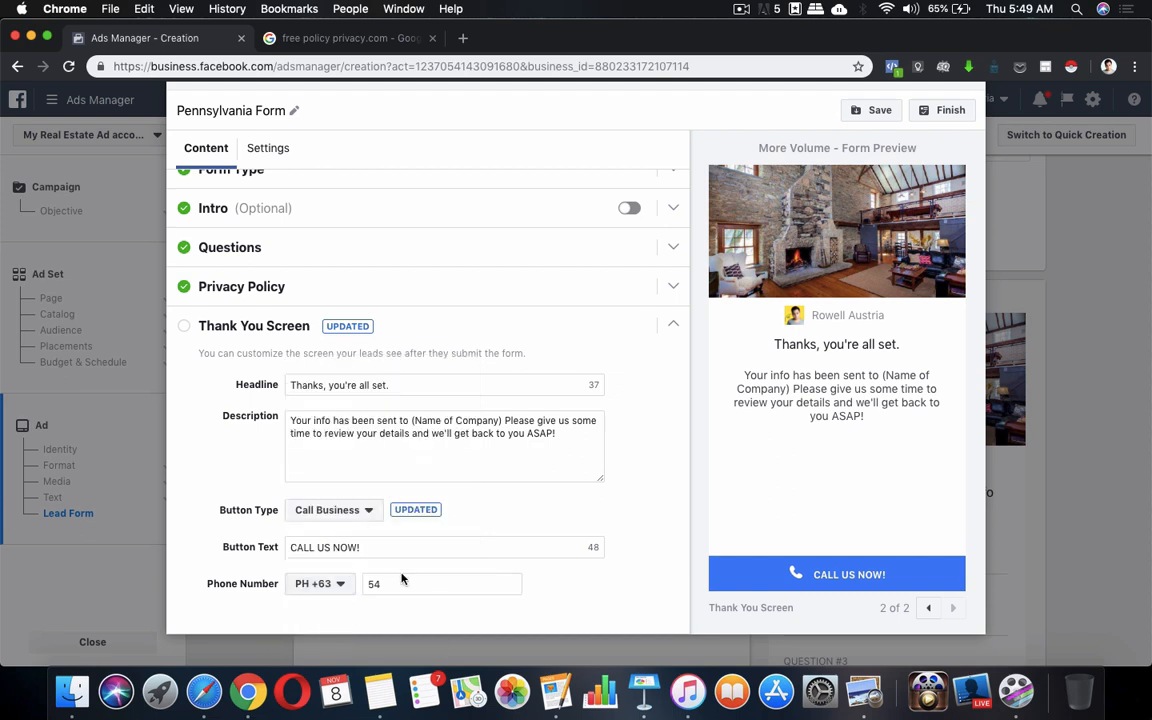
Enter the business phone number and save the form as a draft
left_click(396, 584)
key("BackSpace")
key("BackSpace")
type("0")
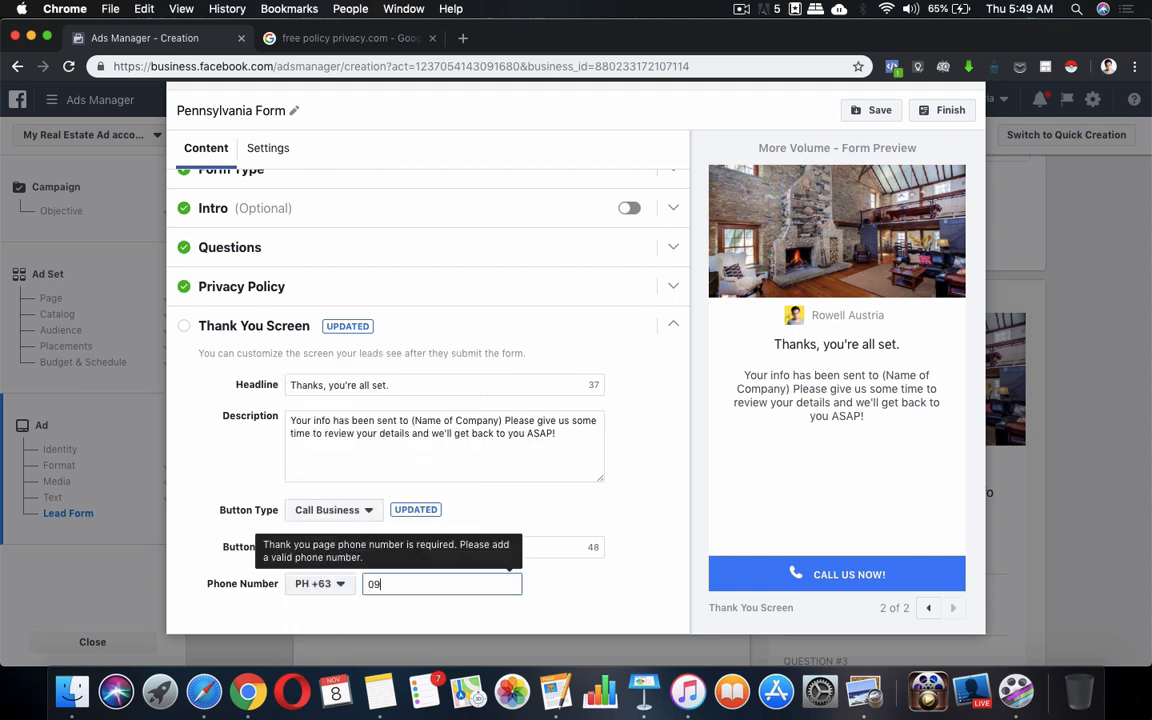
key("BackSpace")
left_click(579, 588)
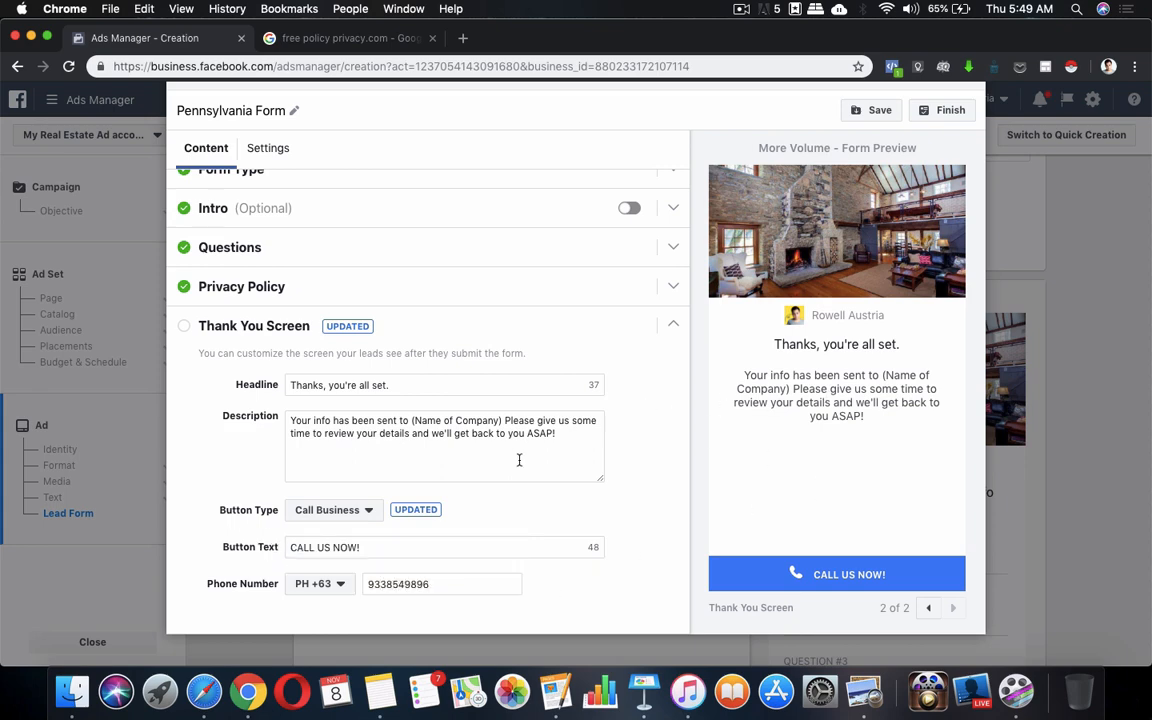
left_click(876, 112)
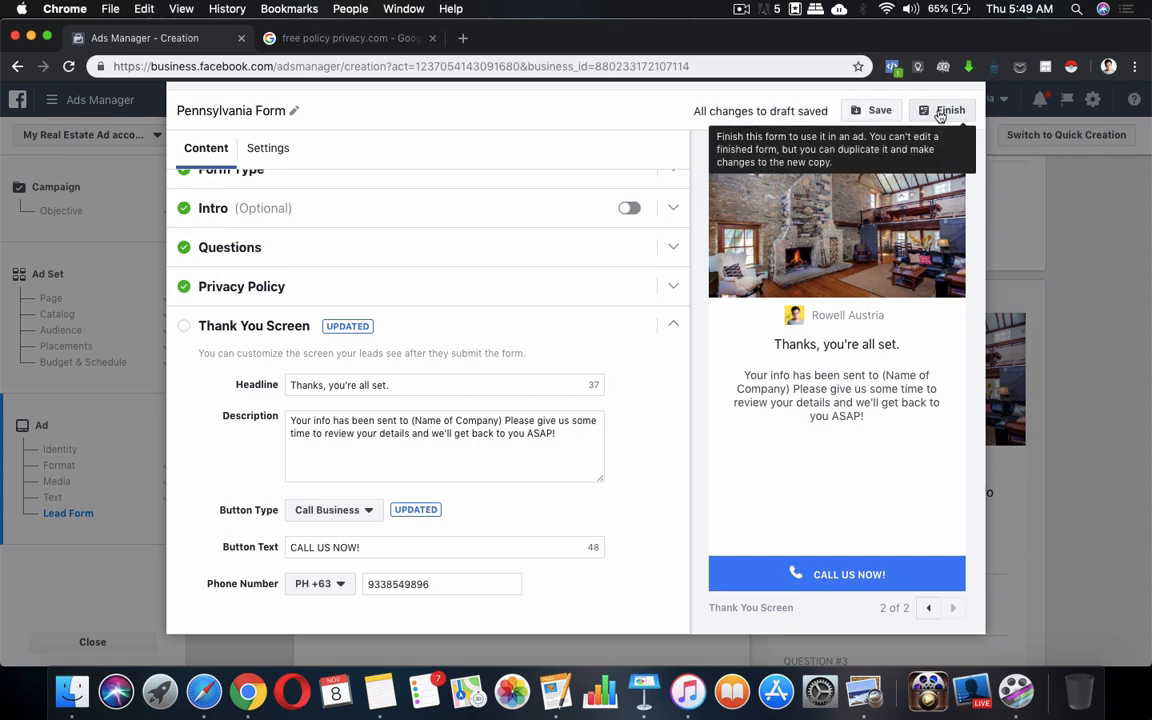
Finish the Pennsylvania Form and scroll through its preview on the ad creation page
left_click(931, 117)
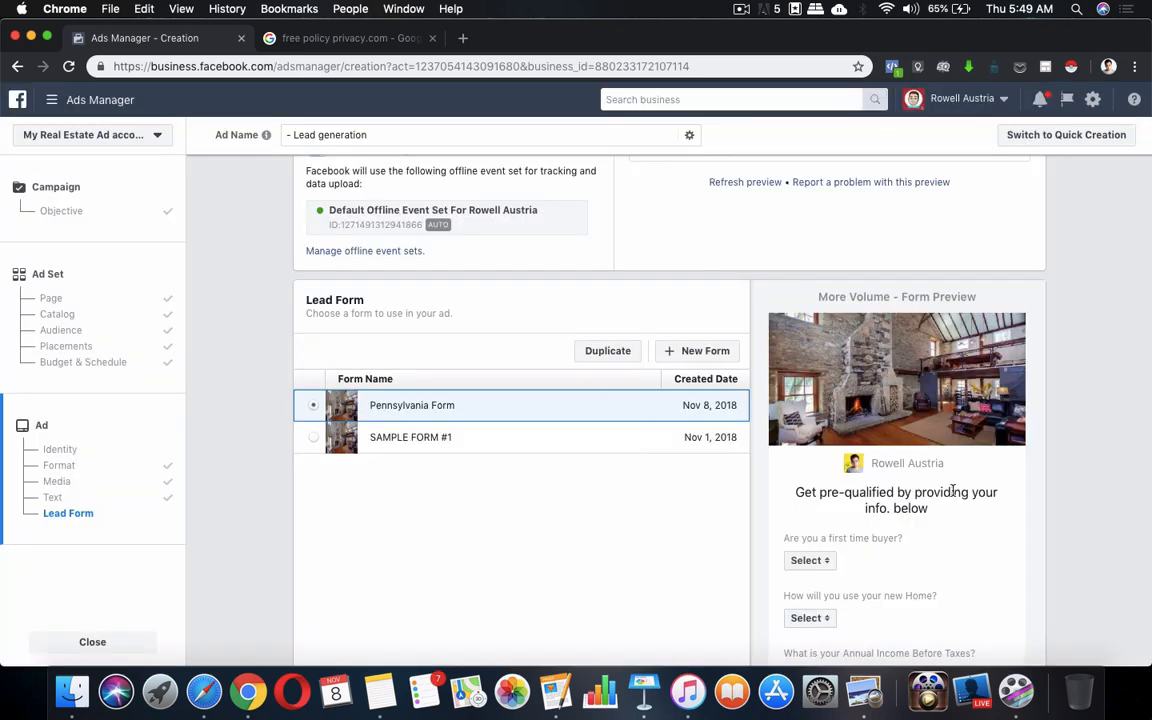
scroll(951, 489, "down", 10)
scroll(952, 490, "down", 3)
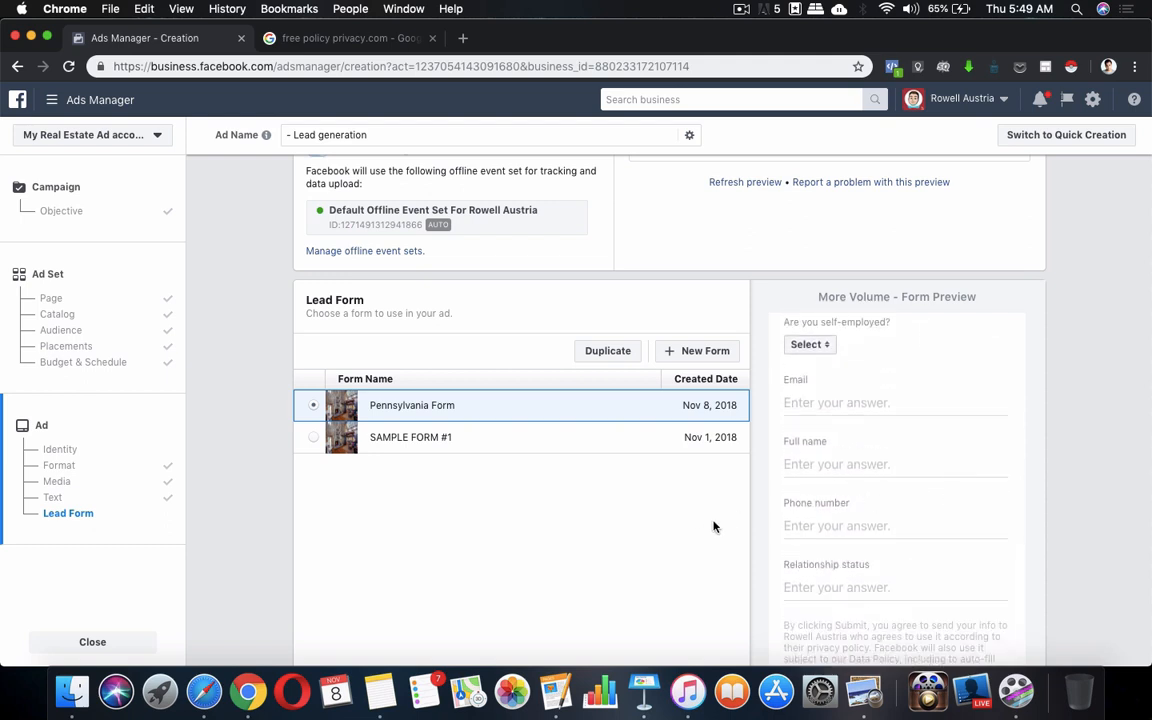
scroll(890, 496, "up", 3)
scroll(890, 497, "down", 5)
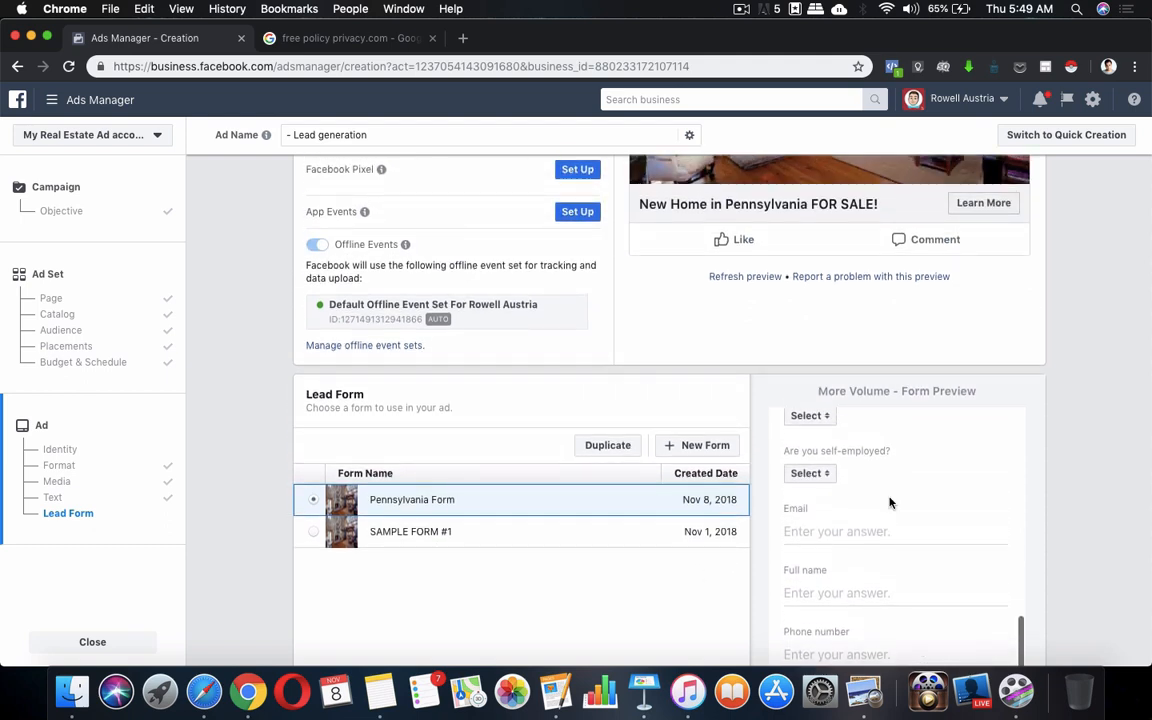
scroll(982, 458, "down", 3)
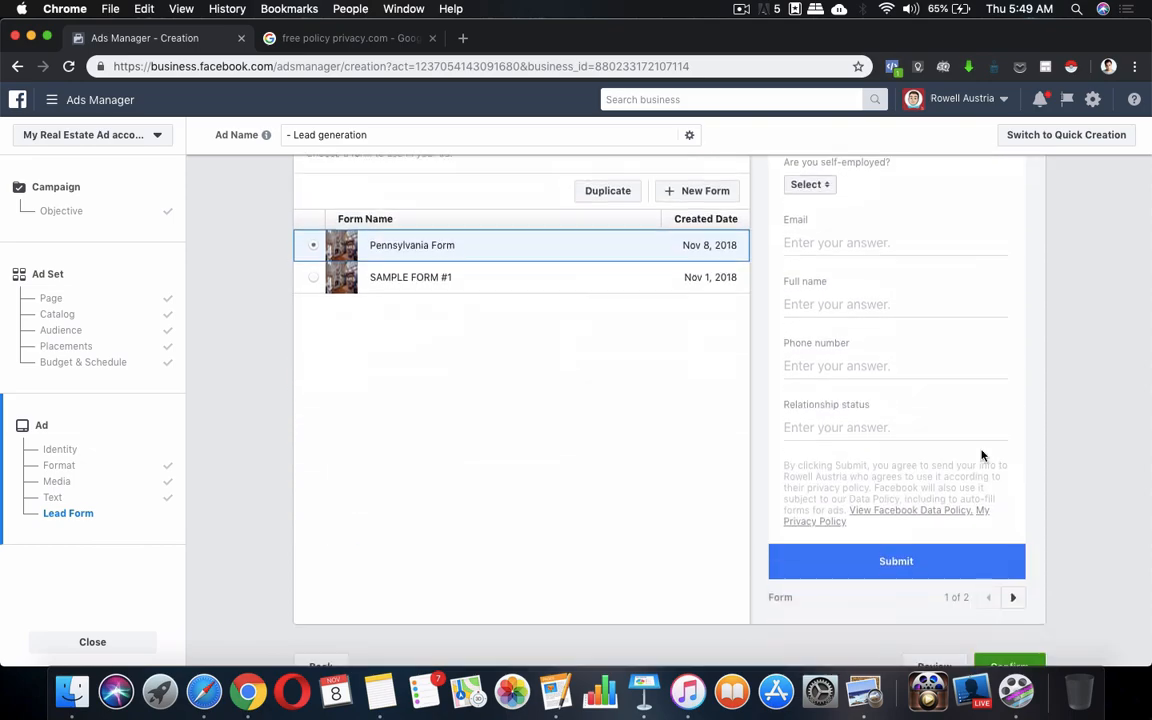
scroll(540, 330, "up", 15)
scroll(538, 340, "up", 5)
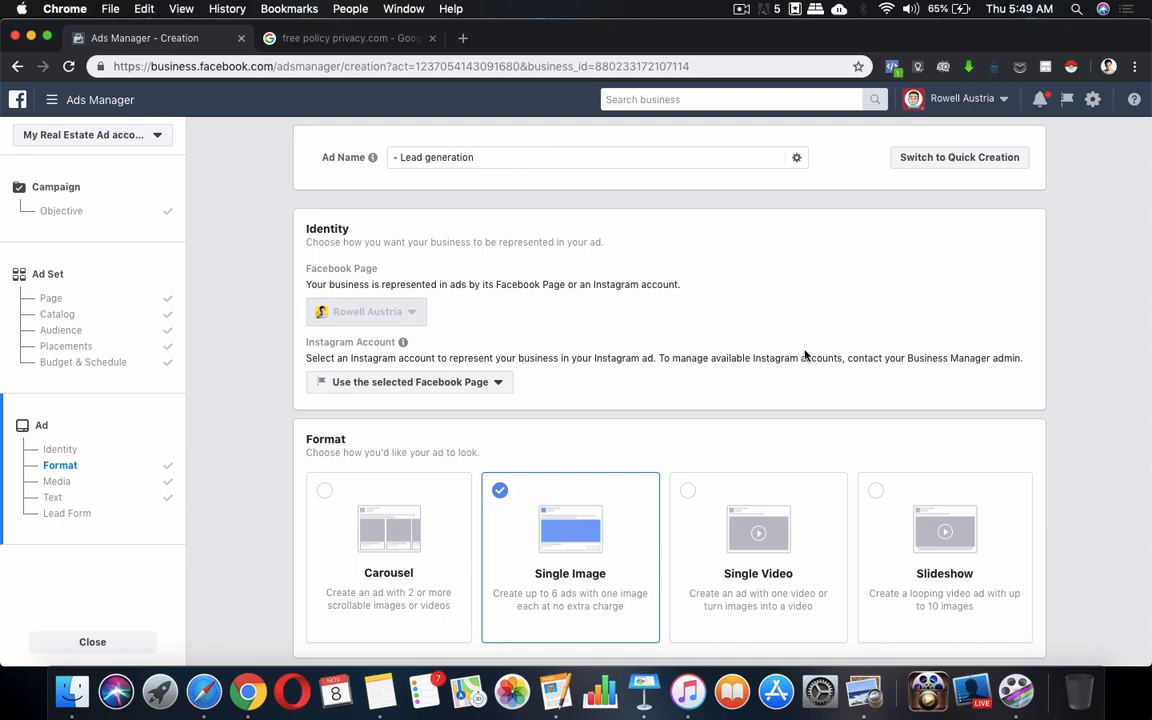
scroll(671, 345, "down", 9)
scroll(671, 347, "down", 20)
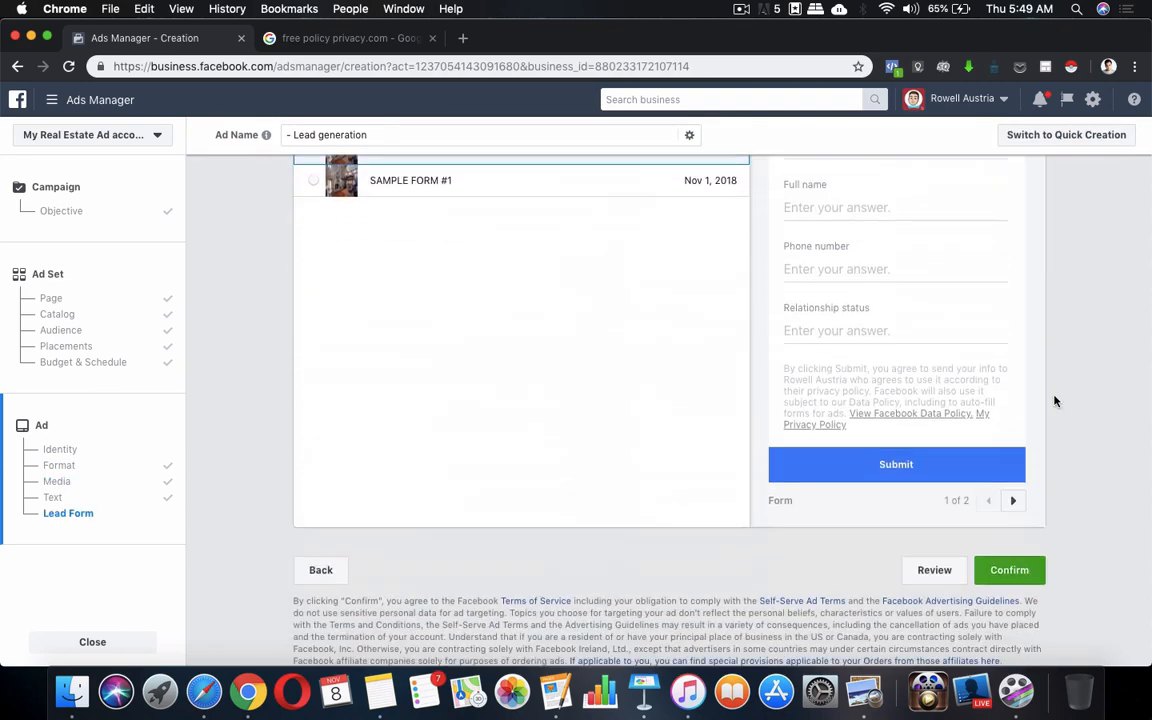
left_click(936, 578)
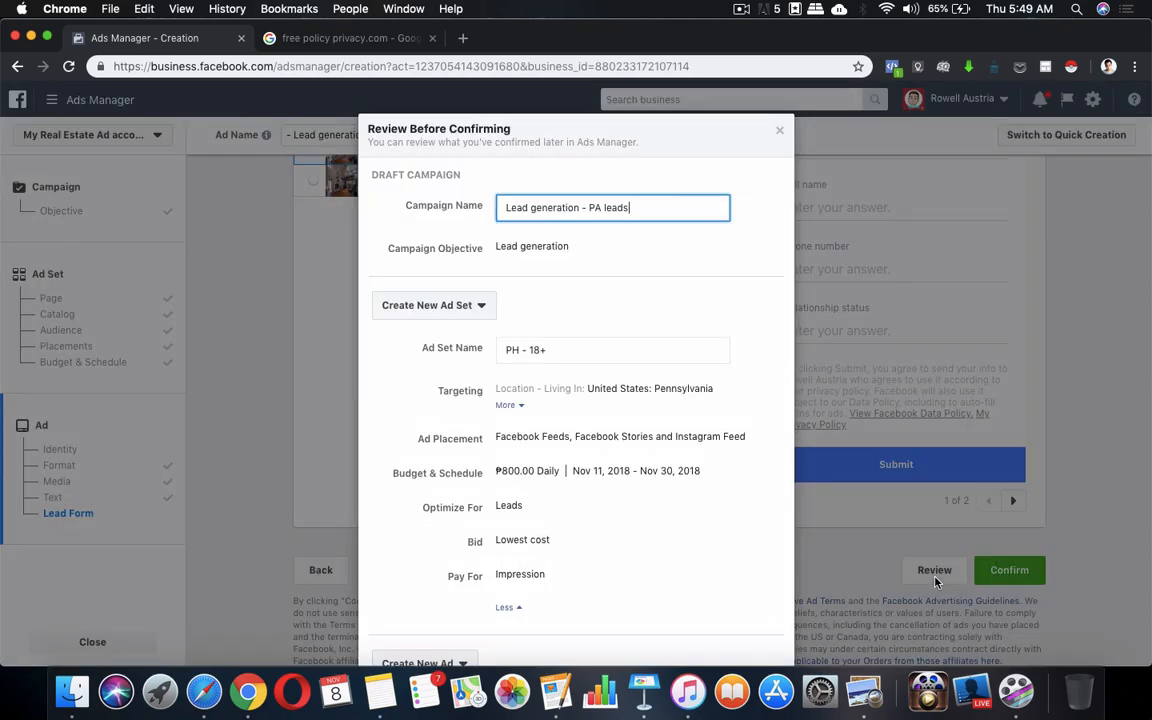
scroll(561, 421, "down", 4)
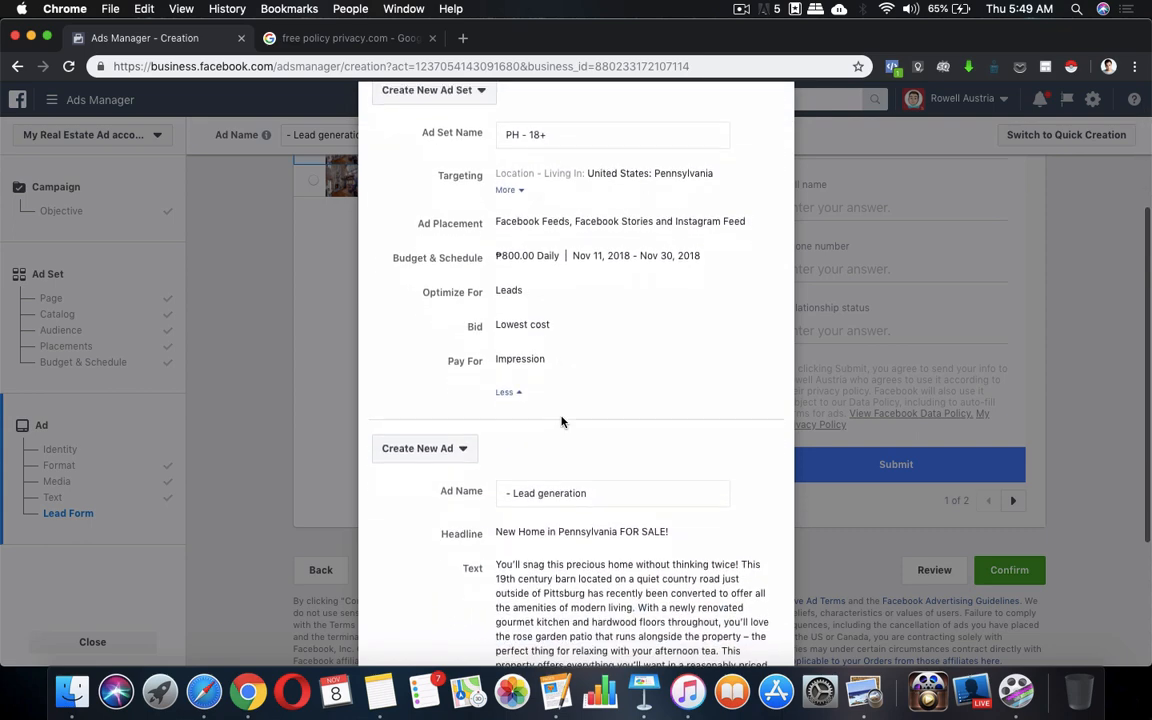
scroll(561, 421, "up", 5)
scroll(561, 421, "down", 8)
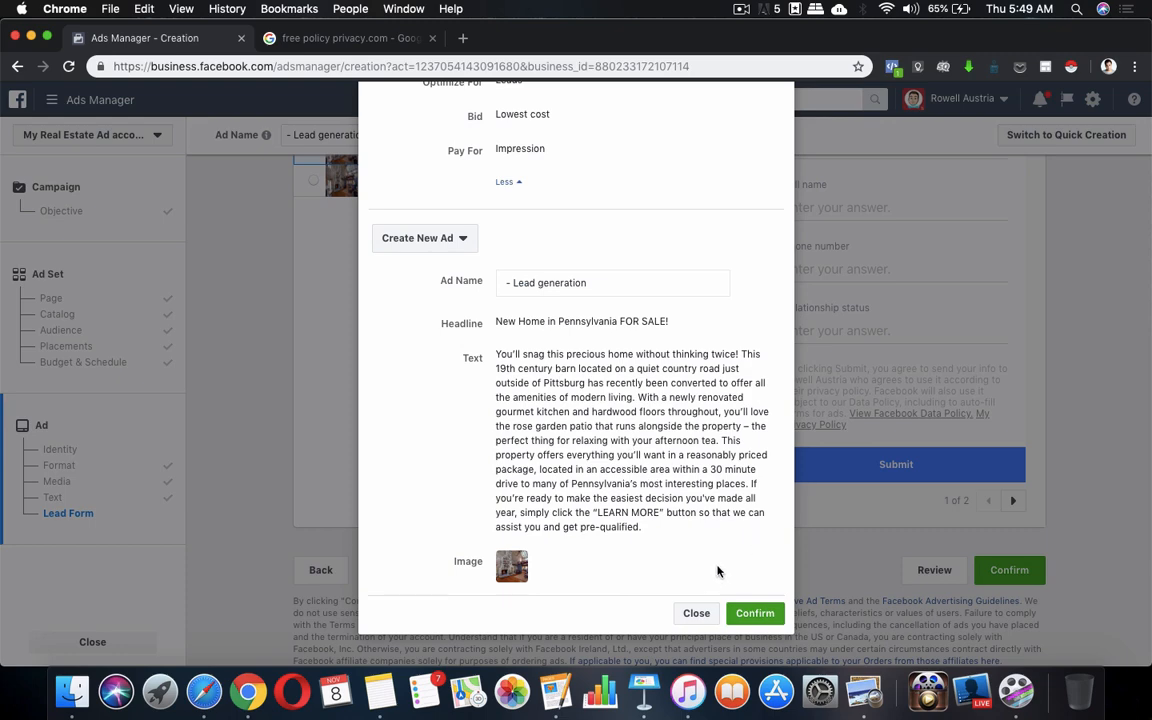
left_click(696, 613)
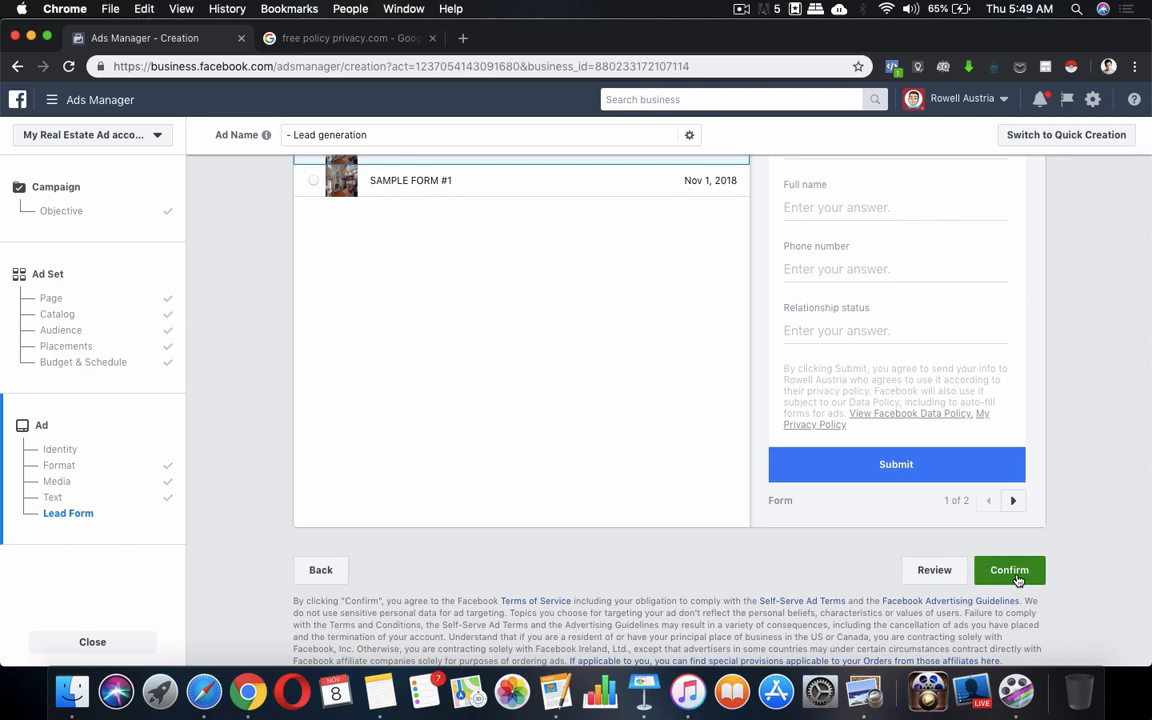
left_click(940, 572)
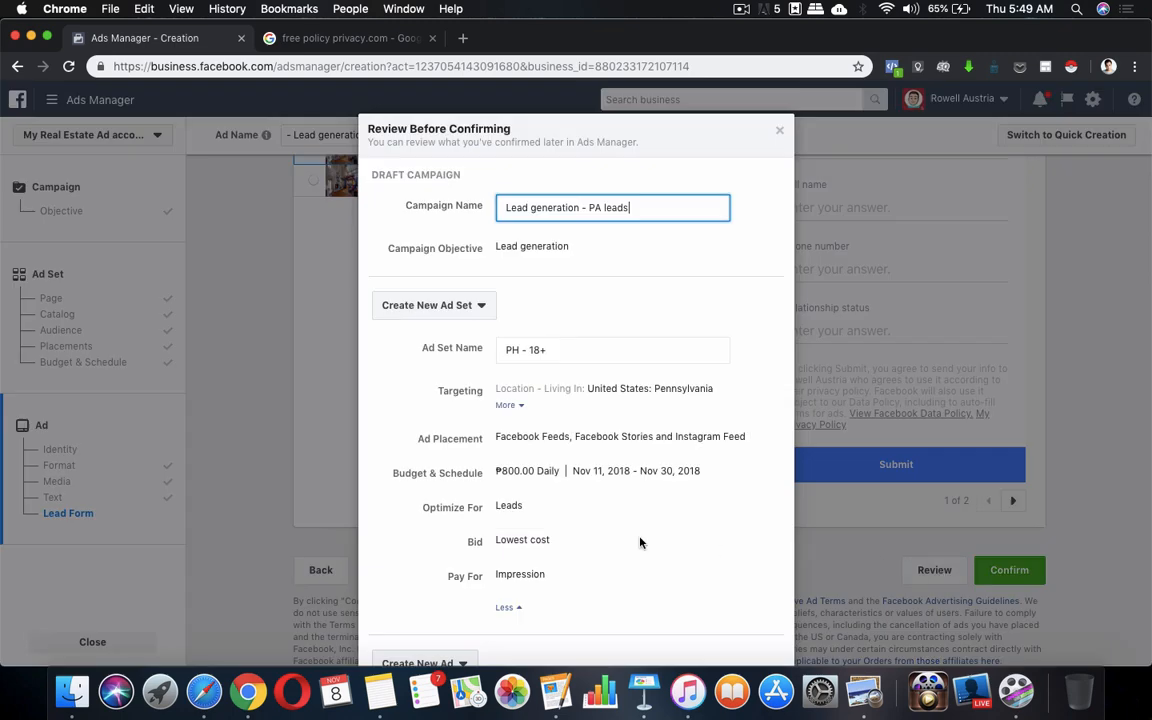
scroll(640, 540, "down", 10)
scroll(686, 326, "up", 10)
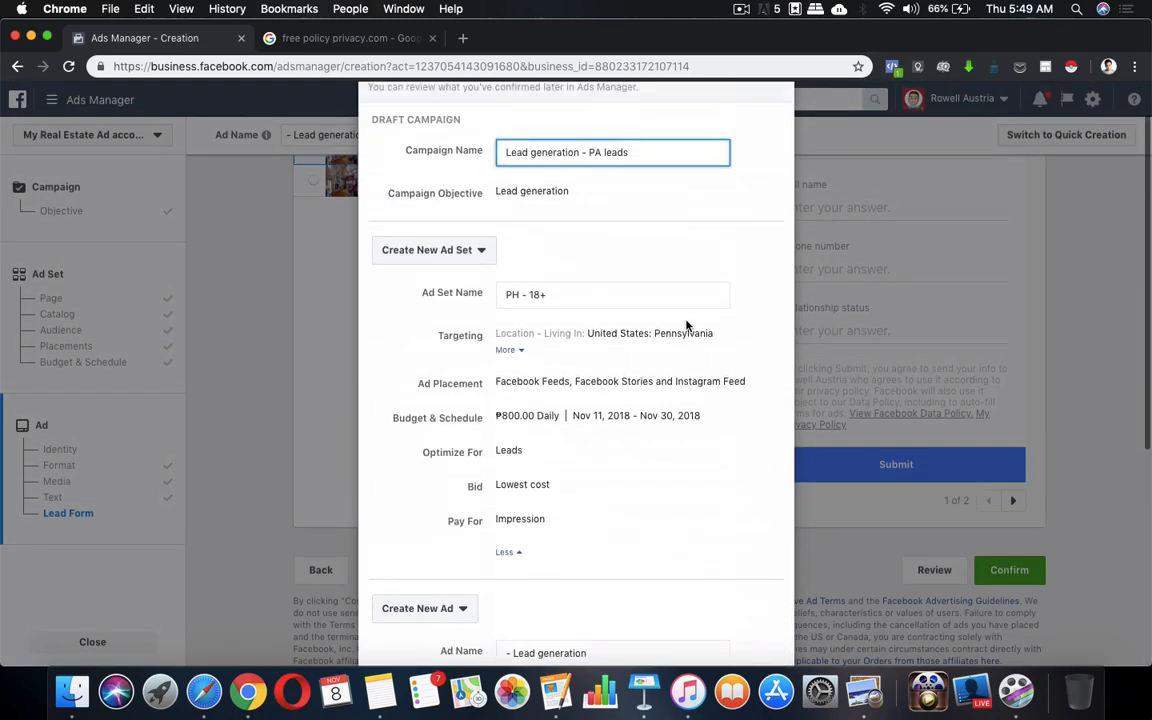
scroll(686, 326, "down", 2)
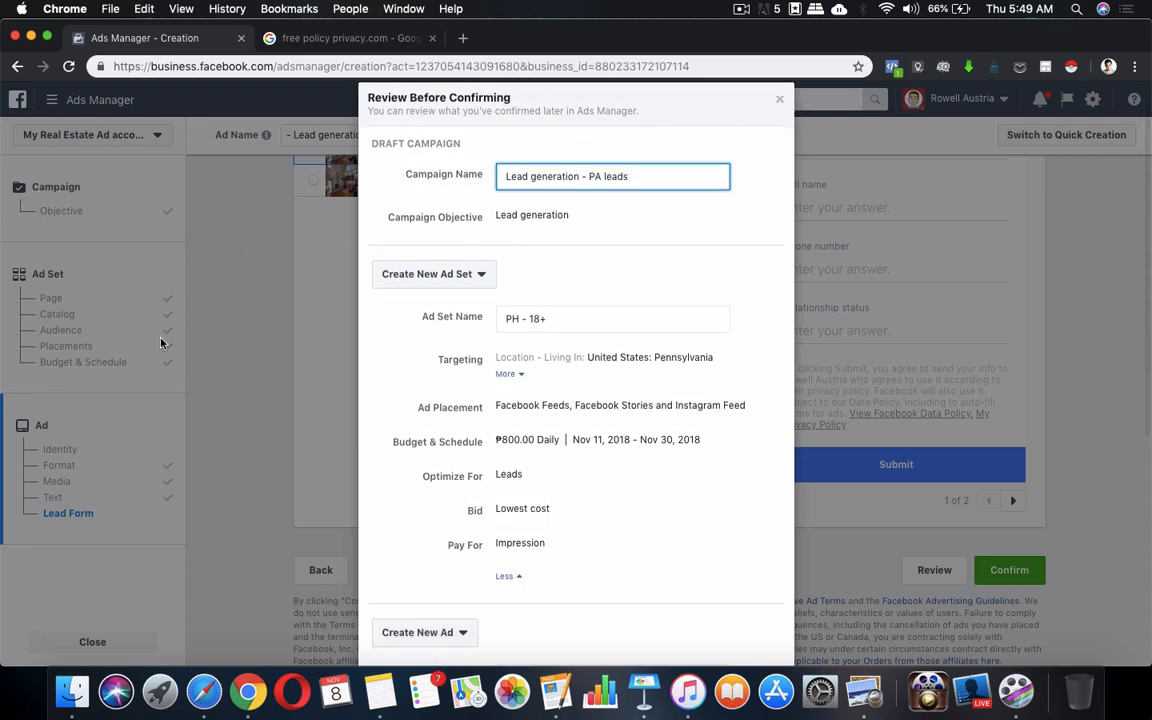
scroll(577, 395, "down", 8)
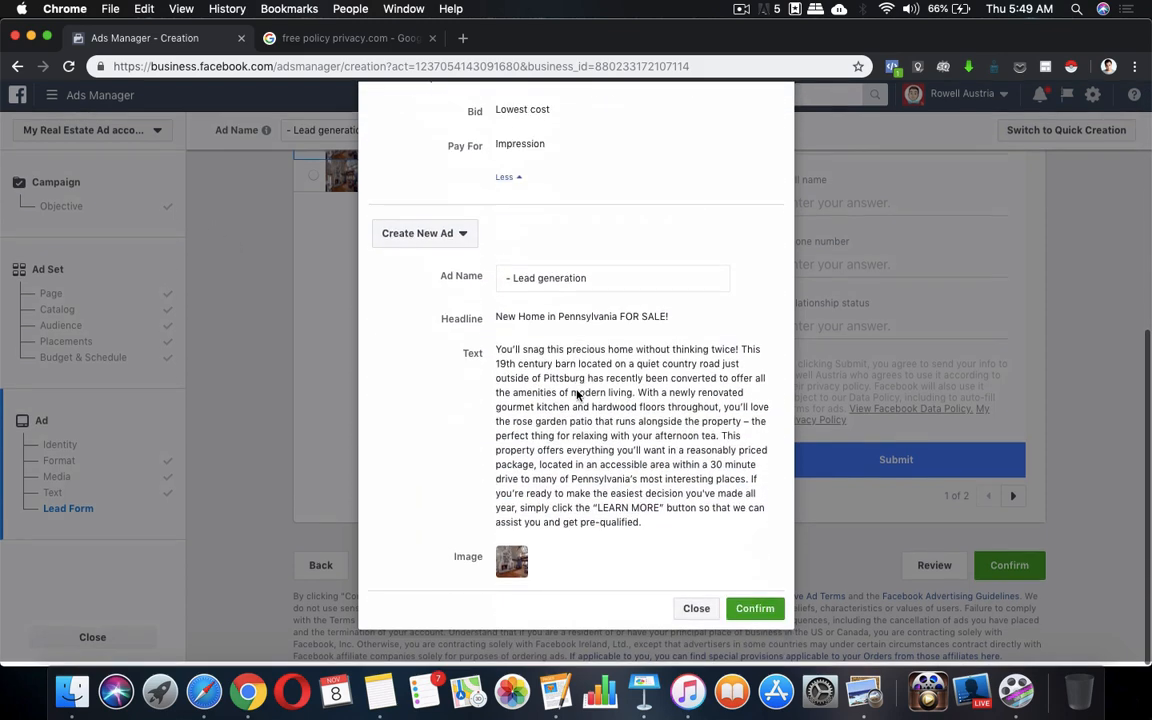